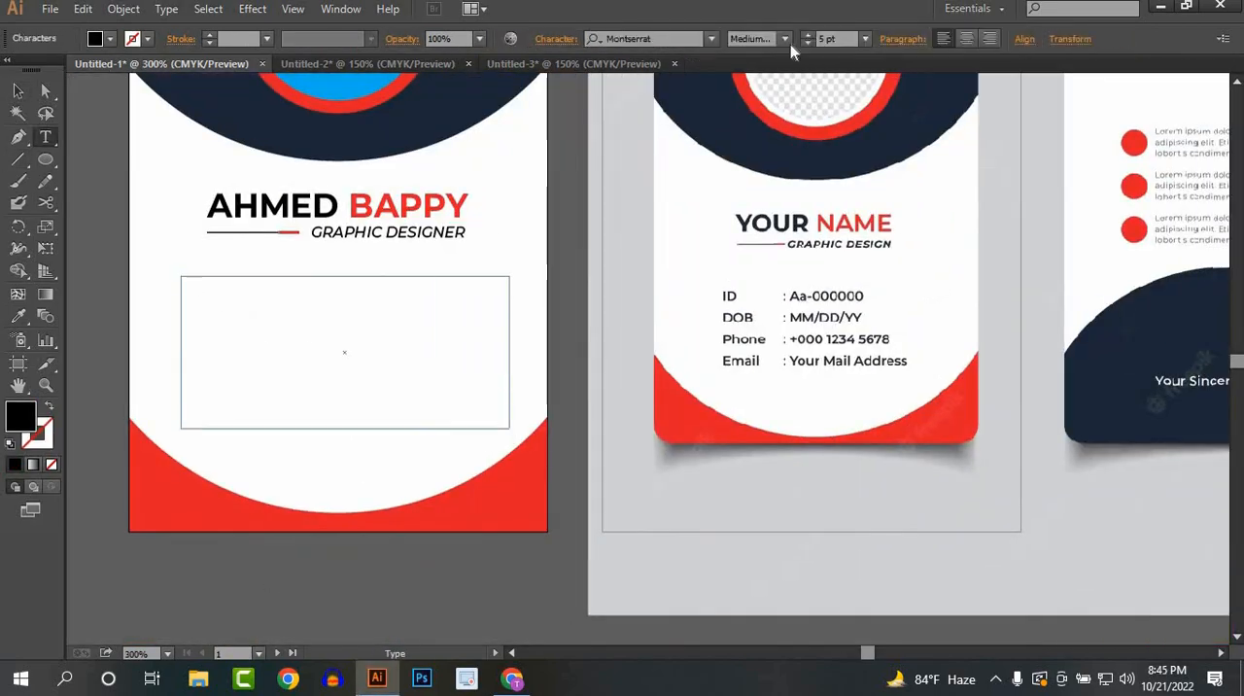
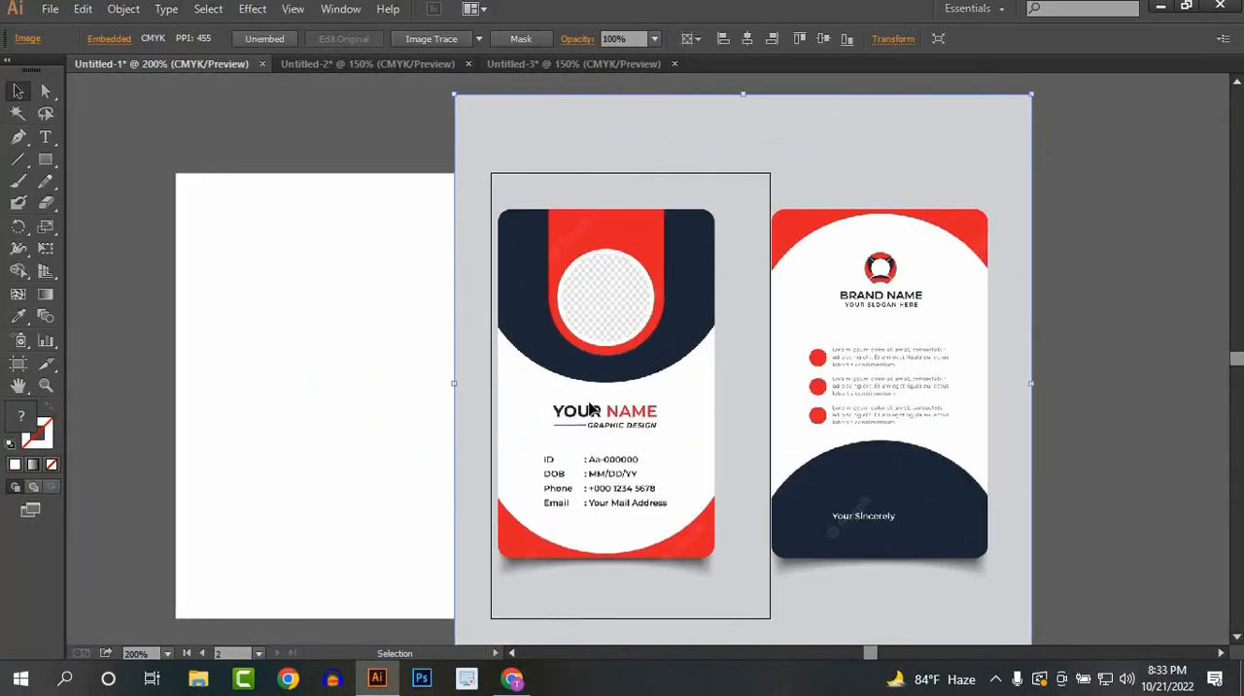
Step: Move the reference ID card image further right, clear of the blank first artboard
drag(590, 408, 617, 408)
drag(454, 447, 439, 447)
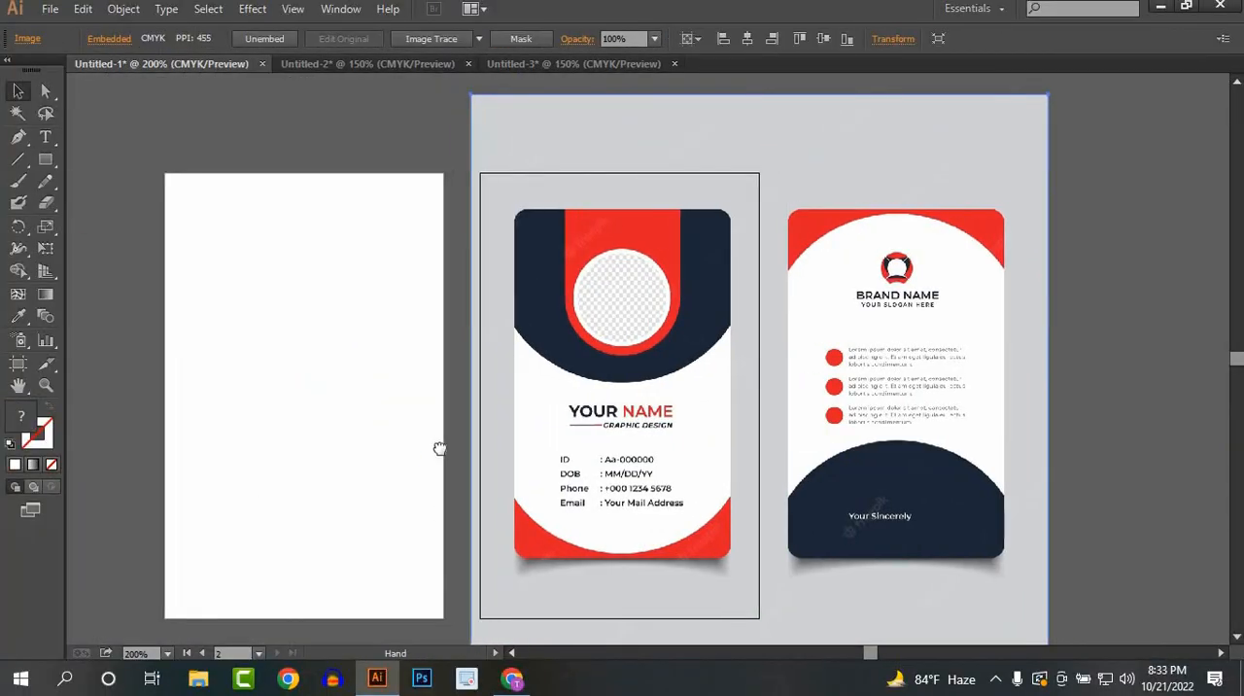
click(393, 409)
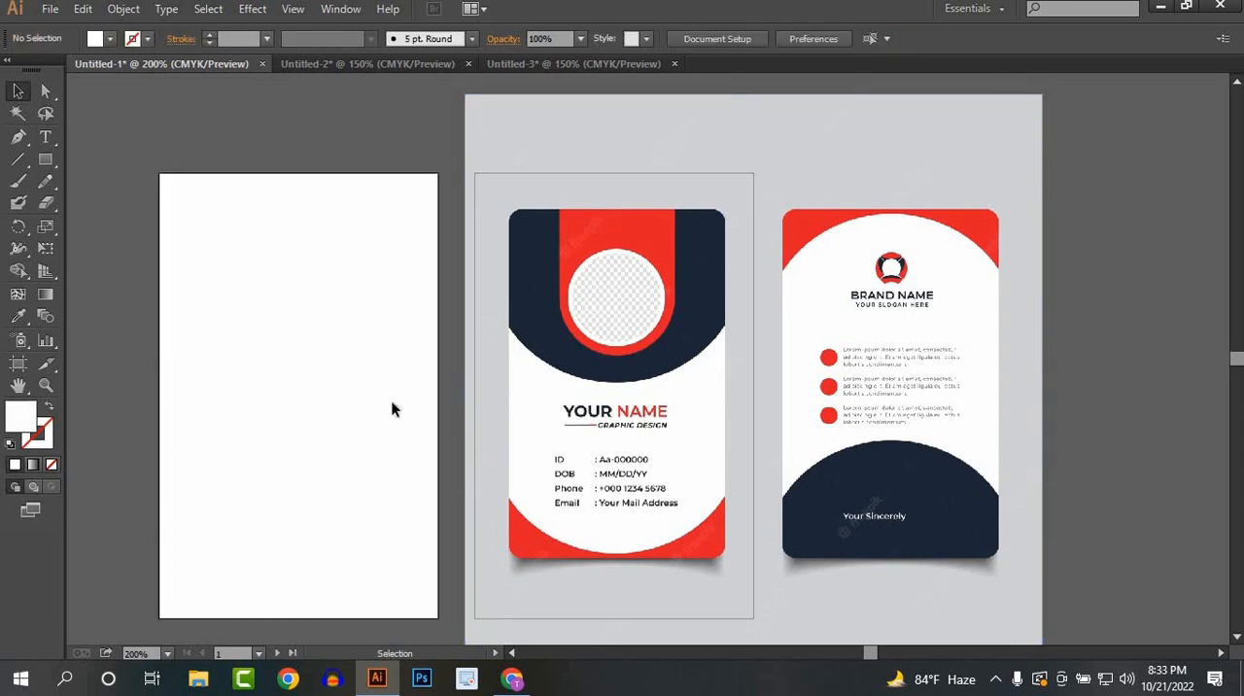
drag(444, 383, 414, 385)
scroll(468, 386, down, 1)
drag(514, 374, 550, 322)
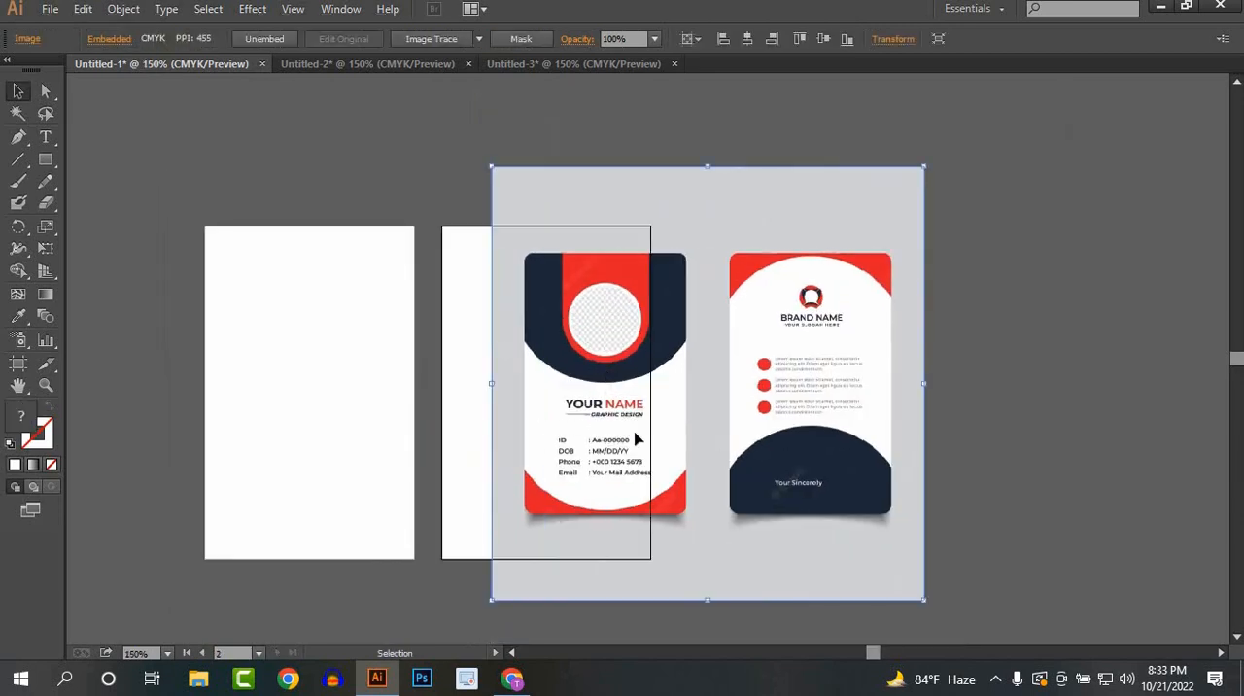
drag(617, 428, 634, 428)
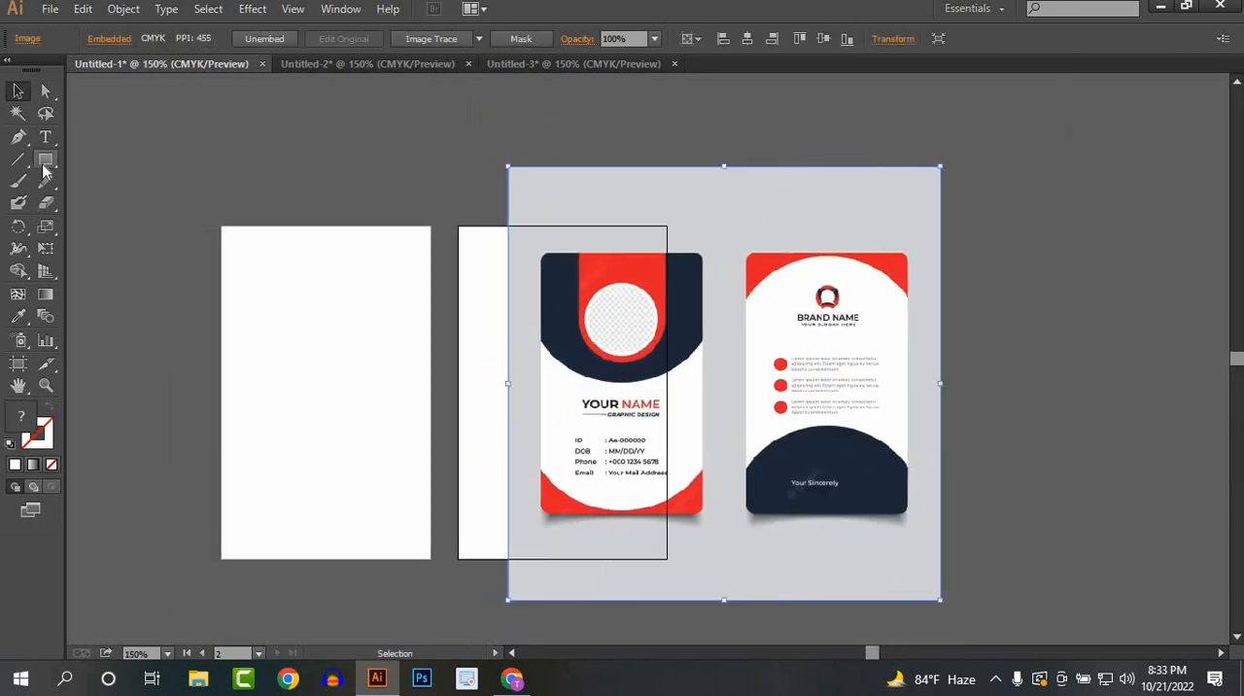
Step: Draw a closed header shape with a downward-curving lower edge across the first artboard's top using the Pen tool
drag(43, 167, 99, 167)
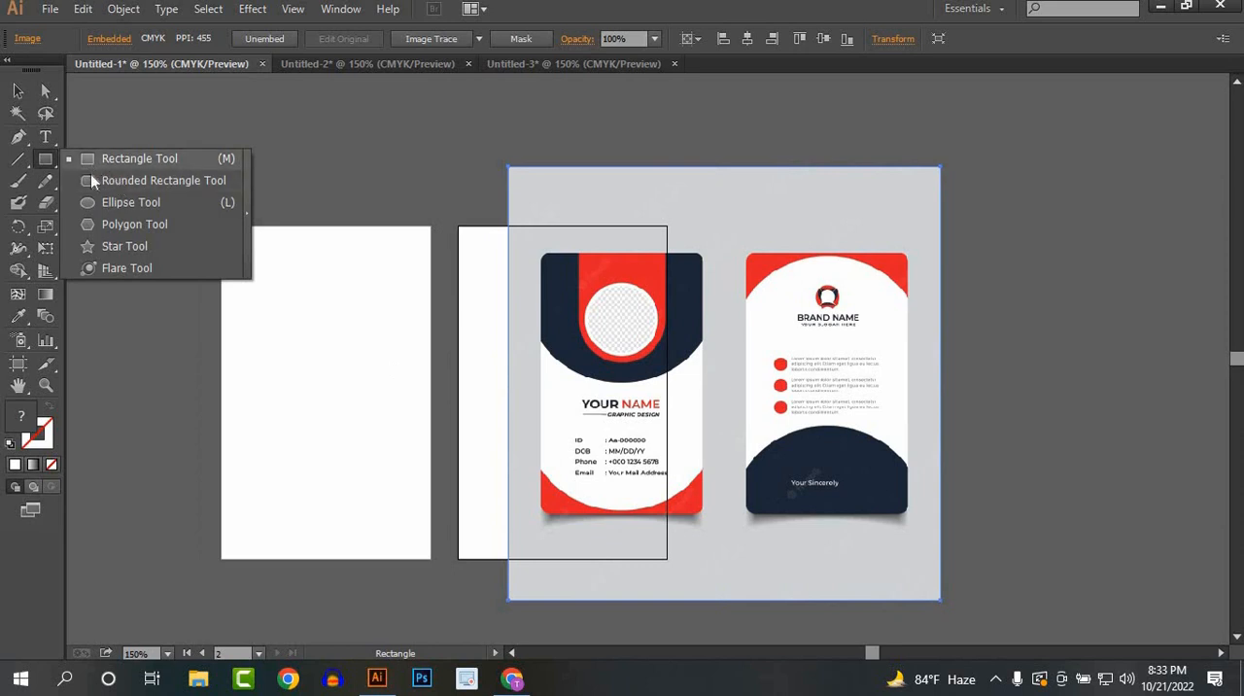
click(18, 92)
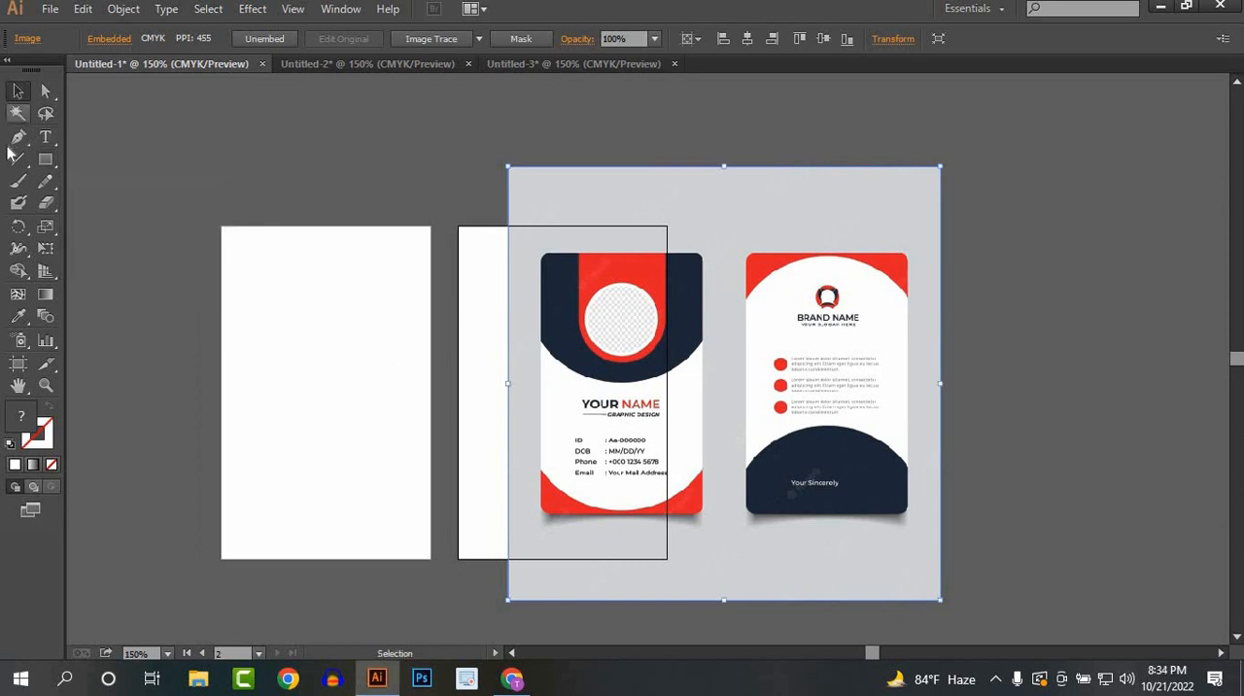
click(17, 137)
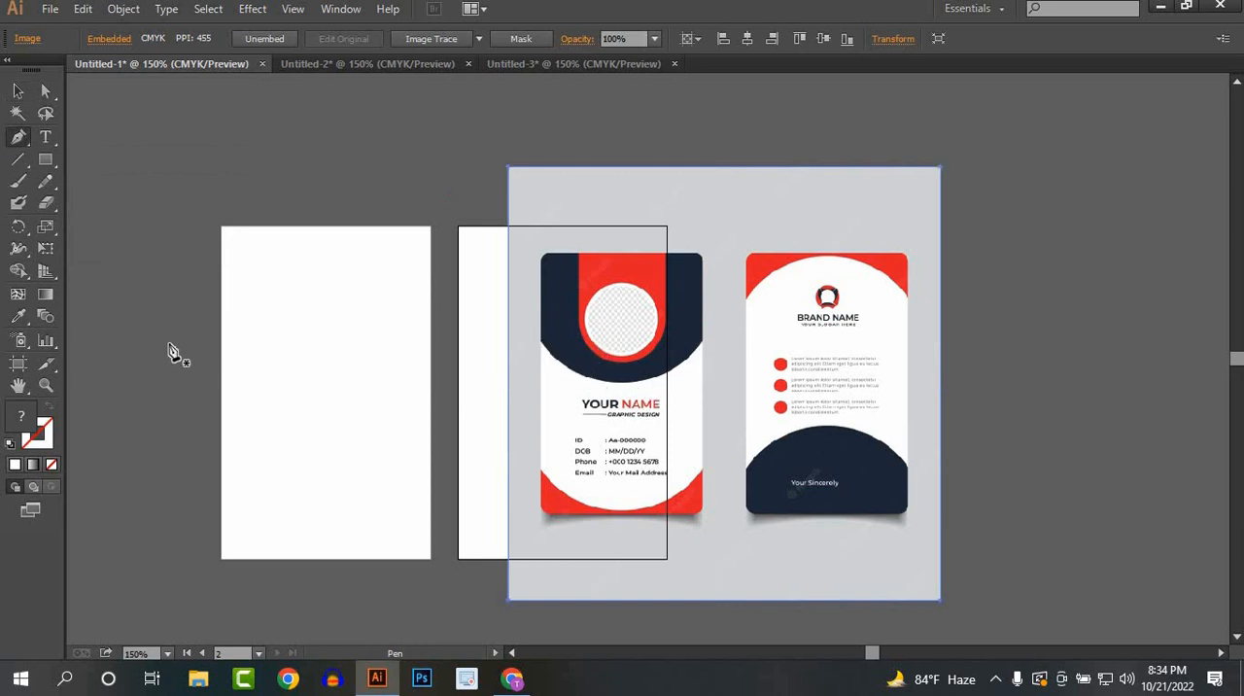
drag(431, 338, 536, 242)
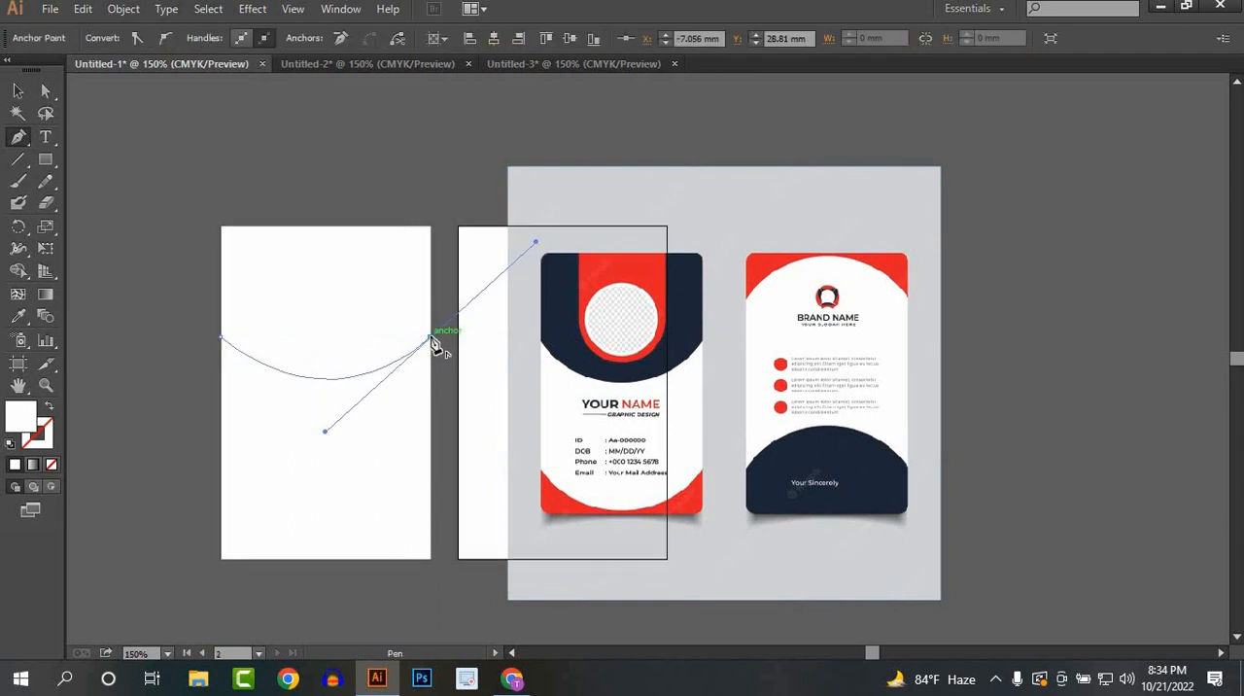
click(432, 339)
click(430, 227)
click(222, 228)
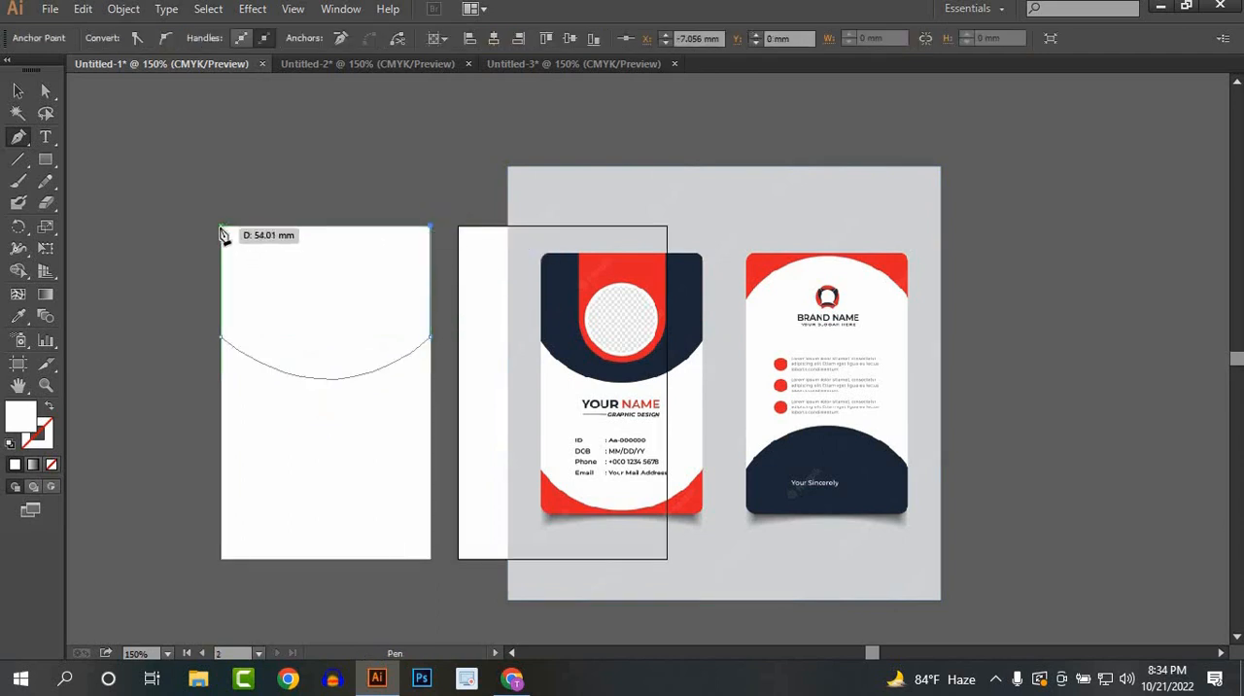
click(222, 336)
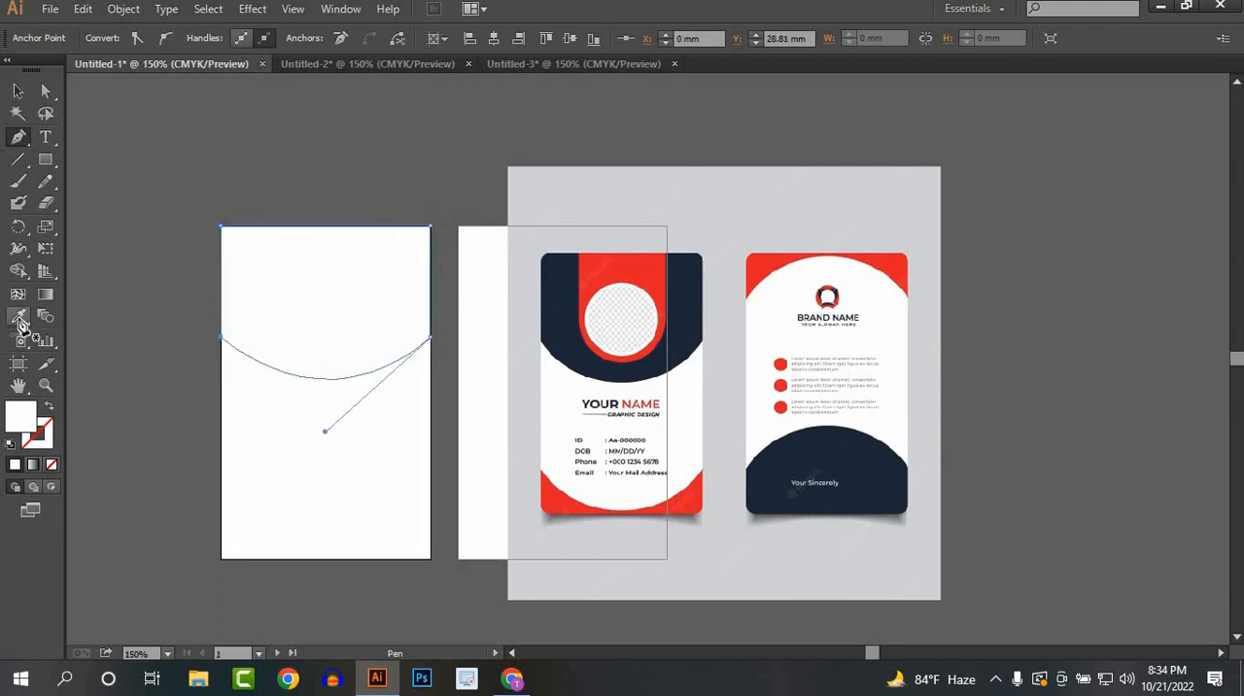
Step: Fill the header shape with the navy blue sampled from the reference card using the Eyedropper, and deselect it
click(17, 316)
click(557, 279)
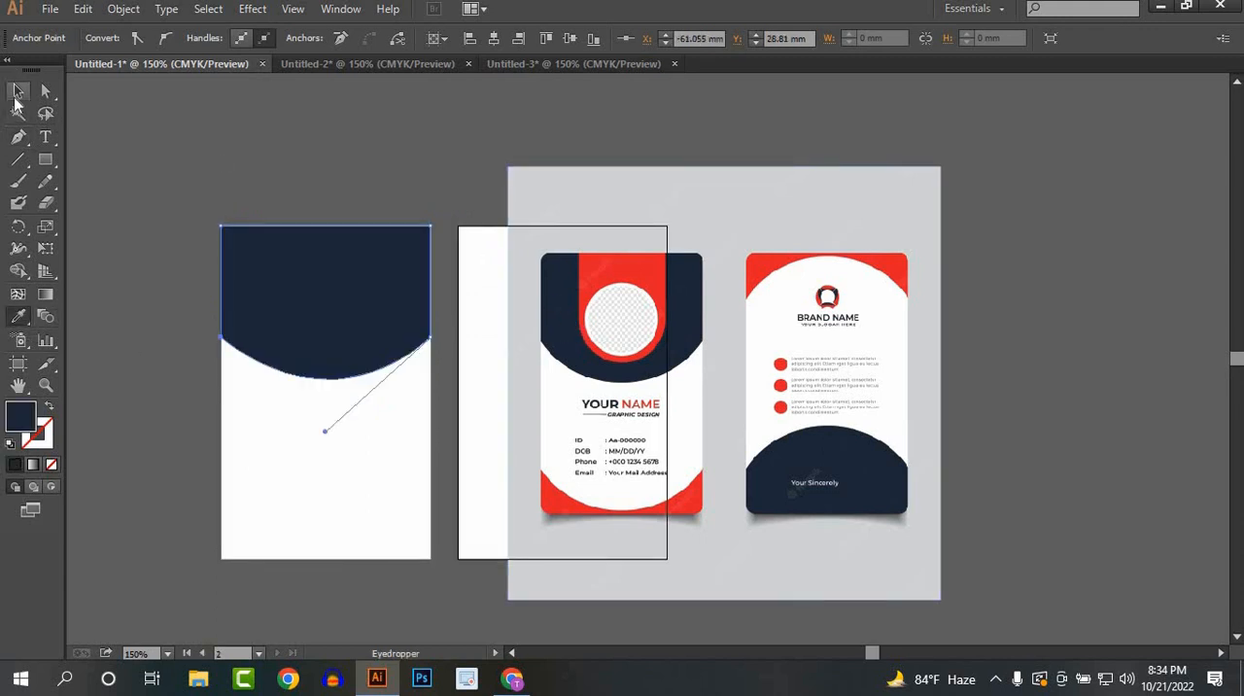
click(17, 92)
click(380, 122)
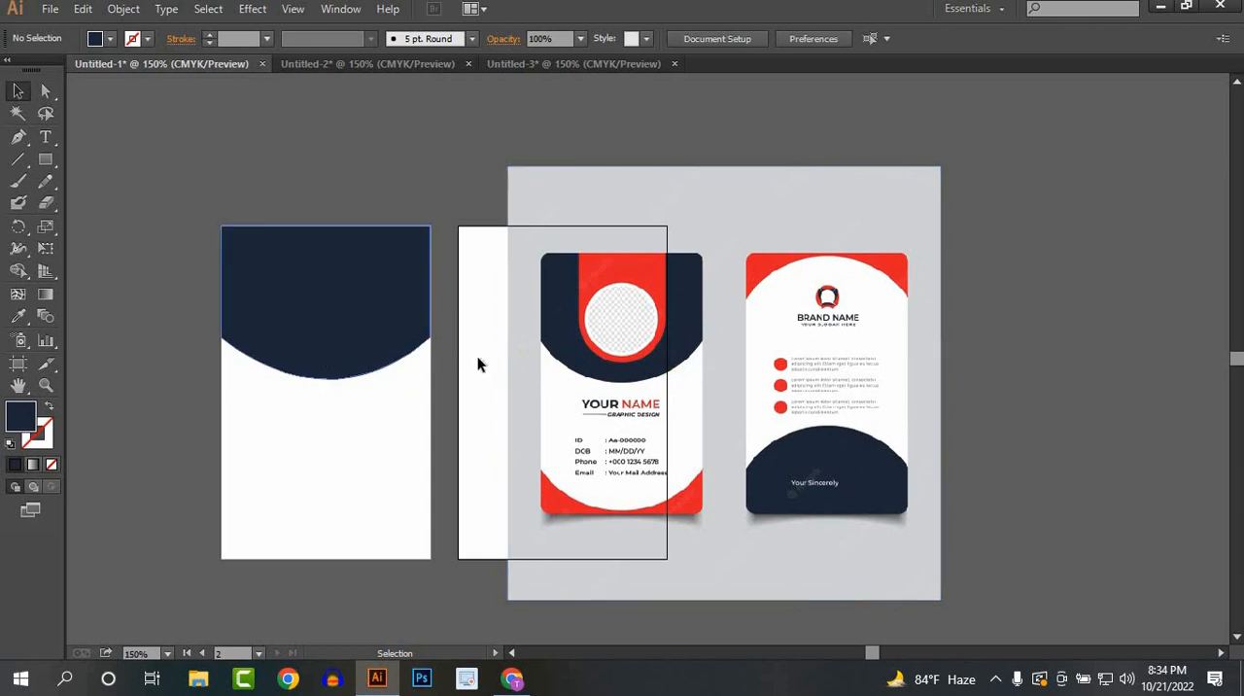
Step: Delete the pen-drawn navy header shape from the first artboard
click(363, 355)
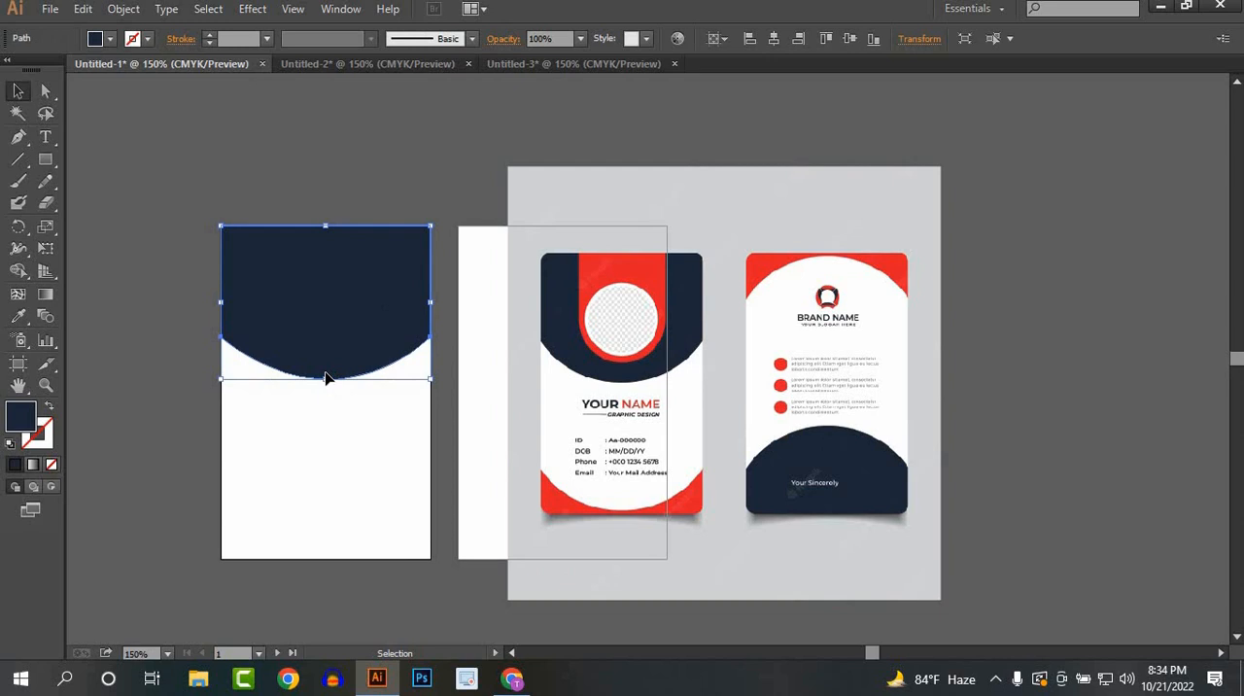
key(Delete)
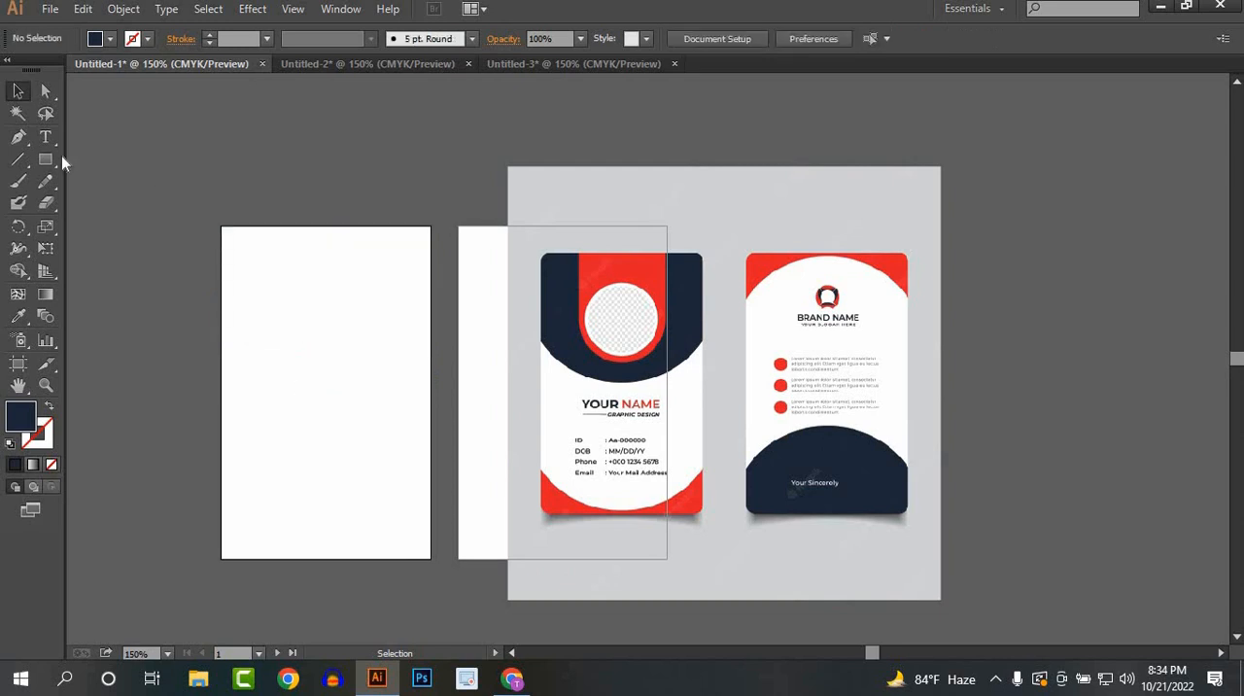
Step: Draw a large navy circle from the first artboard's centre, wider than the artboard, and move it up over the top edge
drag(46, 159, 107, 201)
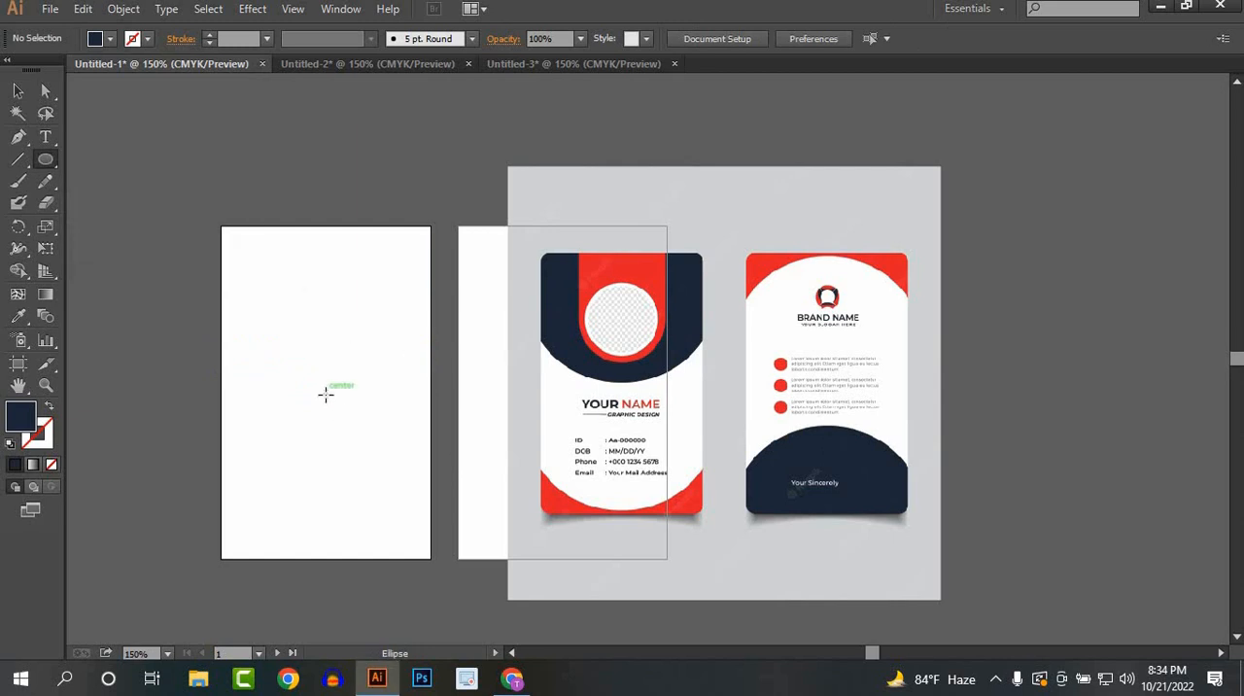
drag(326, 393, 418, 527)
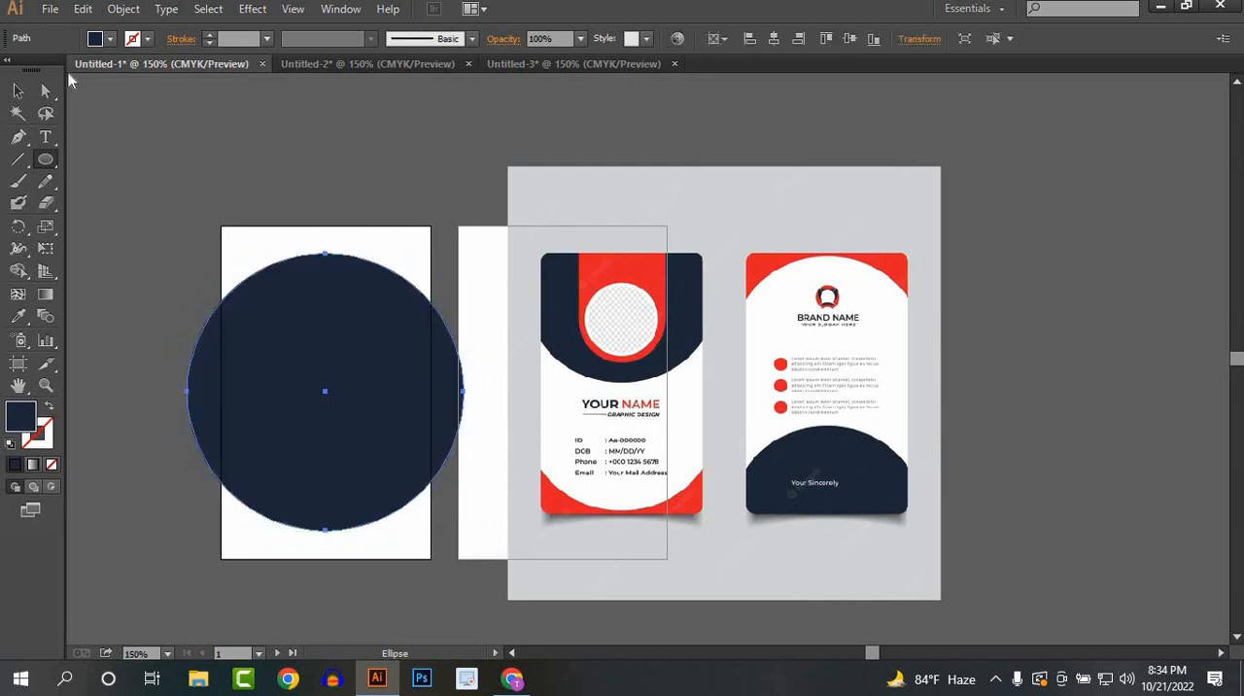
click(18, 91)
drag(348, 473, 316, 312)
click(362, 479)
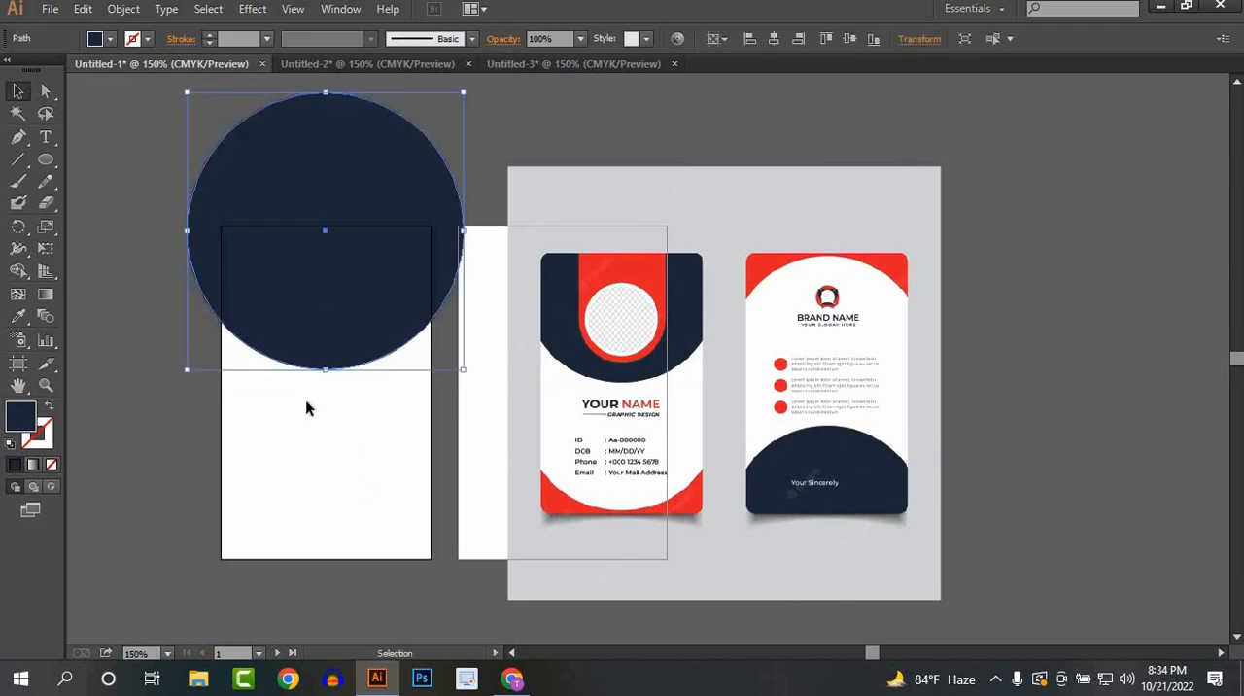
click(326, 458)
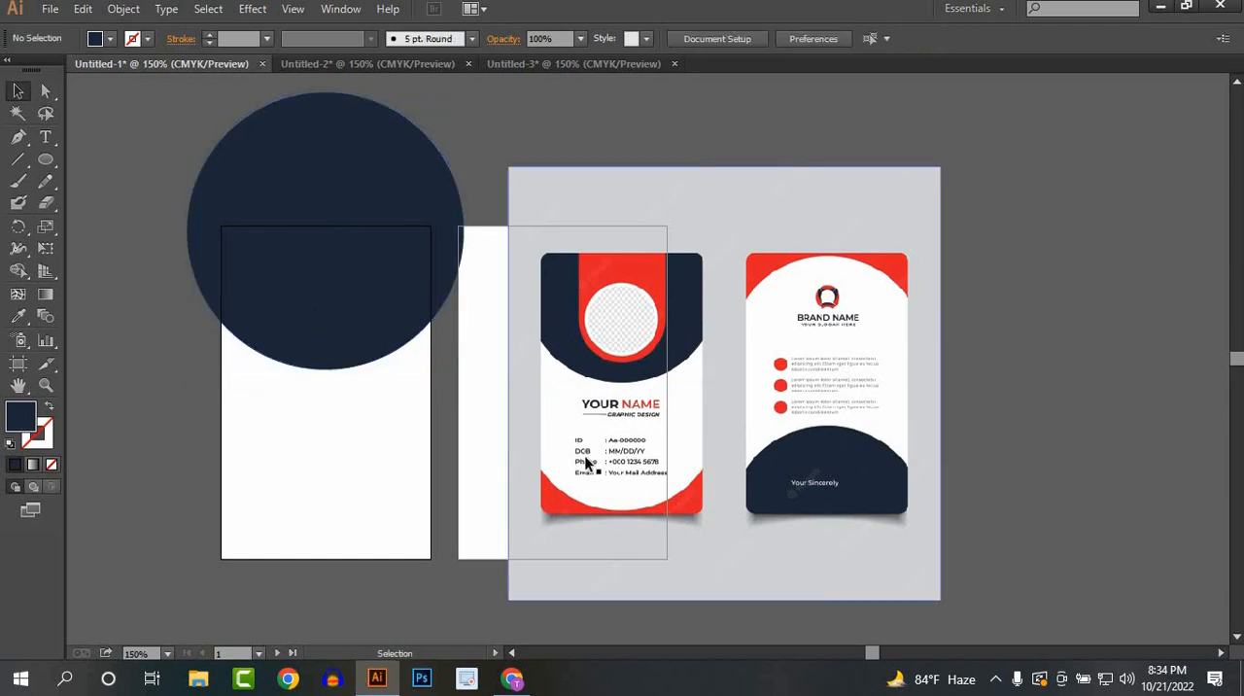
Step: Place a copy of the navy circle over the lower part of the reference card's back side
click(260, 223)
click(333, 430)
drag(327, 298, 858, 519)
click(166, 222)
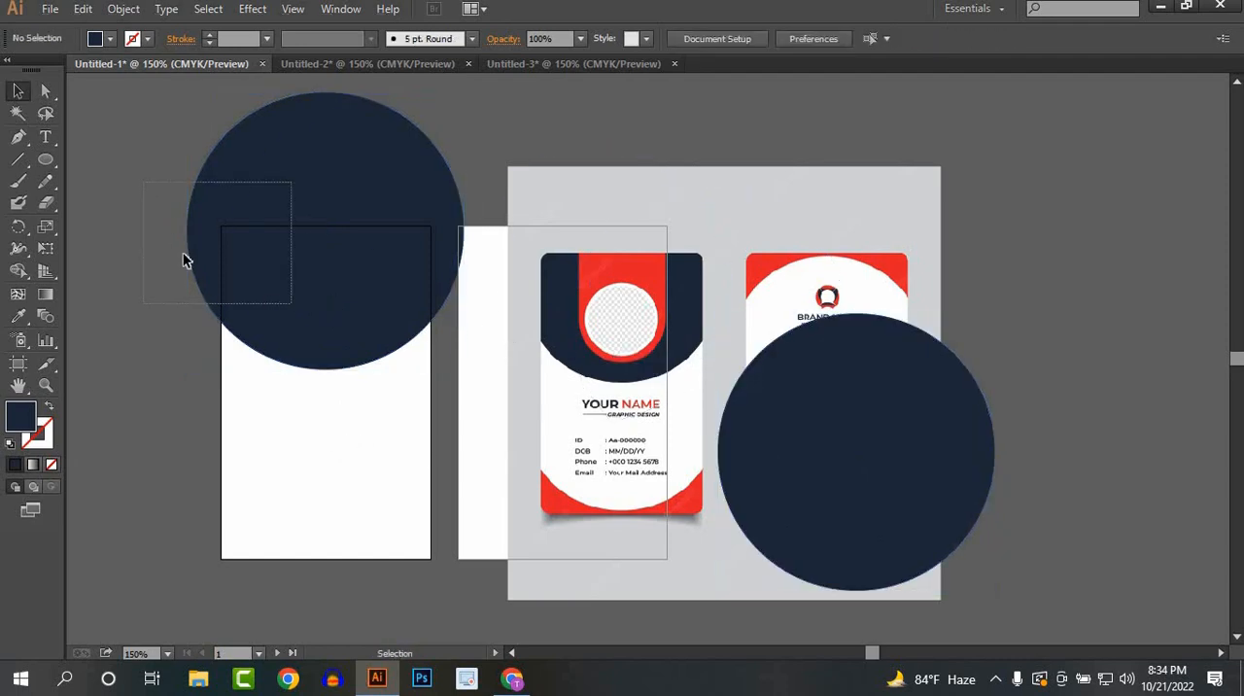
Step: Draw a navy rectangle of about 54 × 87 mm covering the whole first artboard
drag(44, 164, 107, 160)
drag(220, 221, 430, 558)
click(18, 90)
Step: Use Shape Builder on the circle and rectangle to remove everything except their overlap, leaving a curved navy header
drag(331, 370, 422, 544)
click(18, 271)
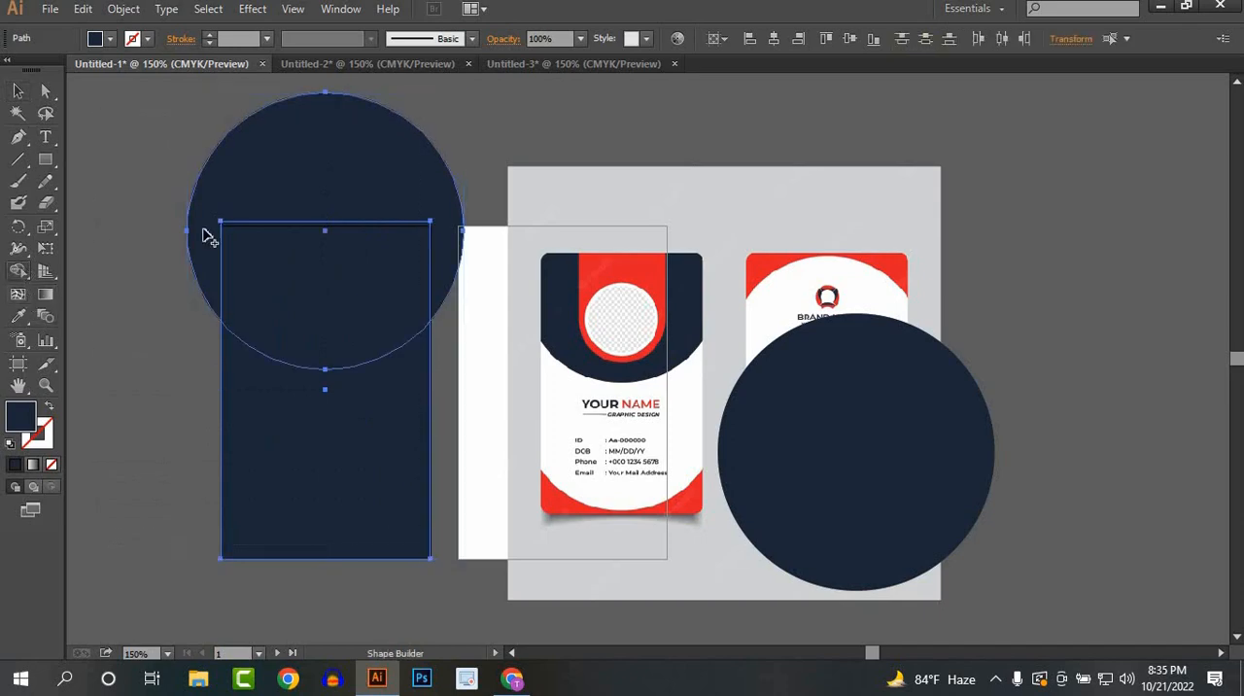
alt+click(204, 230)
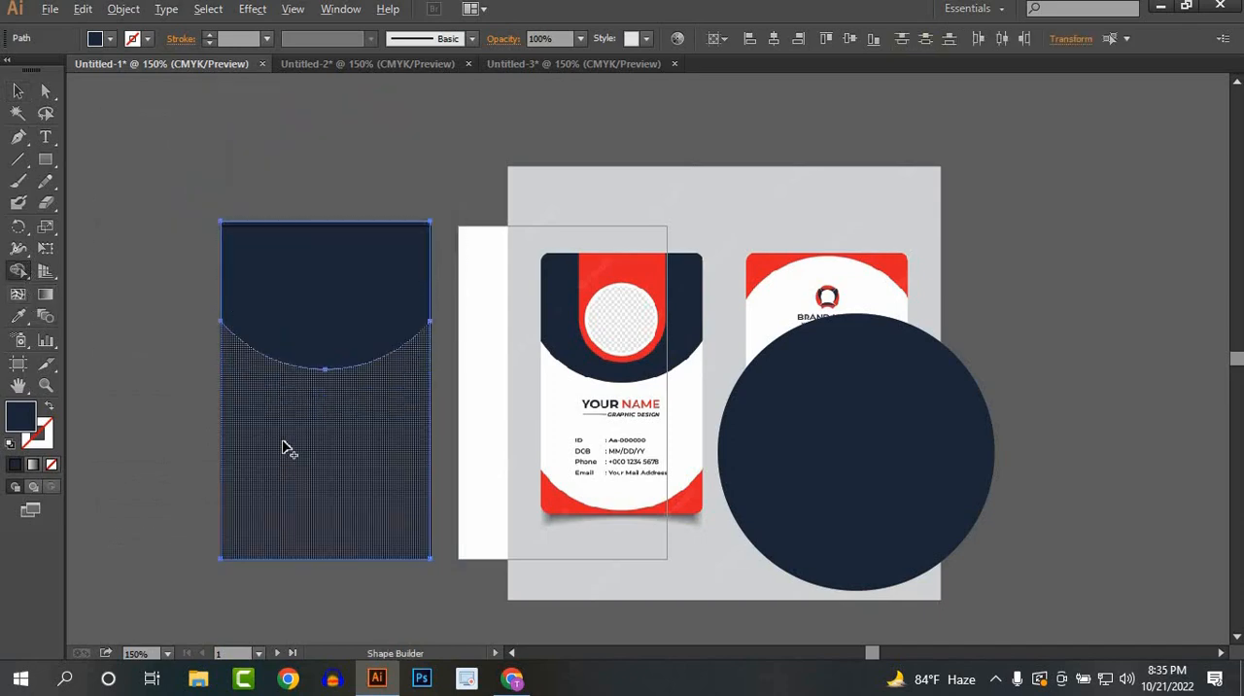
alt+click(283, 444)
click(17, 90)
click(180, 178)
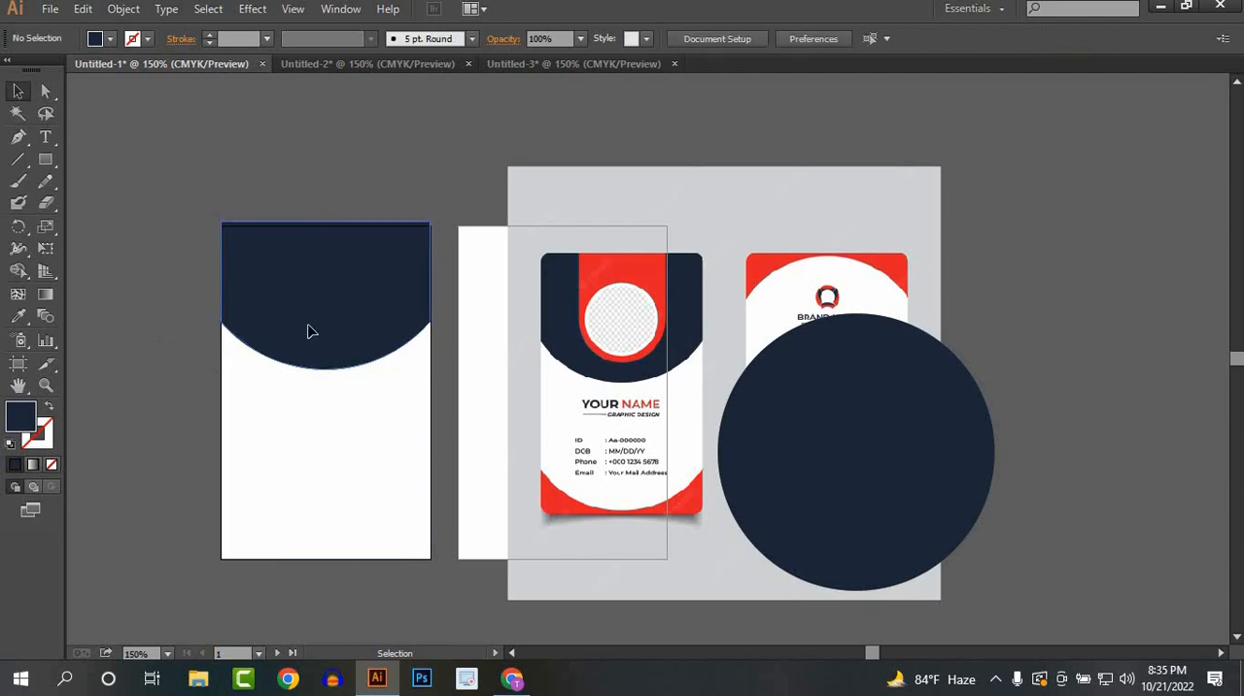
Step: Move the navy header down so its top edge aligns with the first artboard's top edge
click(310, 333)
click(327, 448)
click(414, 285)
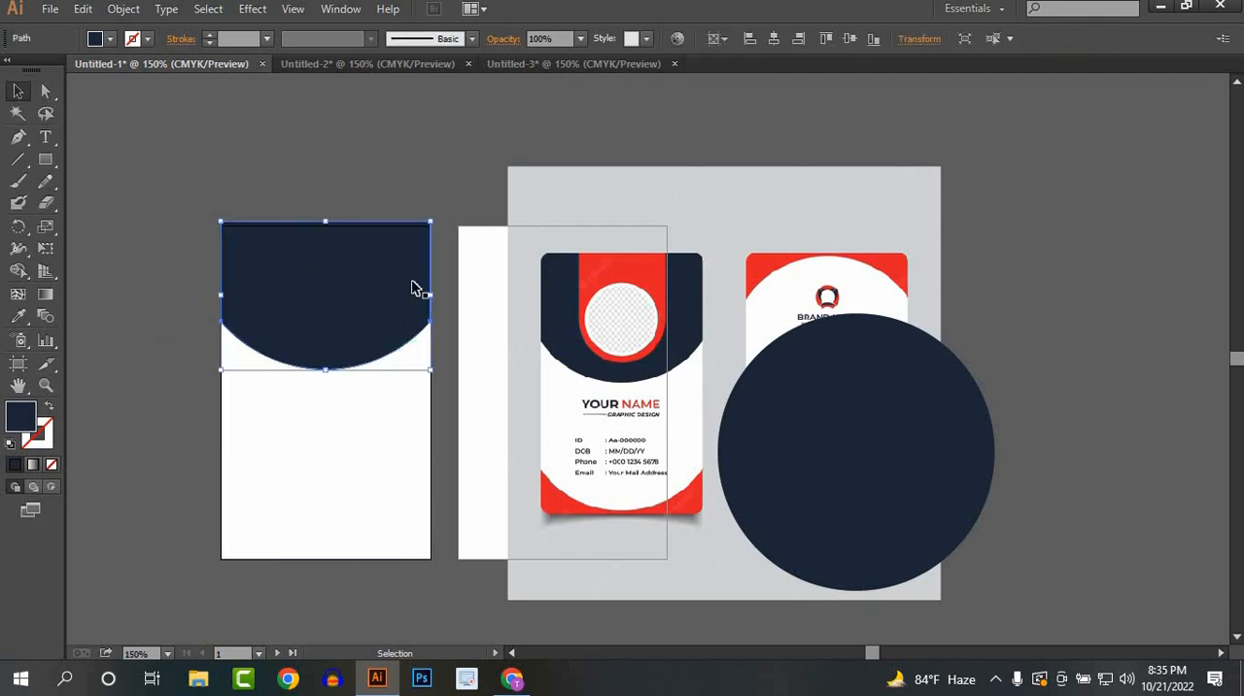
key(ctrl+shift+a)
scroll(415, 276, up, 4)
scroll(403, 325, up, 3)
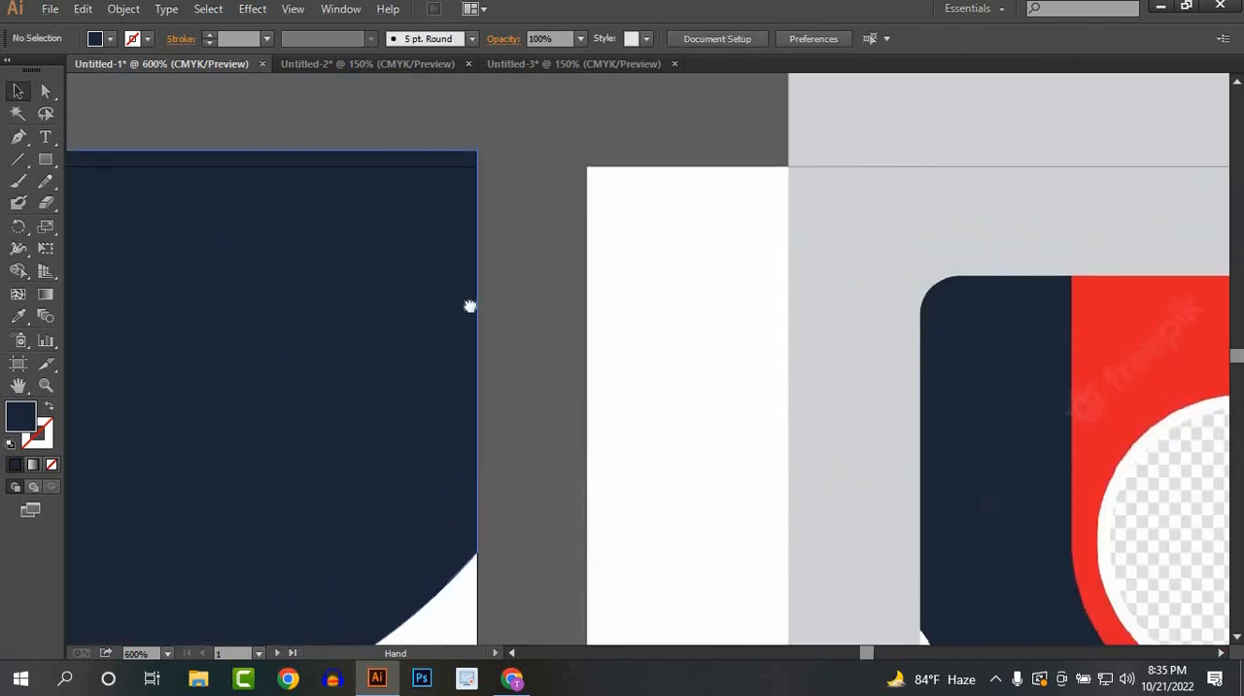
scroll(469, 305, left, 2)
drag(503, 216, 506, 263)
click(574, 391)
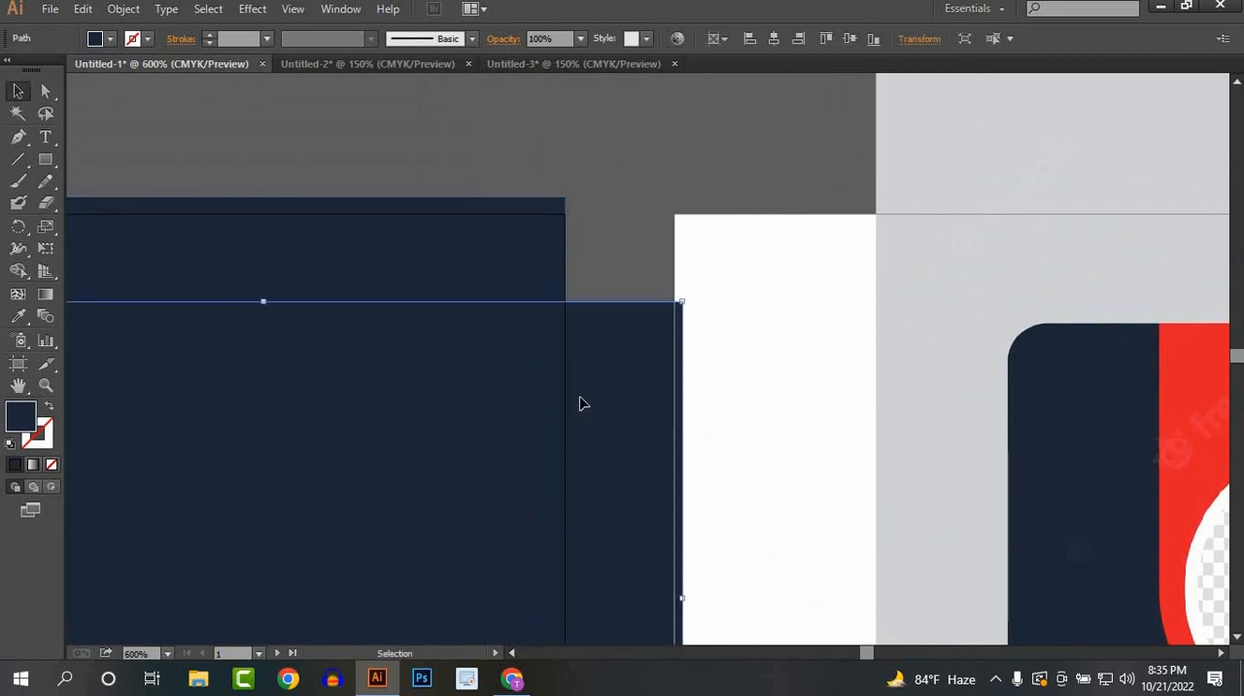
drag(302, 257, 302, 273)
click(423, 161)
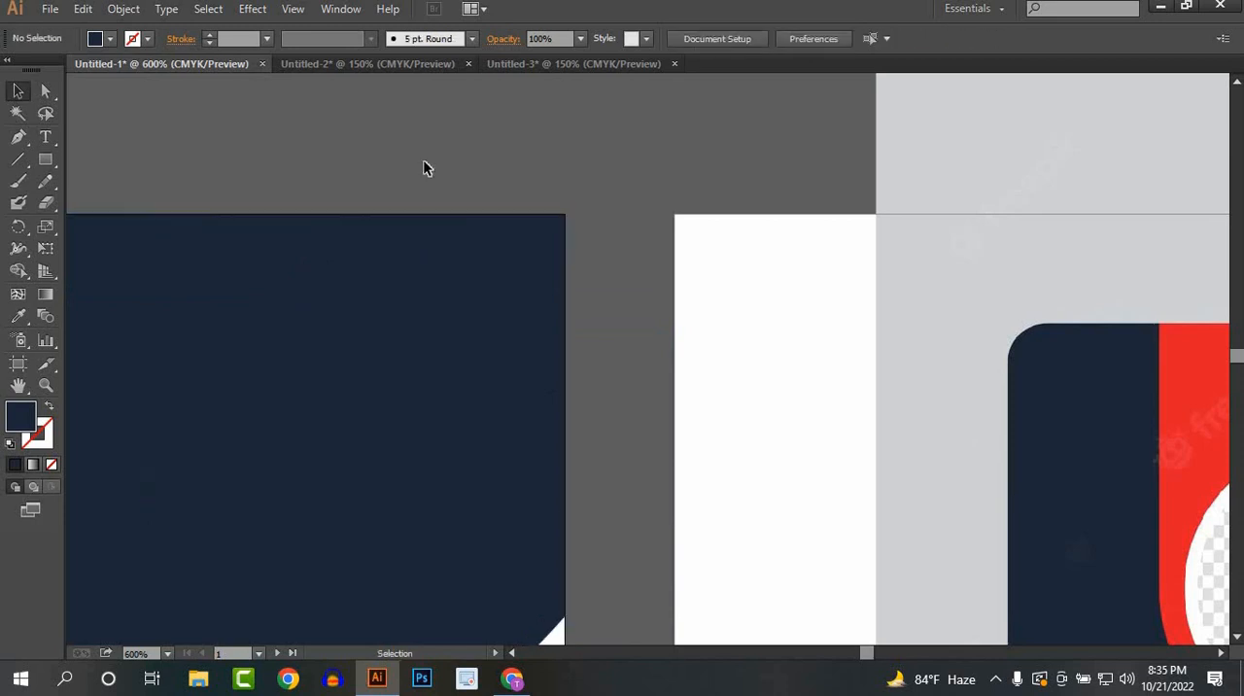
Step: Create a rounded rectangle over the navy header at the preset dimensions, and undo it
scroll(424, 162, down, 2)
drag(554, 186, 681, 213)
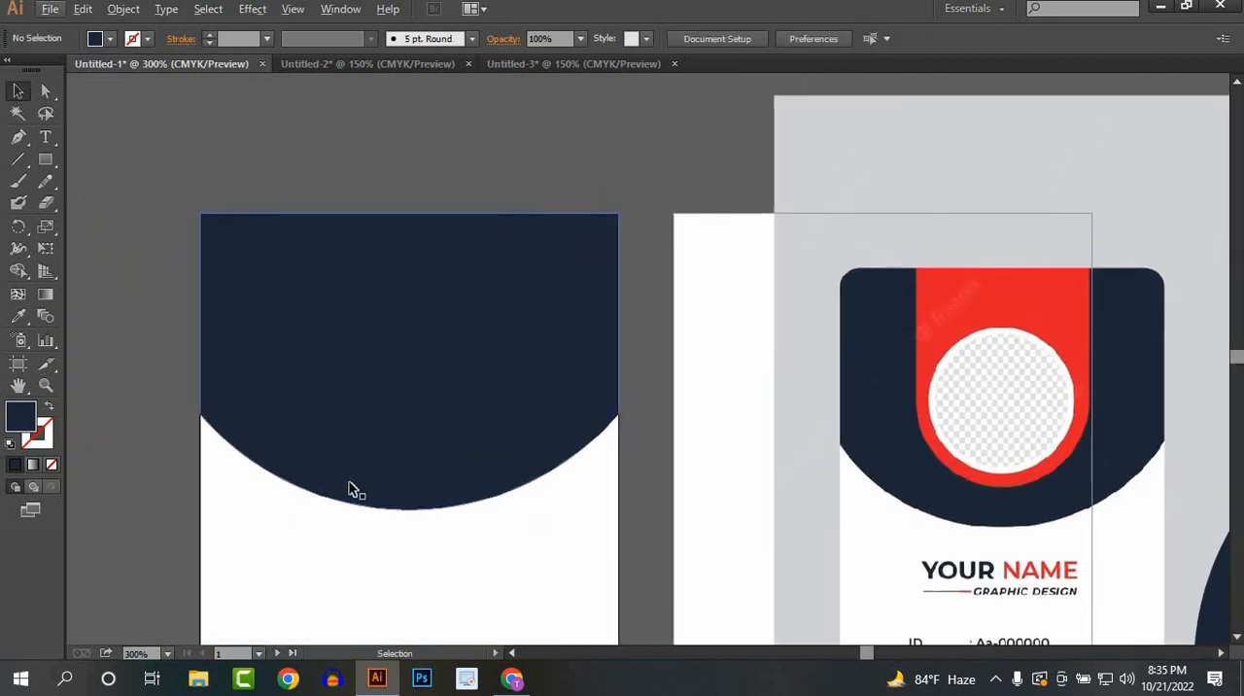
drag(351, 491, 386, 396)
scroll(387, 397, down, 2)
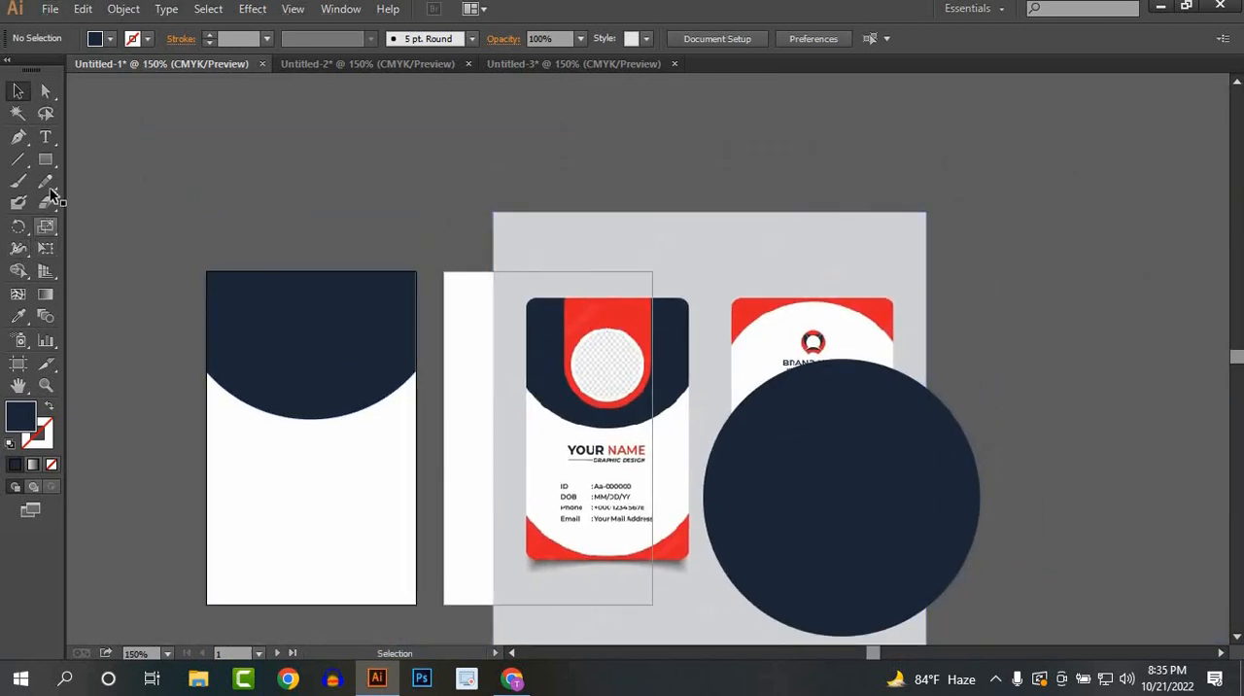
drag(45, 159, 161, 182)
click(290, 313)
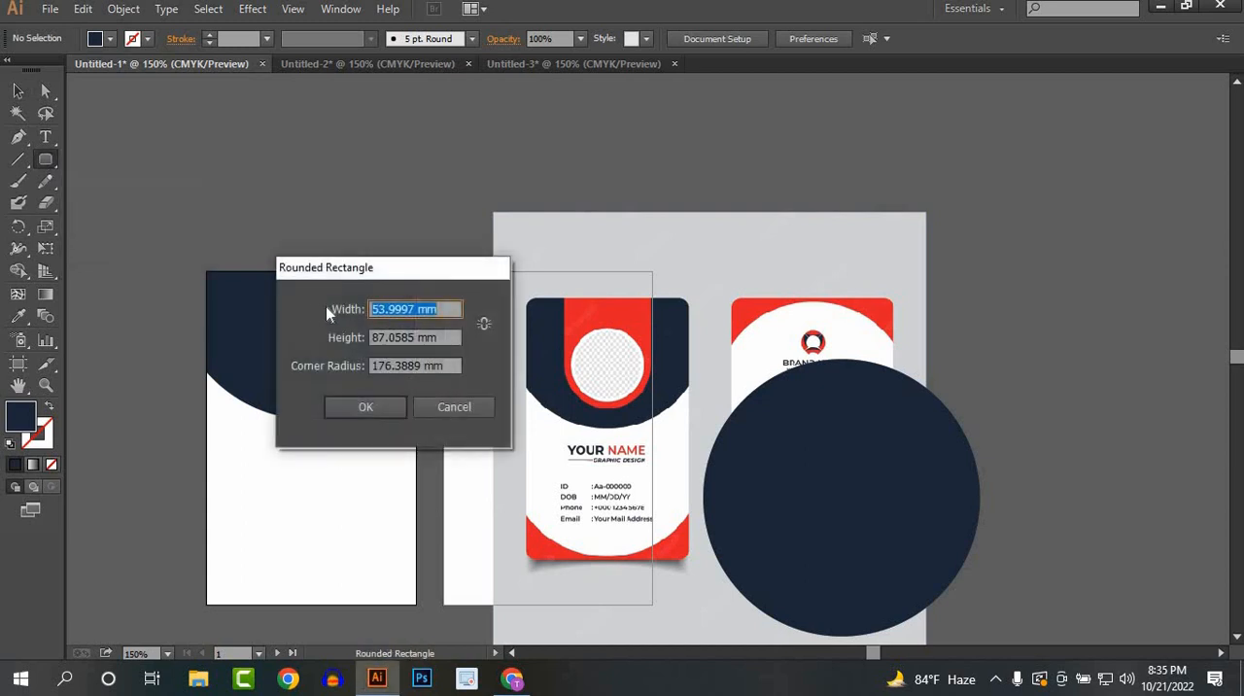
click(365, 406)
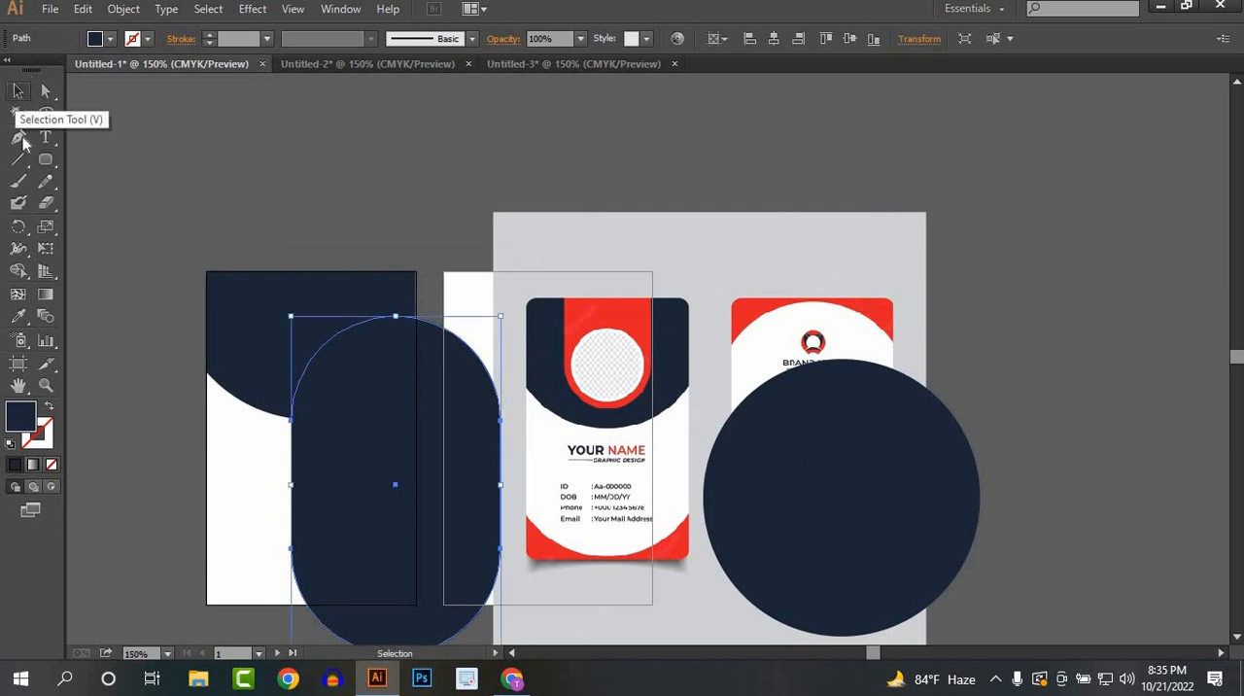
key(ctrl+z)
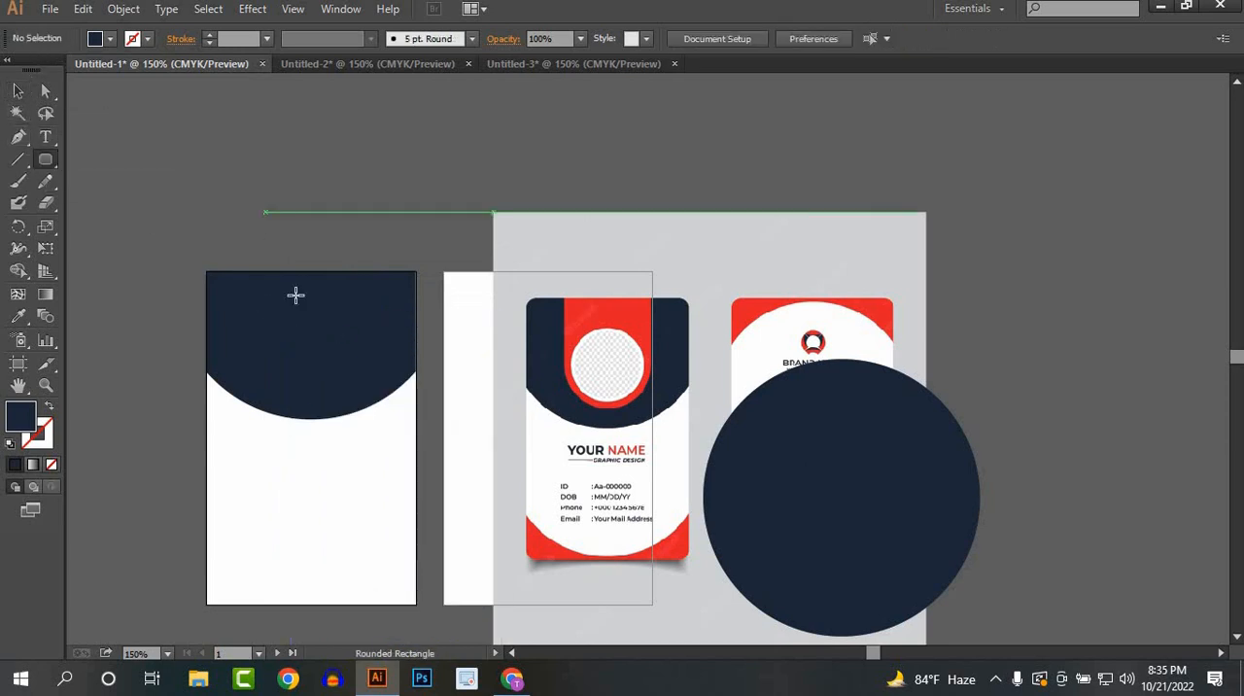
Step: Draw a tall pill-shaped rounded rectangle over the header's top centre and fill it with the reference card's red
drag(311, 303, 362, 391)
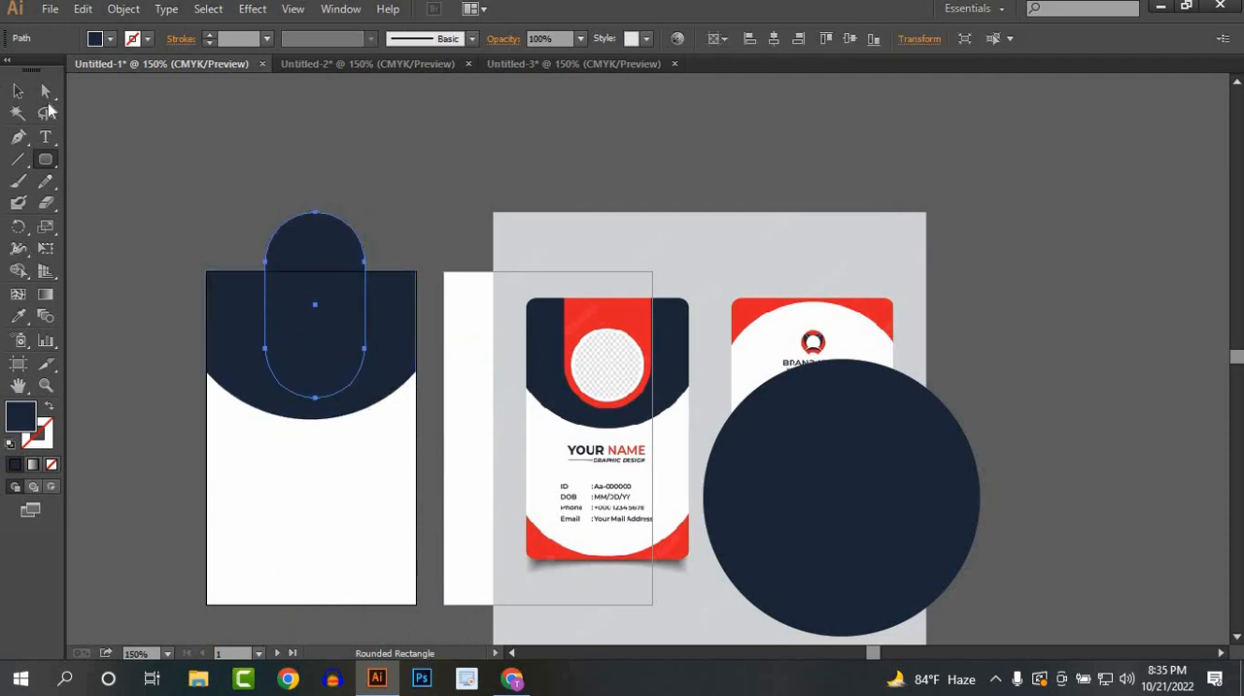
click(18, 91)
click(18, 316)
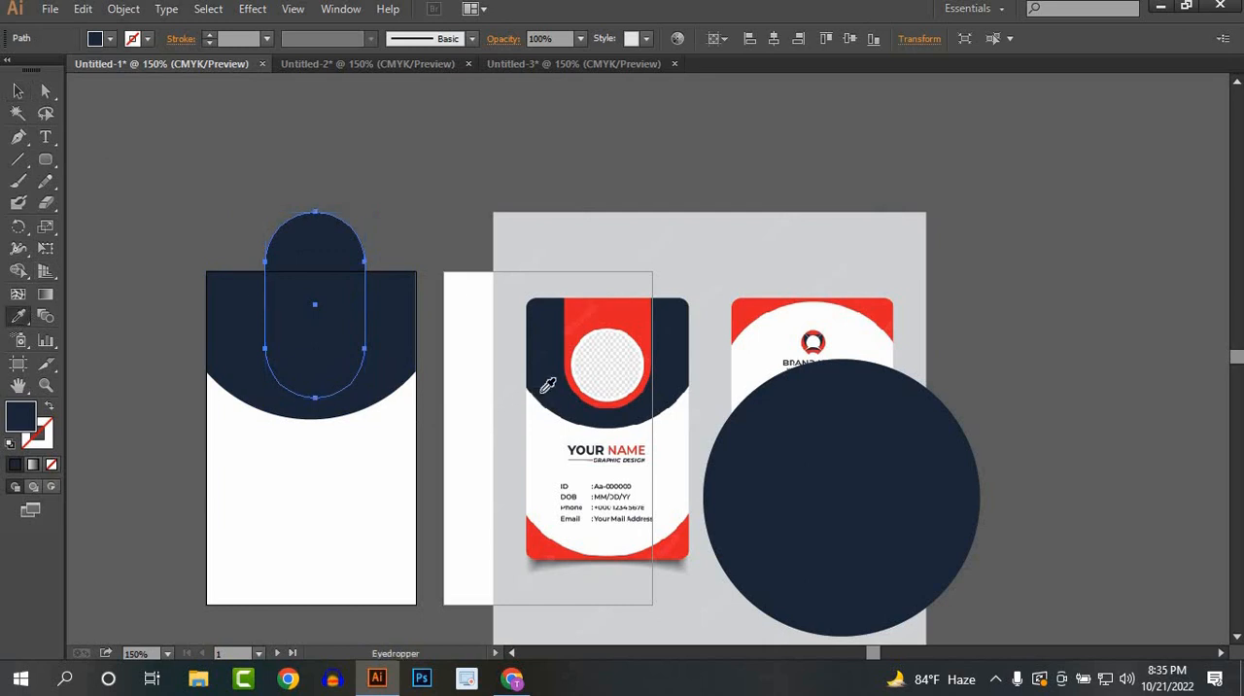
click(570, 321)
click(19, 90)
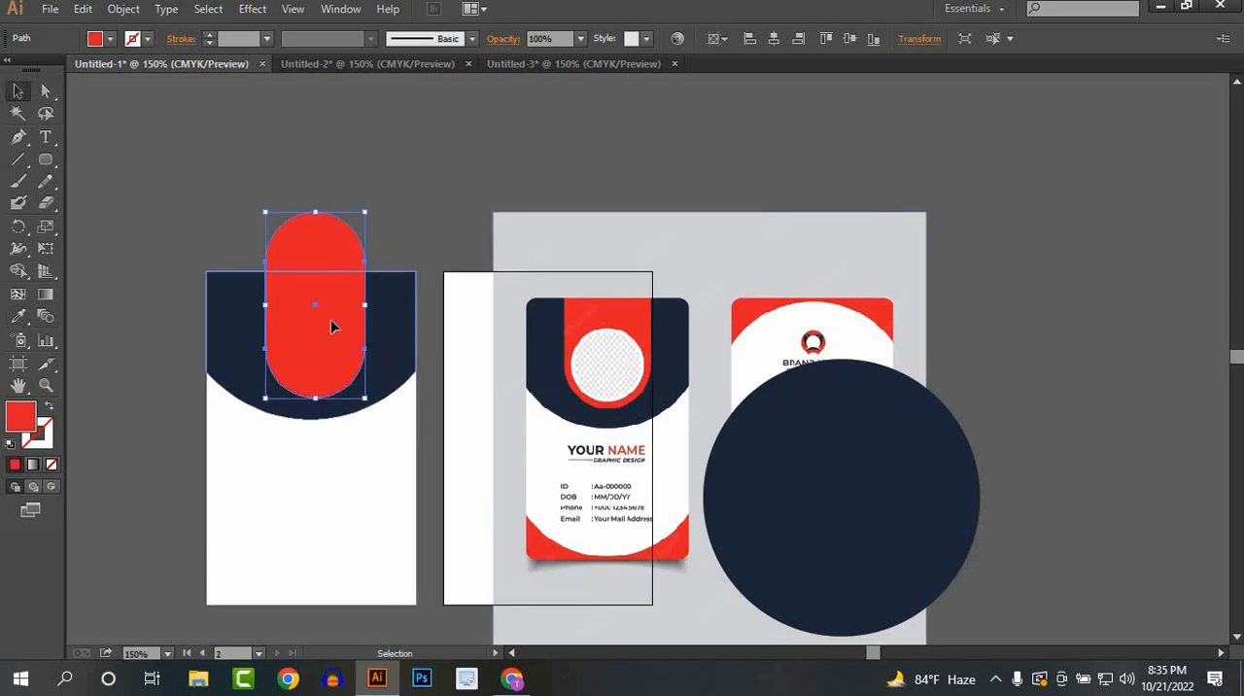
Step: Centre the red pill horizontally on the first artboard and nudge it slightly upward
click(773, 37)
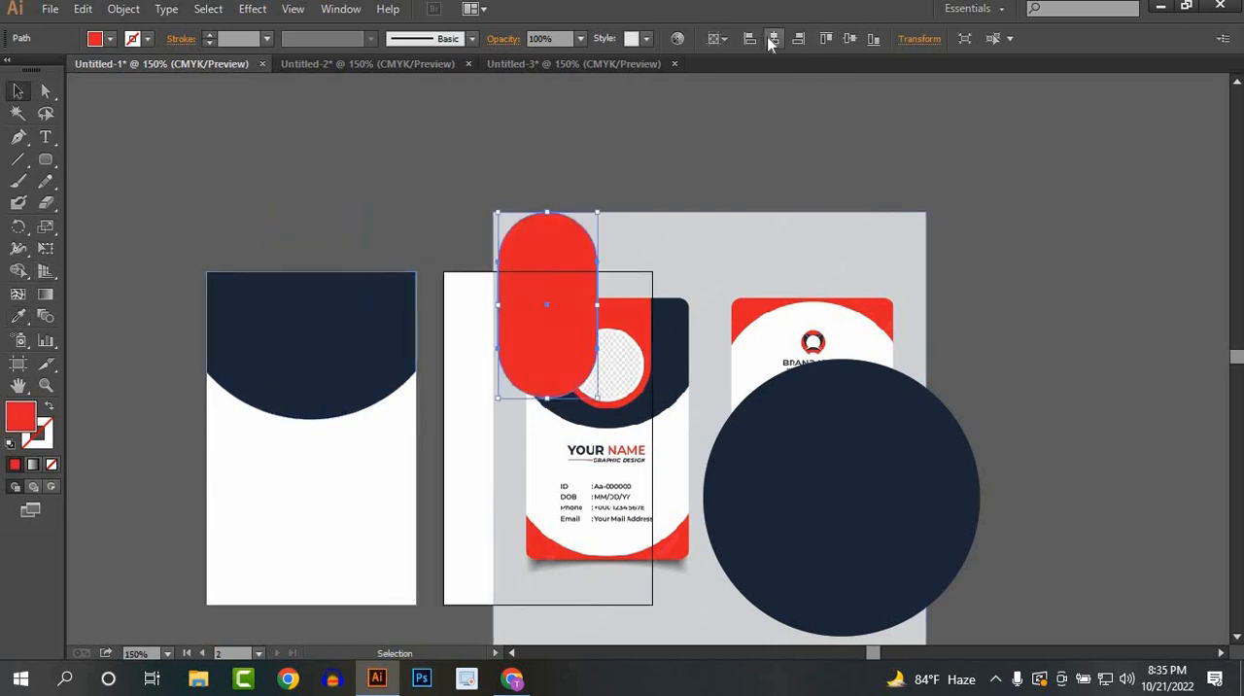
click(357, 495)
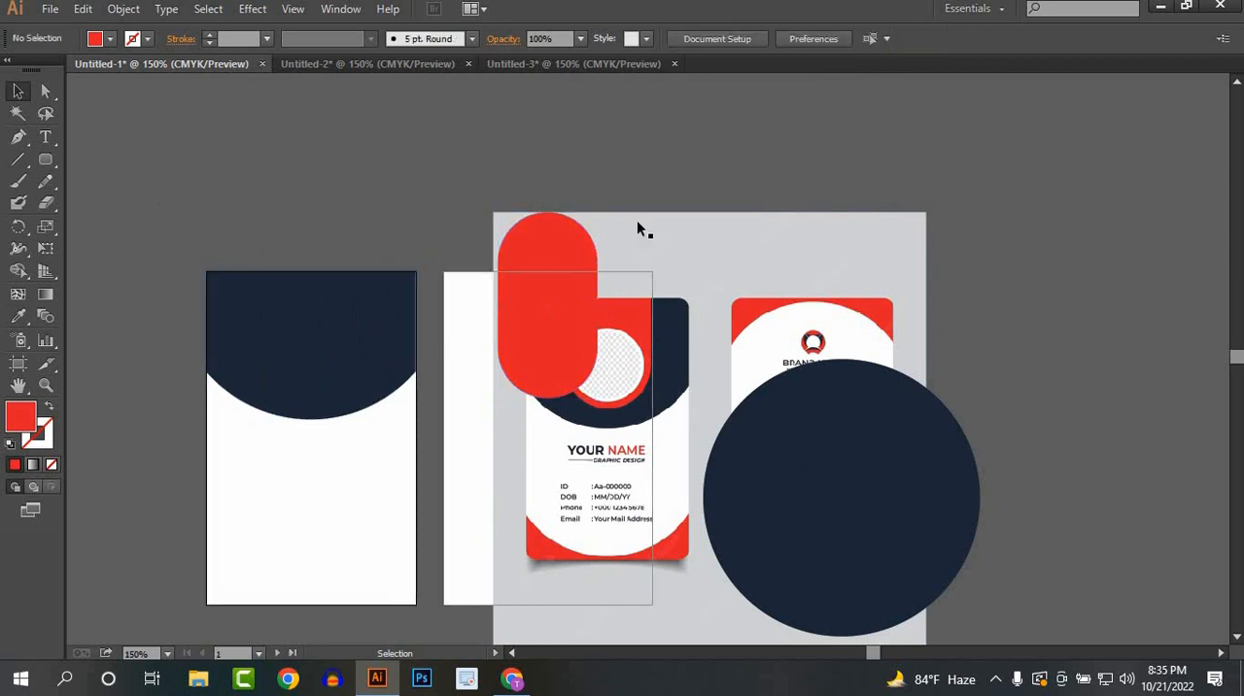
click(576, 276)
click(774, 39)
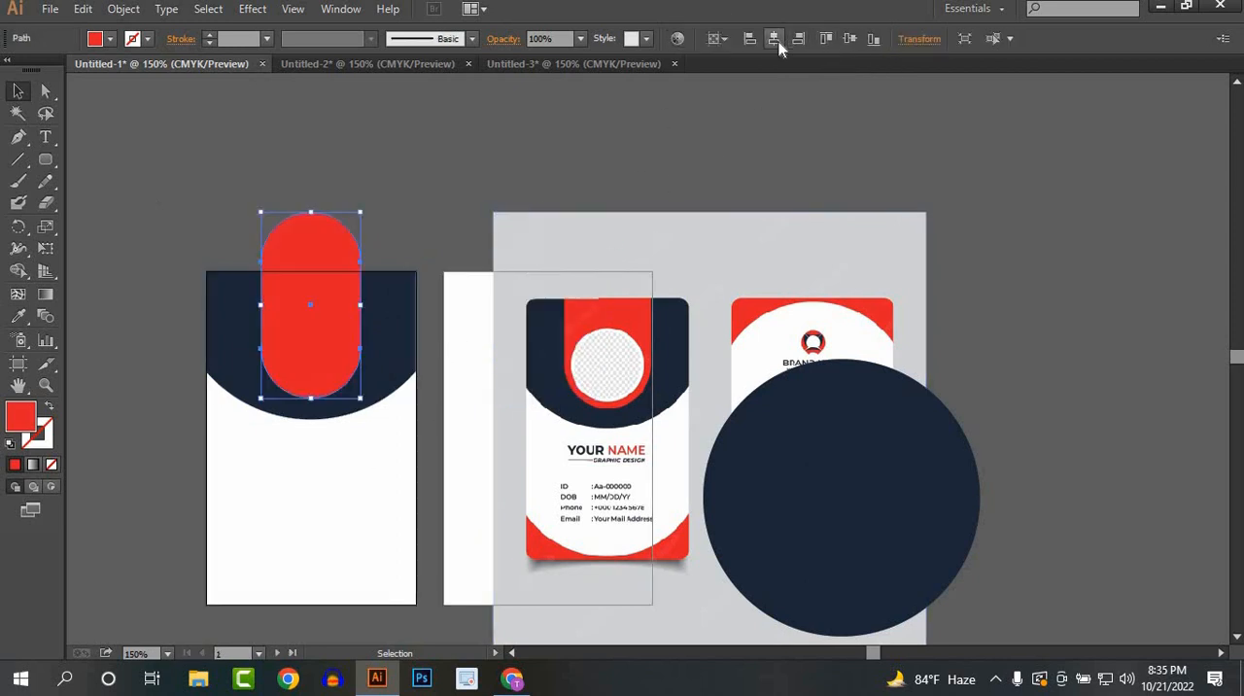
click(233, 160)
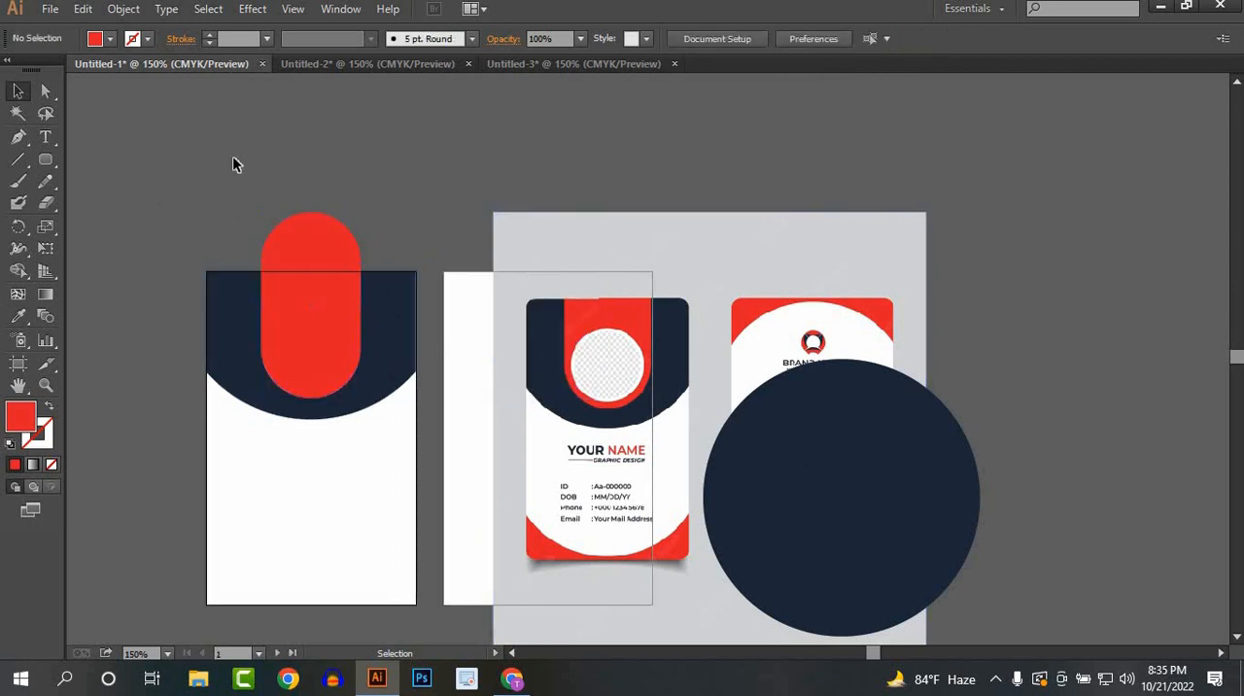
click(317, 352)
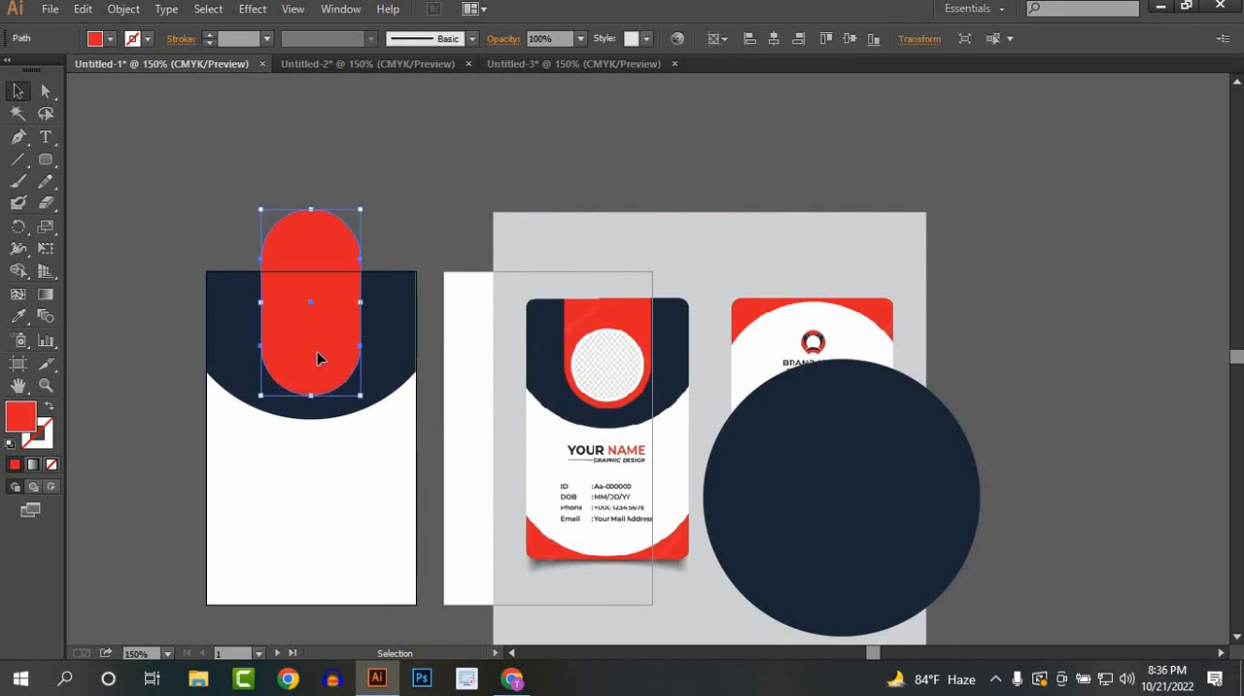
click(383, 184)
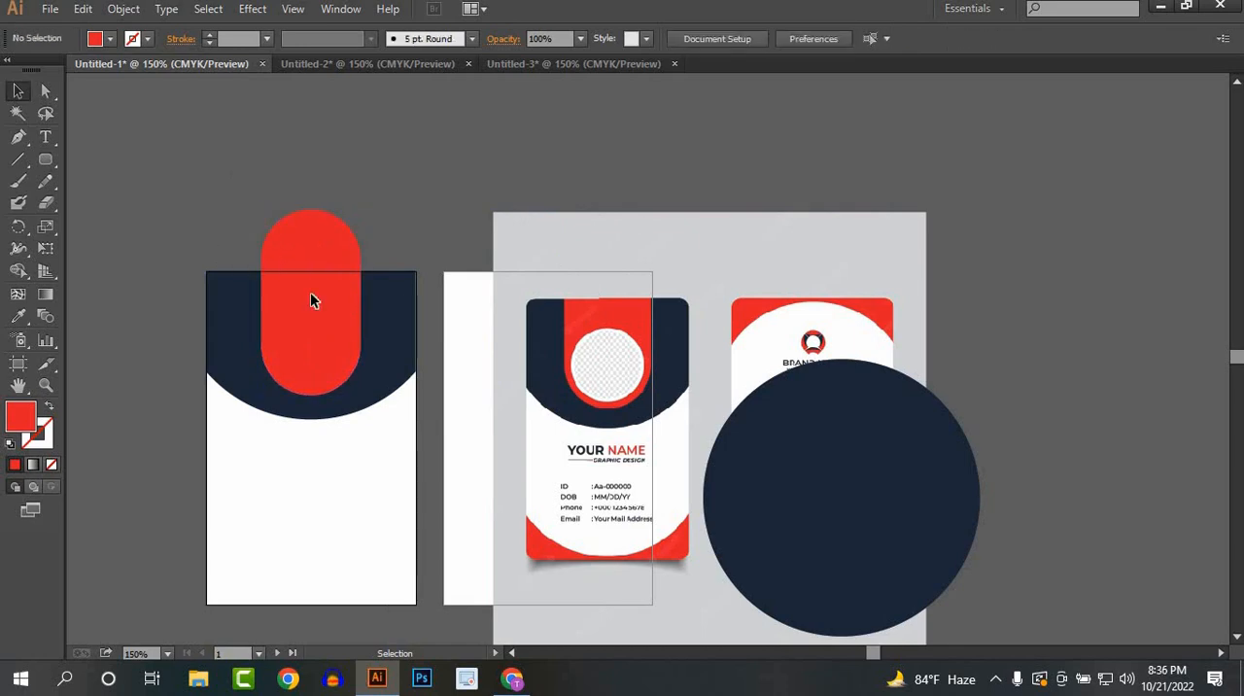
Step: Use Shape Builder to remove the part of the red pill that extends above the navy header
drag(304, 299, 309, 299)
click(17, 272)
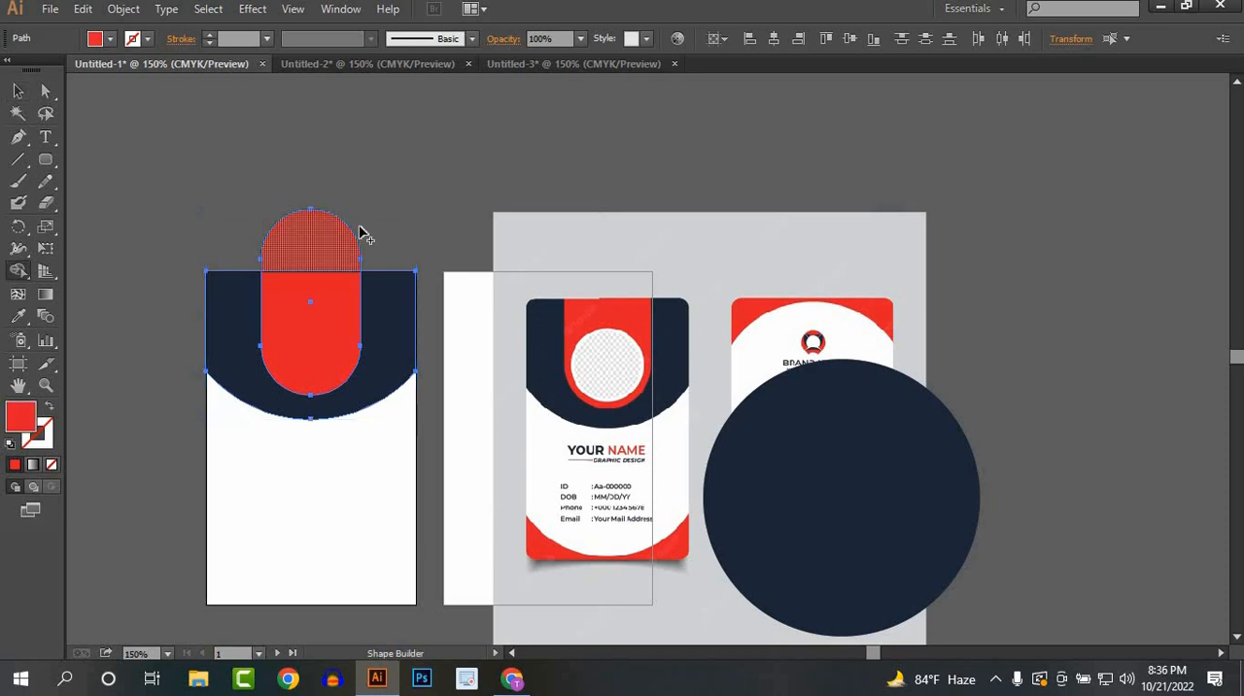
click(19, 91)
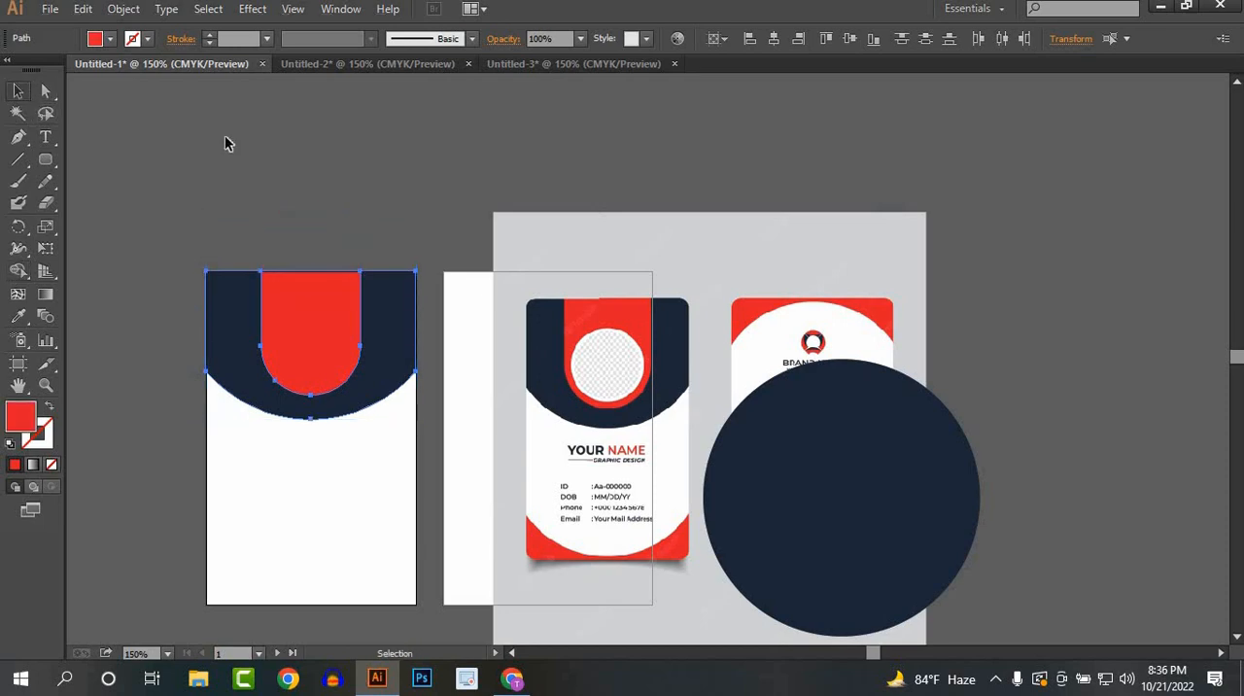
click(225, 135)
Step: Draw a circle about 22.6 mm in diameter, centred horizontally on the red shape in the header
scroll(324, 270, up, 1)
scroll(399, 369, up, 1)
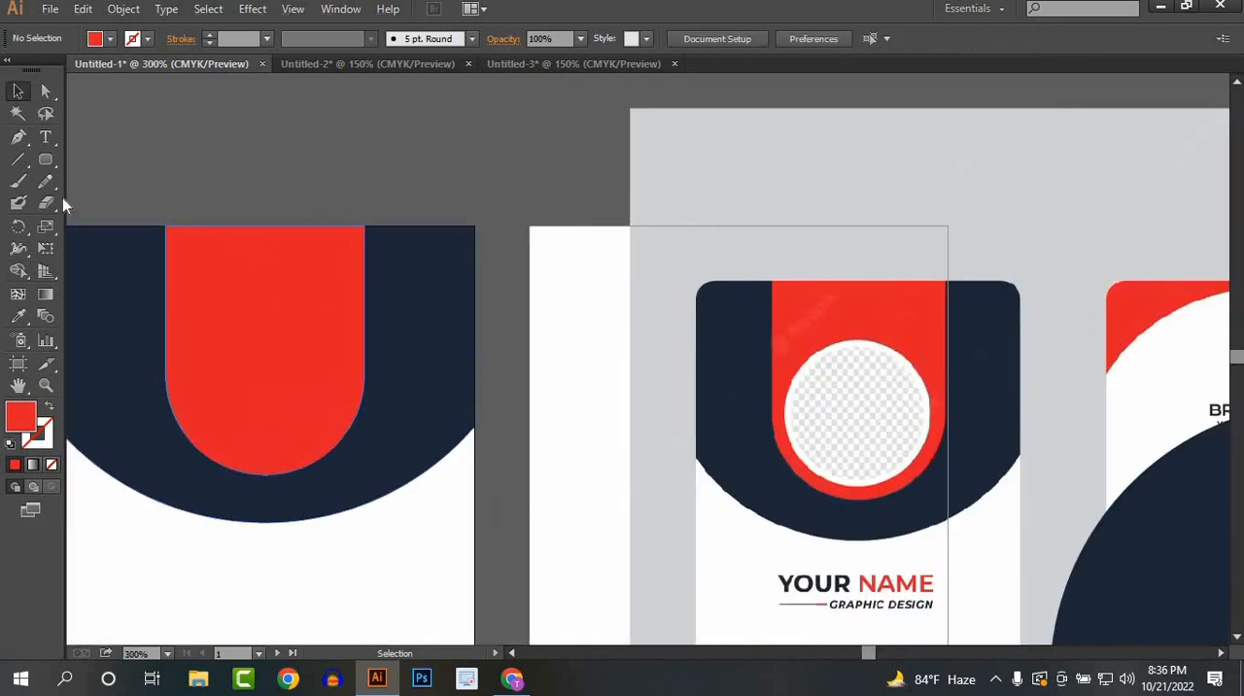
drag(45, 158, 134, 207)
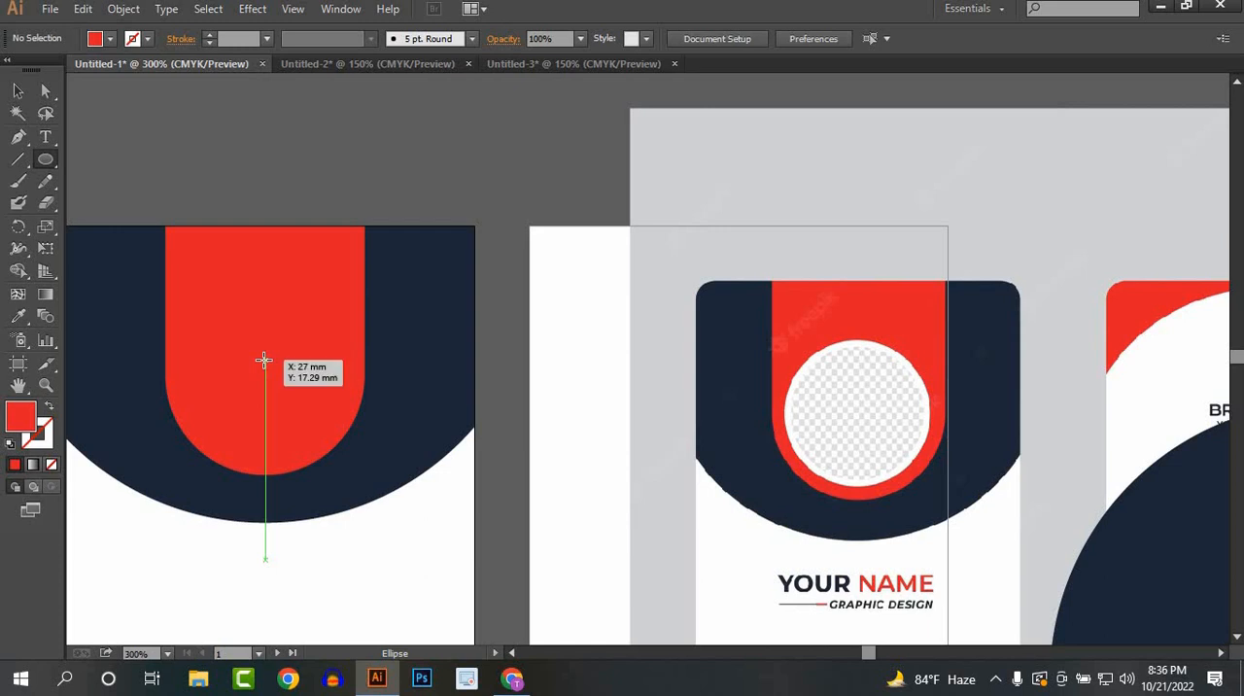
drag(297, 410, 315, 448)
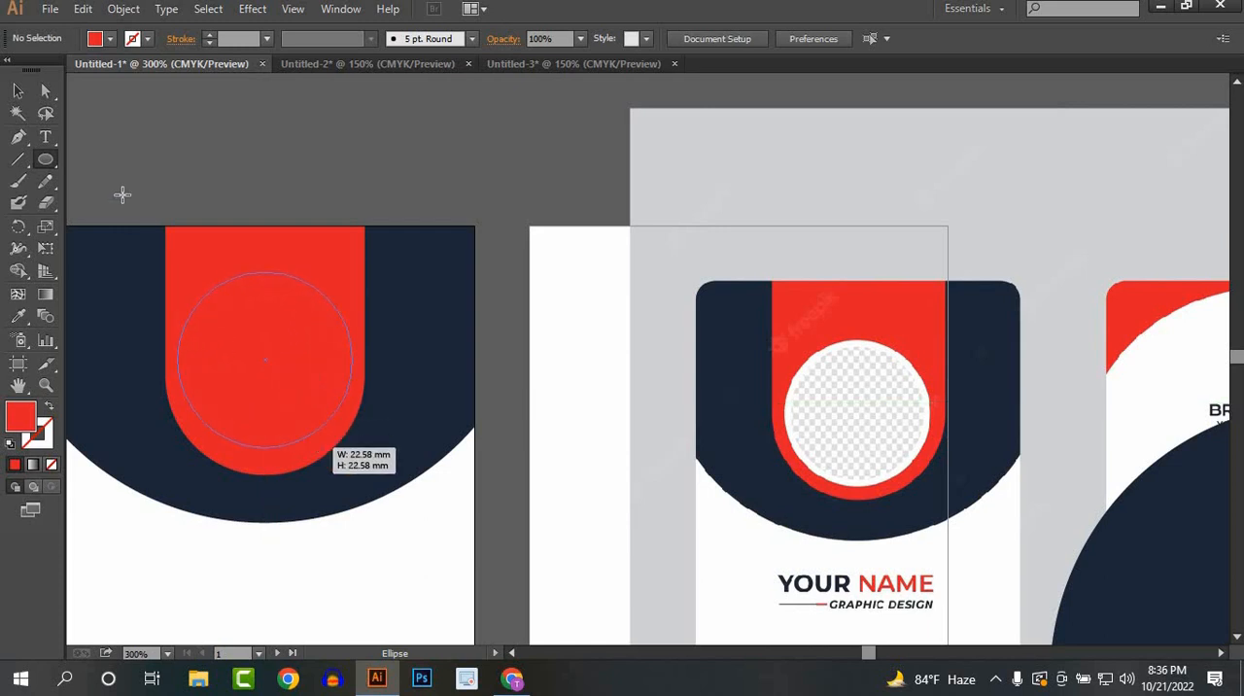
click(17, 90)
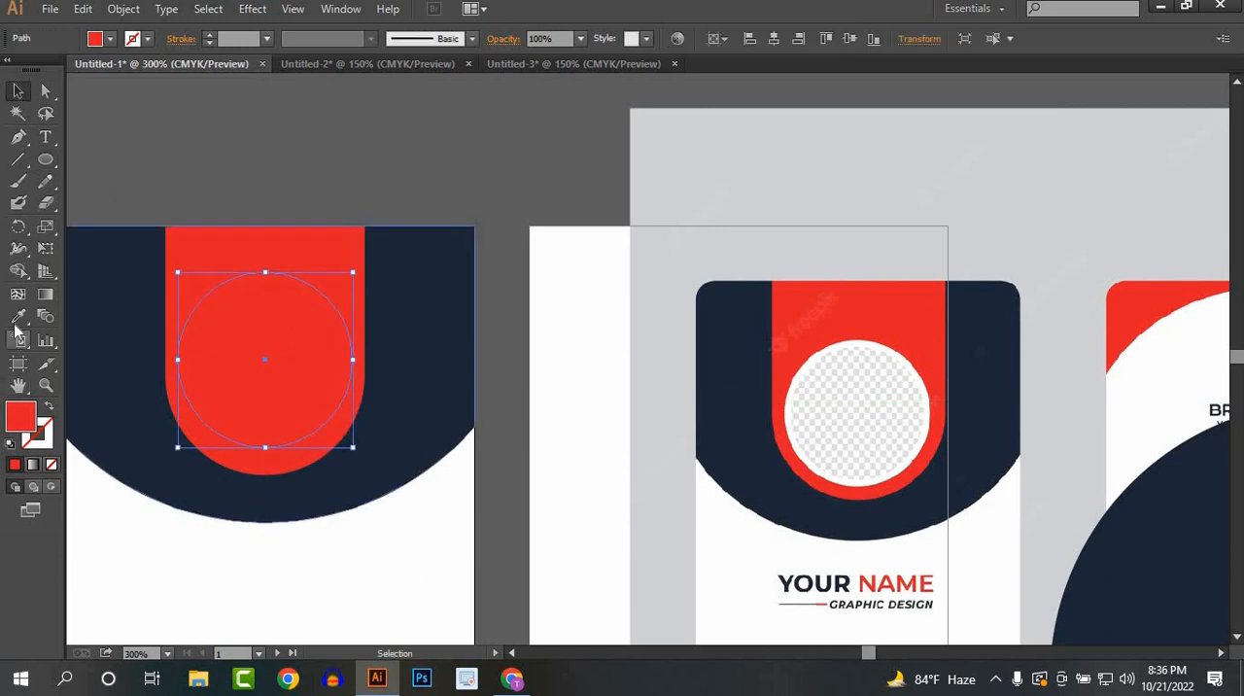
Step: Fill the circle with CMYK Cyan and move it down to sit evenly inside the red shape's rounded end
click(111, 39)
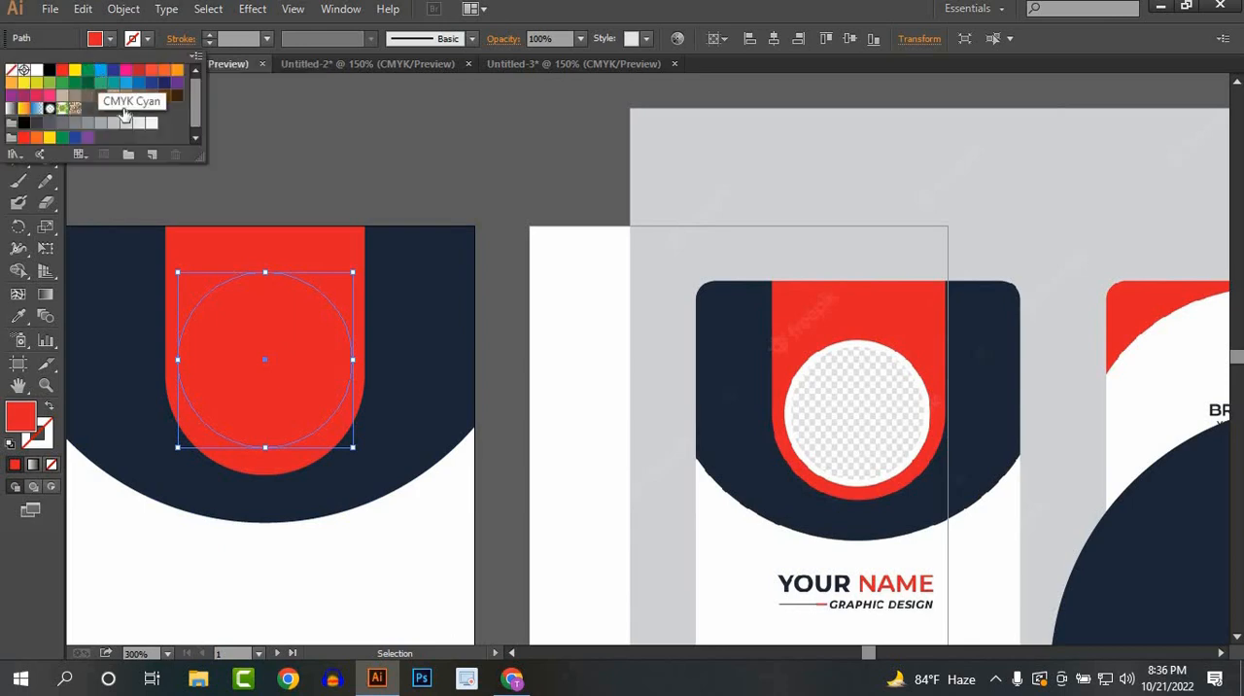
click(101, 70)
drag(248, 363, 353, 383)
click(381, 617)
scroll(275, 434, up, 2)
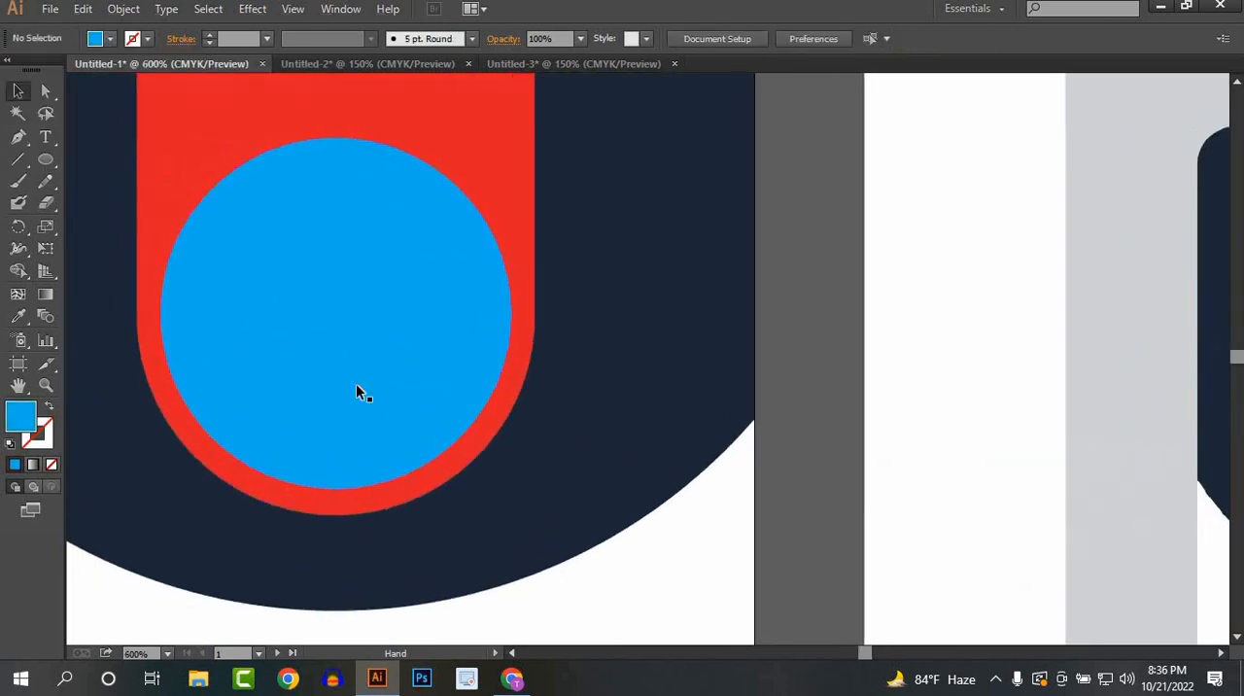
click(338, 361)
click(648, 546)
Step: Move the reference image to the right of both artboards and place the large navy circle between the second artboard and the image
scroll(648, 546, down, 3)
drag(666, 547, 502, 395)
scroll(502, 395, down, 1)
drag(536, 514, 465, 446)
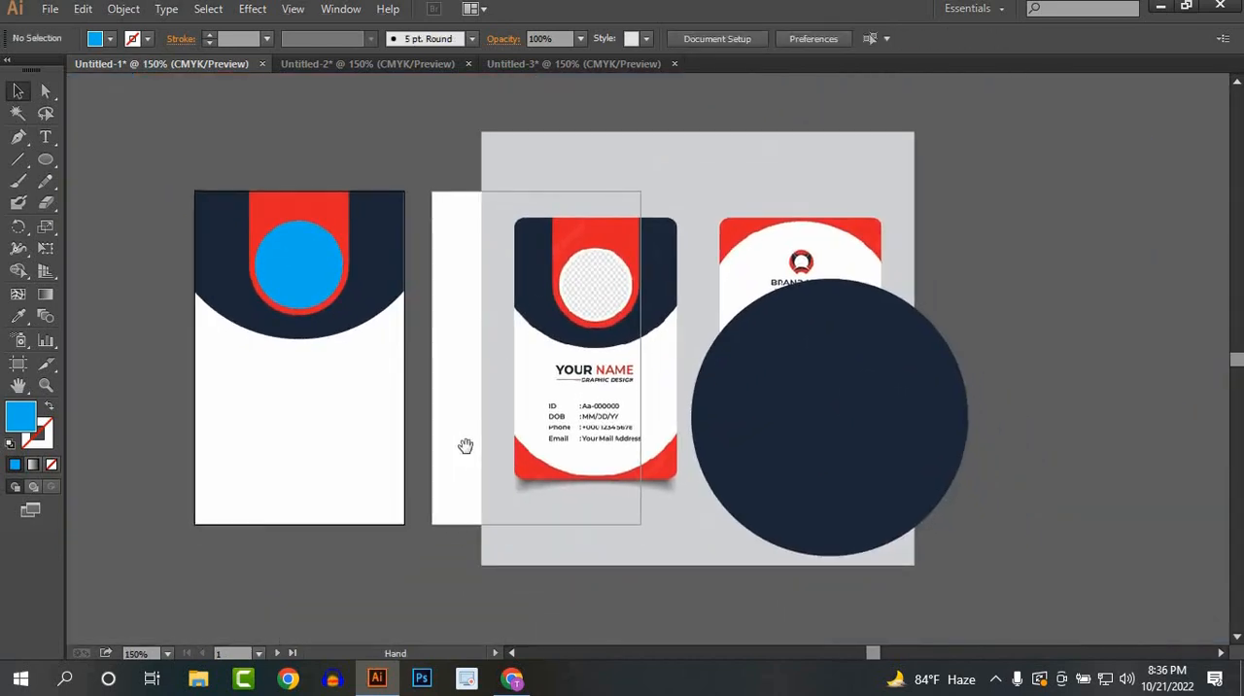
drag(797, 439, 300, 359)
drag(718, 457, 964, 454)
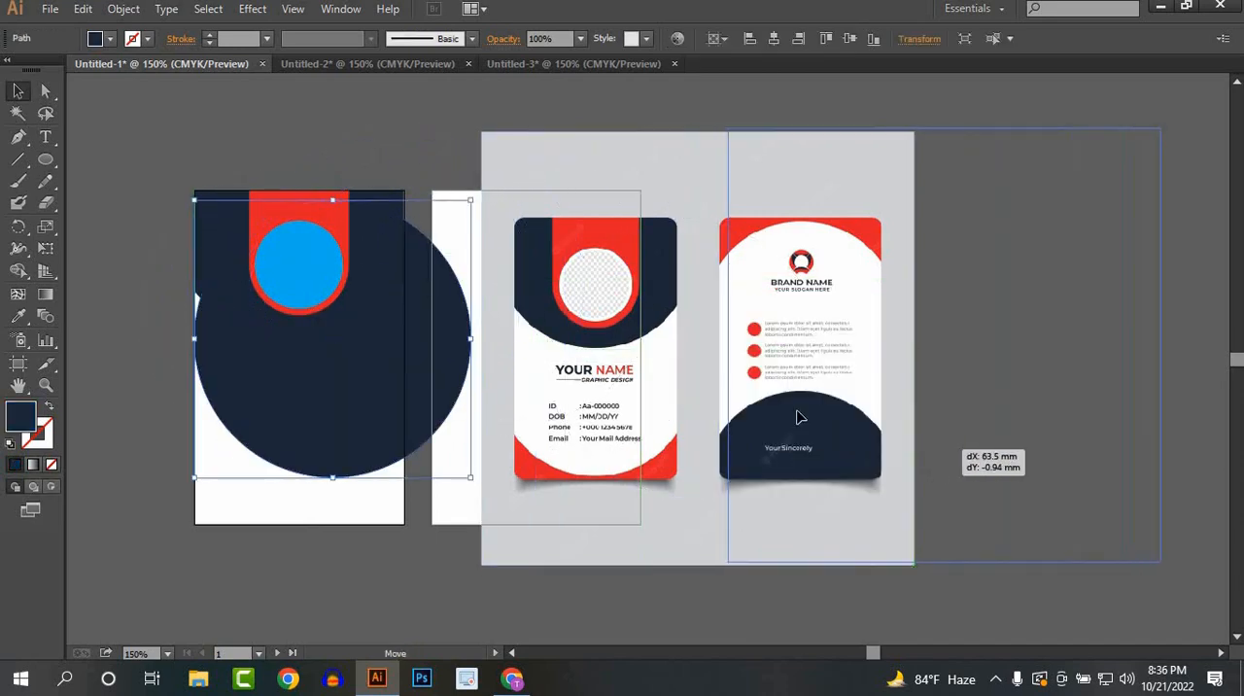
drag(796, 411, 773, 421)
drag(369, 431, 729, 430)
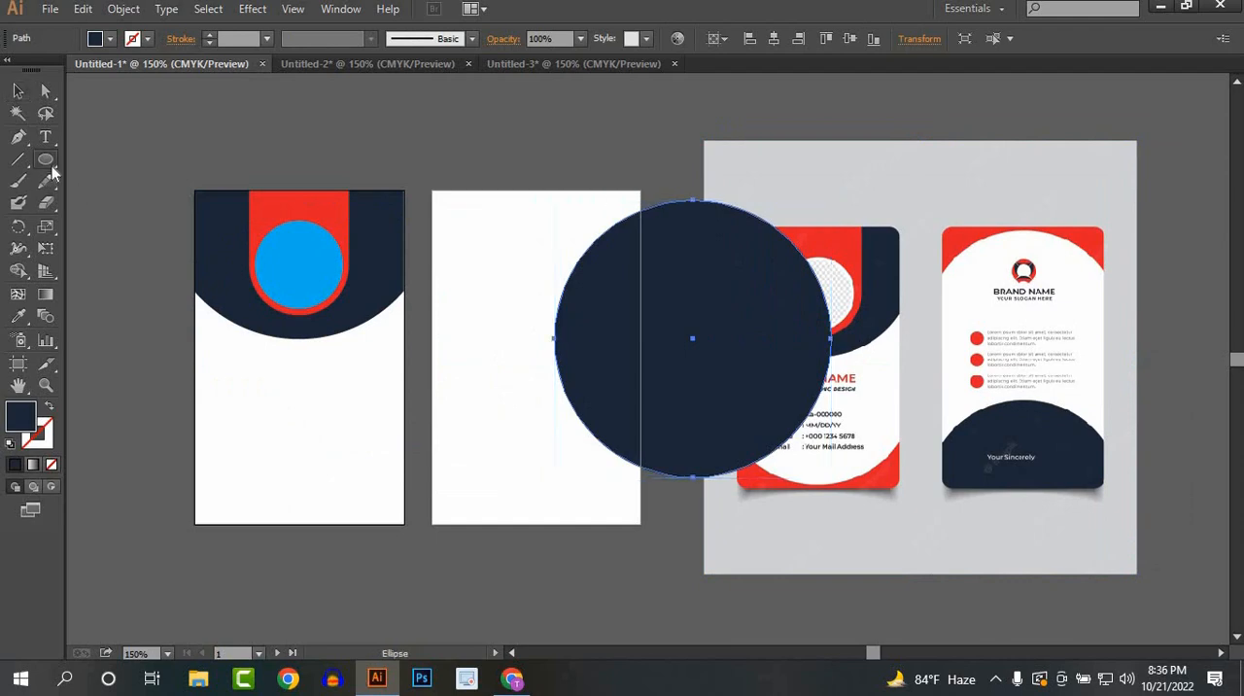
Step: Draw a navy rectangle across the bottom of the first artboard and centre the large circle over it, just above the artboard's bottom edge
drag(50, 167, 110, 159)
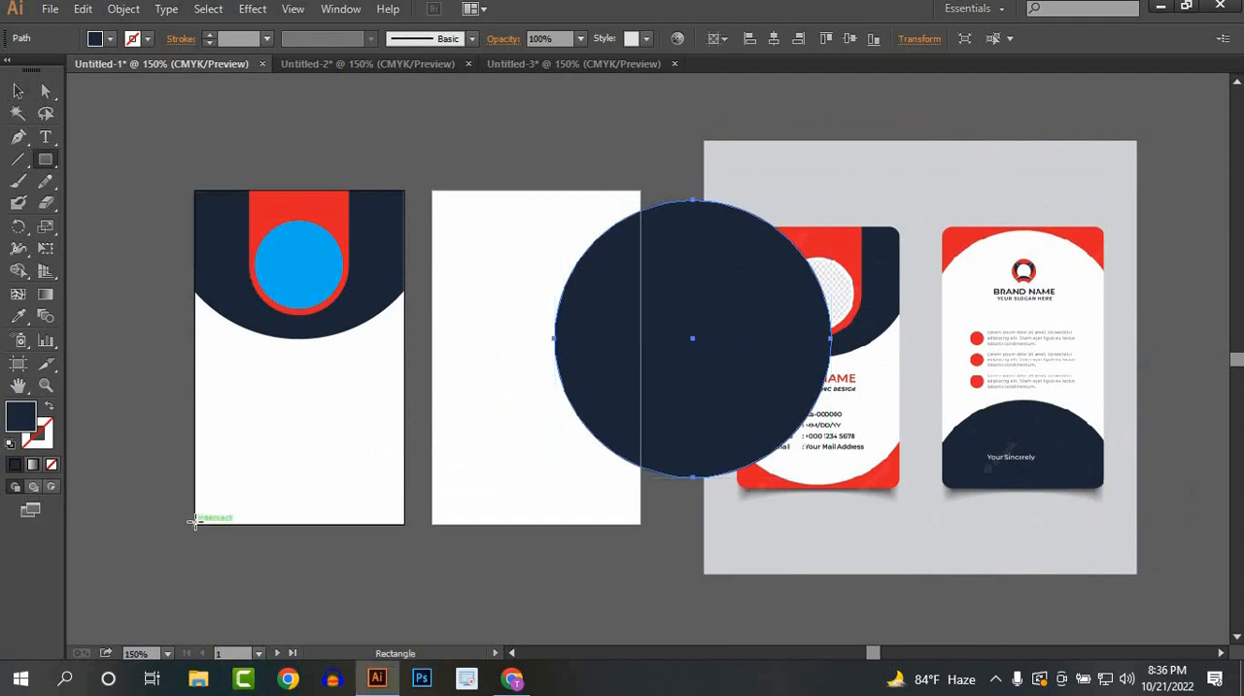
drag(195, 522, 404, 425)
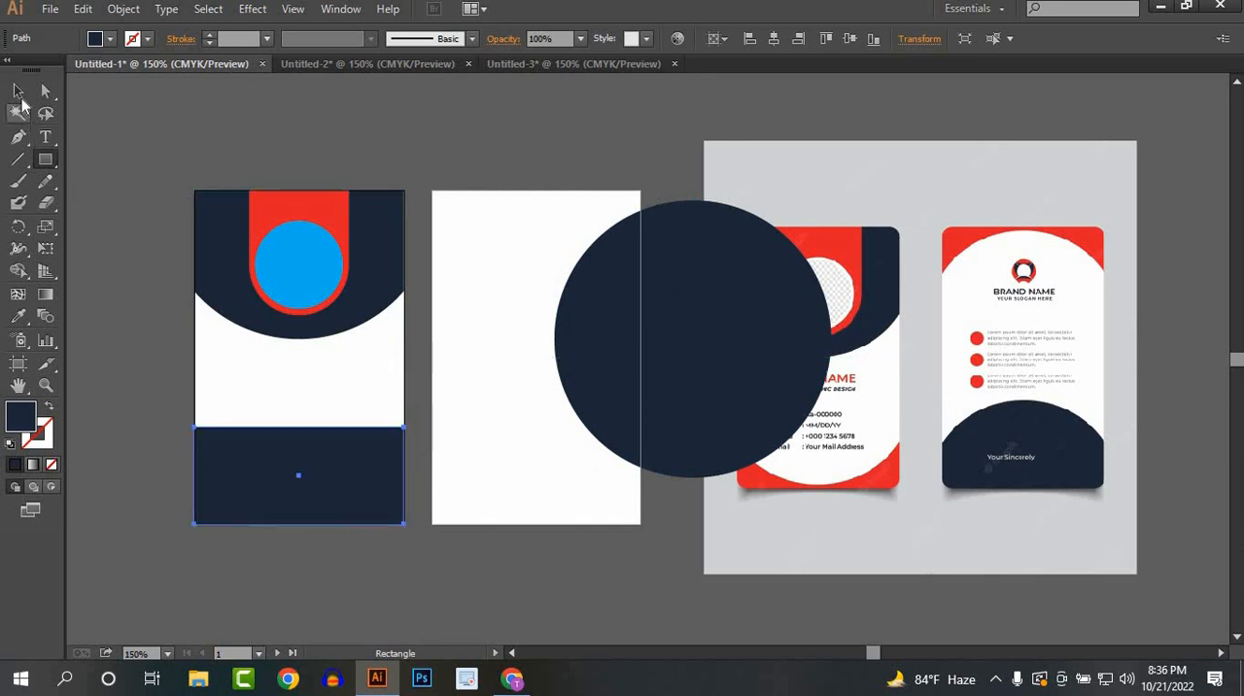
click(17, 91)
drag(694, 402, 297, 442)
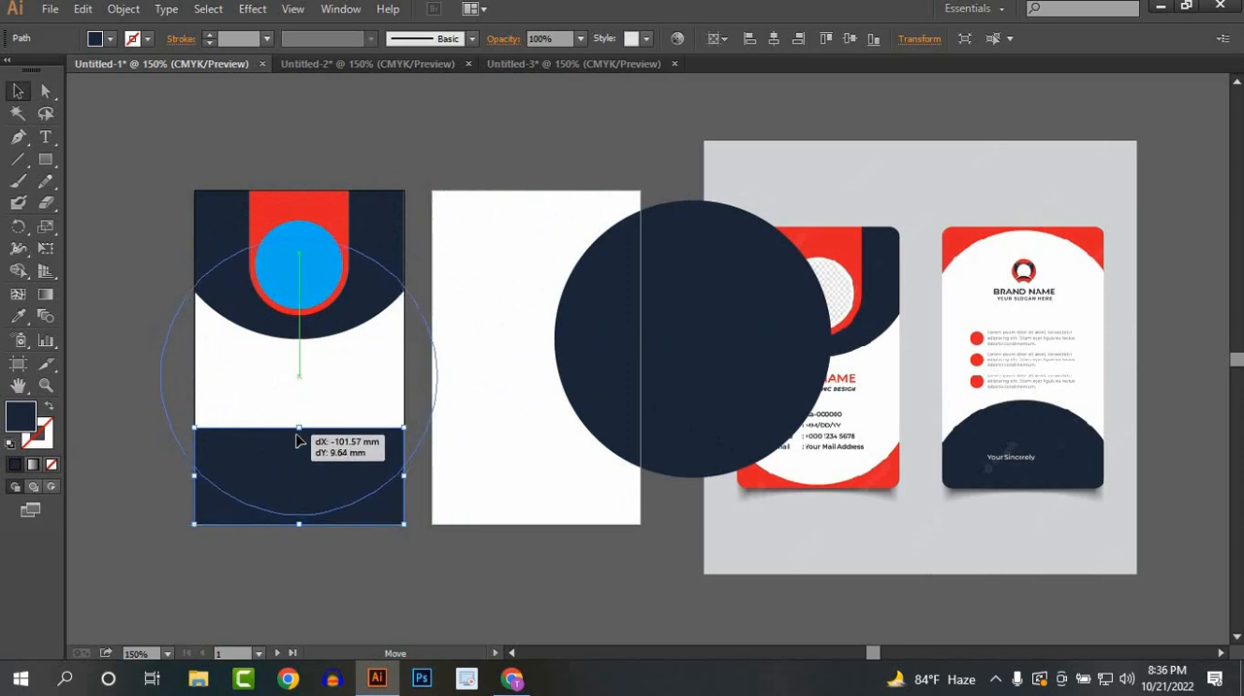
drag(311, 567, 312, 569)
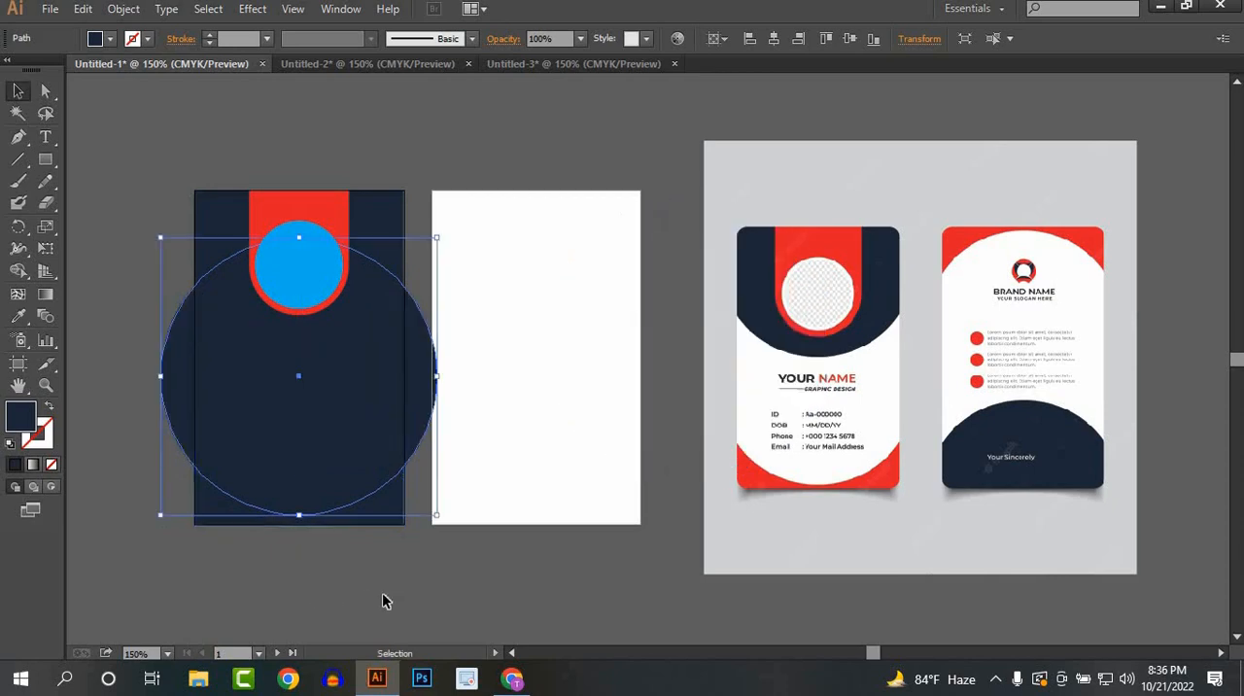
Step: Use Shape Builder to cut the large circle away from the rectangle, leaving a concave footer strip on the first artboard
click(324, 533)
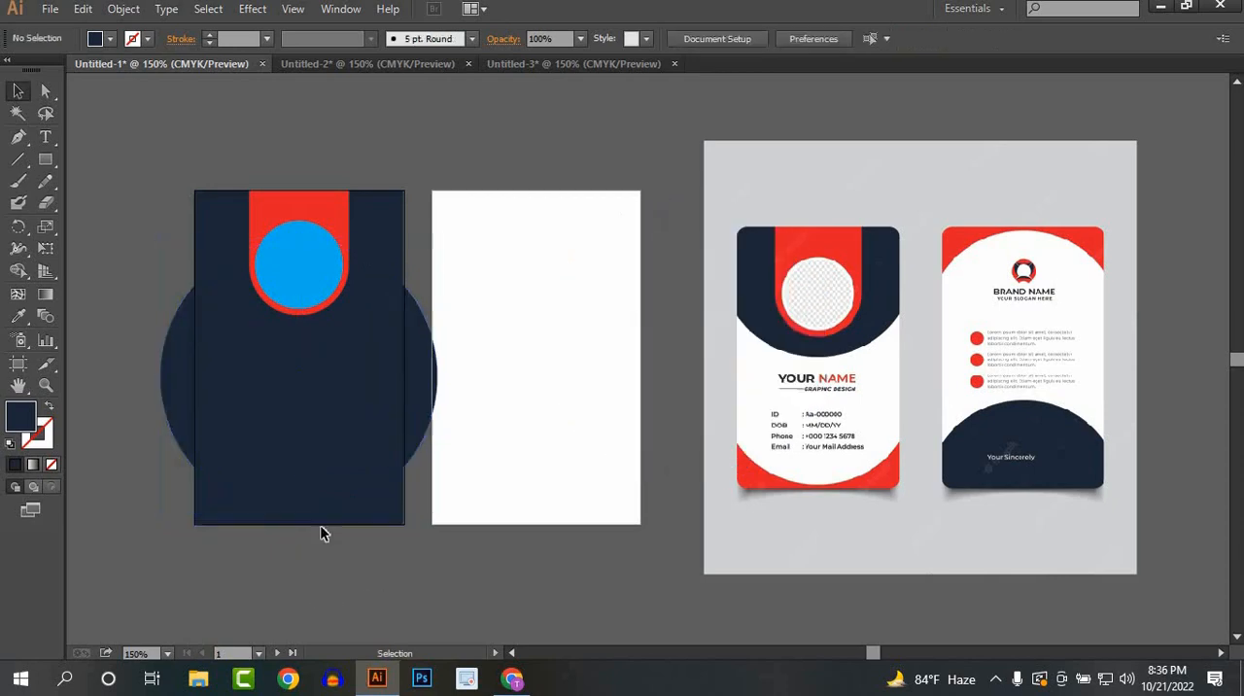
click(18, 270)
drag(271, 464, 243, 375)
click(18, 90)
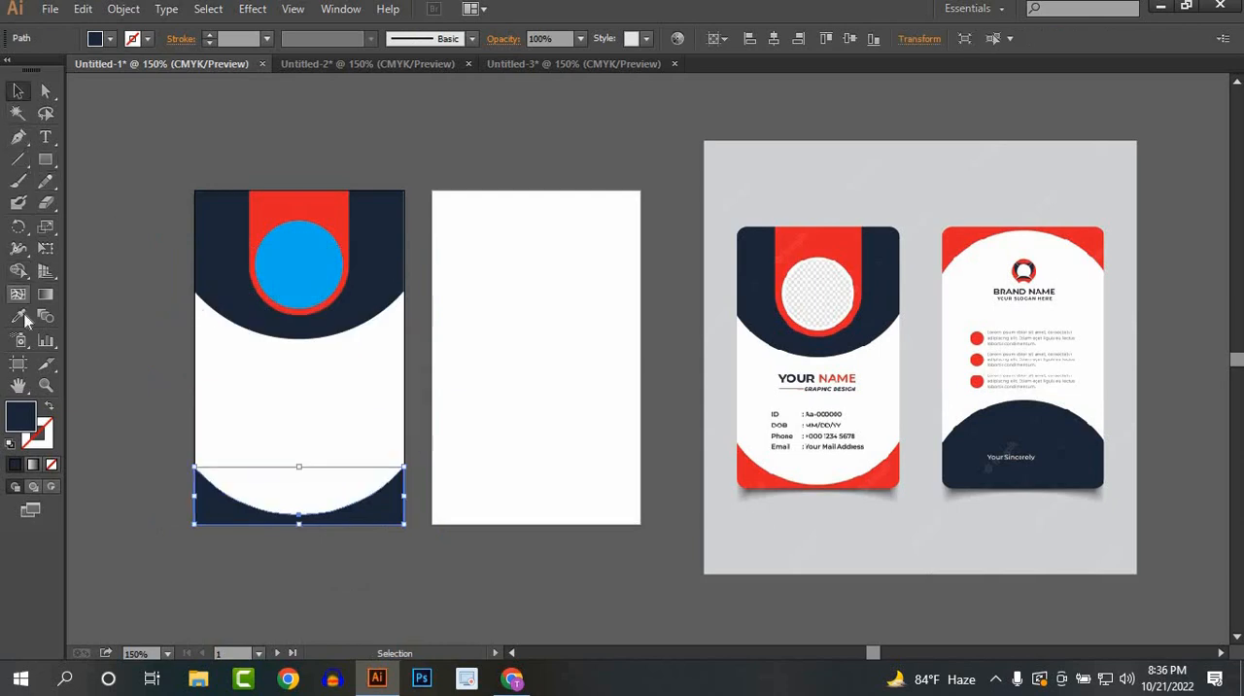
Step: Fill the curved footer strip with the red sampled from the reference card's bottom corner
click(18, 316)
click(877, 471)
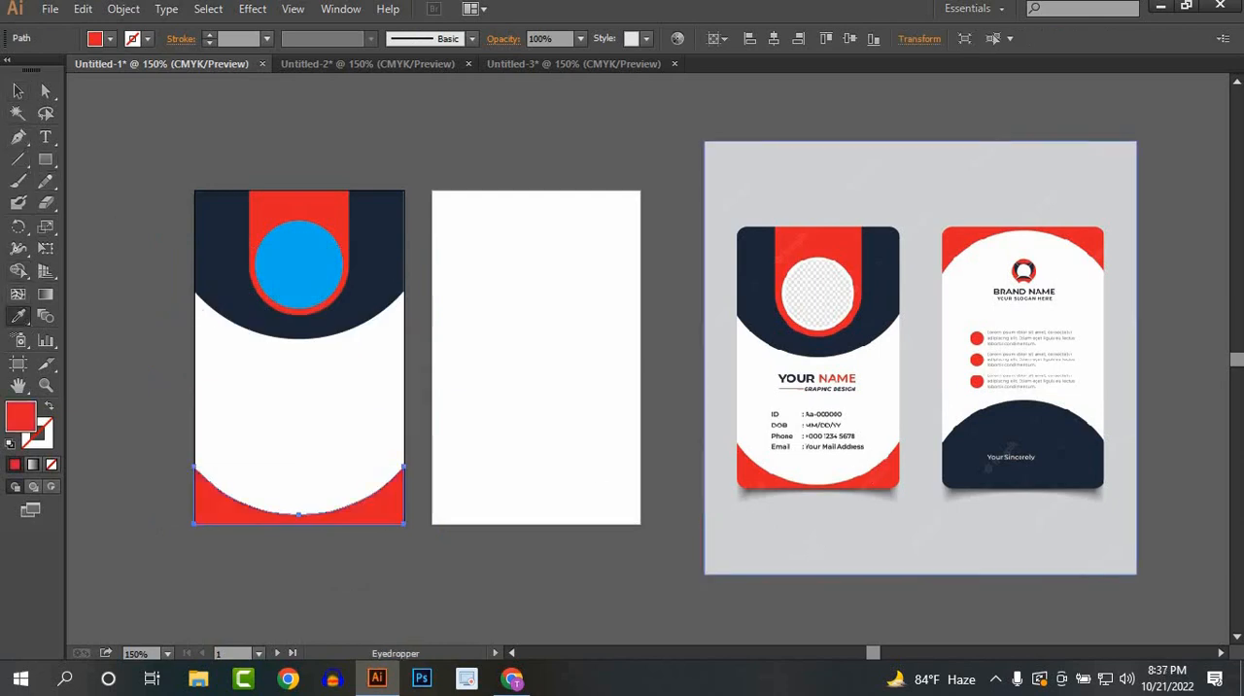
key(v)
click(457, 530)
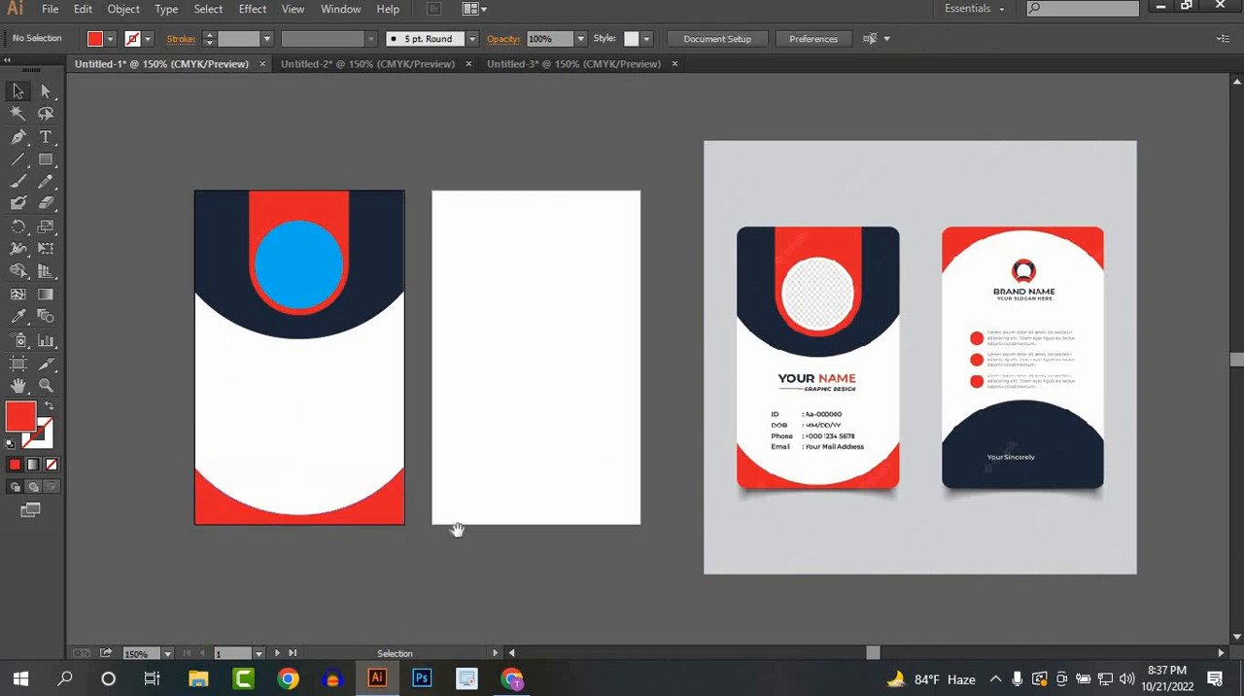
Step: Copy the navy header and red footer onto the second artboard and reflect the copies across the horizontal axis
drag(494, 420, 444, 435)
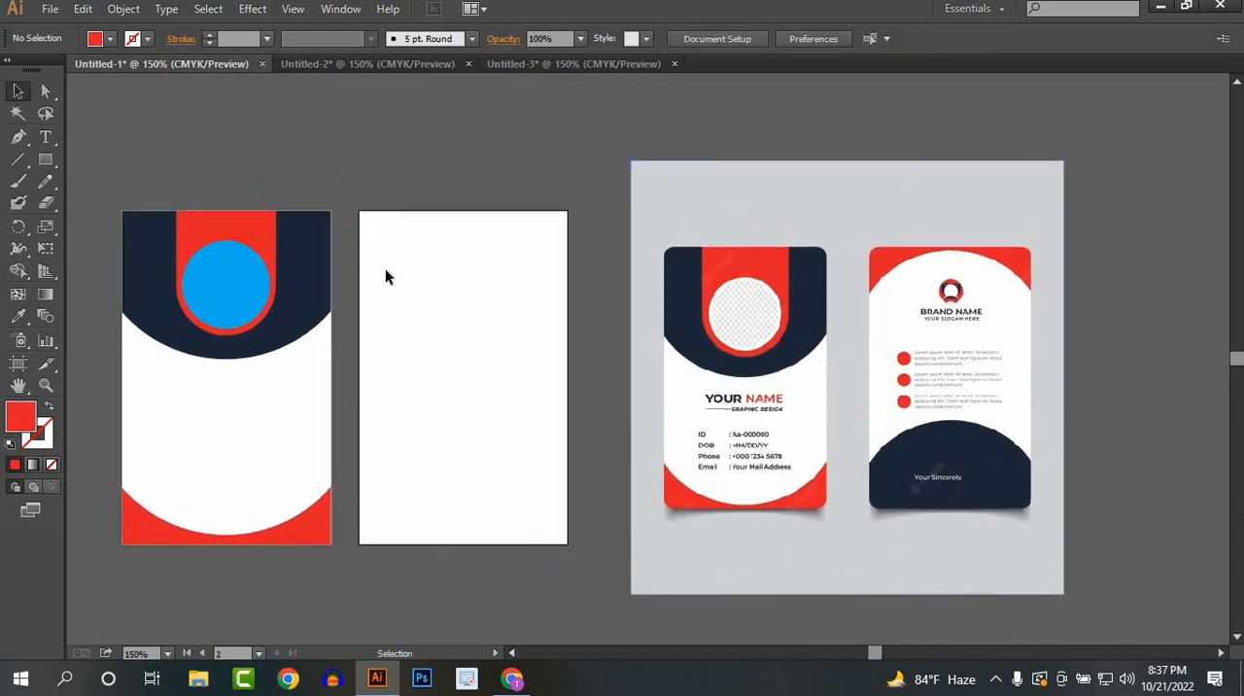
drag(374, 264, 544, 542)
right_click(521, 303)
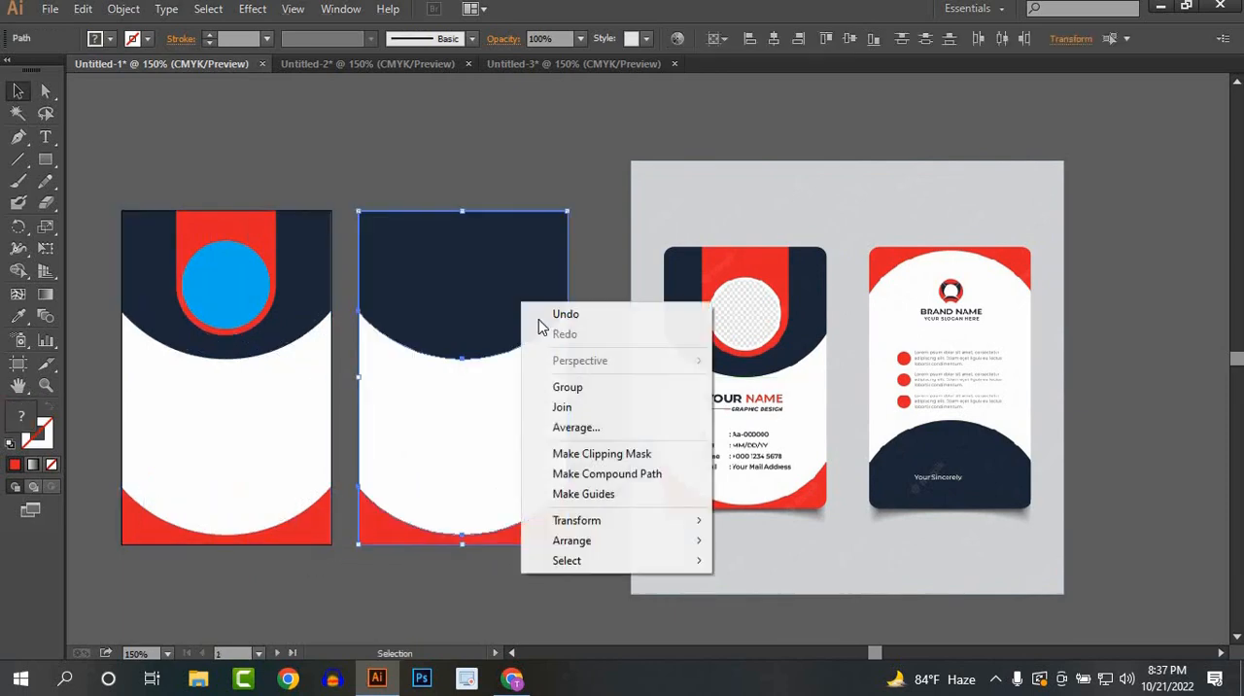
mouse_move(583, 522)
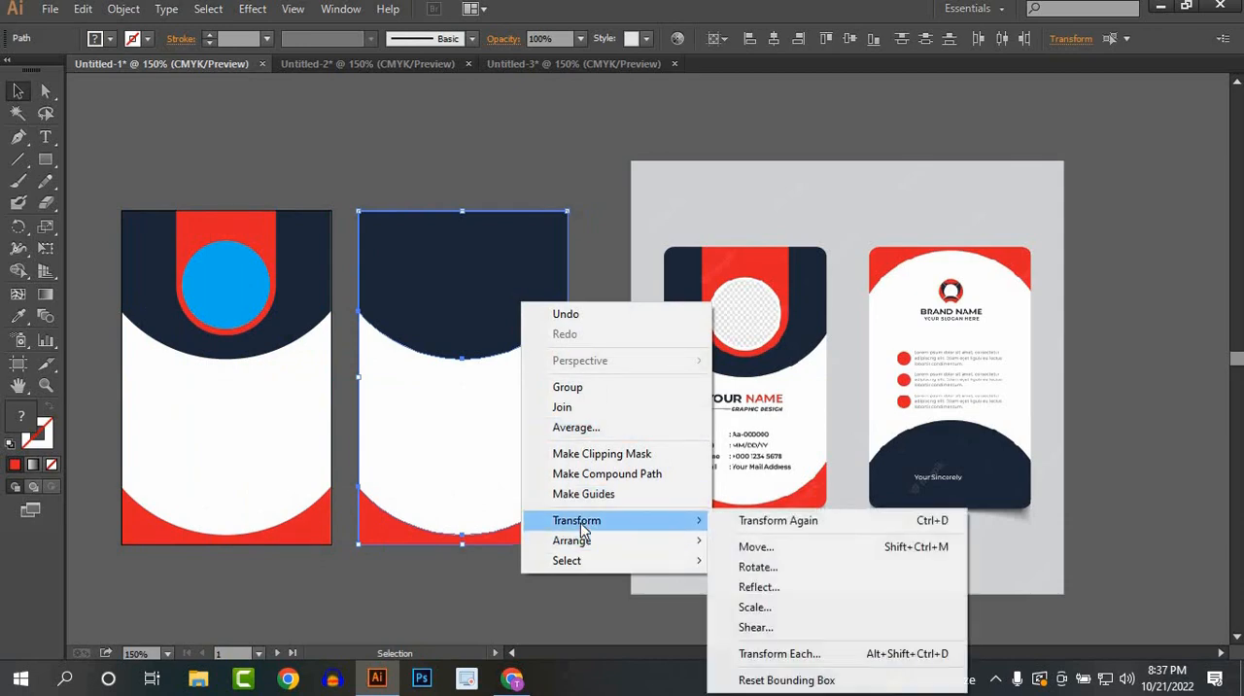
click(767, 587)
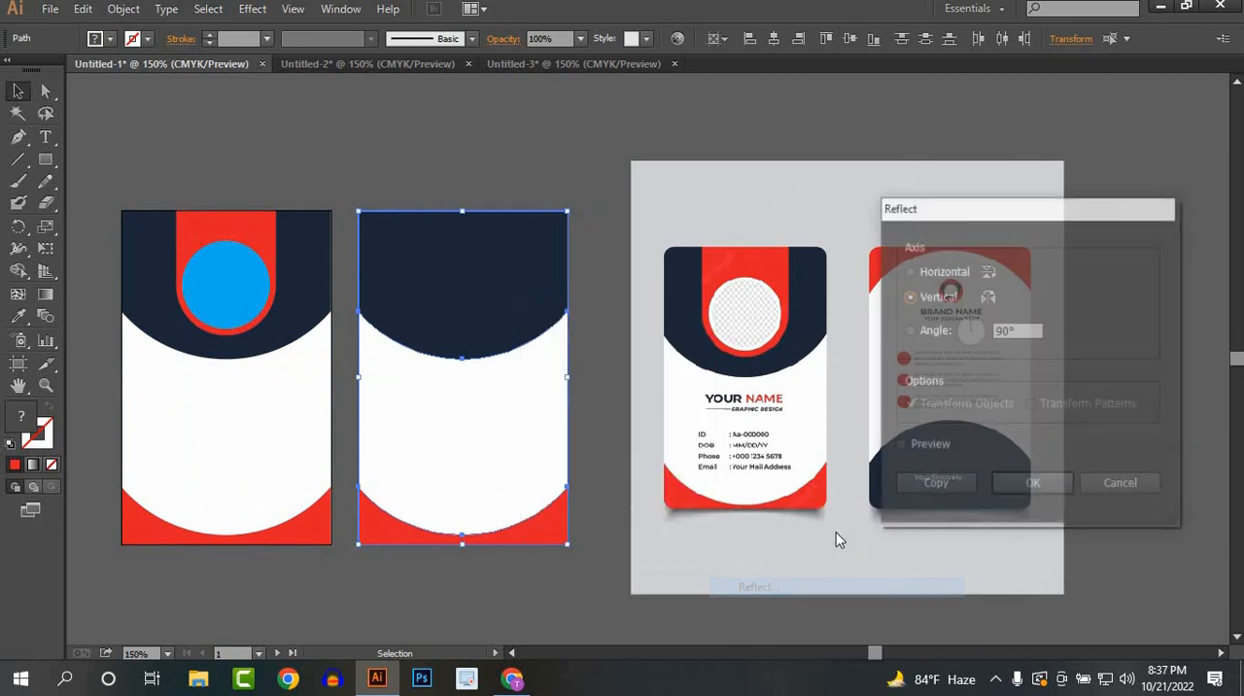
click(915, 273)
click(1030, 485)
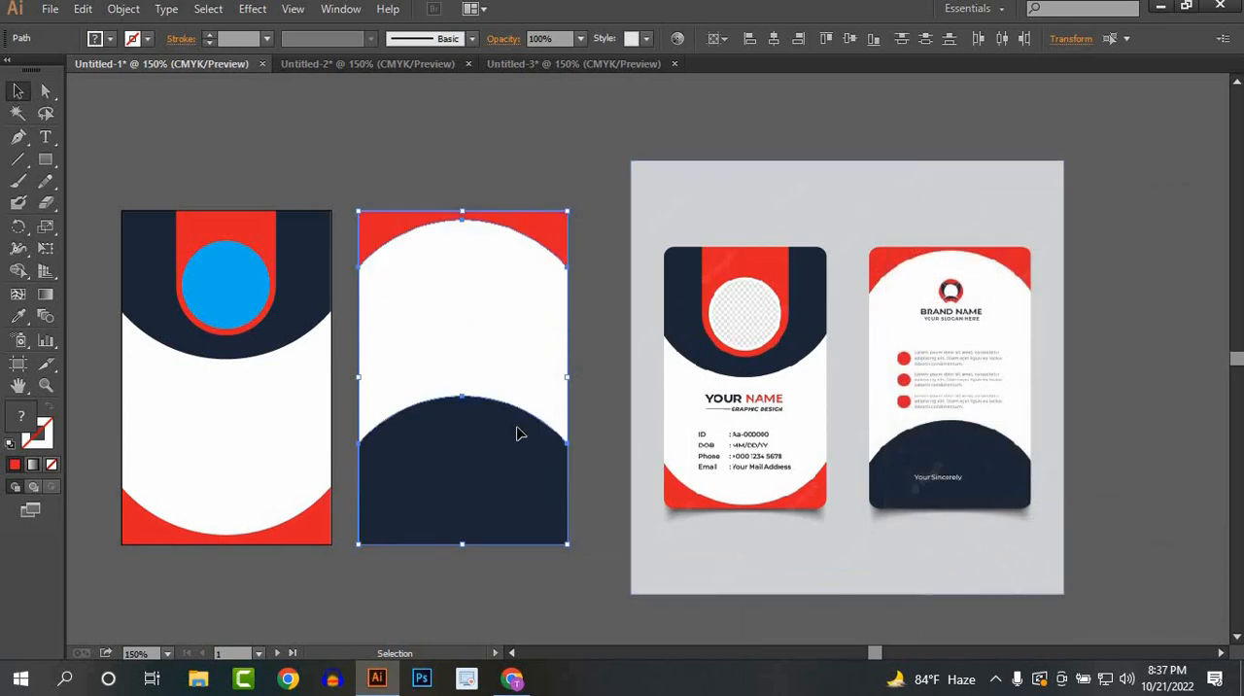
key(ctrl+shift+a)
Step: Move the navy curved shape on the second artboard downward so it extends past the artboard's bottom edge
scroll(462, 481, down, 1)
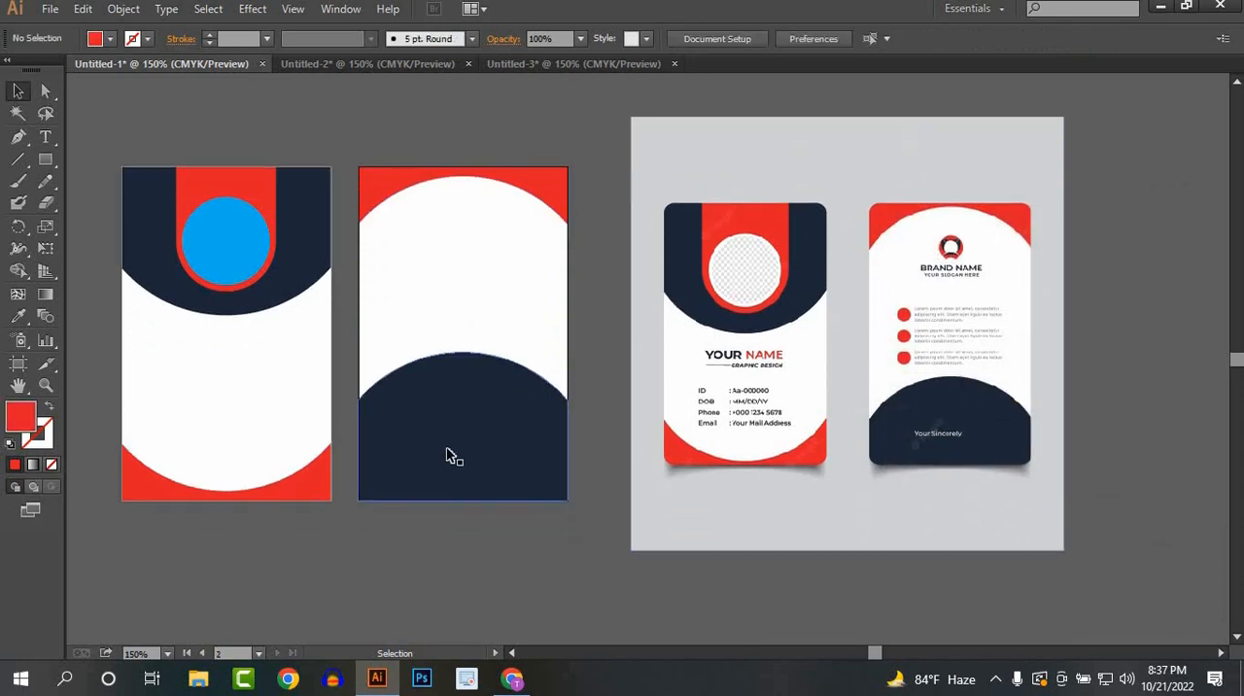
drag(444, 483, 544, 554)
click(583, 580)
click(493, 508)
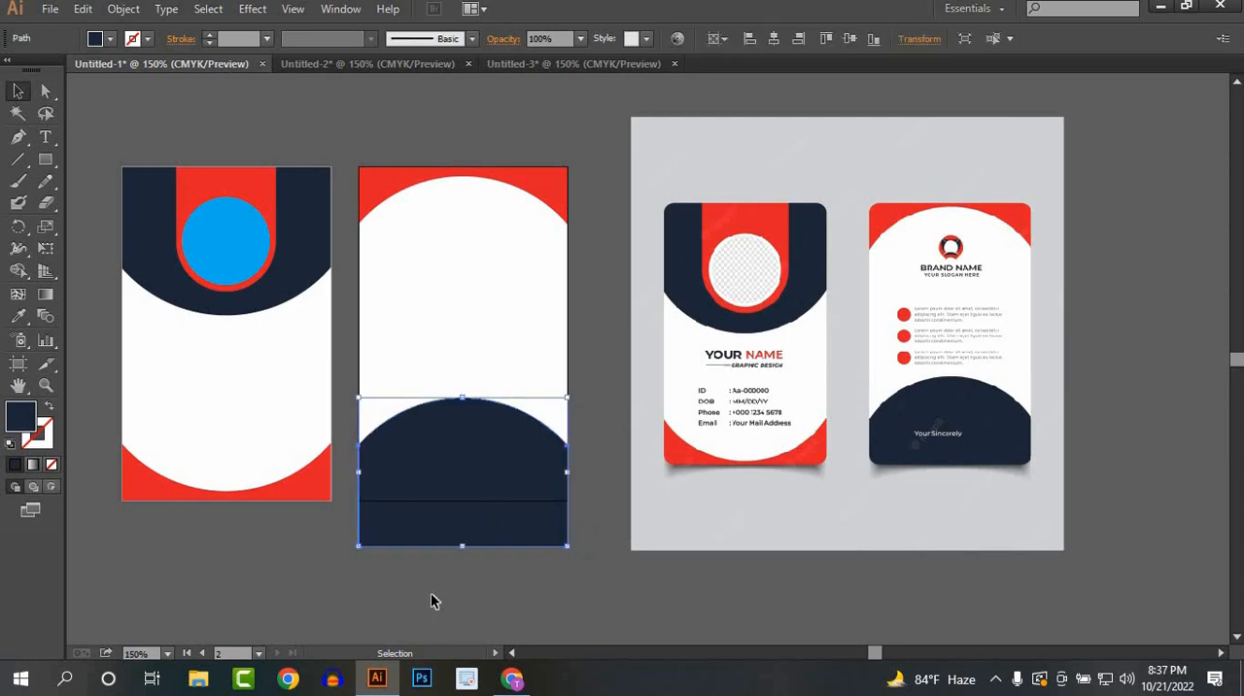
click(396, 568)
Step: Move the navy shape's two bottom anchor points up to align with the second artboard's bottom edge
click(46, 90)
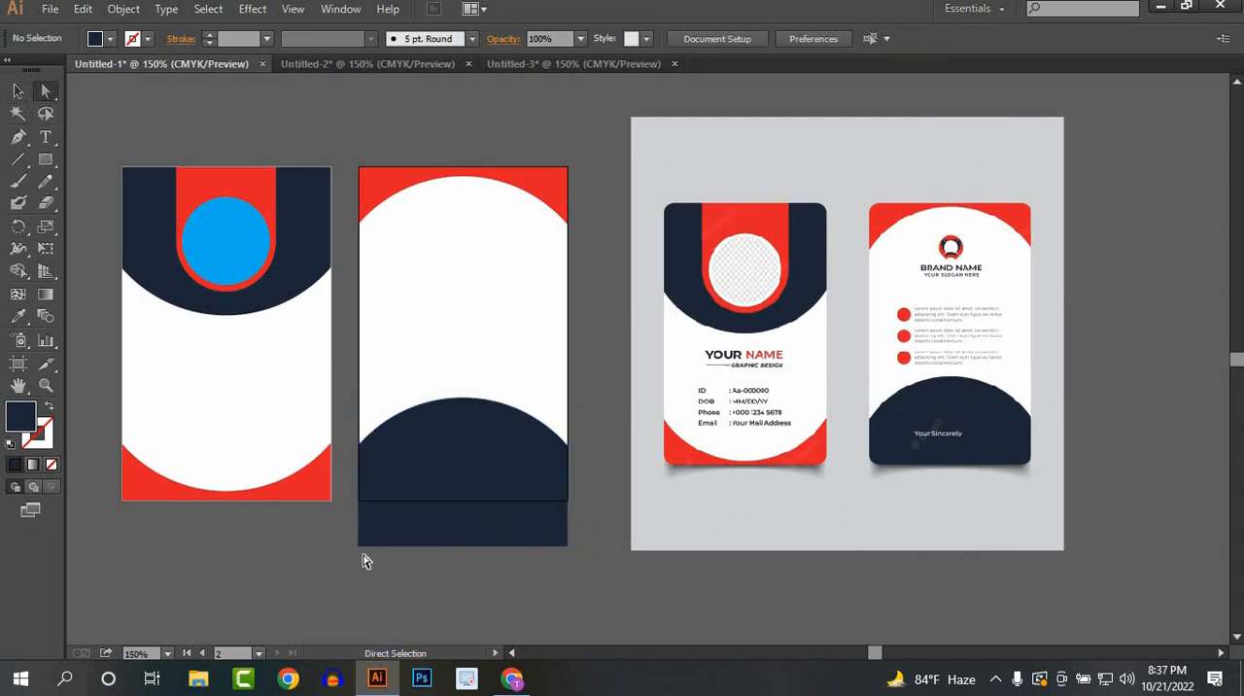
click(358, 546)
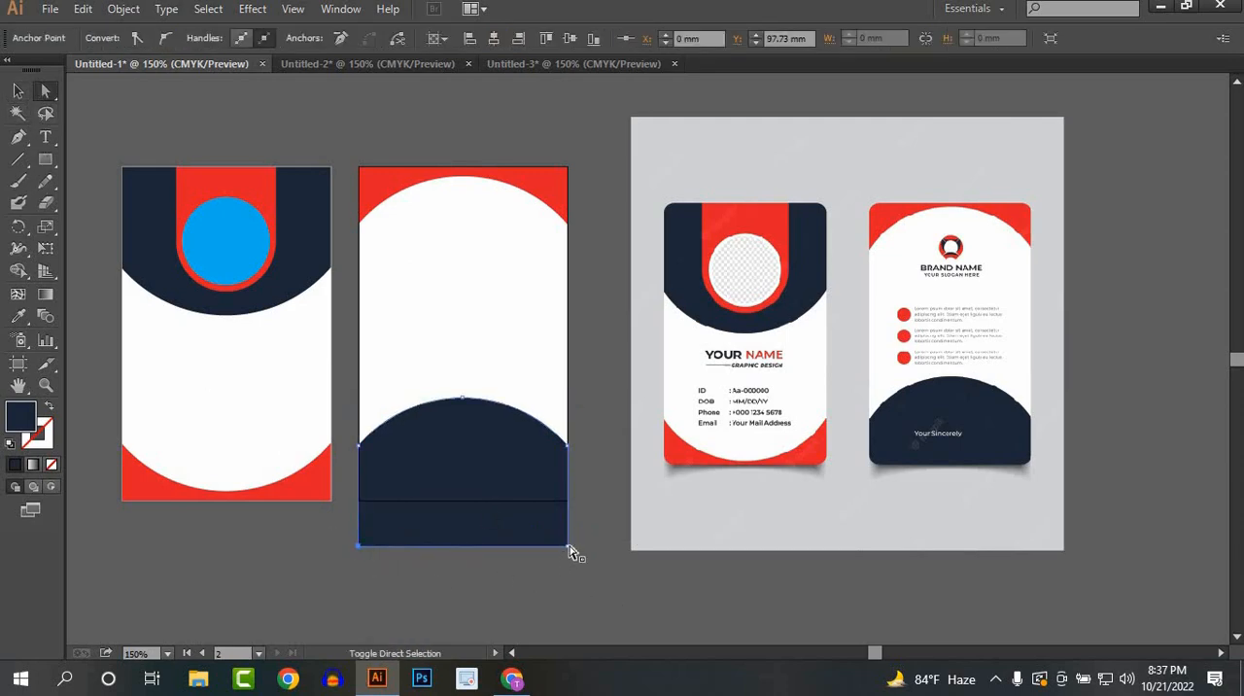
shift+click(570, 546)
drag(569, 546, 571, 500)
click(18, 91)
click(531, 342)
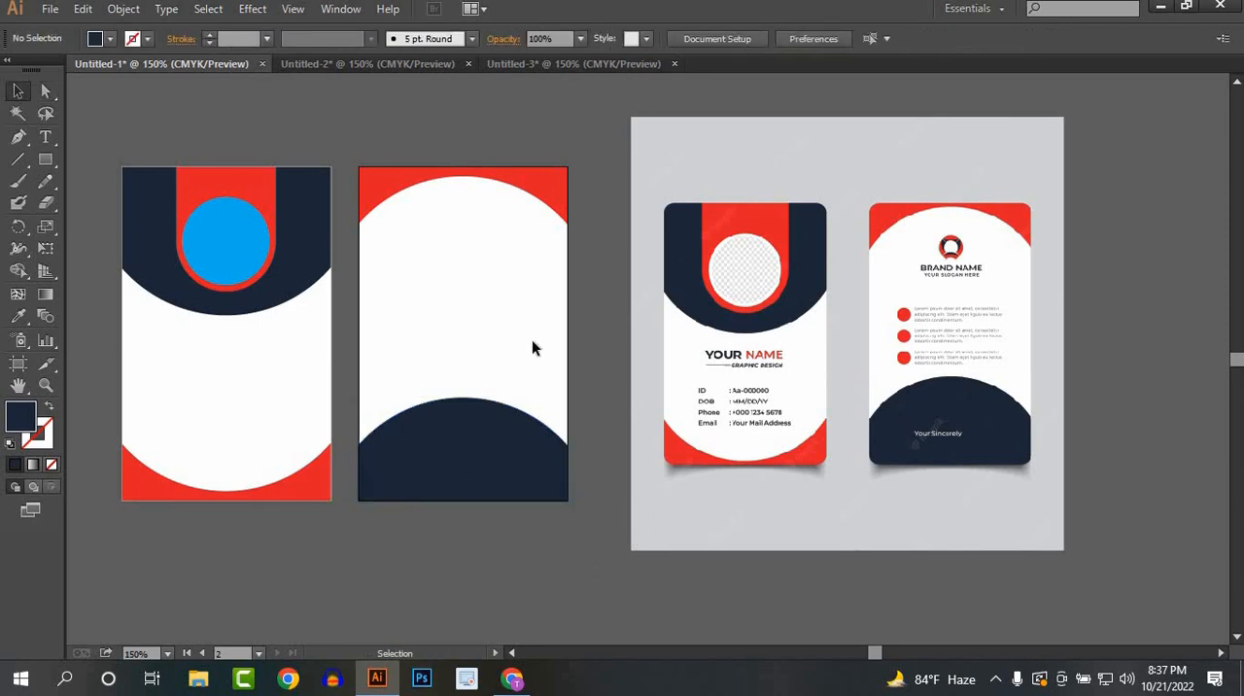
Step: Examine the circular logo, brand name and slogan on the back of the reference card up close
key(space)
drag(454, 355, 502, 377)
scroll(561, 347, down, 1)
key(space)
scroll(510, 321, up, 1)
key(space)
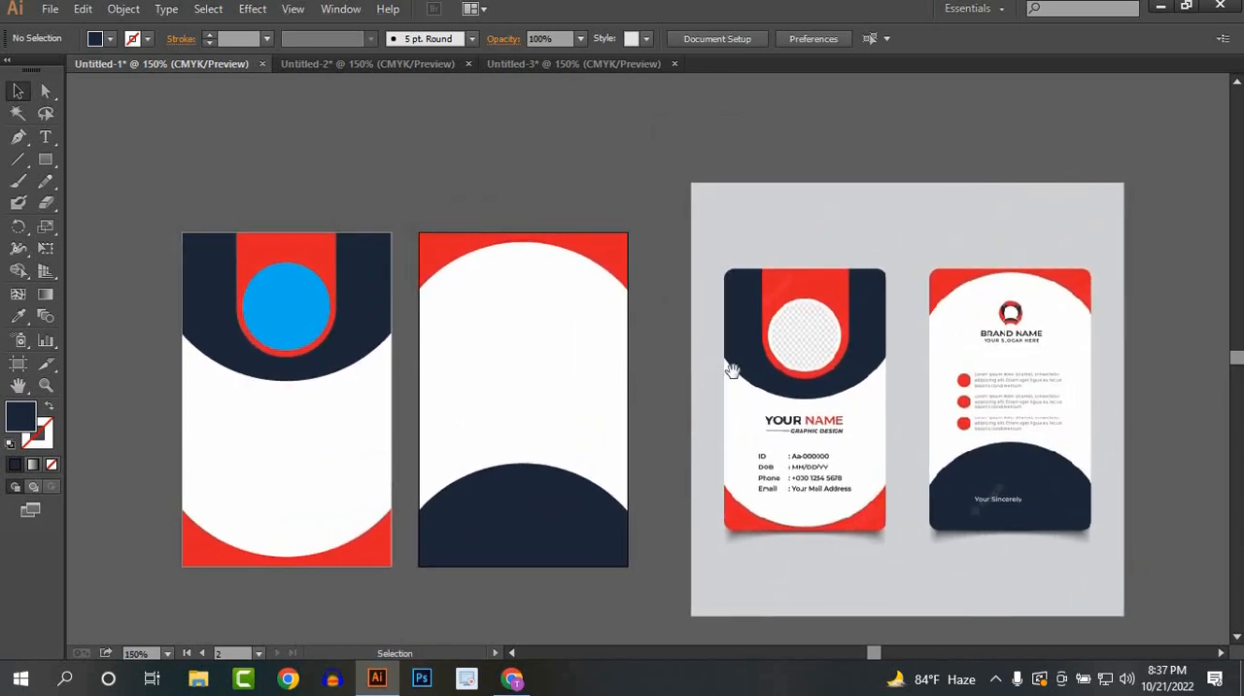
key(space)
drag(715, 378, 615, 358)
scroll(917, 289, up, 3)
key(space)
drag(810, 301, 691, 311)
scroll(814, 334, up, 3)
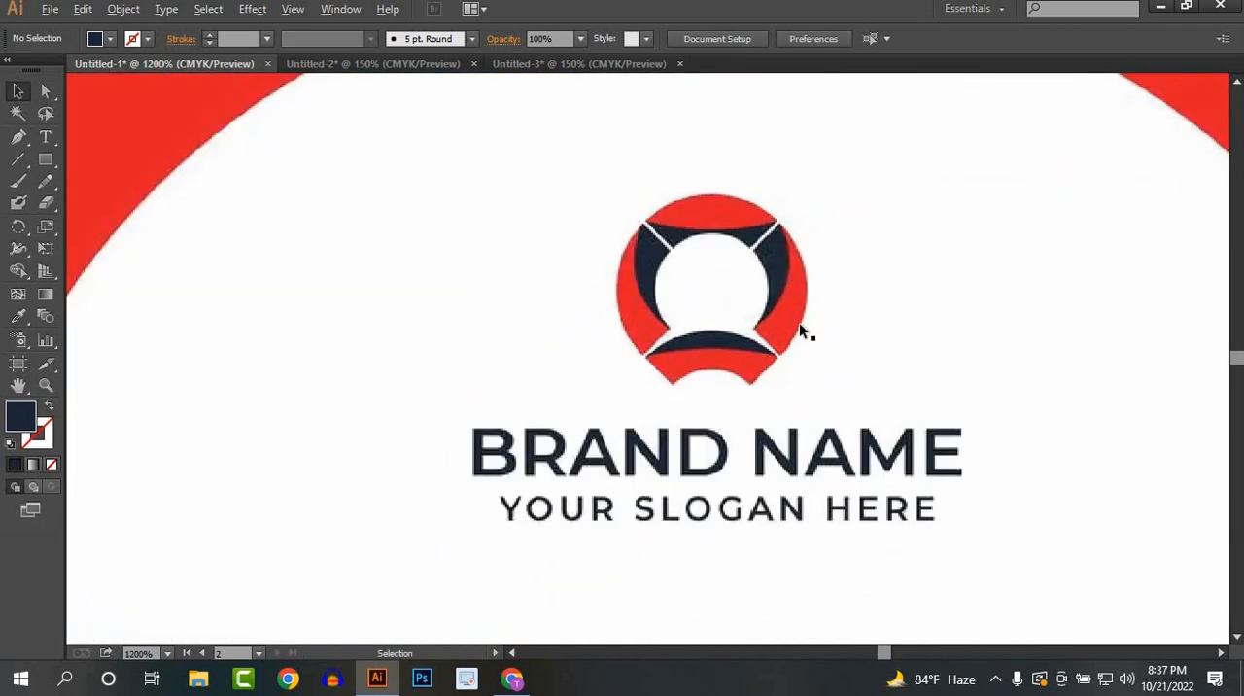
key(space)
drag(905, 353, 552, 335)
key(space)
scroll(312, 298, down, 1)
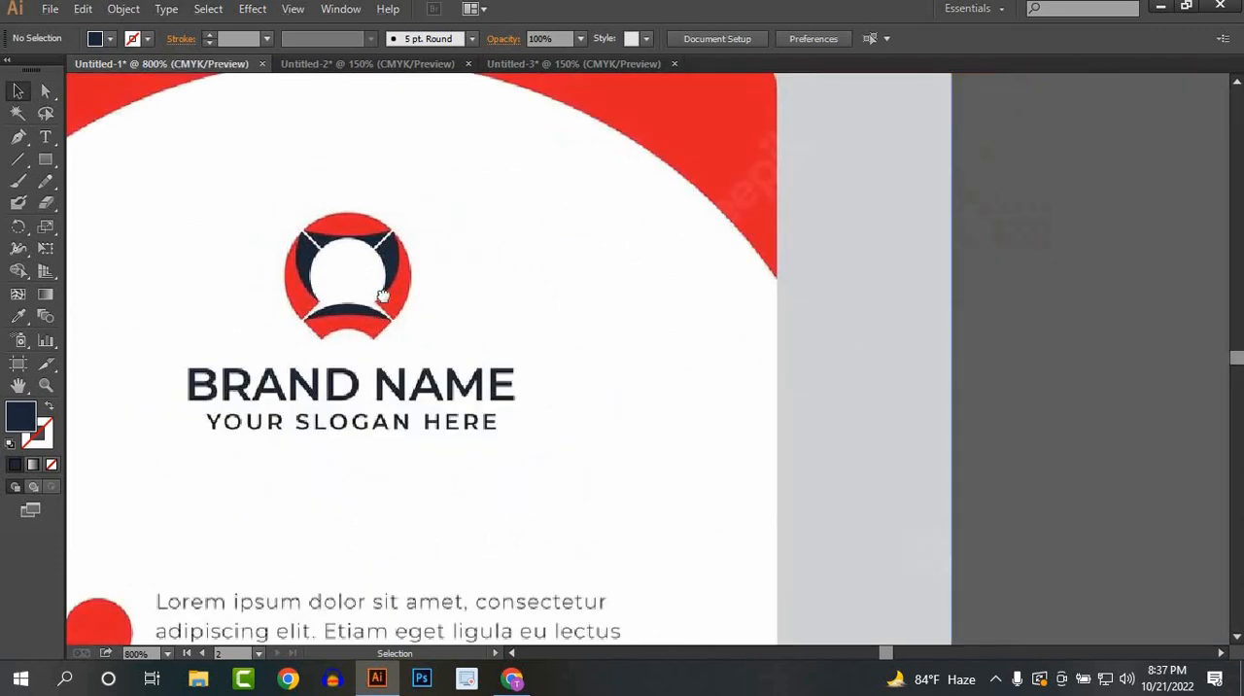
key(space)
drag(383, 294, 240, 309)
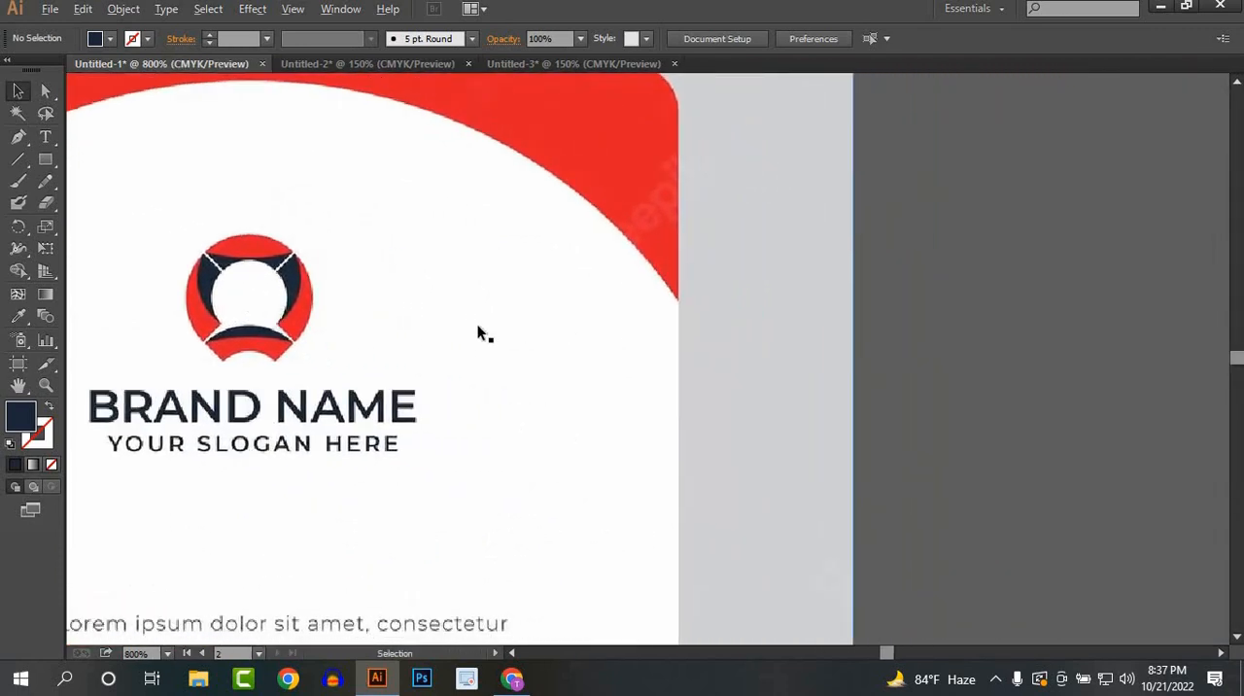
scroll(477, 324, down, 1)
key(space)
drag(477, 324, 381, 341)
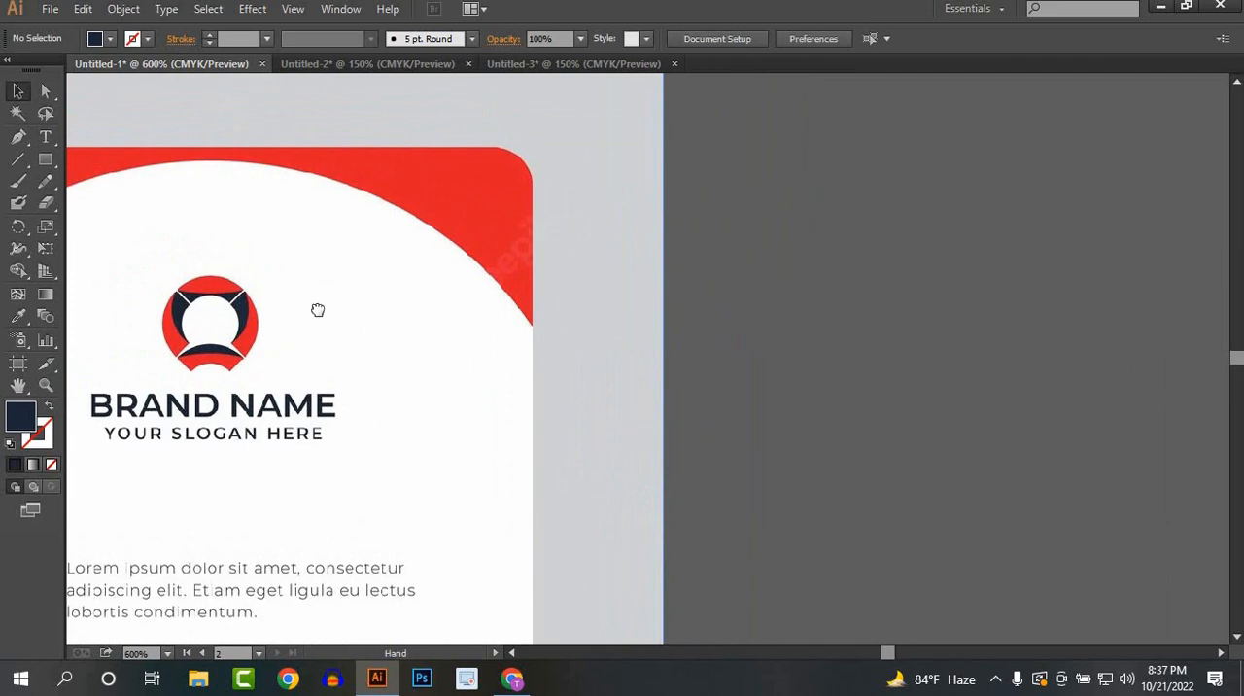
drag(318, 310, 288, 270)
key(space)
drag(311, 331, 554, 335)
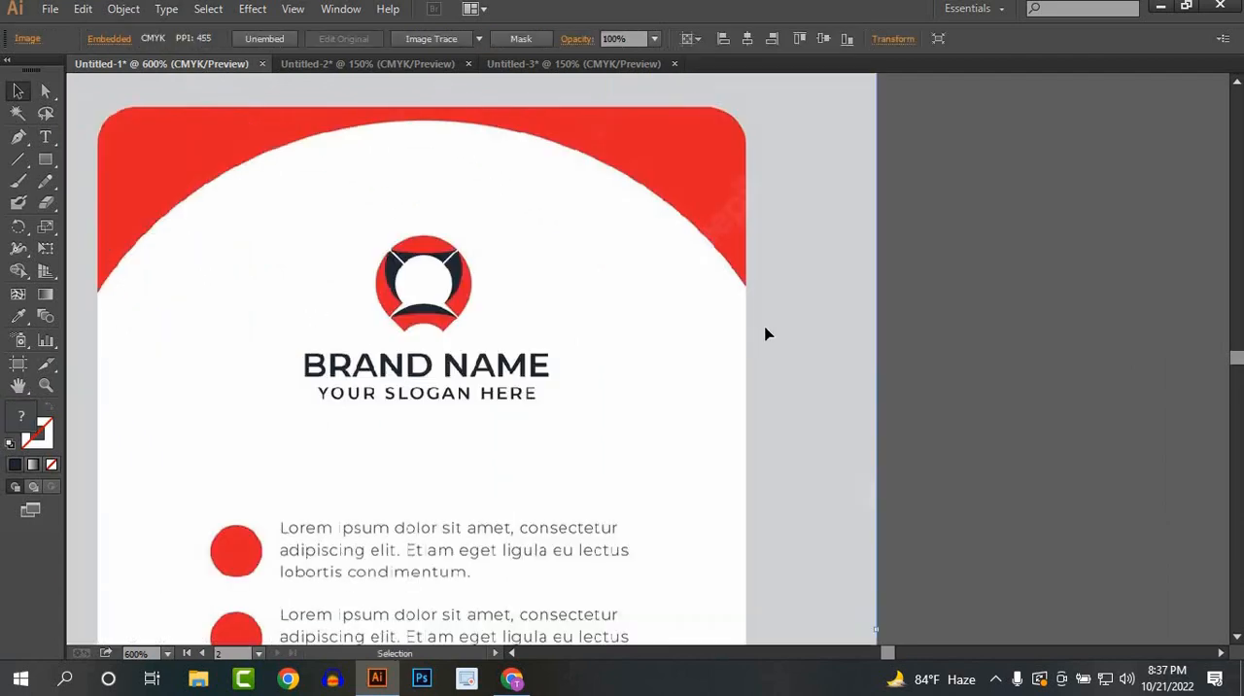
drag(634, 343, 524, 339)
click(568, 344)
key(space)
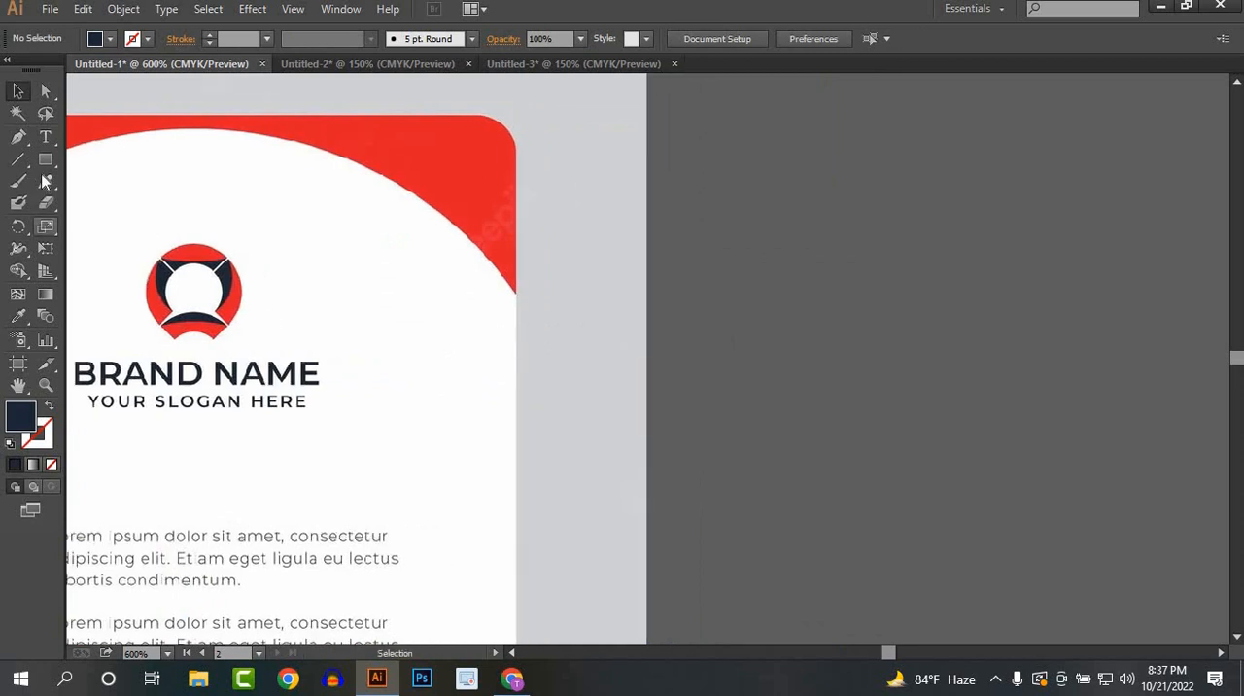
Step: Draw a circle beside the reference card's logo and fill it with the red sampled from that logo
drag(46, 158, 130, 202)
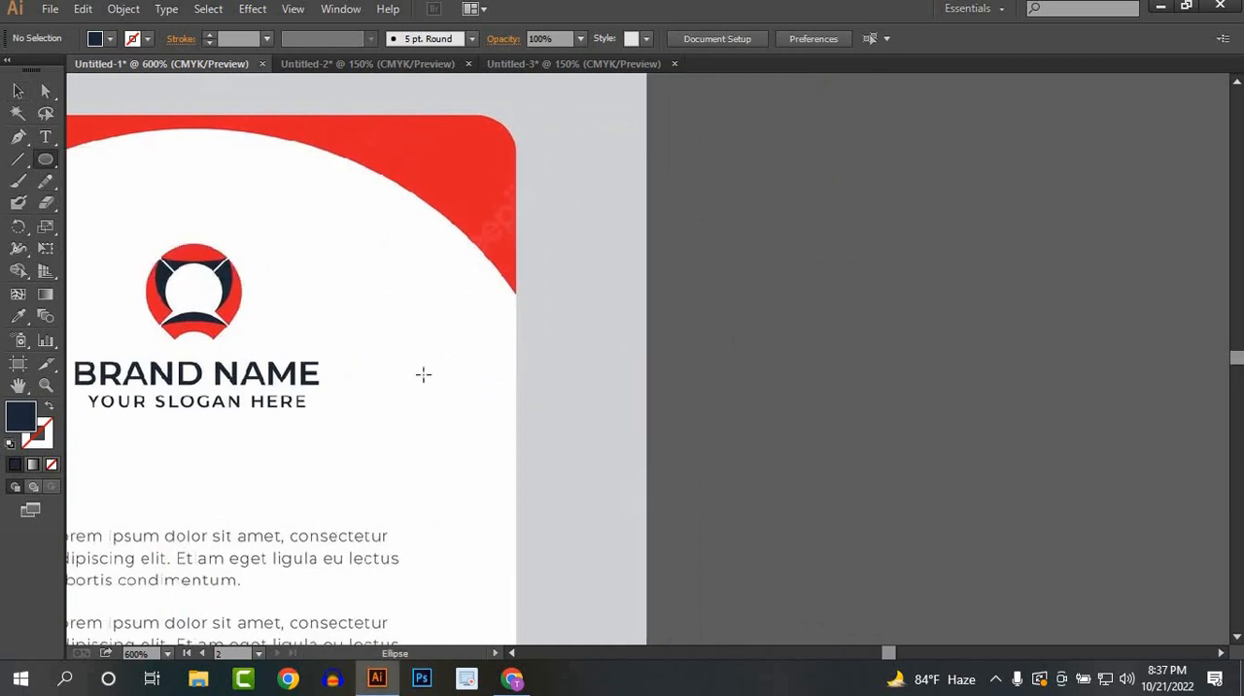
drag(418, 341, 480, 403)
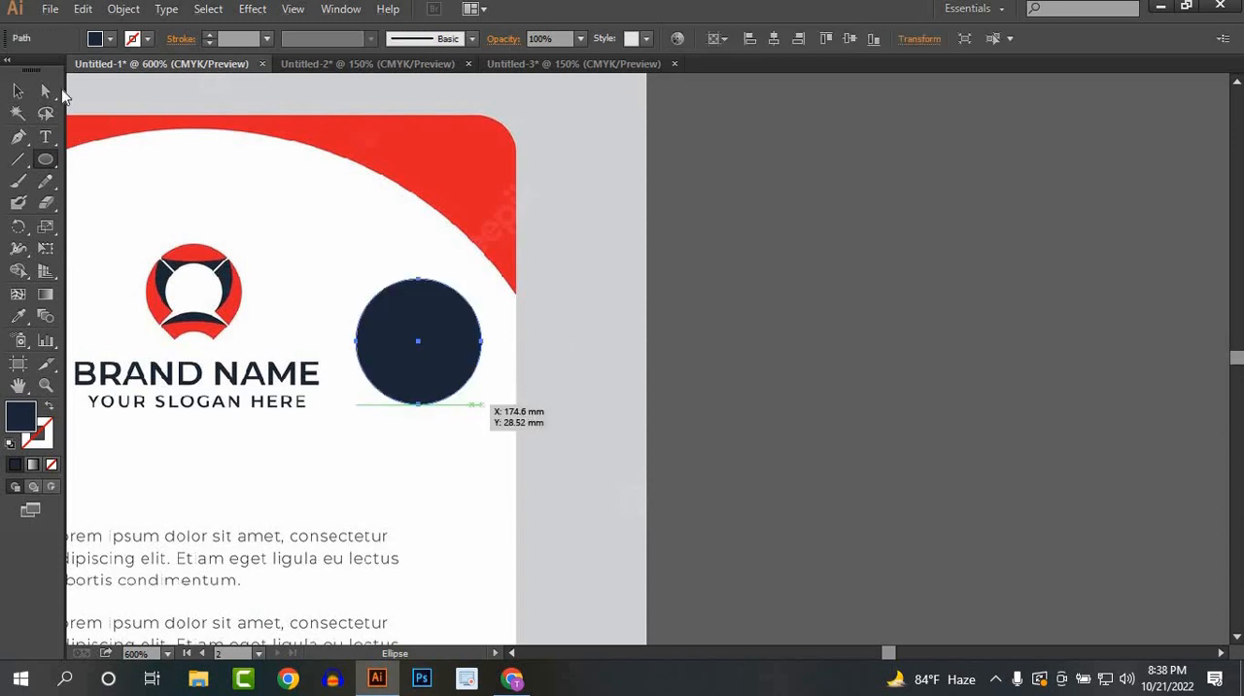
click(17, 92)
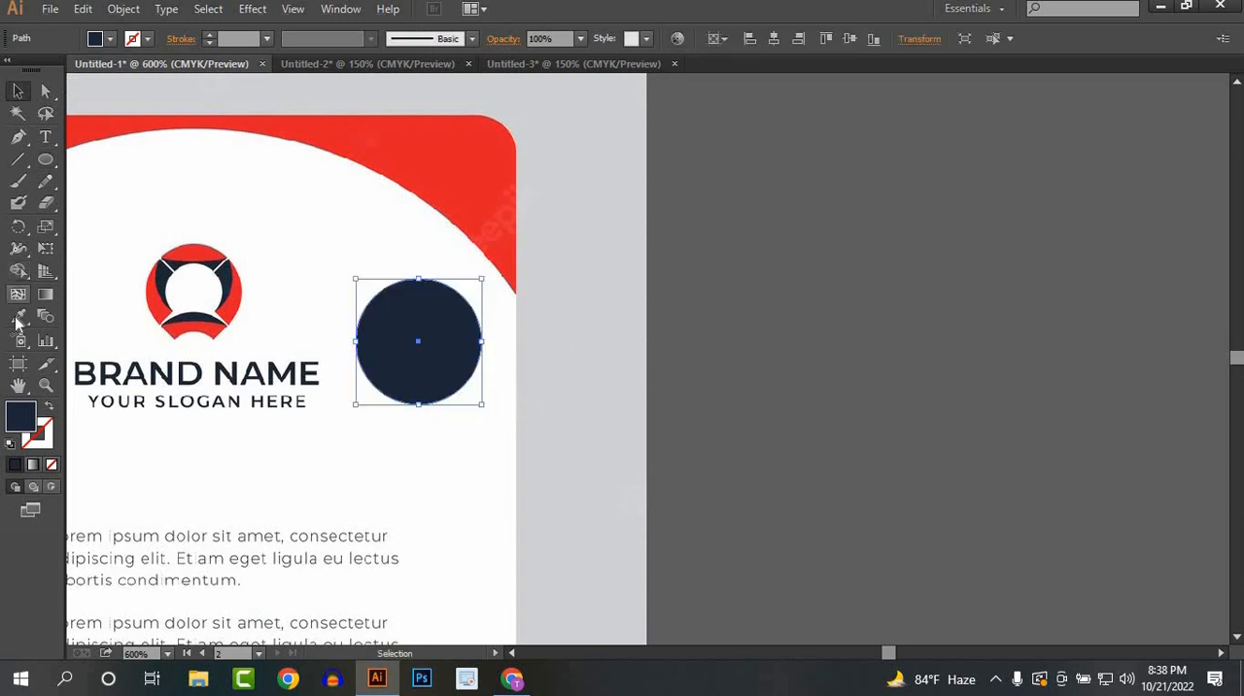
click(17, 316)
click(197, 252)
key(v)
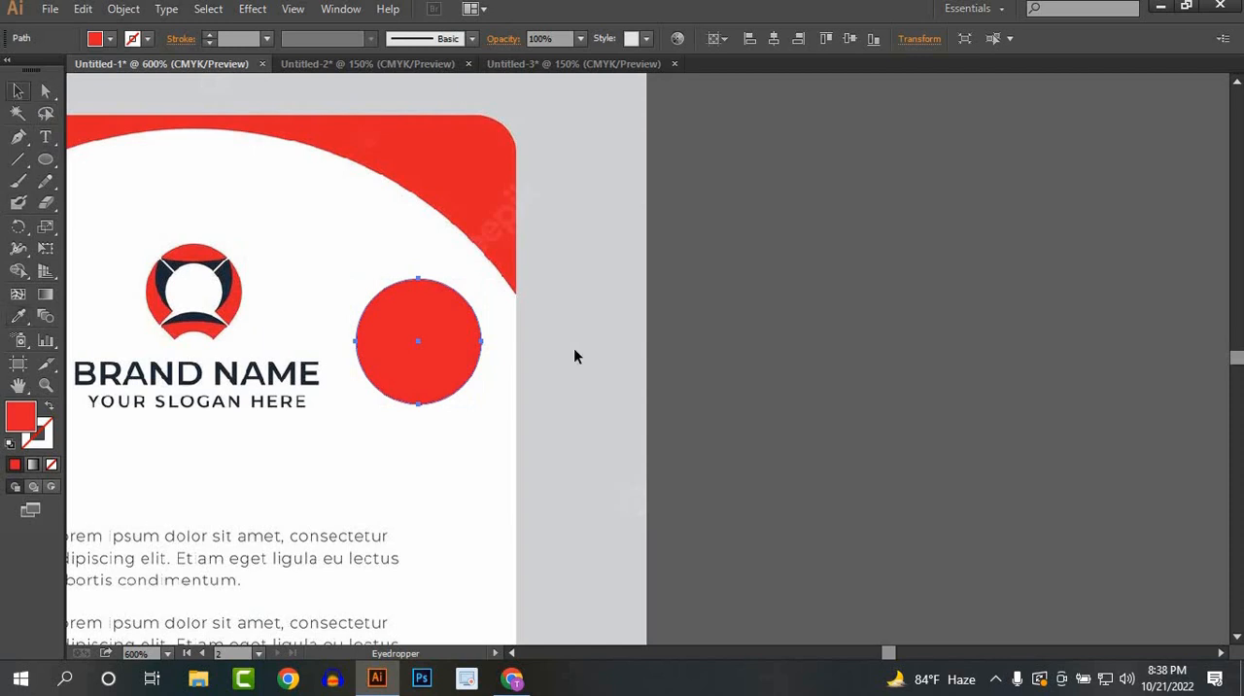
key(ctrl+shift+a)
Step: Make a concentric copy of the red circle scaled down to about half its diameter
click(416, 350)
key(a)
key(v)
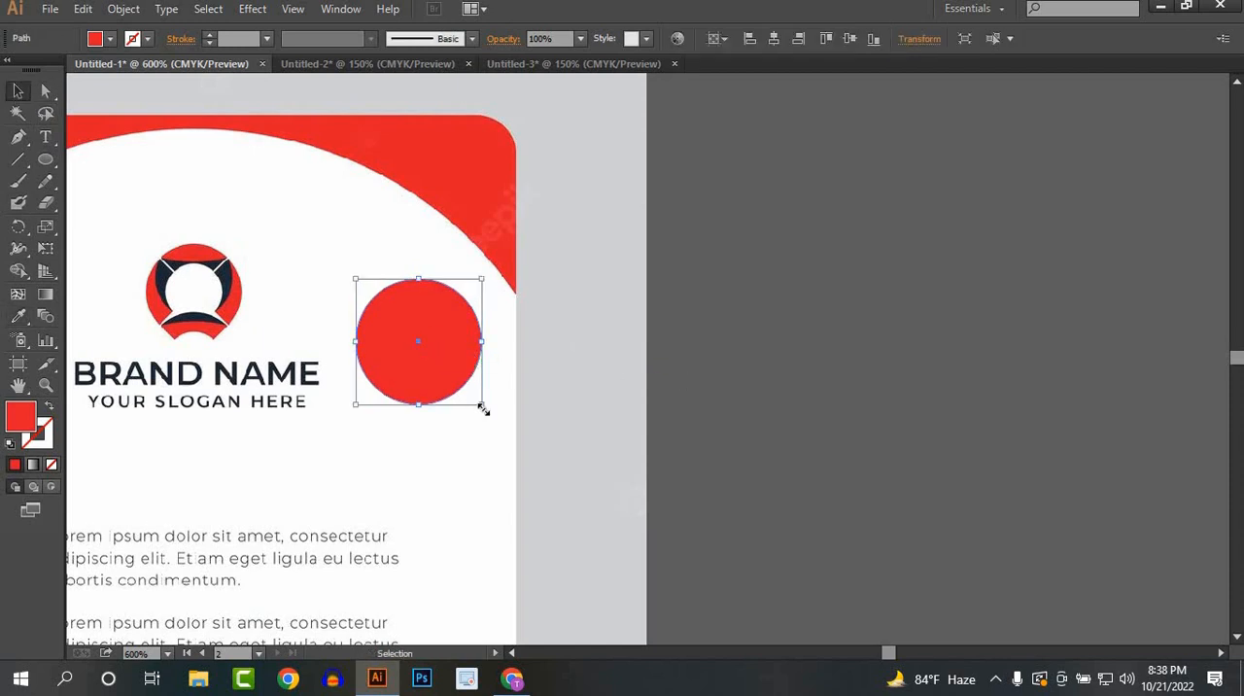
drag(483, 409, 420, 340)
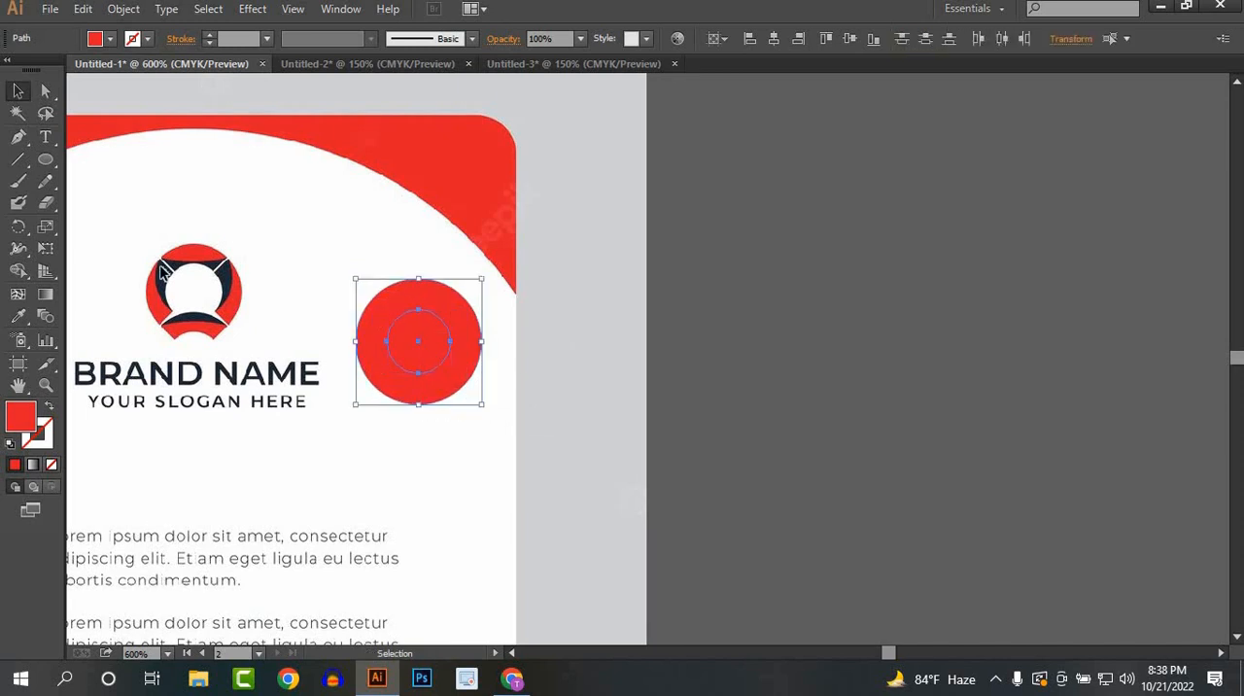
Step: Try to cut the inner circle out of the red circle with Shape Builder, and undo the cut
click(18, 271)
alt+click(417, 350)
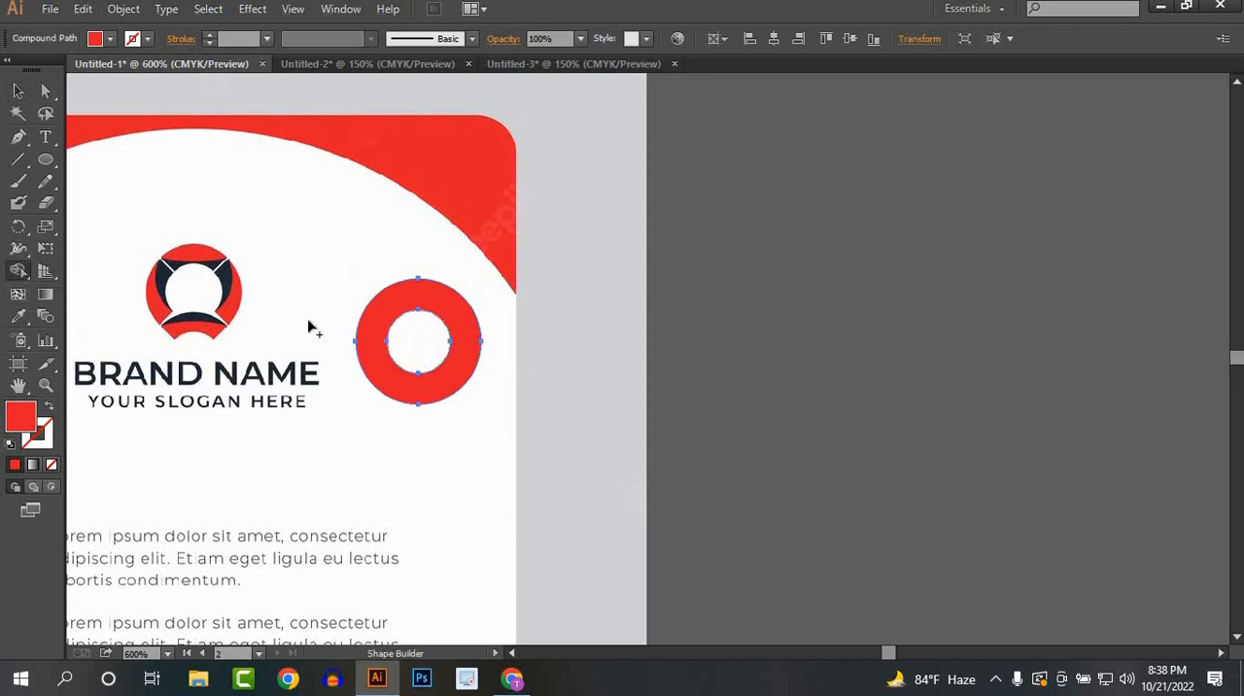
click(17, 90)
click(628, 412)
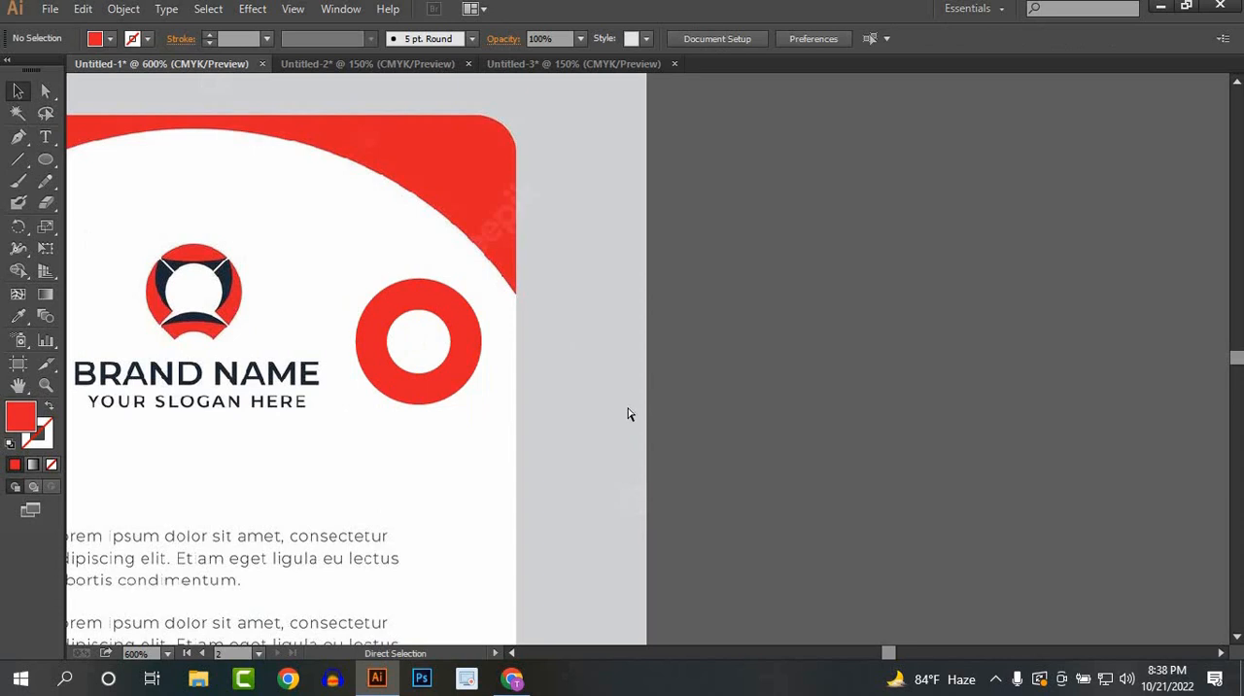
key(ctrl+z)
click(500, 443)
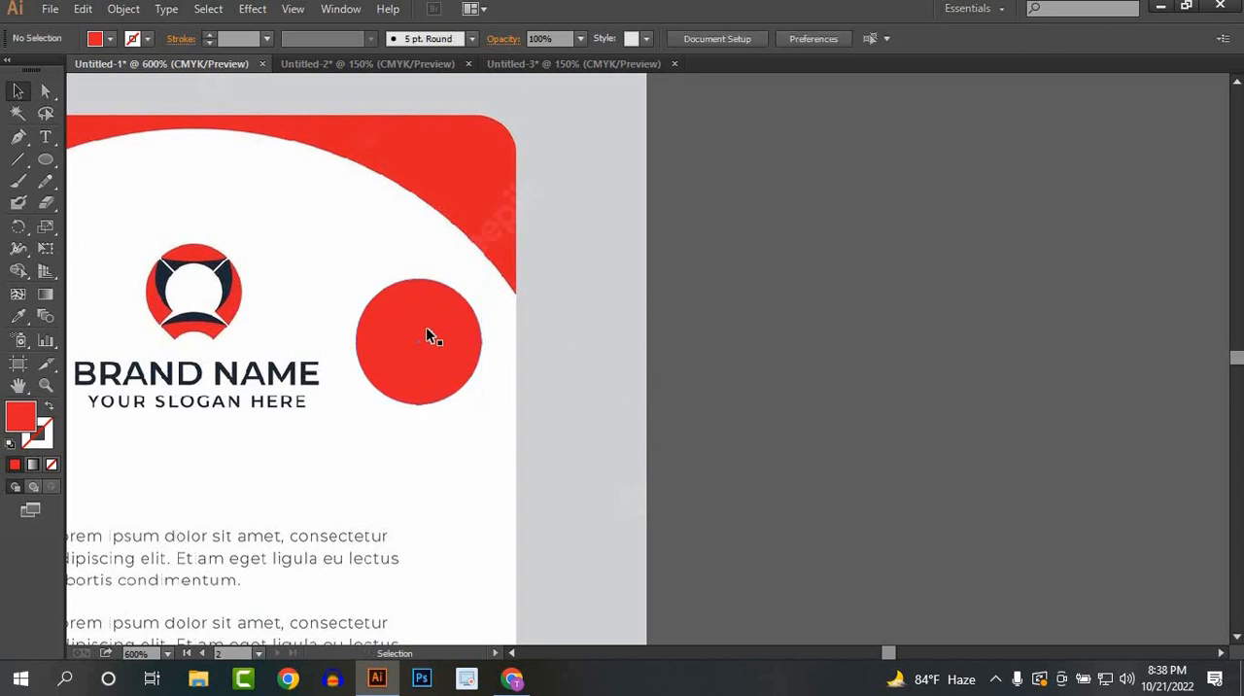
Step: Enlarge the inner circle slightly about its centre and cut it out of the red circle with Shape Builder
click(427, 336)
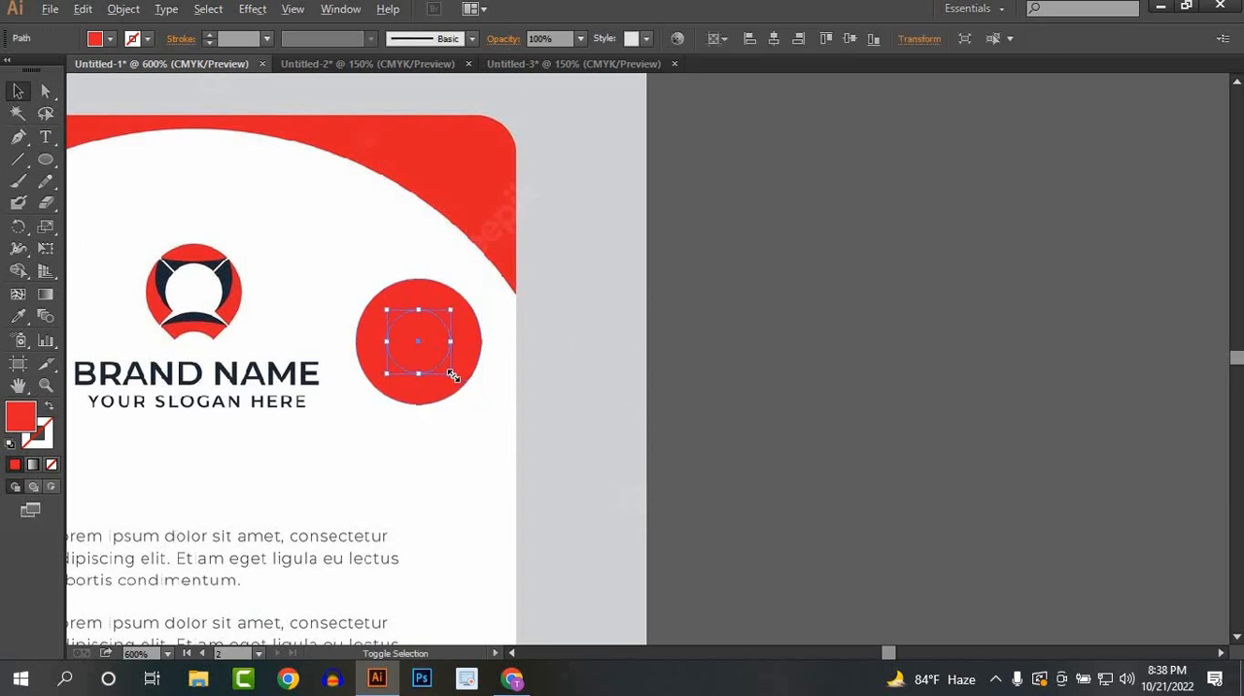
drag(454, 376, 462, 386)
drag(489, 430, 436, 339)
click(18, 270)
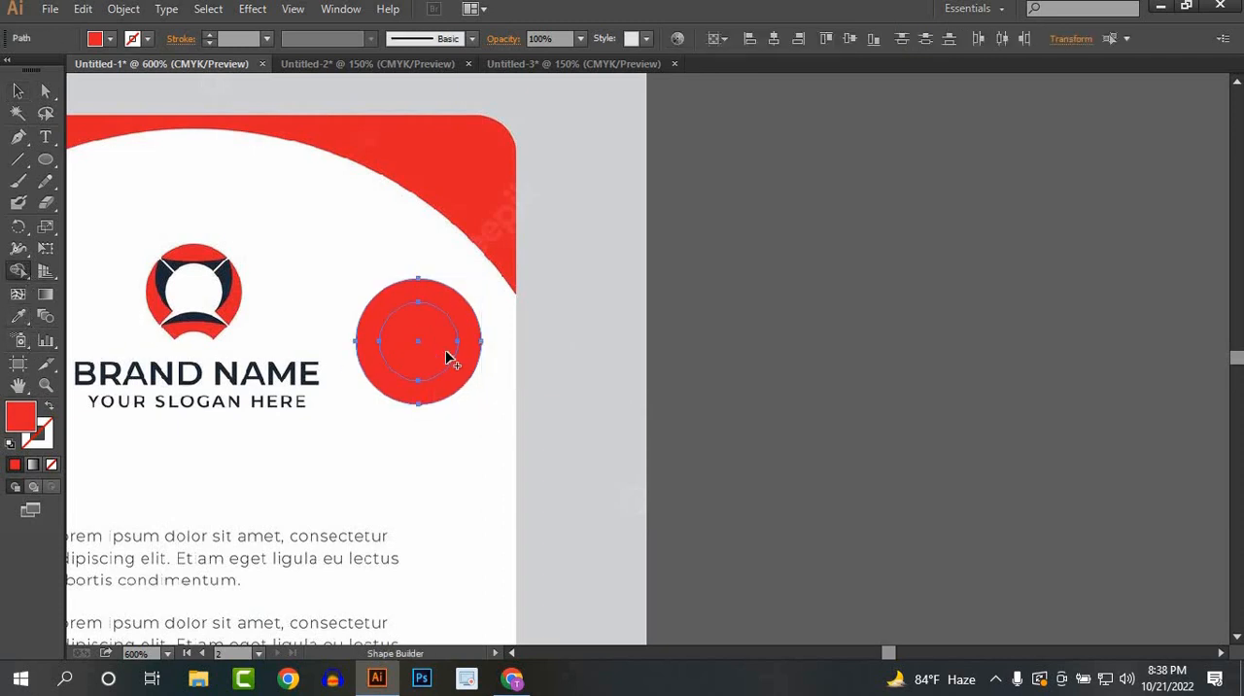
alt+click(435, 352)
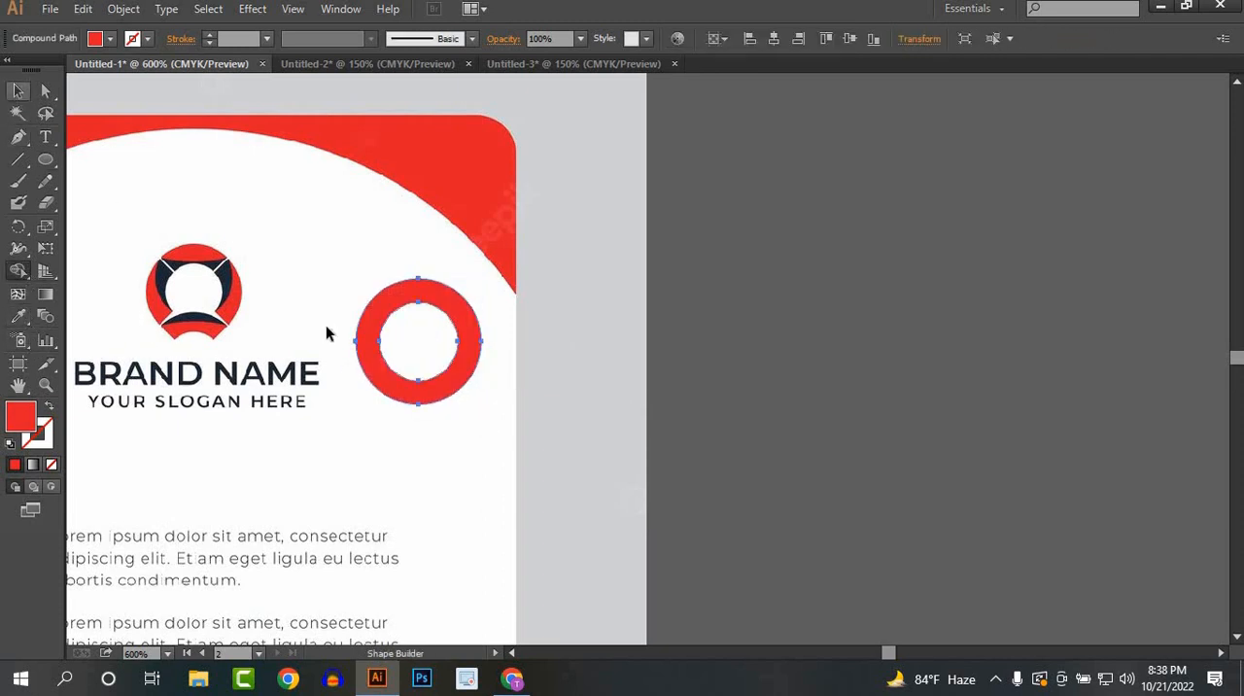
key(v)
click(454, 458)
Step: Draw a short diagonal line segment across the upper-right part of the red ring
click(18, 160)
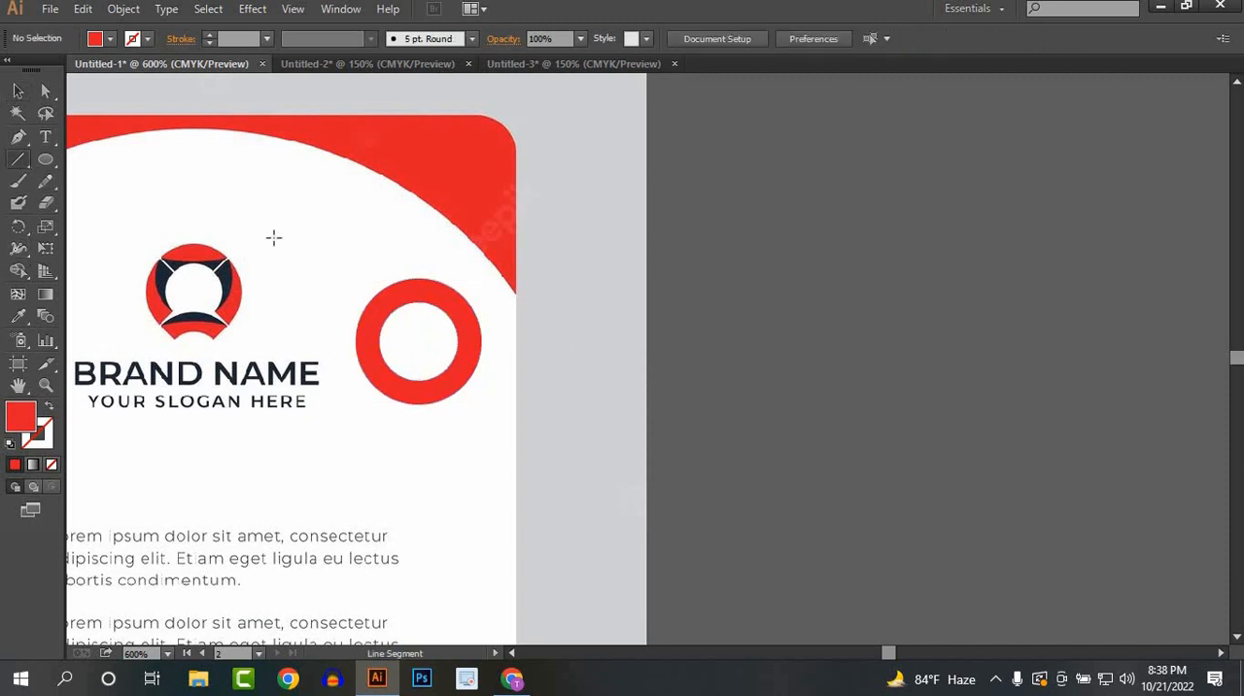
drag(442, 316, 480, 282)
key(ctrl+z)
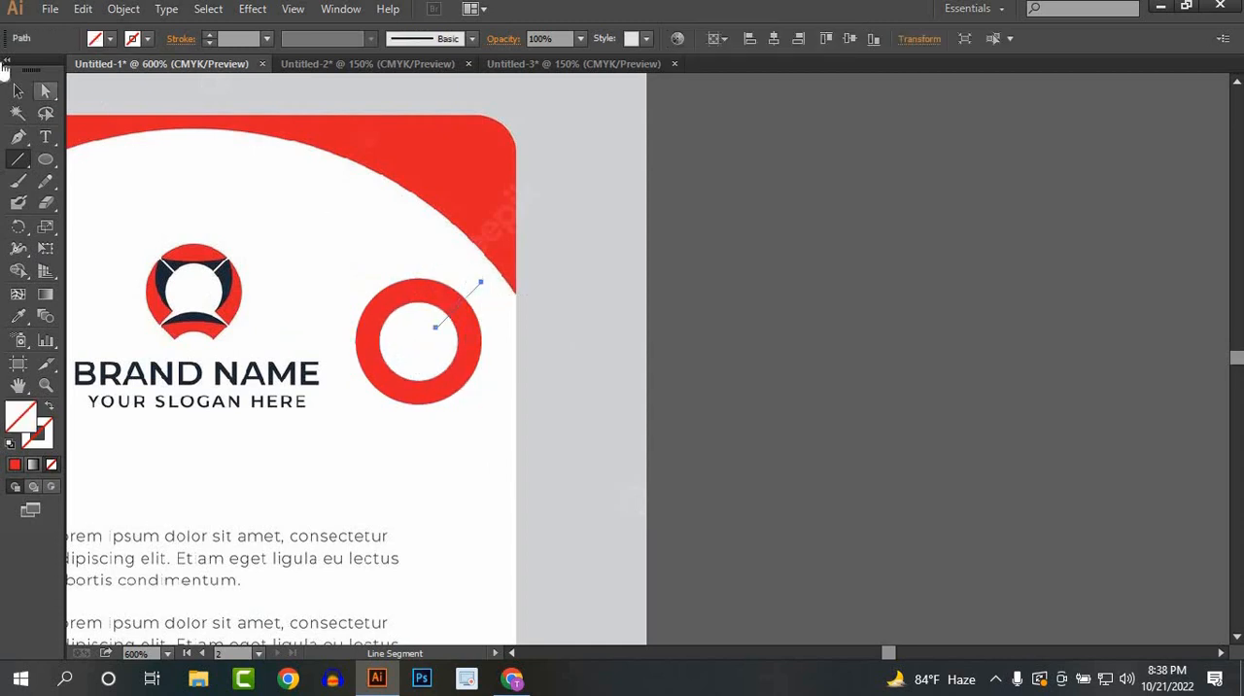
Step: Give the diagonal line a white stroke so it splits the red ring
click(18, 91)
click(148, 39)
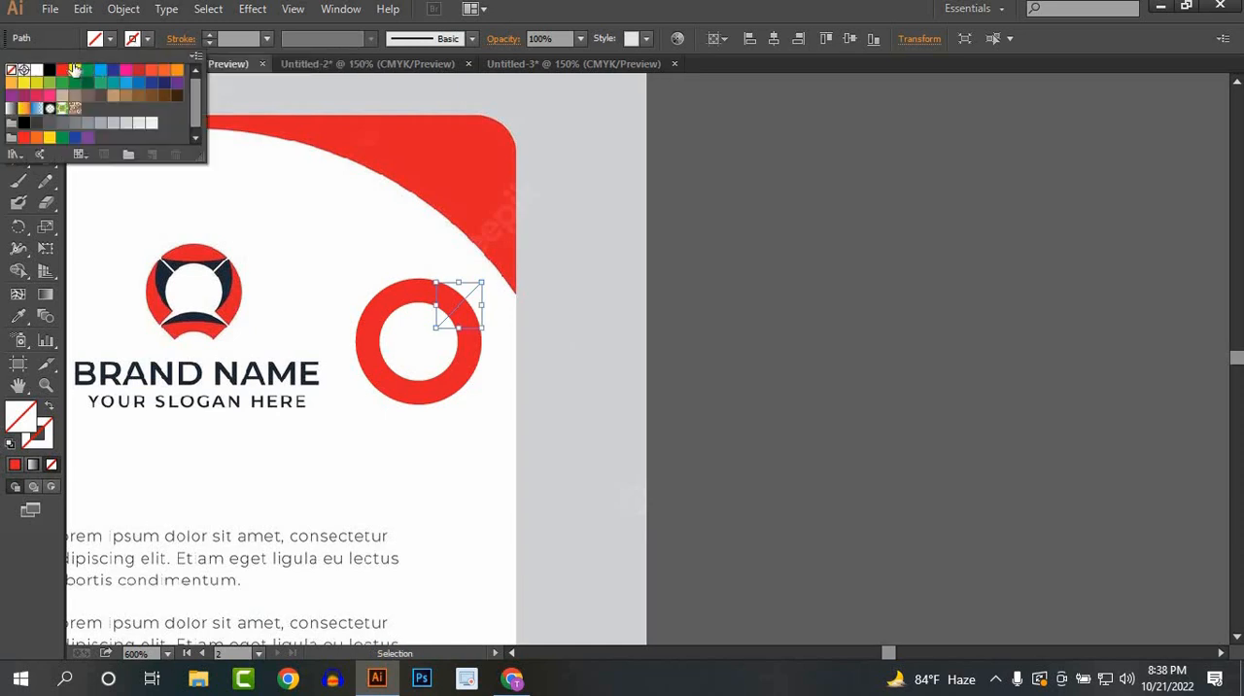
click(61, 70)
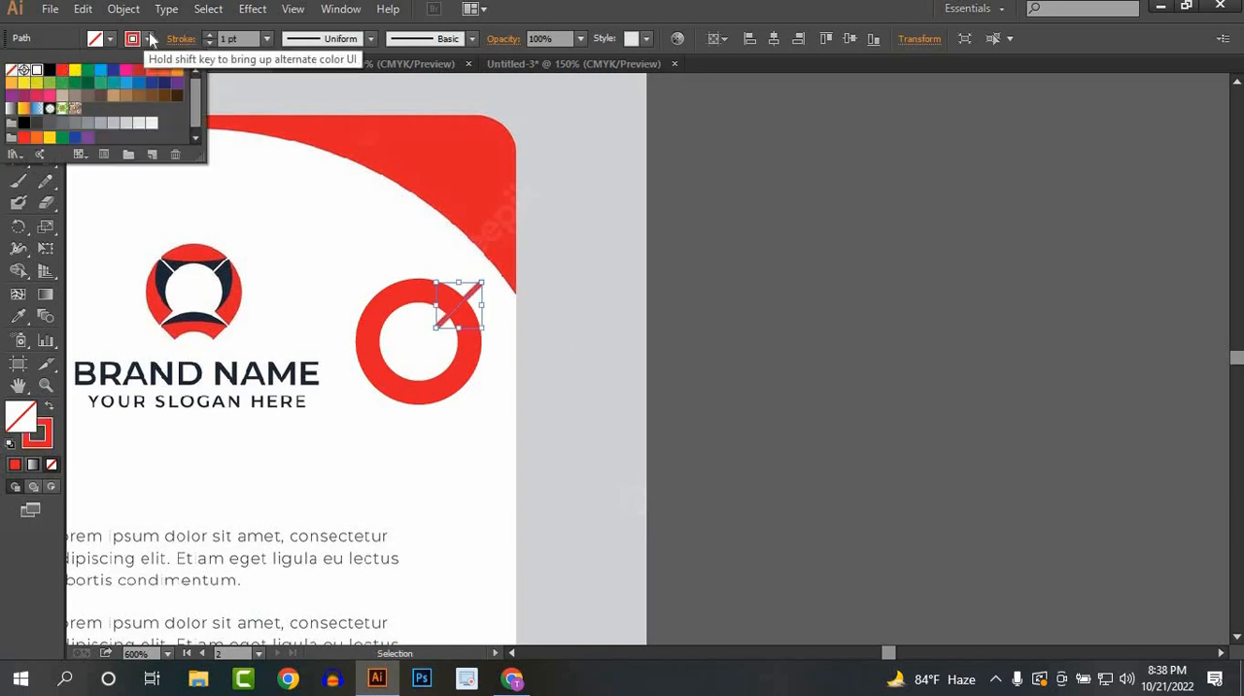
click(132, 39)
click(132, 39)
click(41, 73)
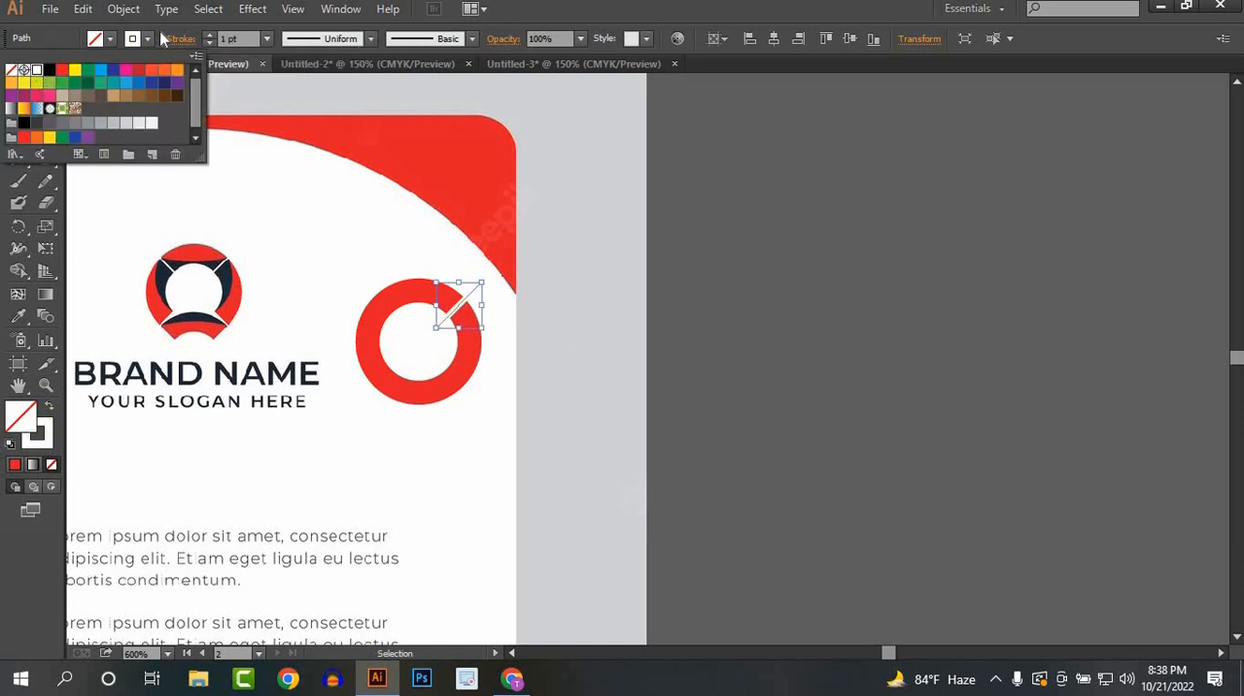
click(734, 446)
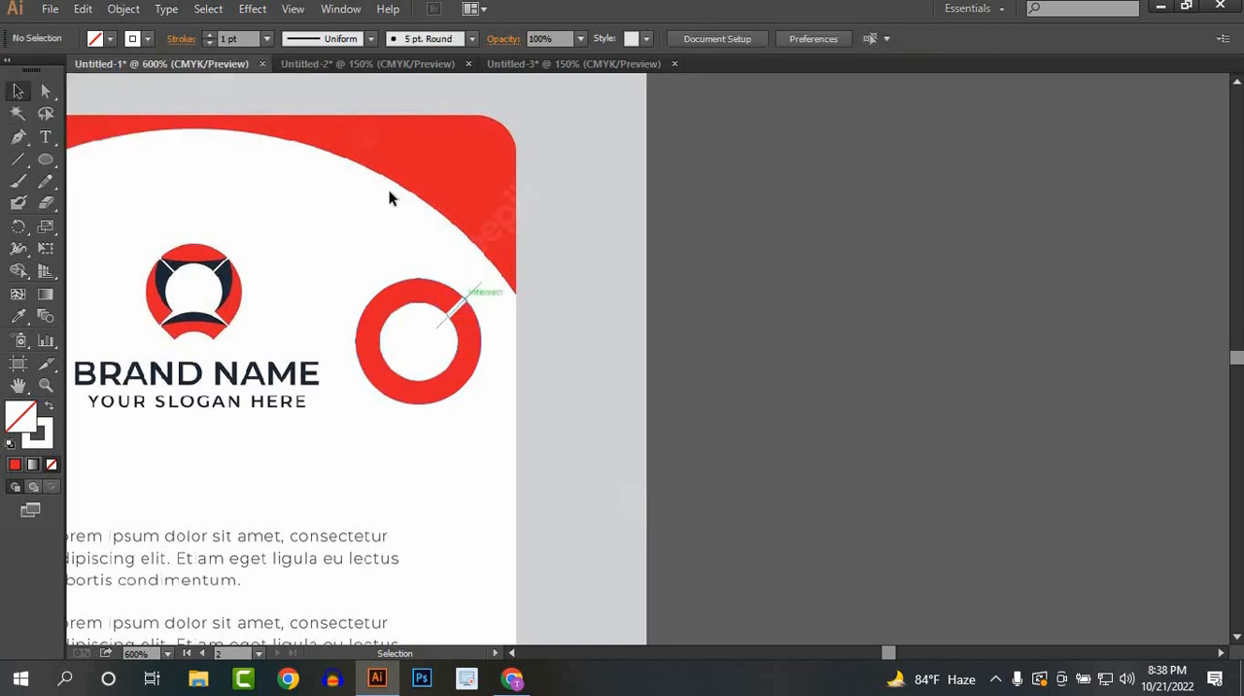
Step: Set the white diagonal line's stroke weight to 0.5 pt
click(461, 304)
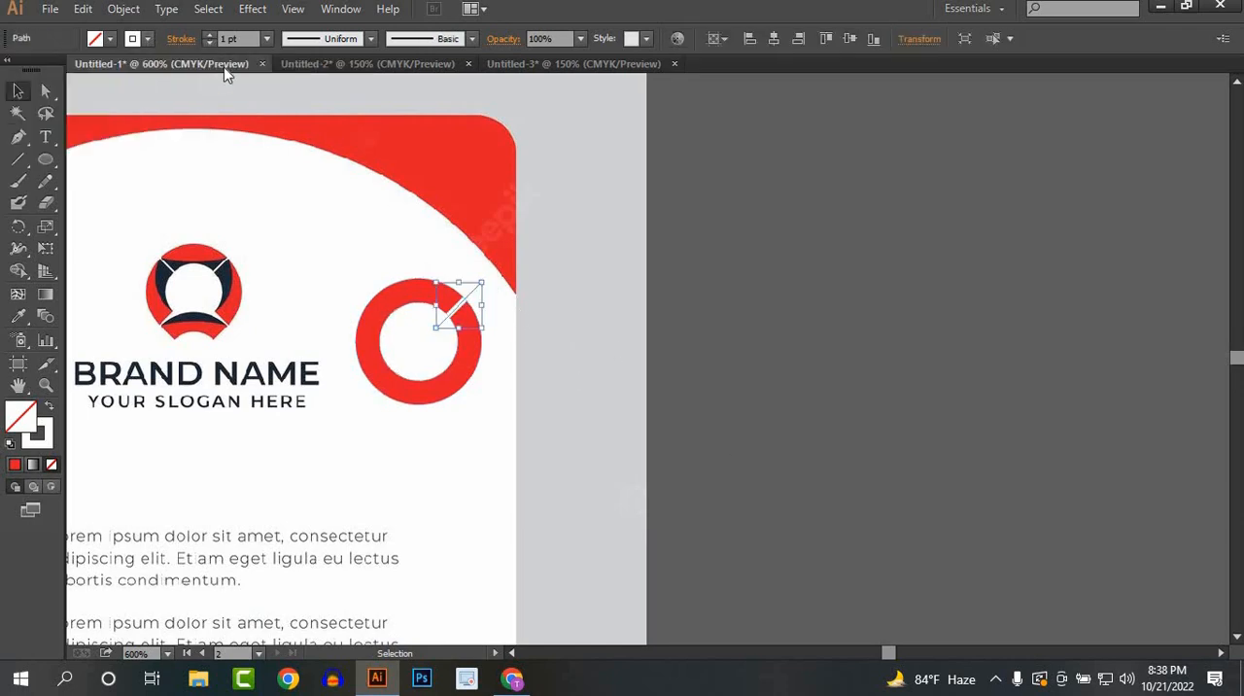
click(266, 39)
click(290, 101)
click(266, 39)
click(285, 82)
click(596, 418)
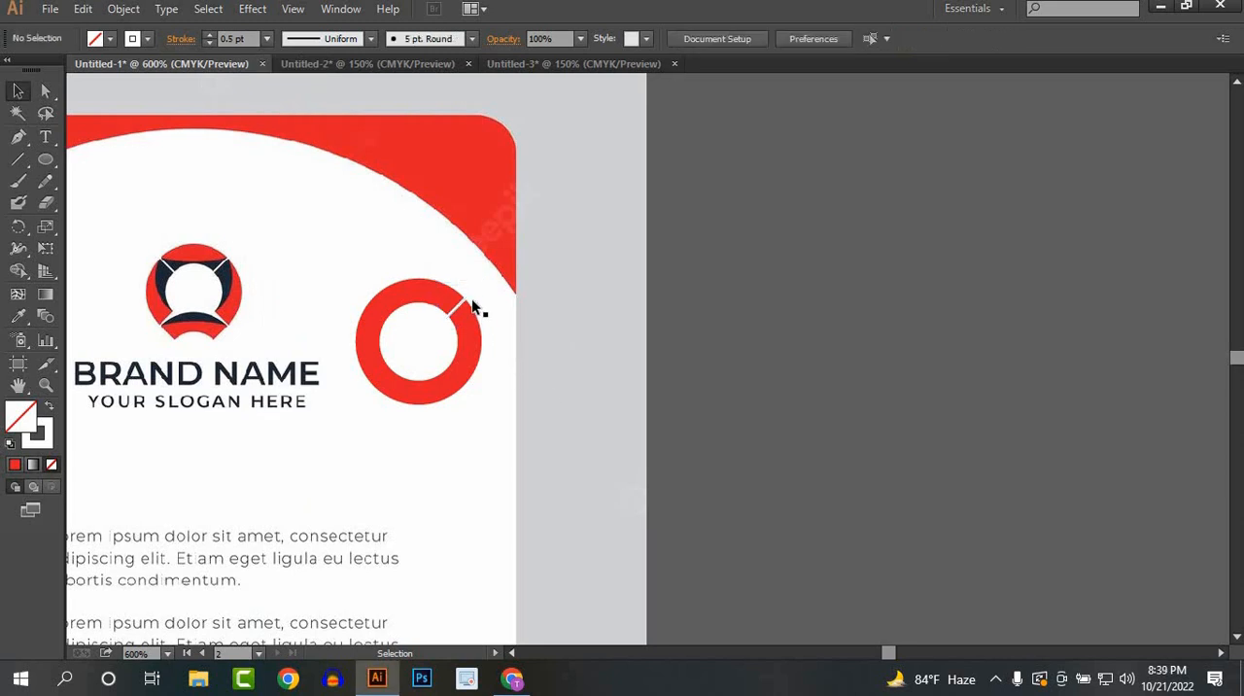
Step: Copy the white line to the ring's upper-left part and reflect the copy across the vertical axis
click(472, 295)
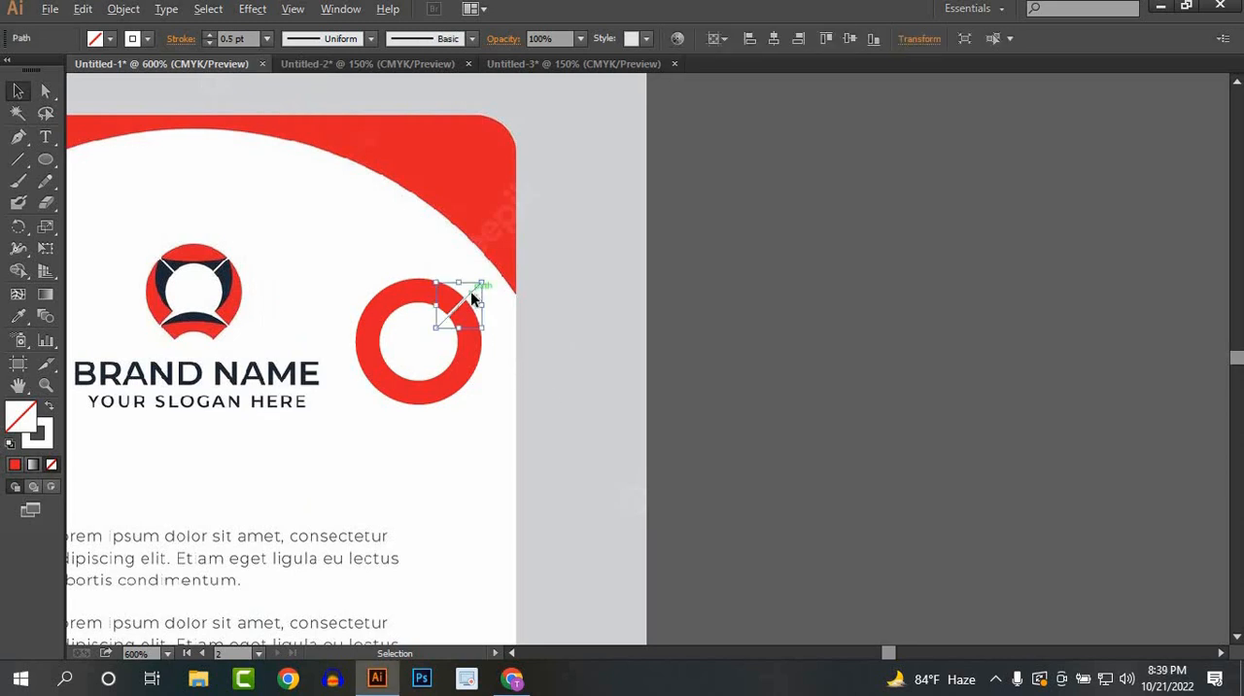
drag(473, 295, 410, 292)
right_click(410, 291)
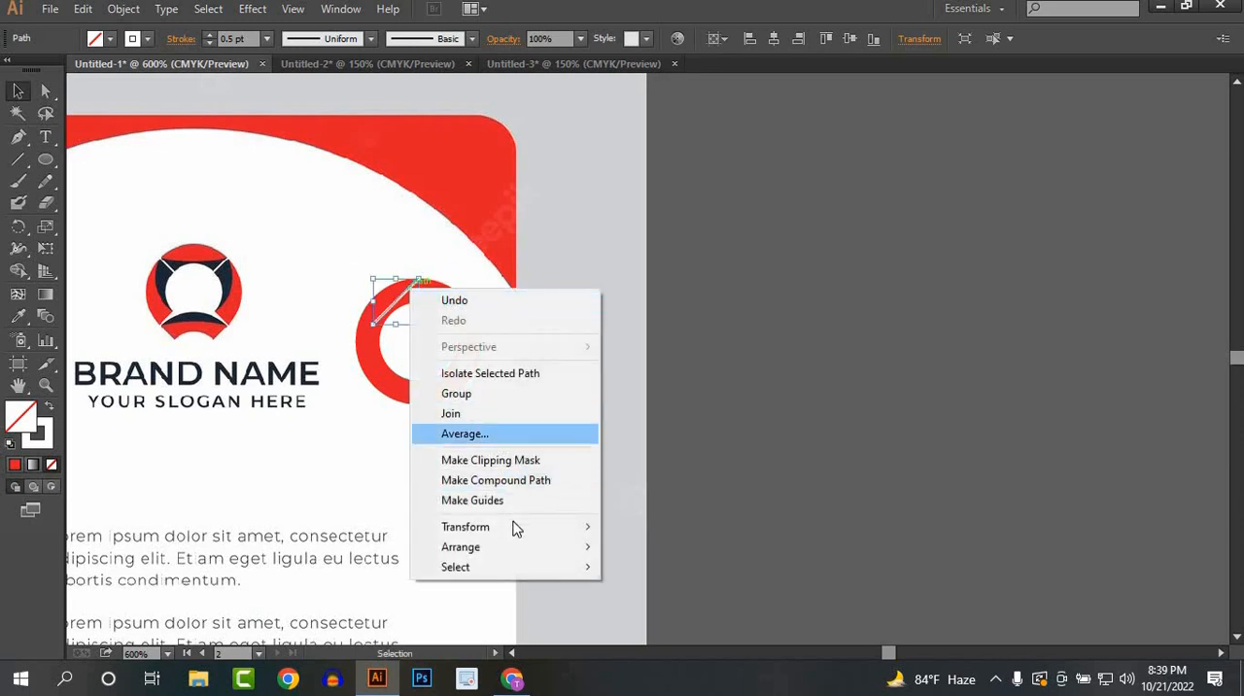
mouse_move(502, 540)
click(638, 430)
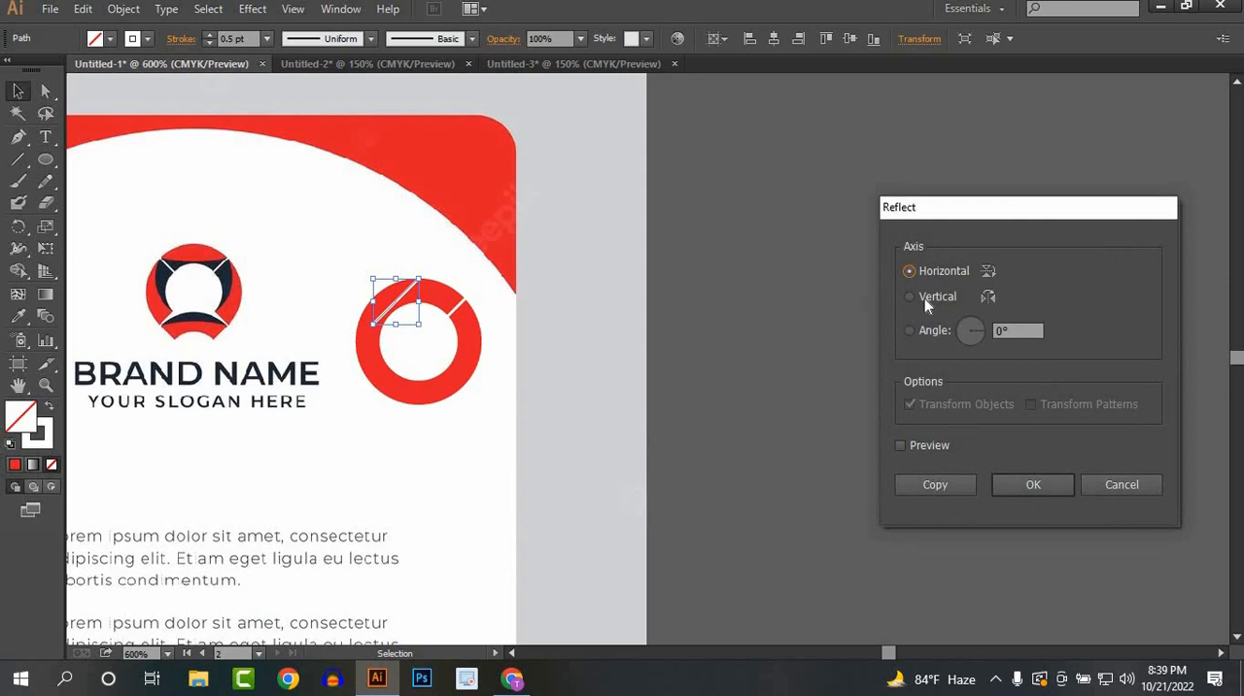
click(917, 298)
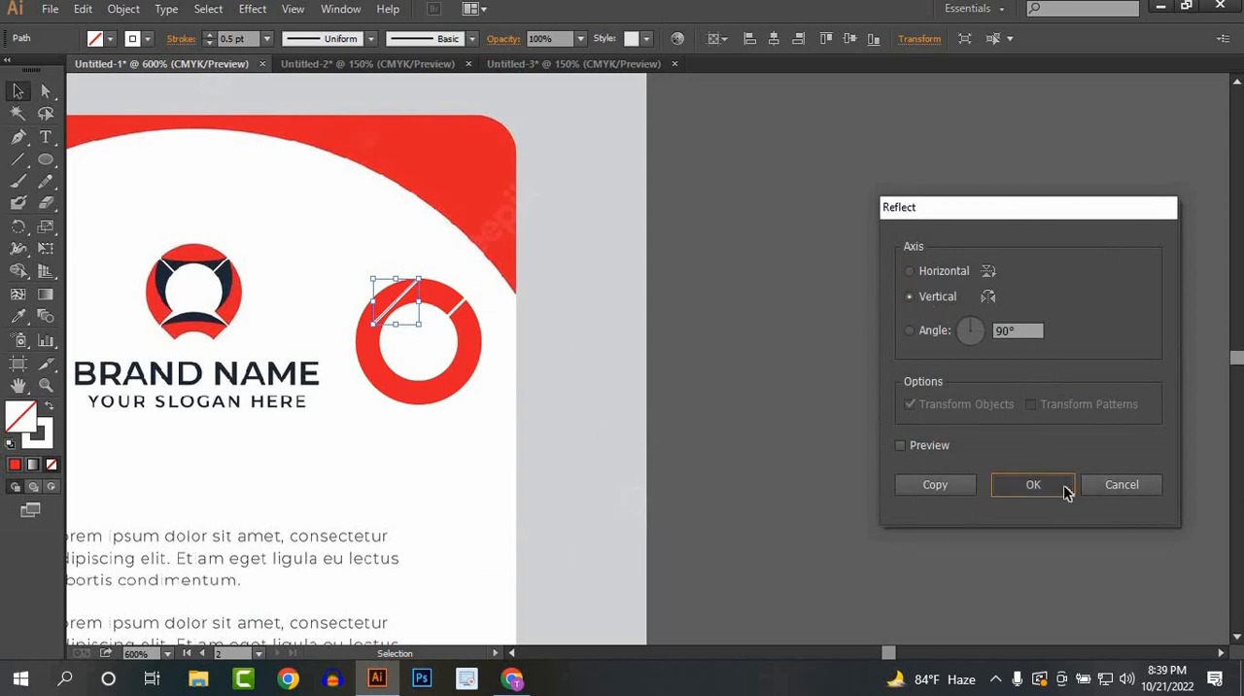
click(1030, 484)
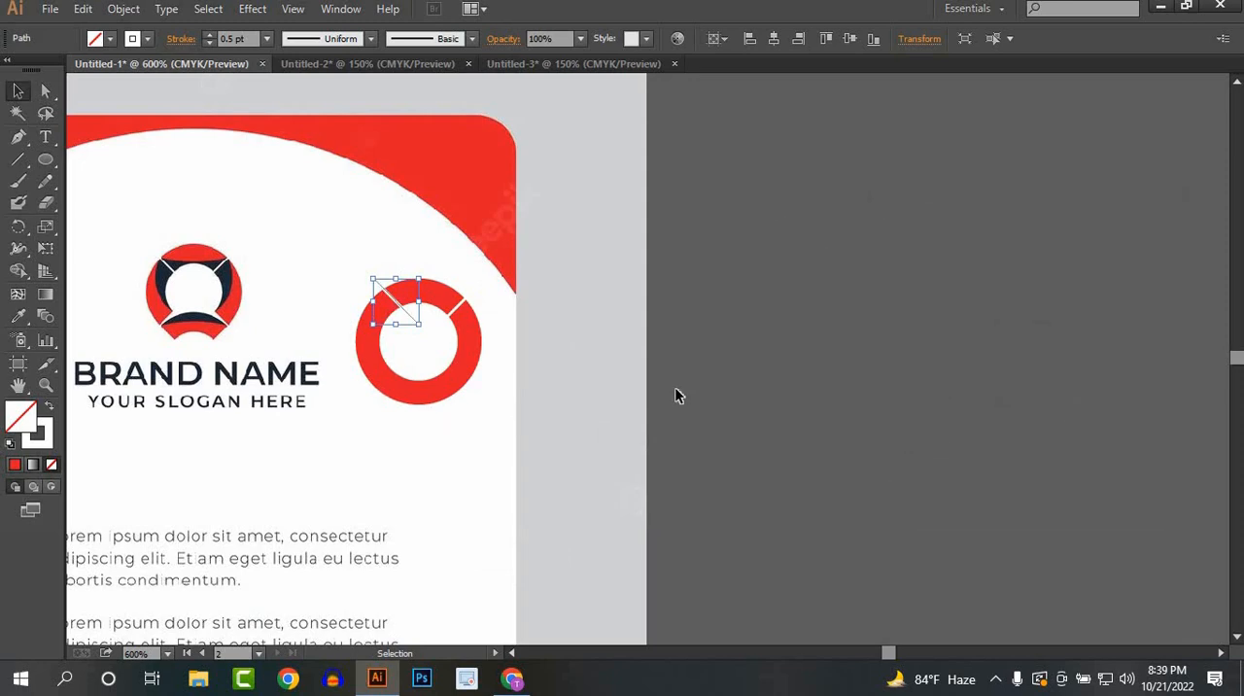
Step: Nudge the reflected white line left and down so it crosses the ring's upper-left part symmetrically to the first line
key(Left)
key(Left)
key(Left)
key(Down)
key(Down)
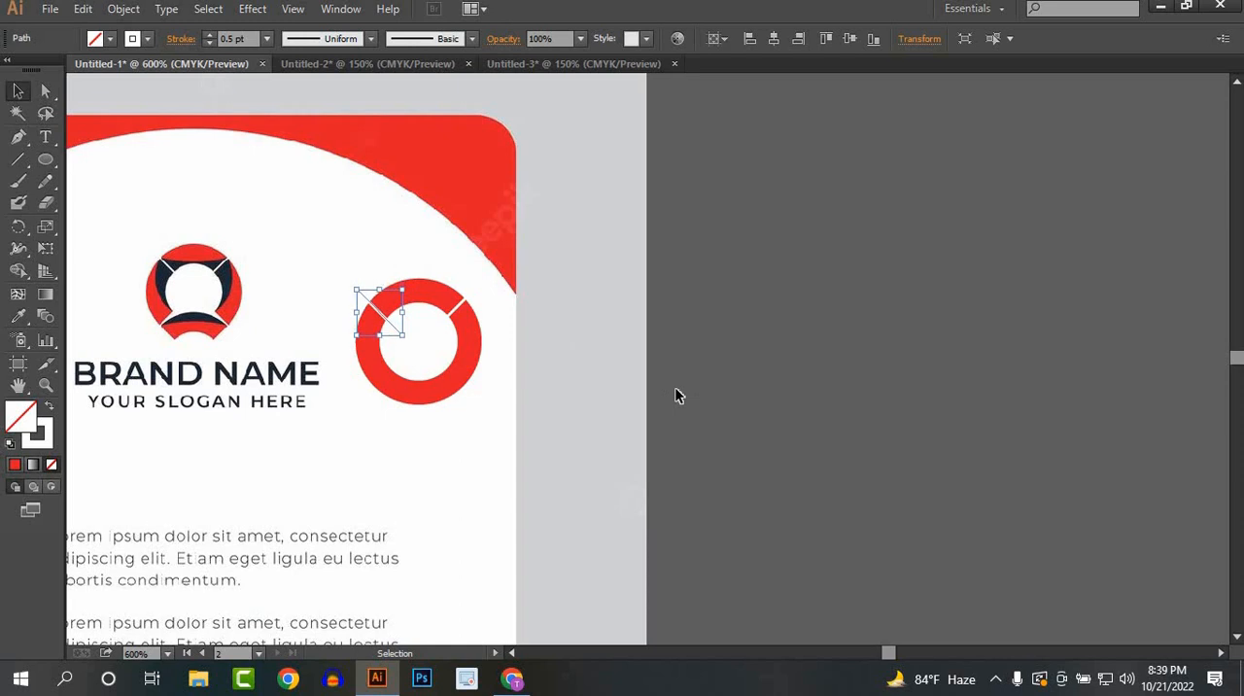
click(678, 395)
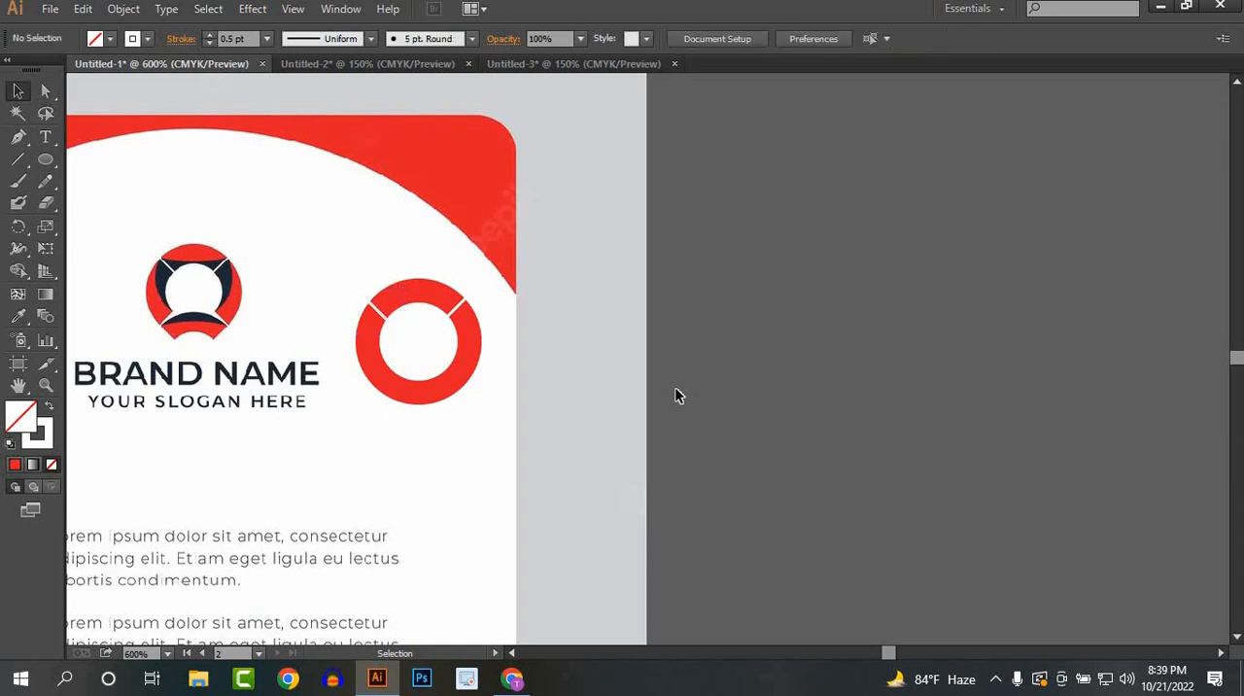
Step: Group the two white diagonal lines crossing the ring's upper half
click(395, 335)
shift+click(438, 331)
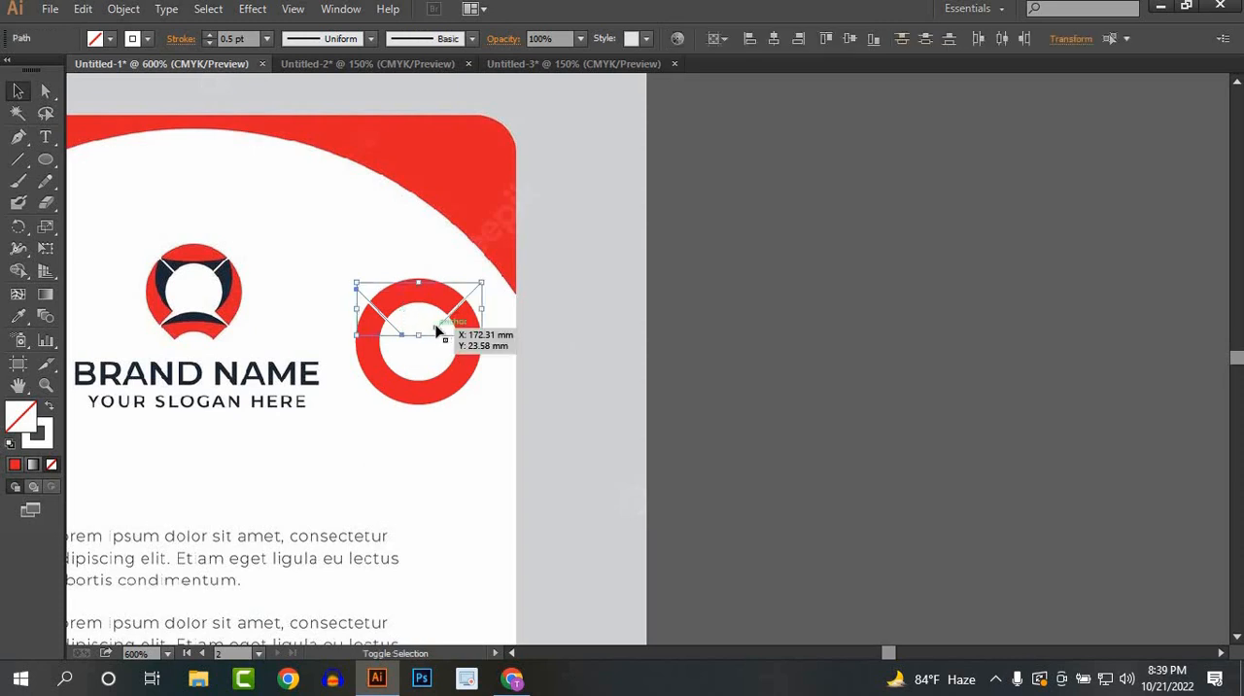
right_click(438, 333)
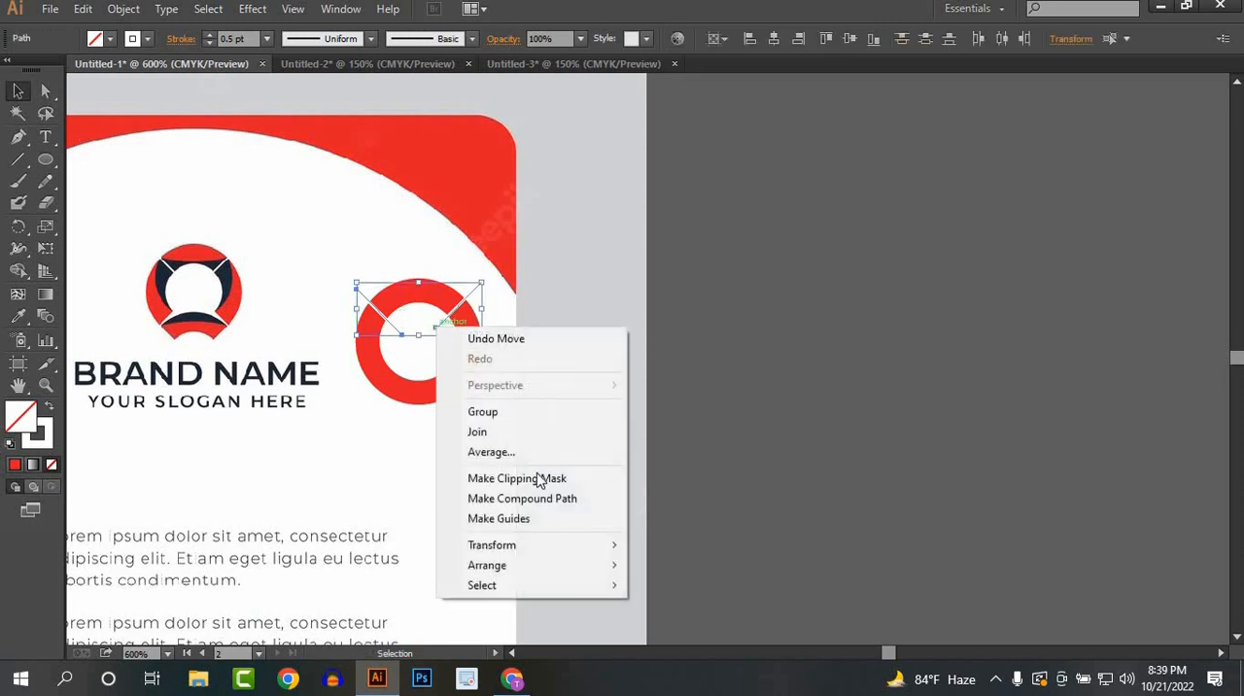
click(498, 412)
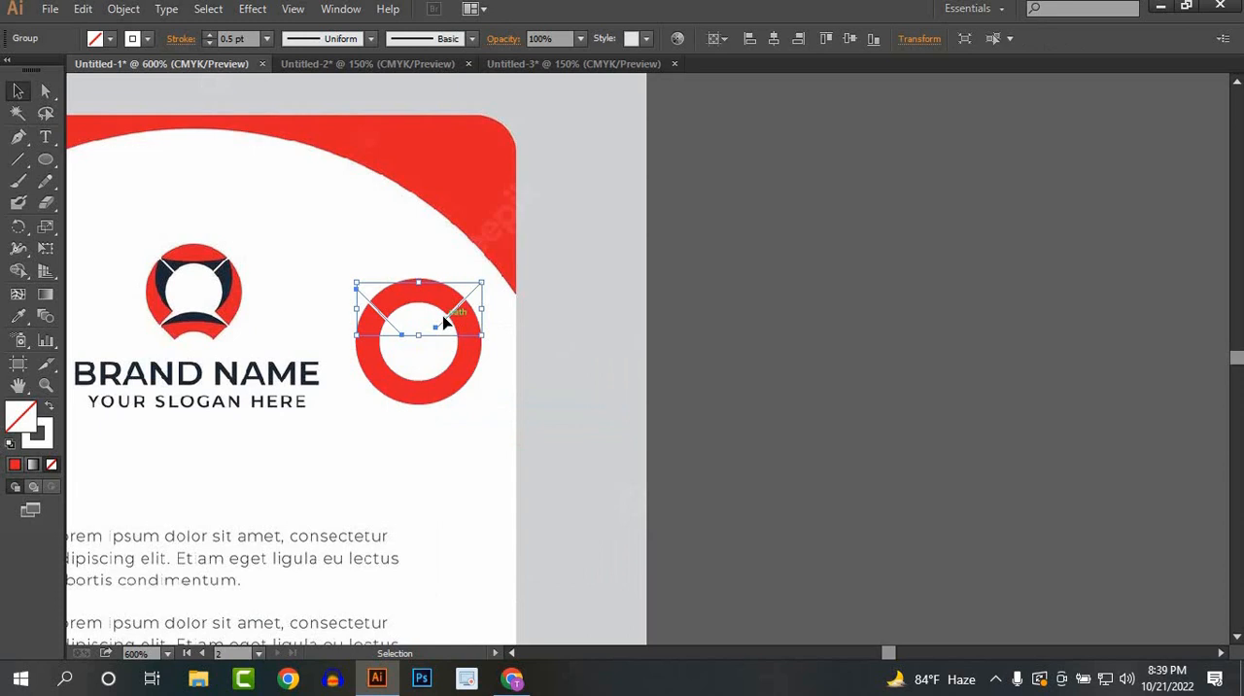
Step: Copy the grouped white lines down to the ring's lower half and reflect the copy across the horizontal axis
drag(442, 323, 444, 398)
right_click(444, 398)
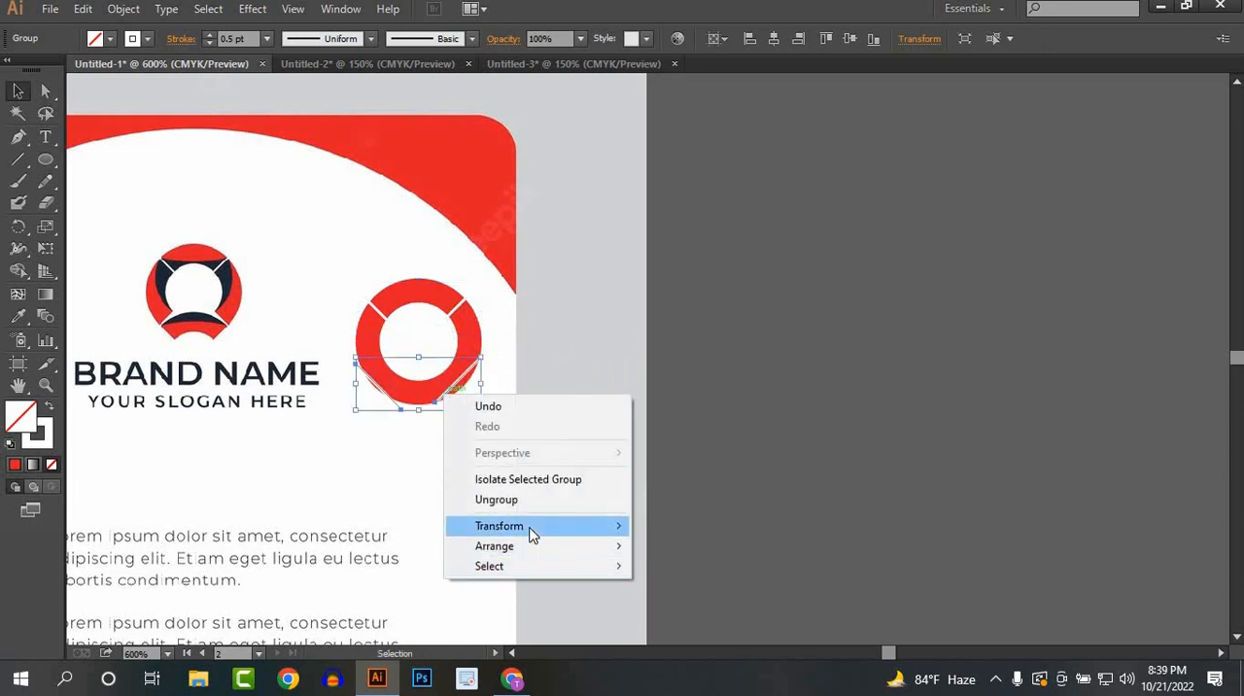
mouse_move(535, 527)
click(678, 432)
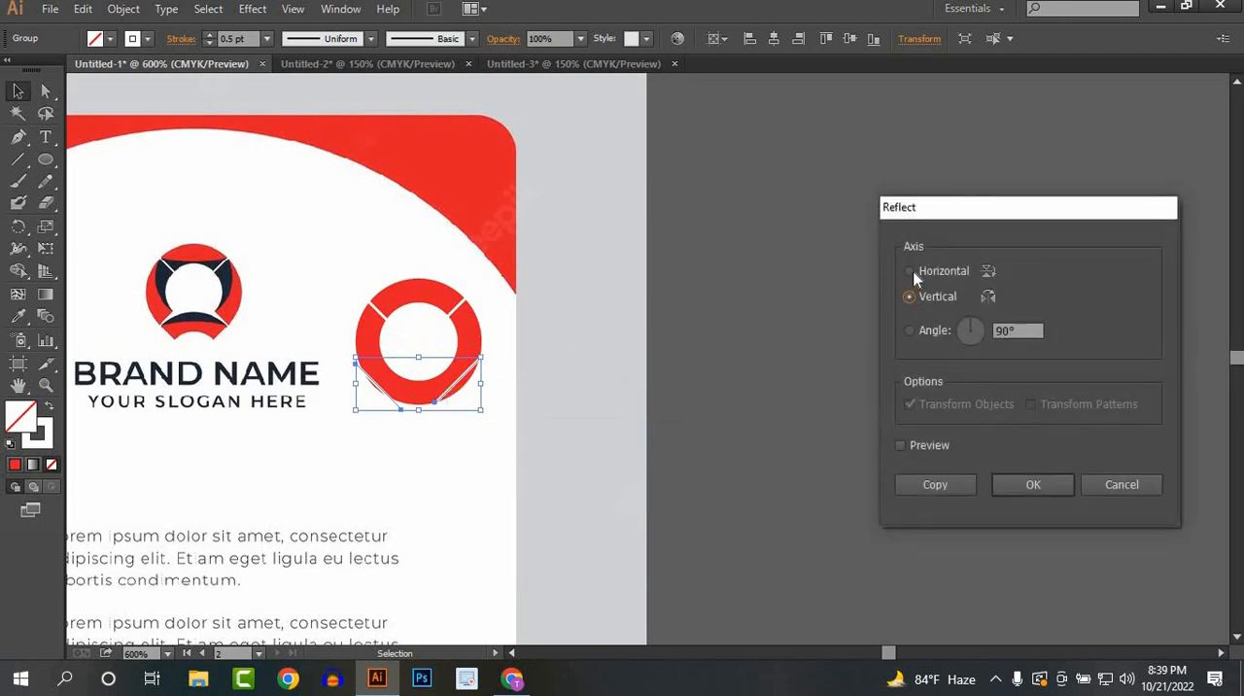
click(1026, 486)
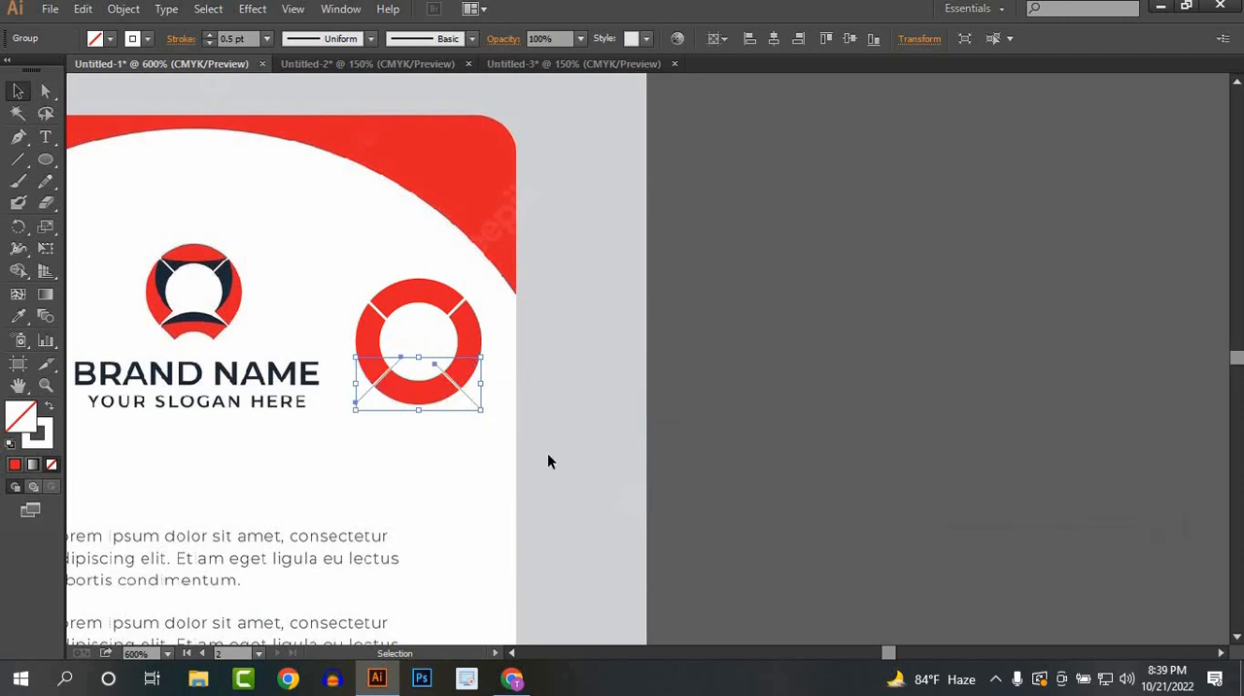
Step: Nudge the reflected lower line pair slightly right and up so it lines up with the upper pair around the ring
key(Right)
key(Right)
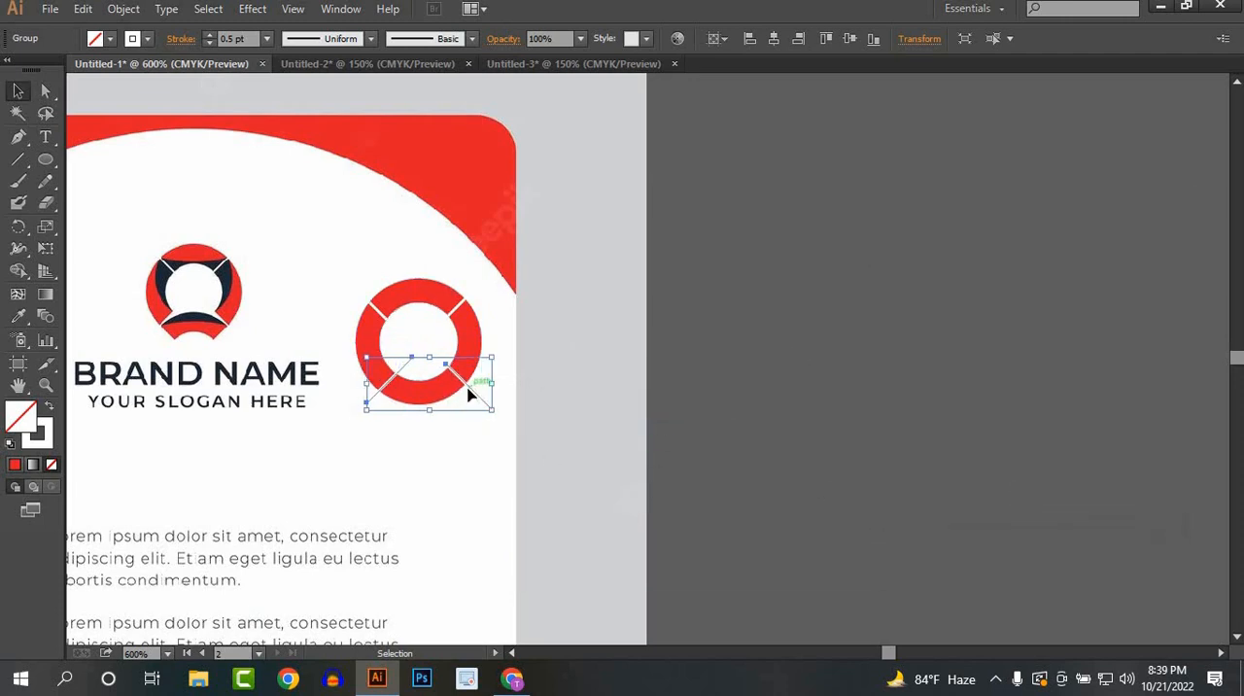
key(Up)
key(Left)
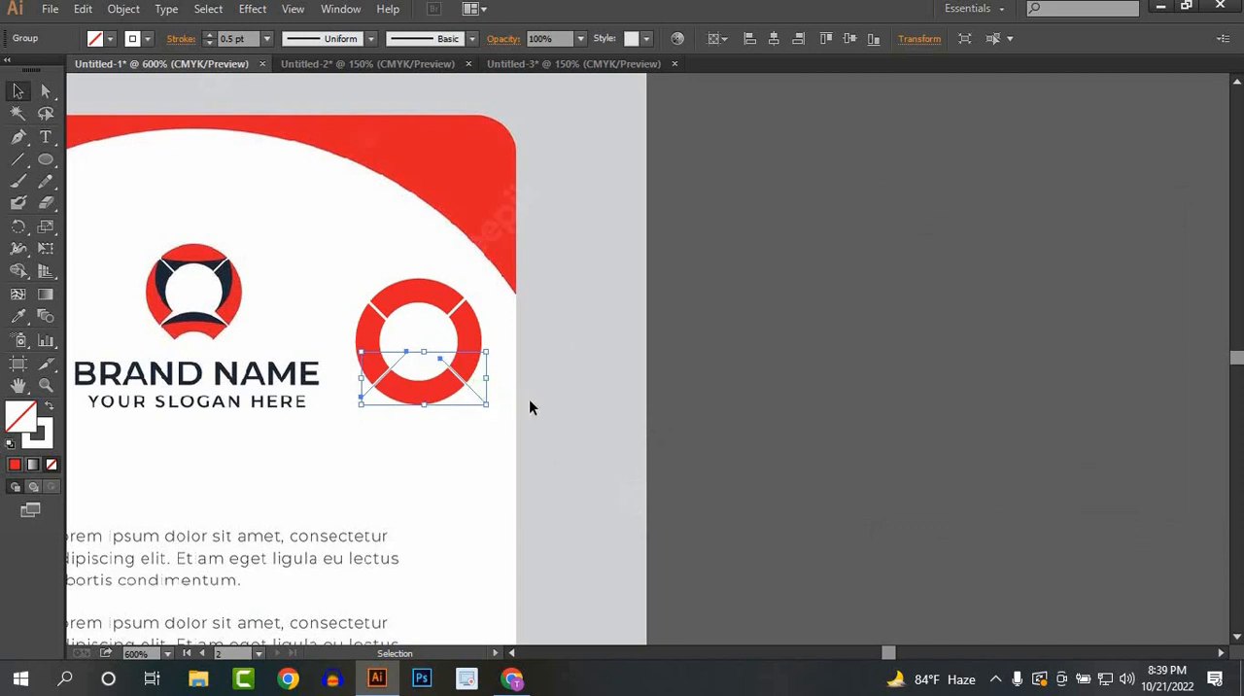
click(530, 407)
Step: Group the upper and lower pairs of white lines and expand their strokes into filled shapes
click(430, 327)
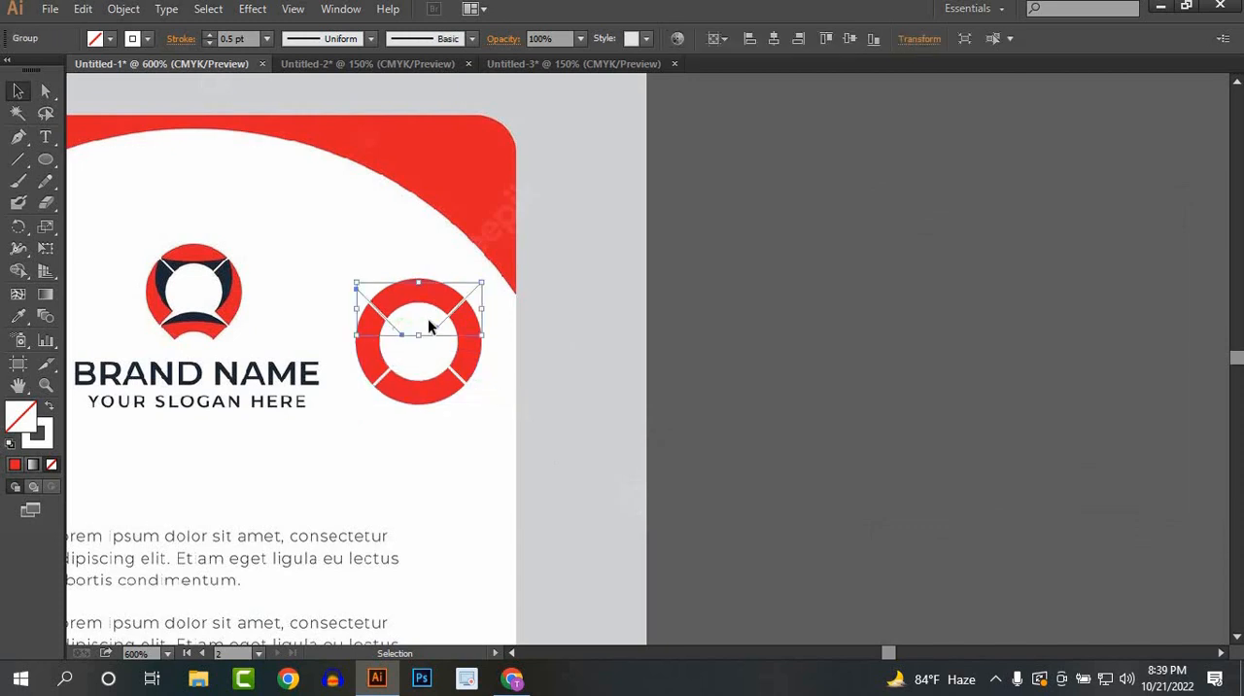
shift+click(462, 369)
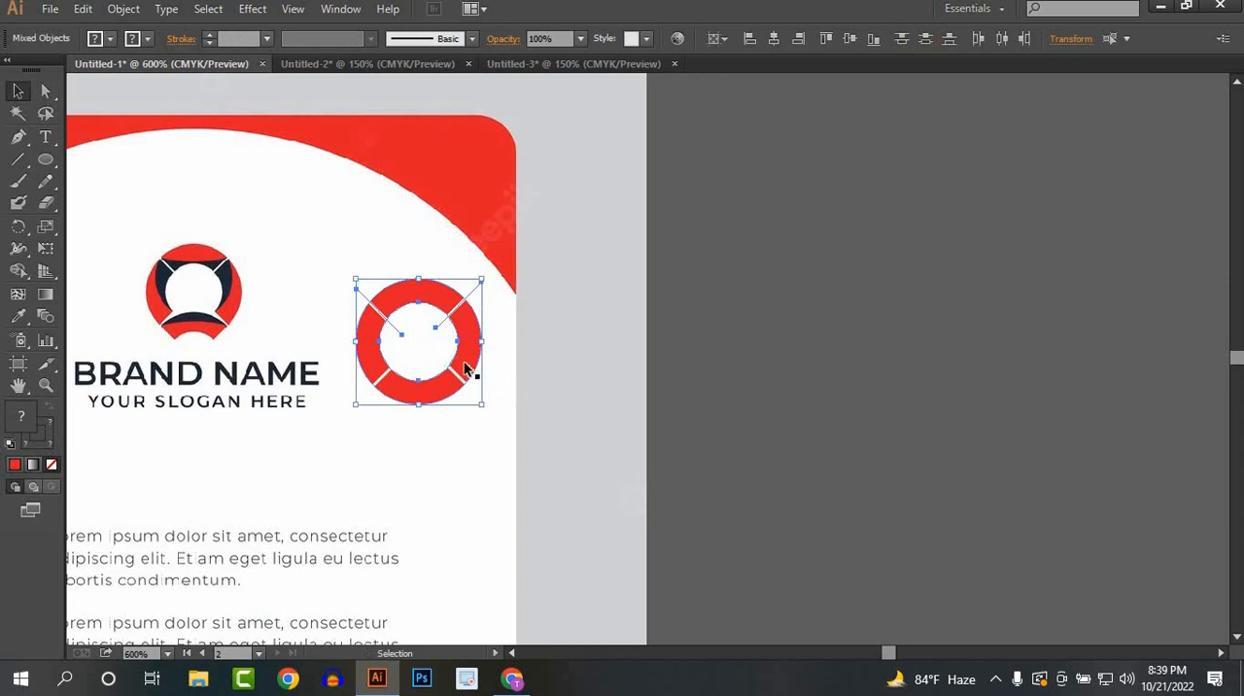
key(ctrl+g)
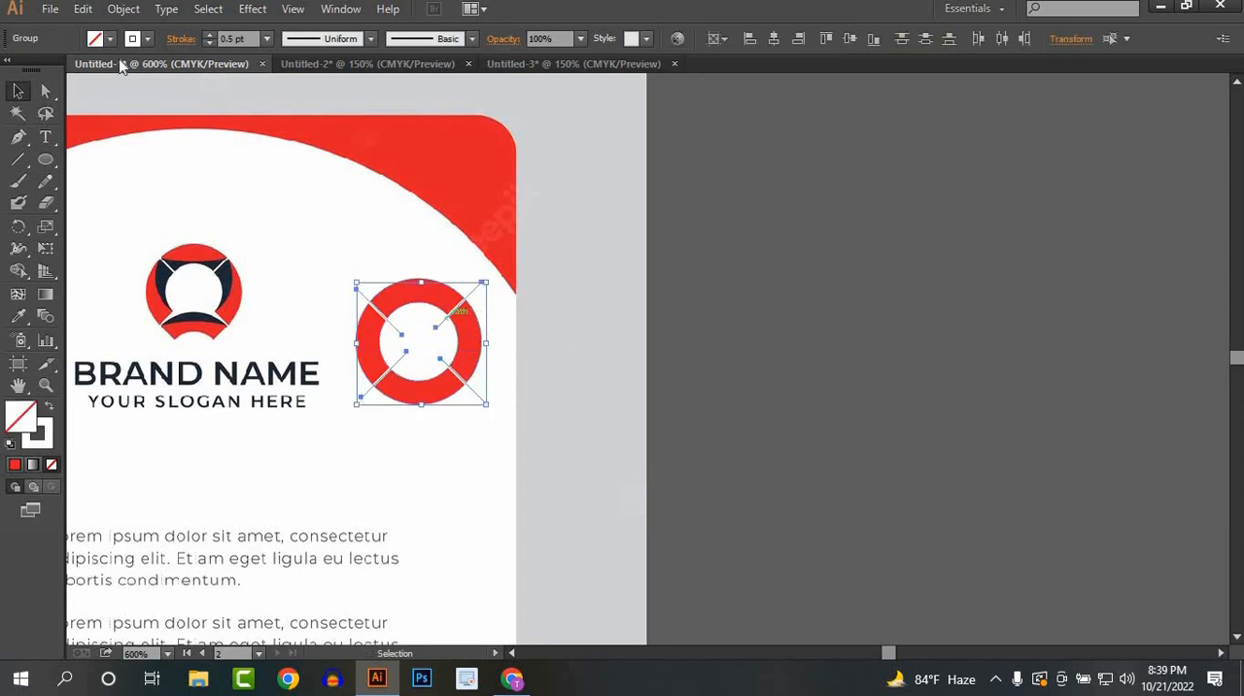
click(126, 10)
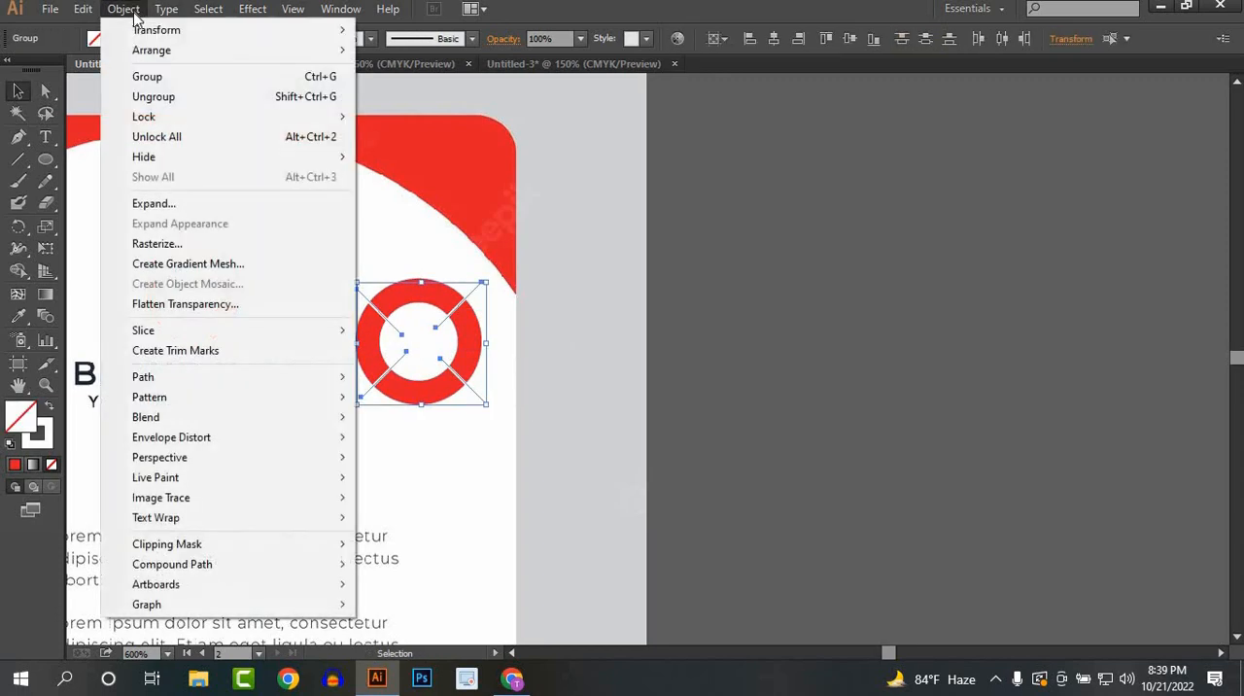
click(151, 203)
click(585, 439)
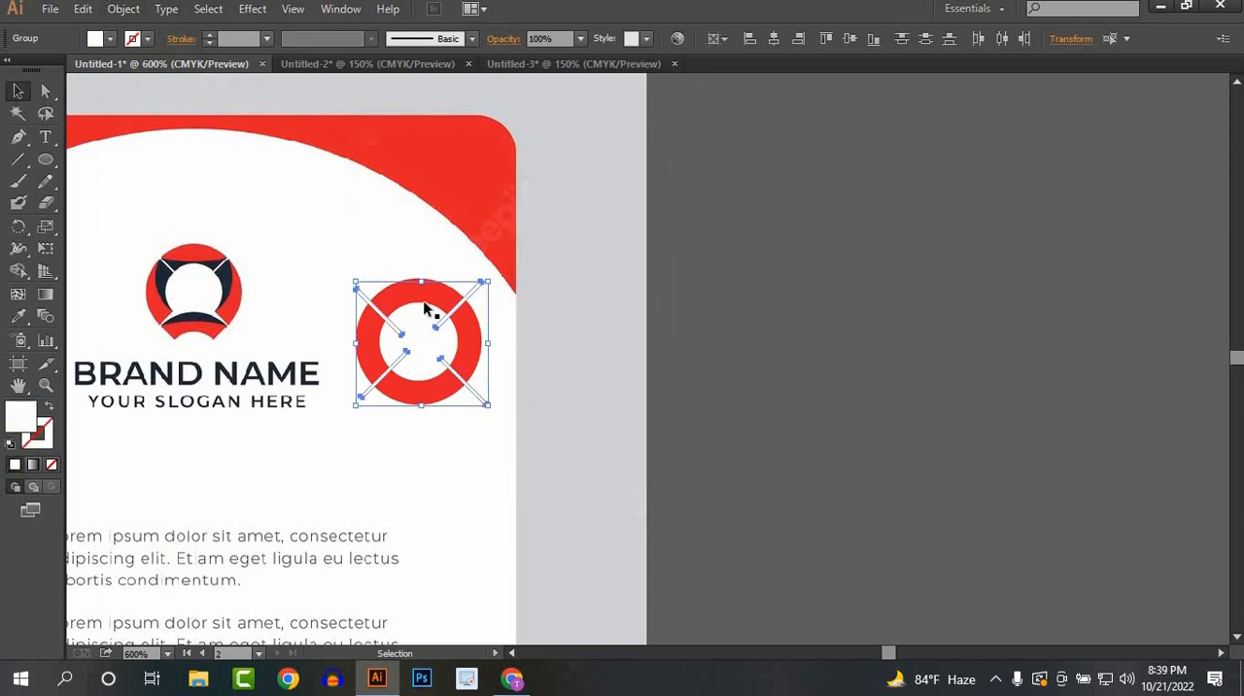
click(547, 369)
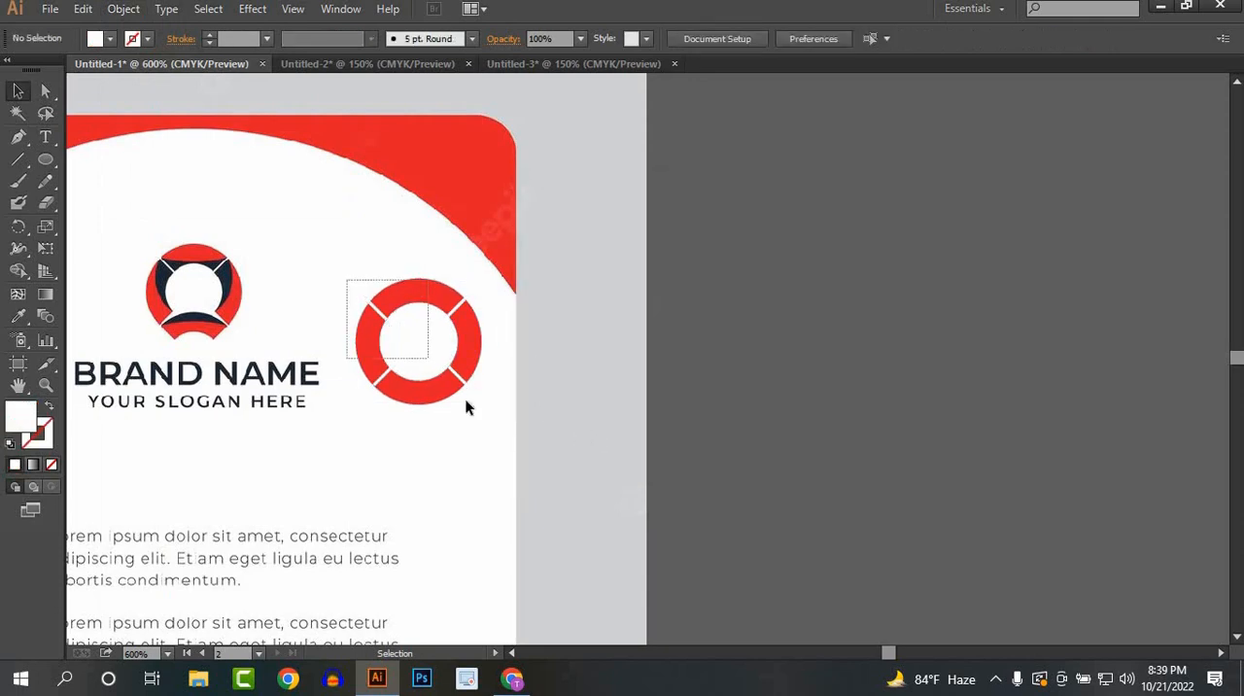
Step: Select the ring with its white strips and remove the two upper strips with Shape Builder, cutting real gaps
drag(466, 406, 478, 411)
scroll(408, 332, up, 3)
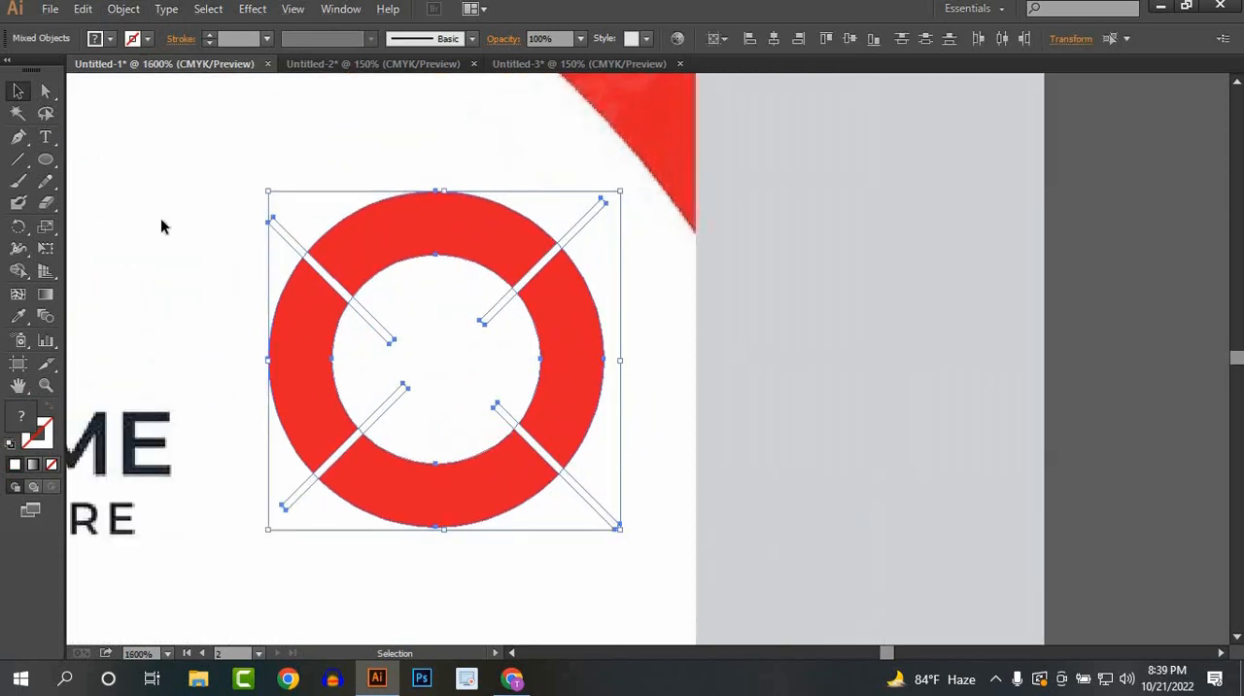
click(19, 270)
scroll(375, 334, up, 1)
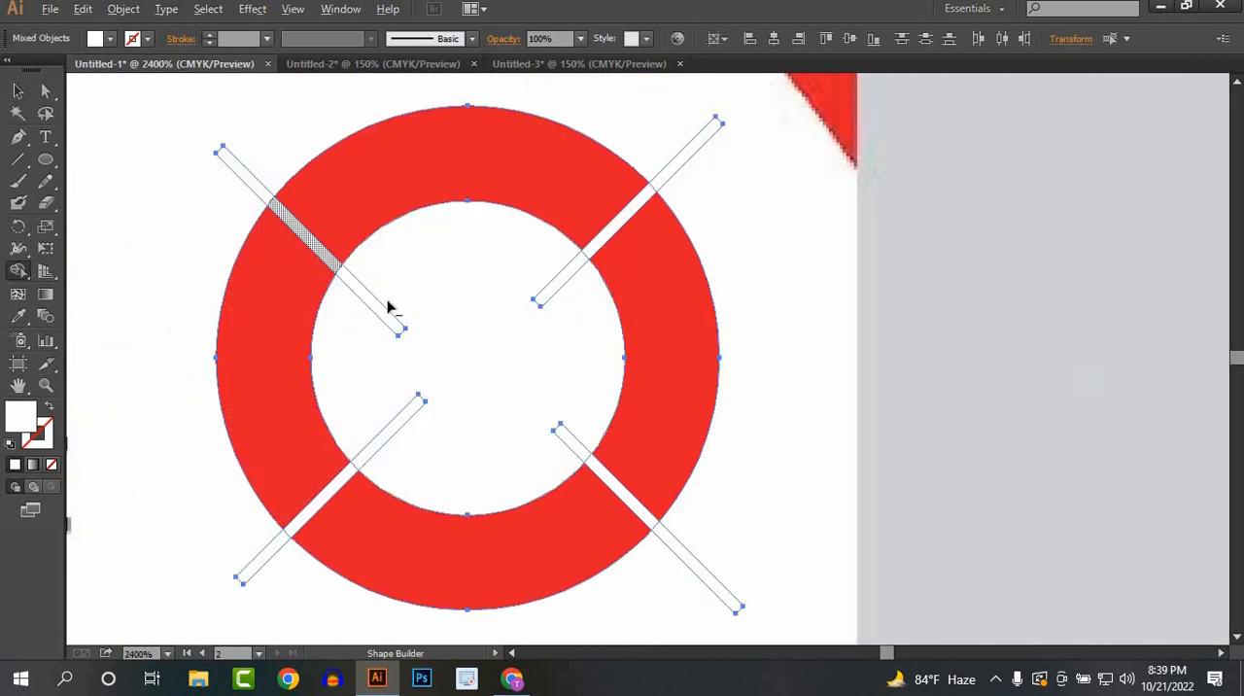
drag(388, 307, 429, 356)
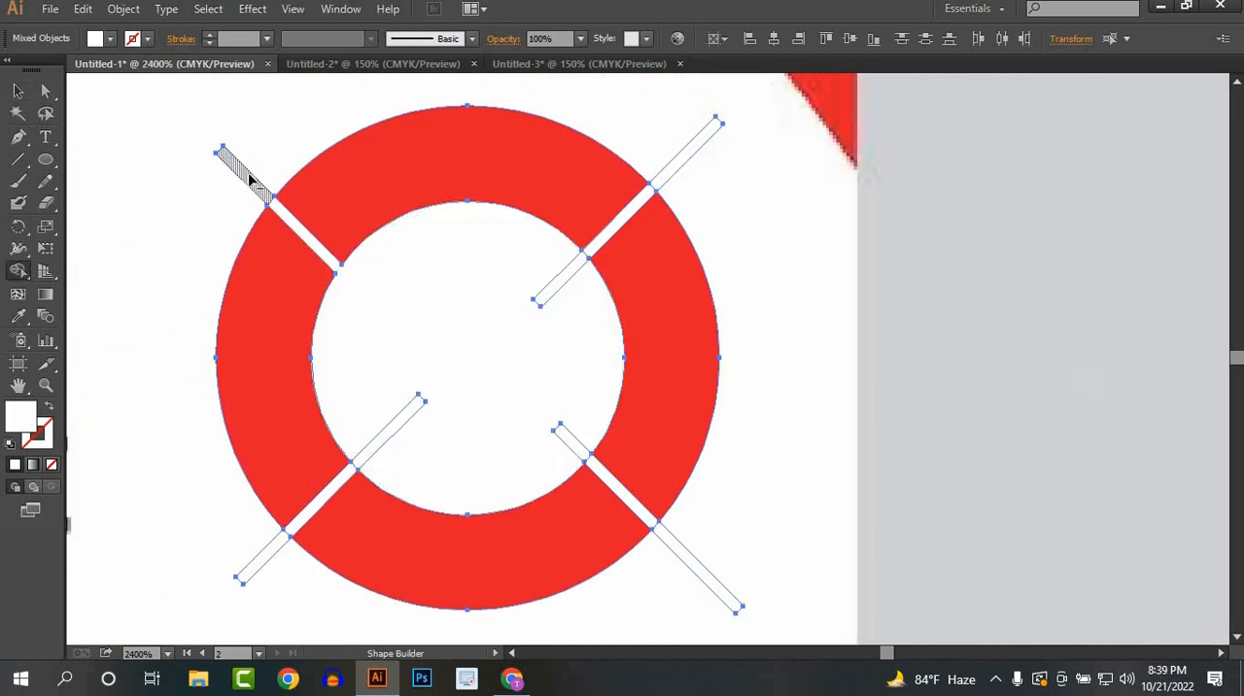
alt+click(249, 183)
alt+click(554, 283)
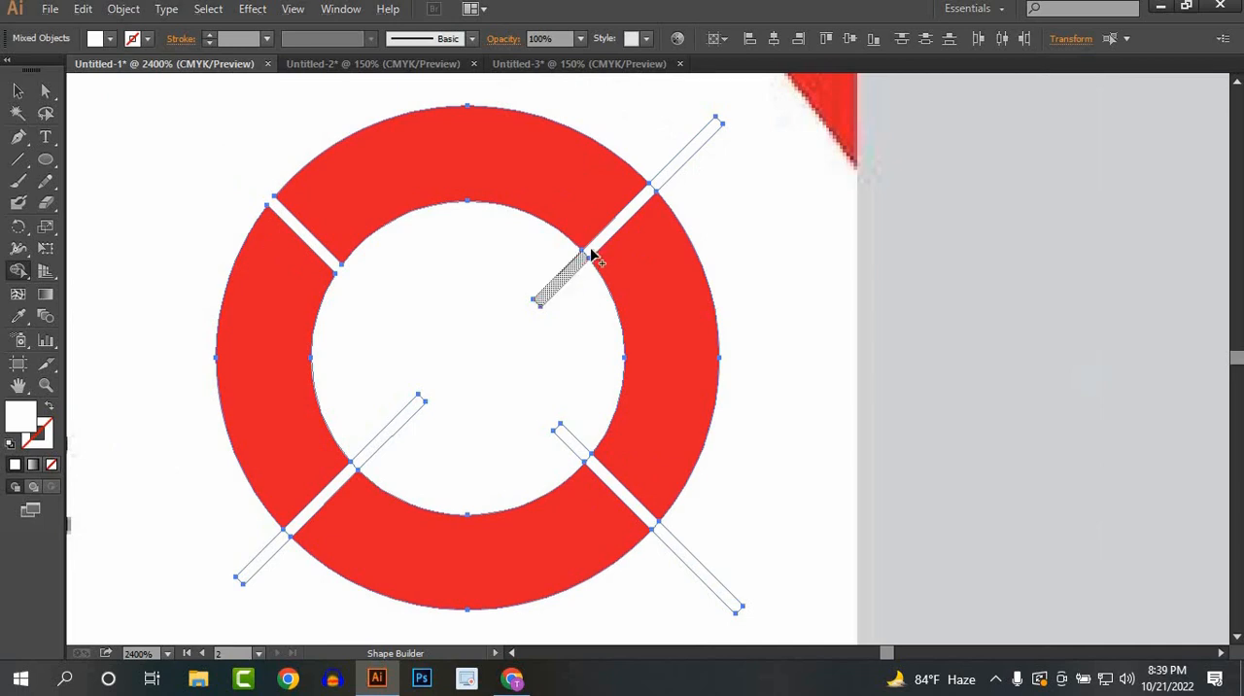
alt+click(670, 171)
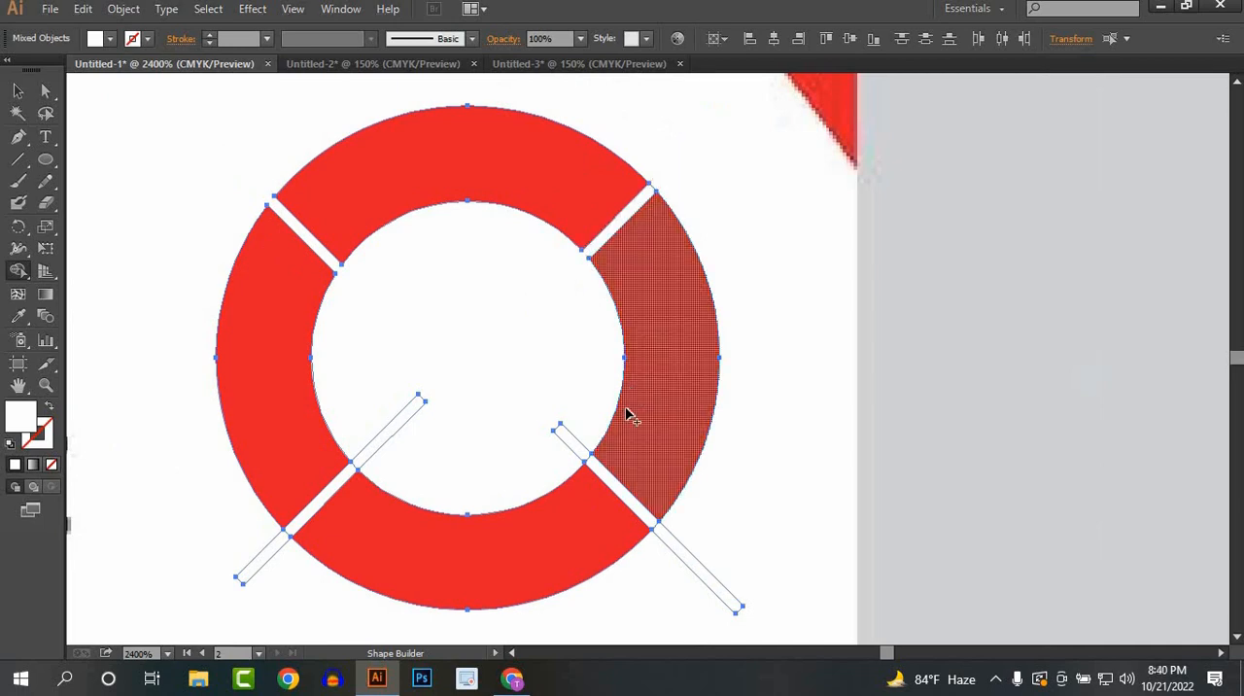
Step: Remove the two lower white strips with Shape Builder, including their ends inside and outside the ring
alt+click(738, 610)
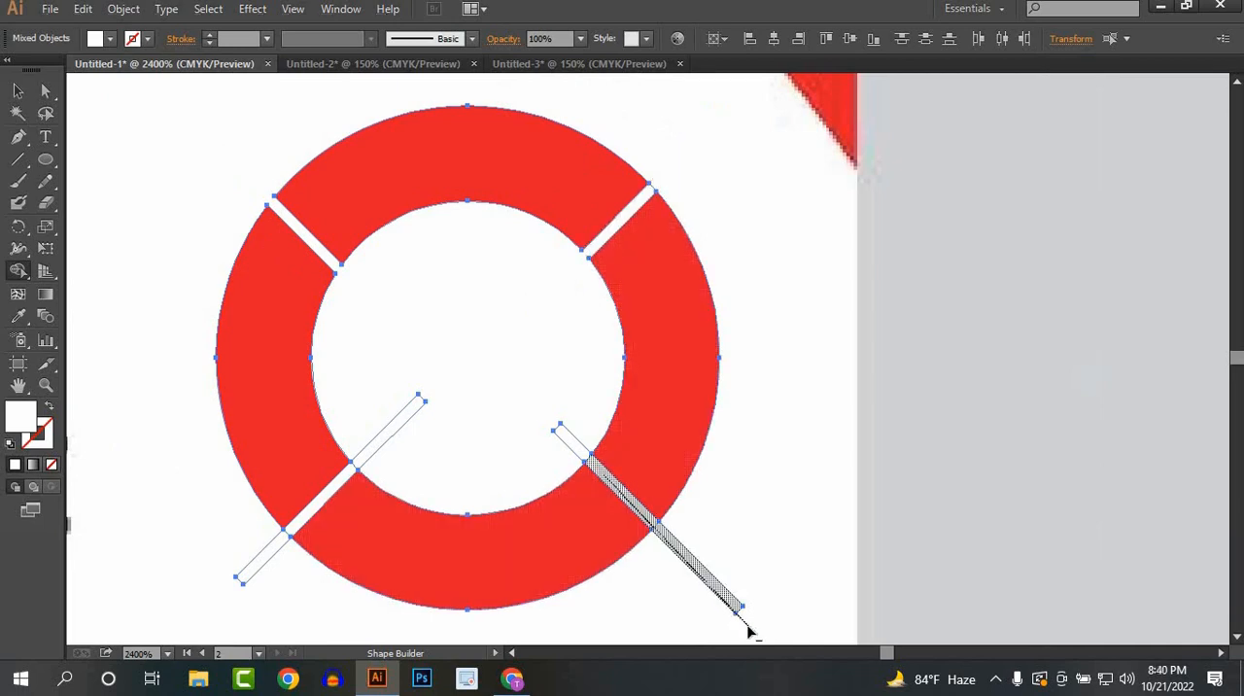
alt+click(563, 440)
alt+click(396, 428)
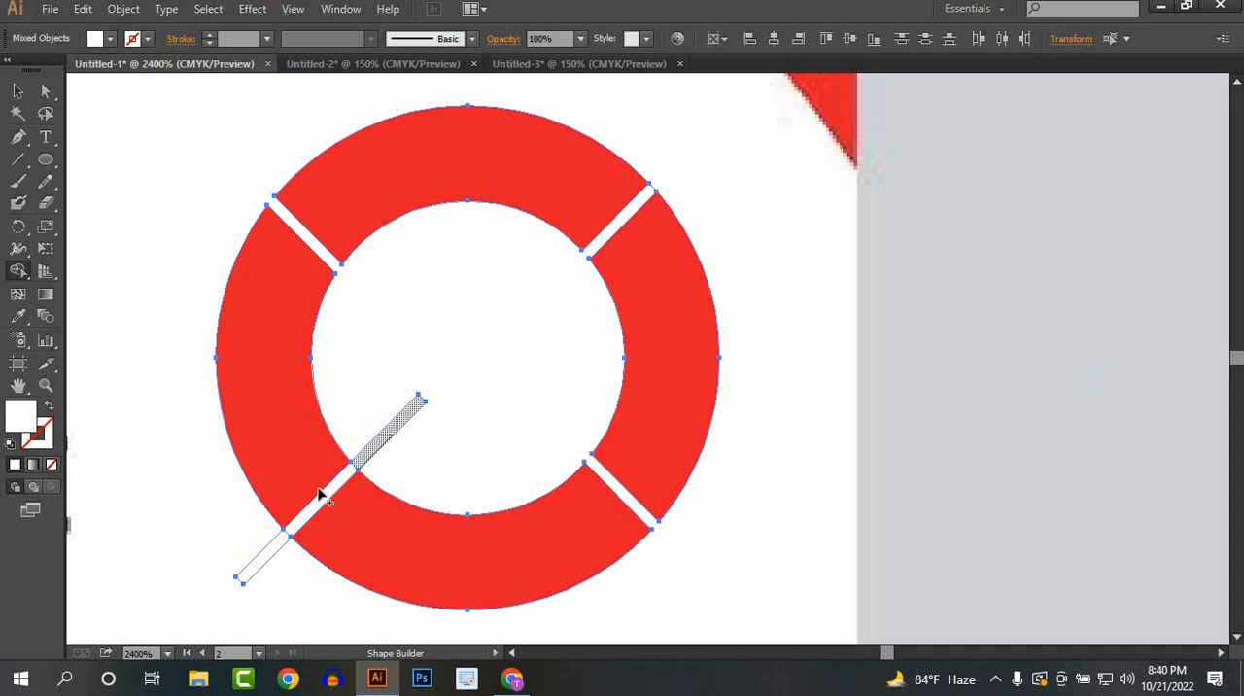
drag(323, 502, 233, 594)
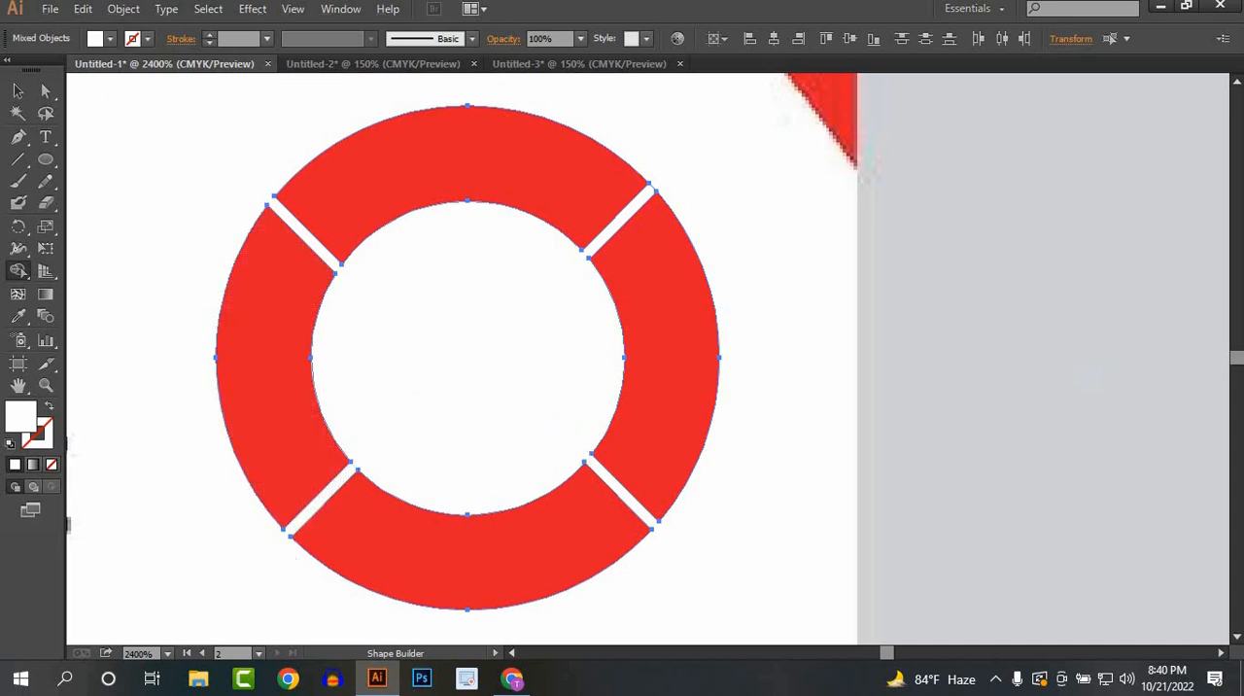
click(18, 91)
click(887, 317)
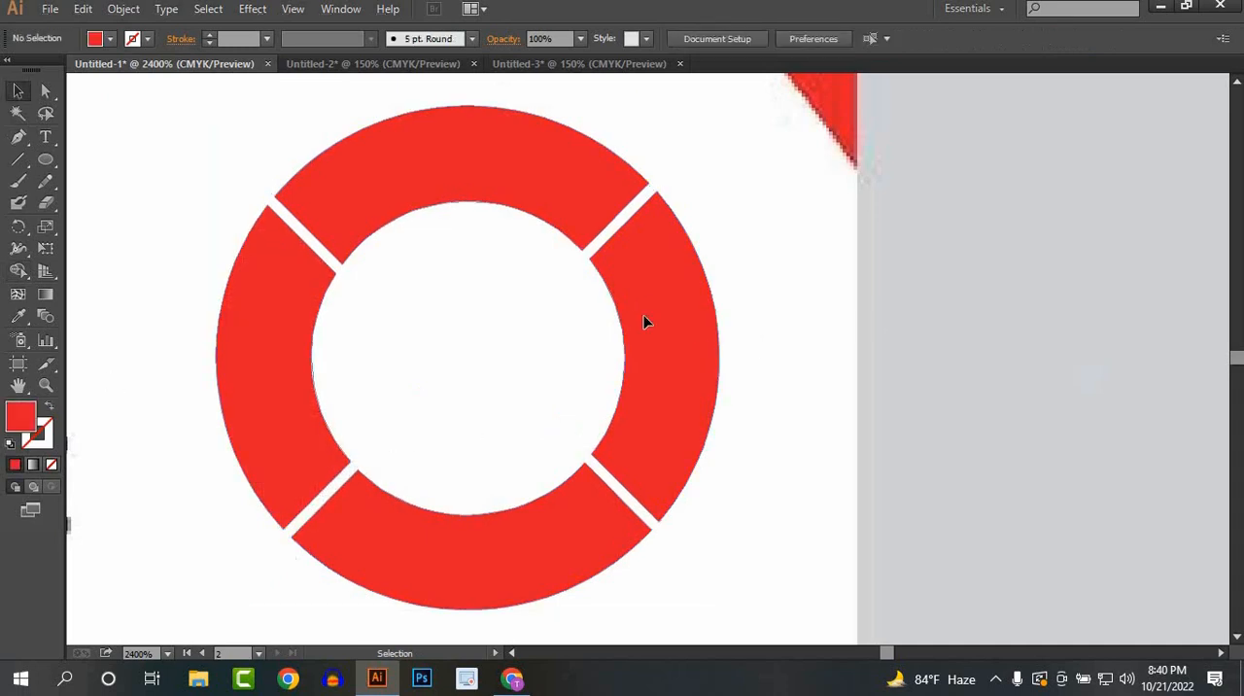
Step: Release the cut ring's compound path and check that each of the four red segments can be selected separately
click(510, 182)
right_click(543, 244)
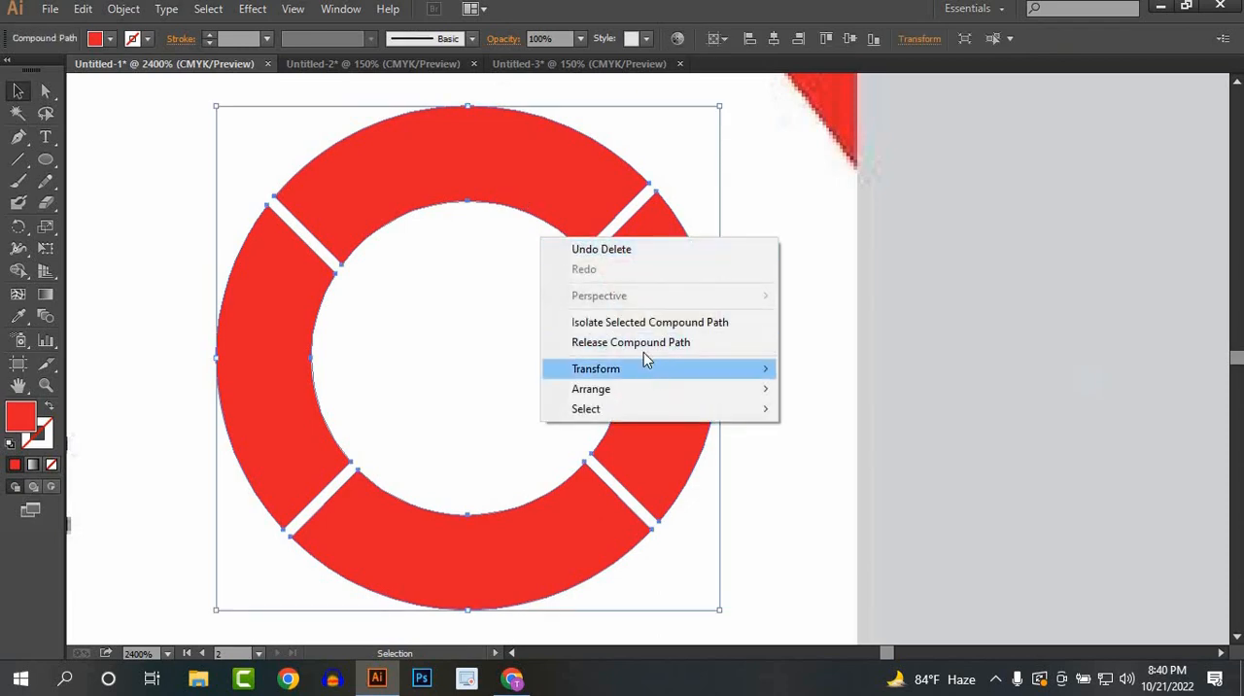
click(638, 345)
click(842, 365)
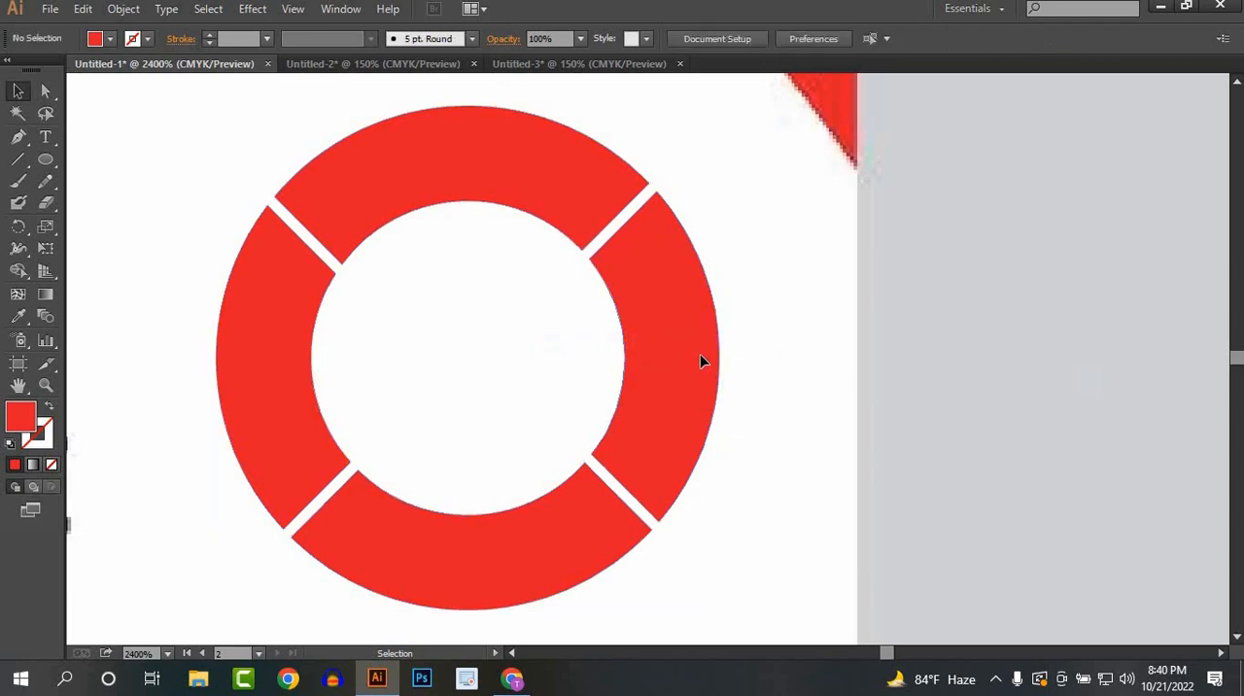
click(699, 353)
click(499, 193)
click(313, 478)
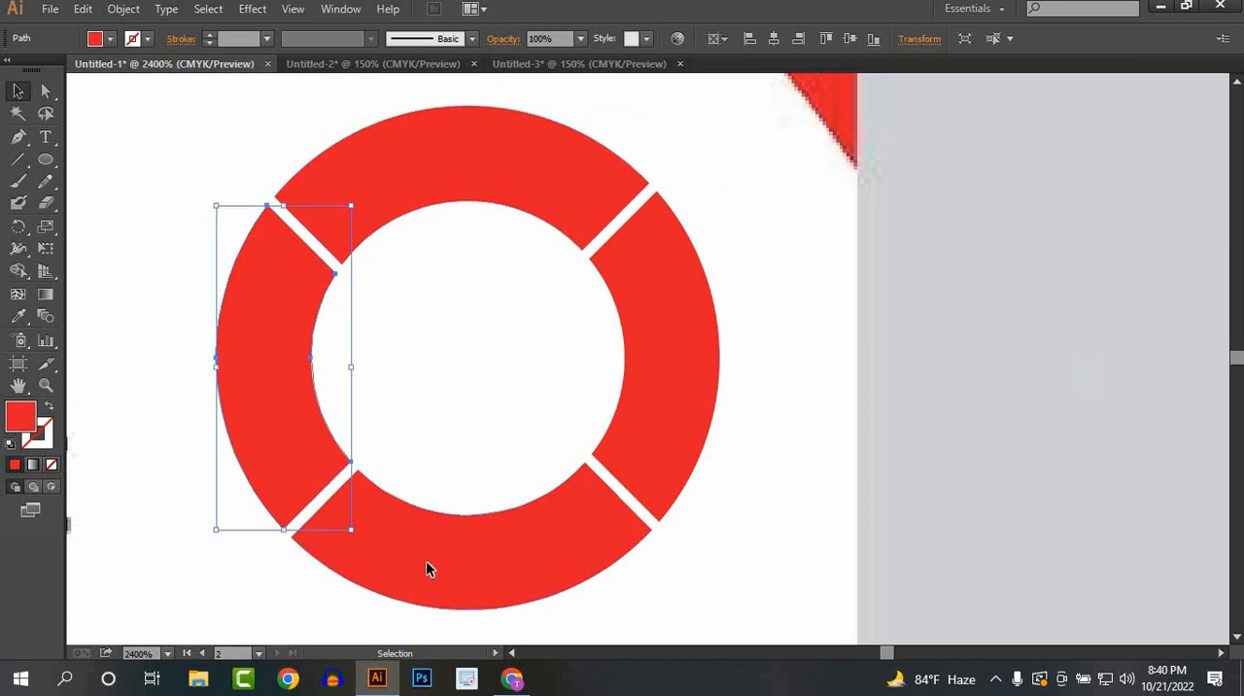
click(426, 559)
click(836, 474)
Step: Draw an unfilled Pen path across the ring's top segment, from its outer left corner to its outer right corner
scroll(599, 447, down, 3)
mouse_move(547, 430)
mouse_down()
mouse_move(665, 416)
mouse_move(541, 416)
mouse_up()
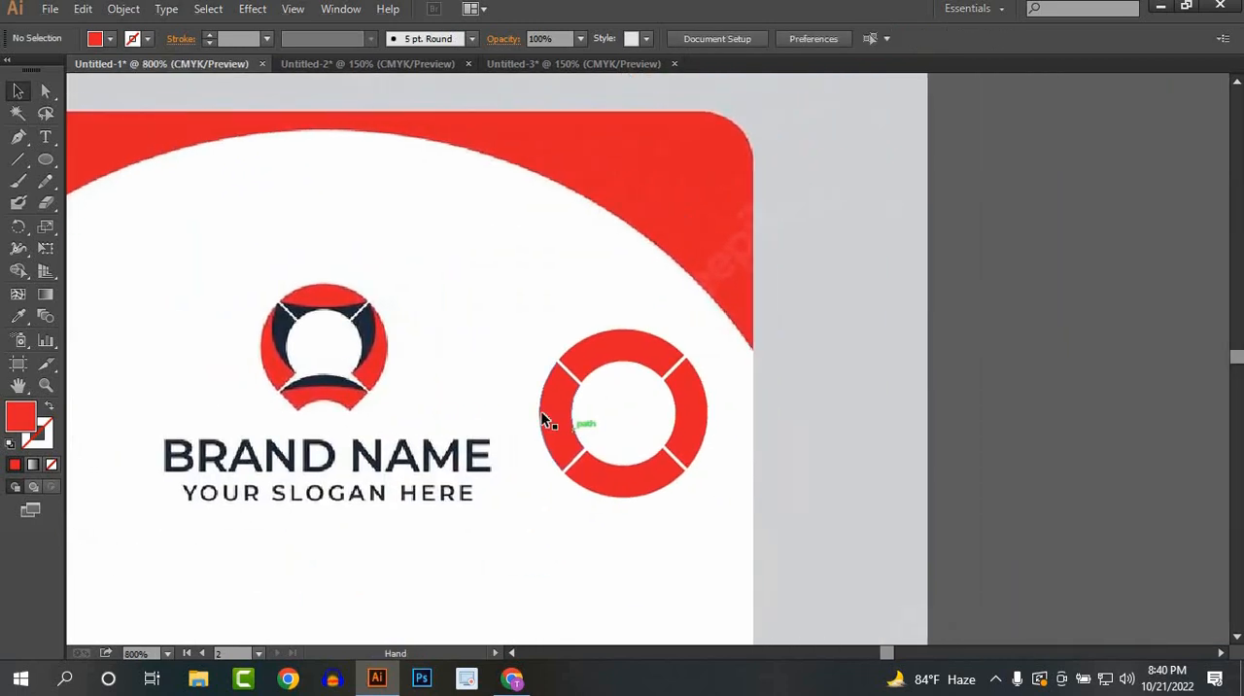
scroll(541, 416, up, 1)
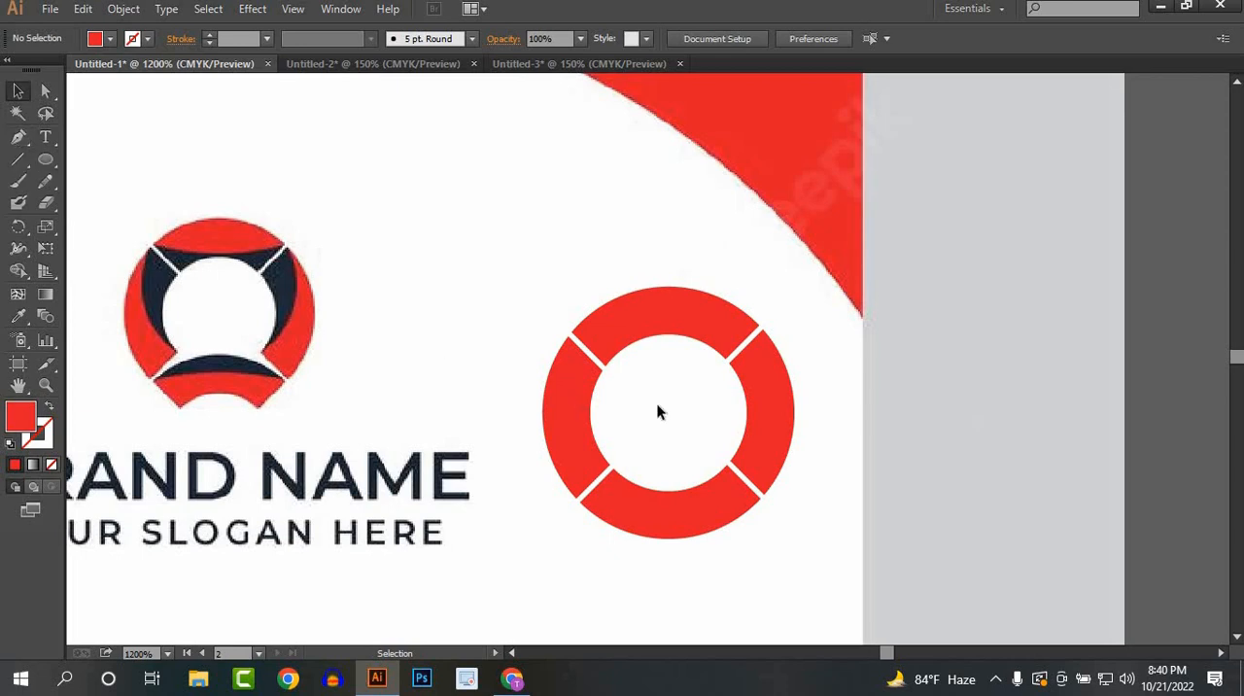
click(19, 138)
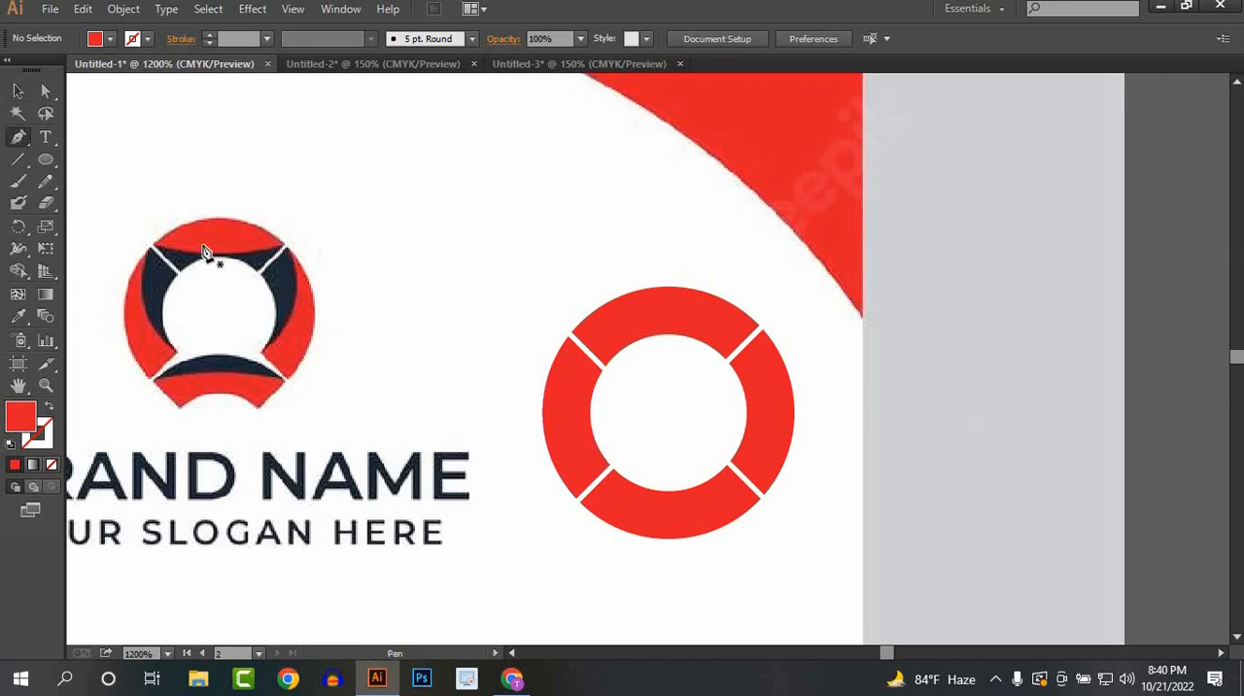
click(571, 334)
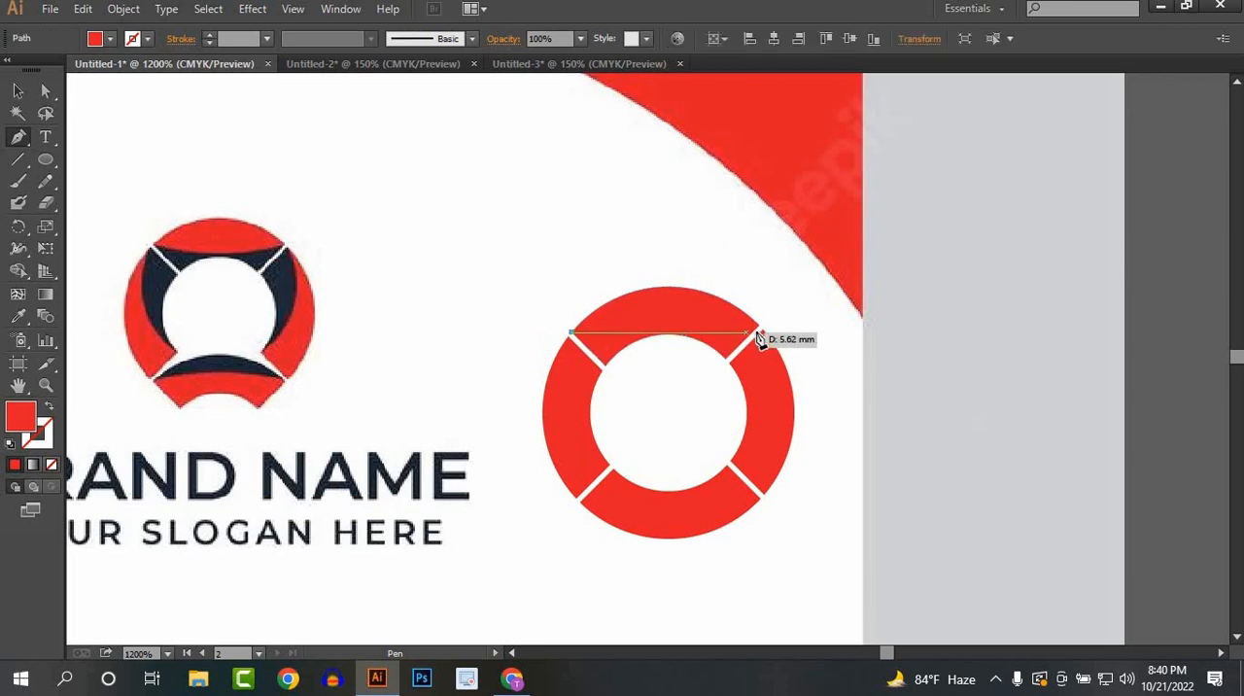
click(761, 329)
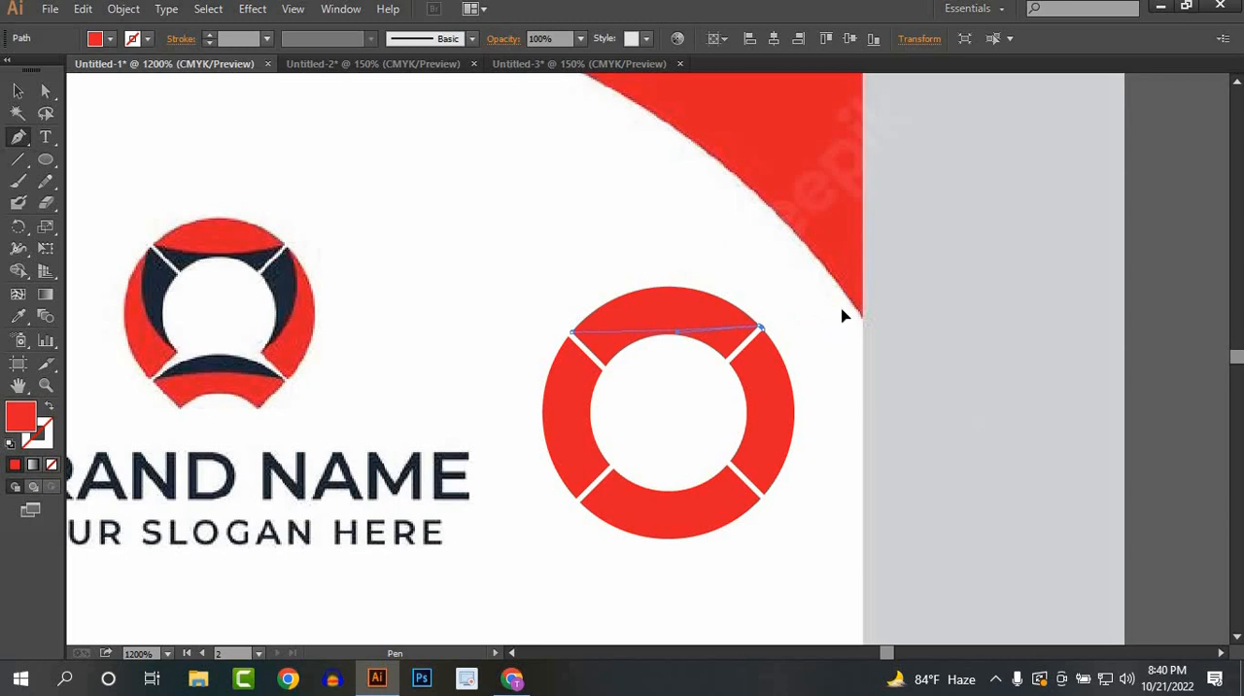
drag(843, 316, 844, 322)
key(ctrl+z)
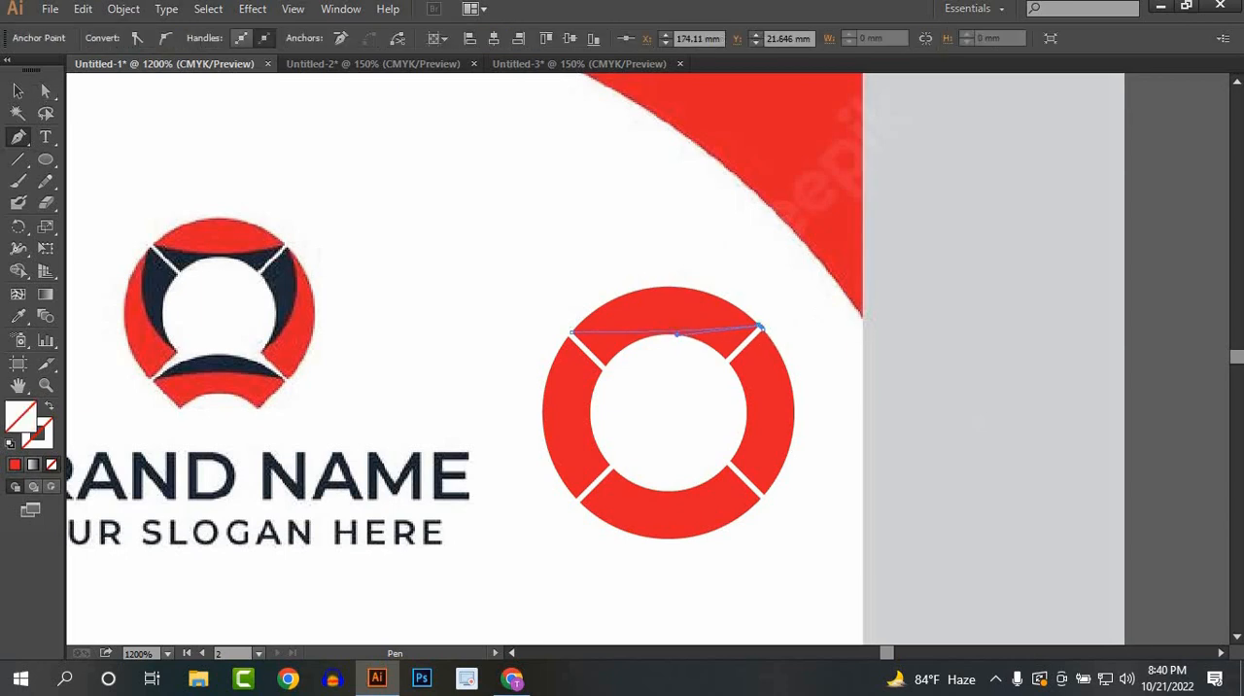
click(19, 92)
click(979, 428)
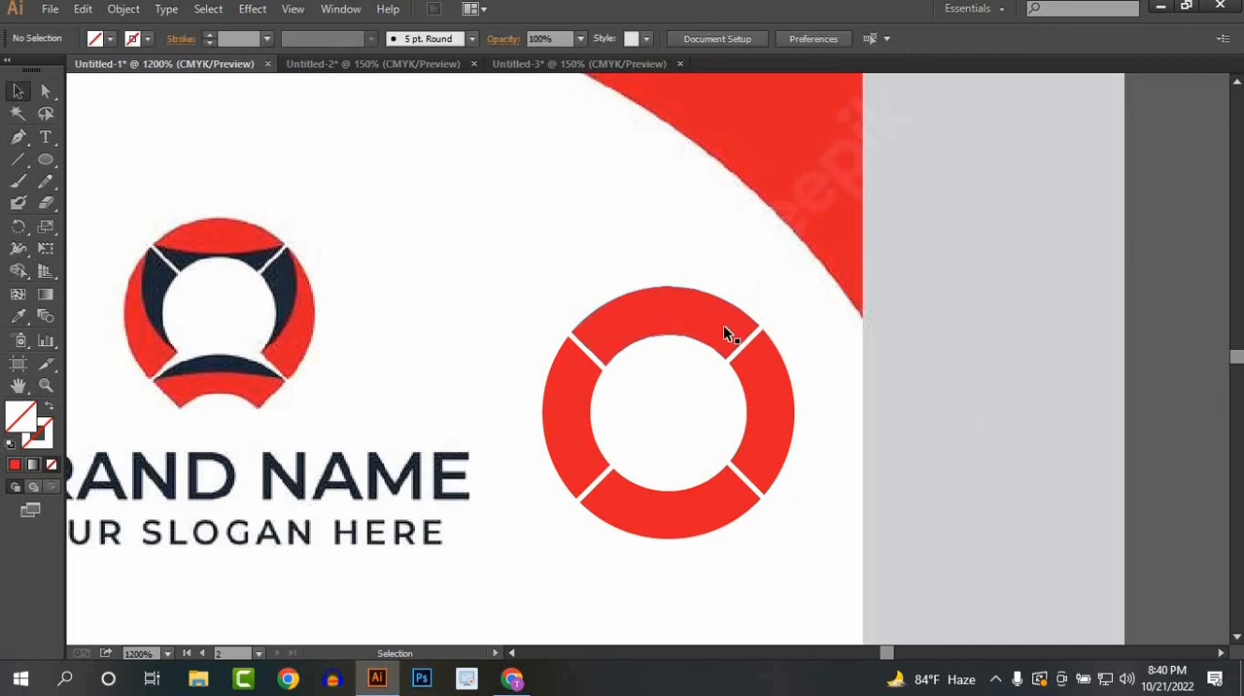
Step: Fill the part of the ring's top segment below the drawn line black with Shape Builder
drag(644, 264, 684, 352)
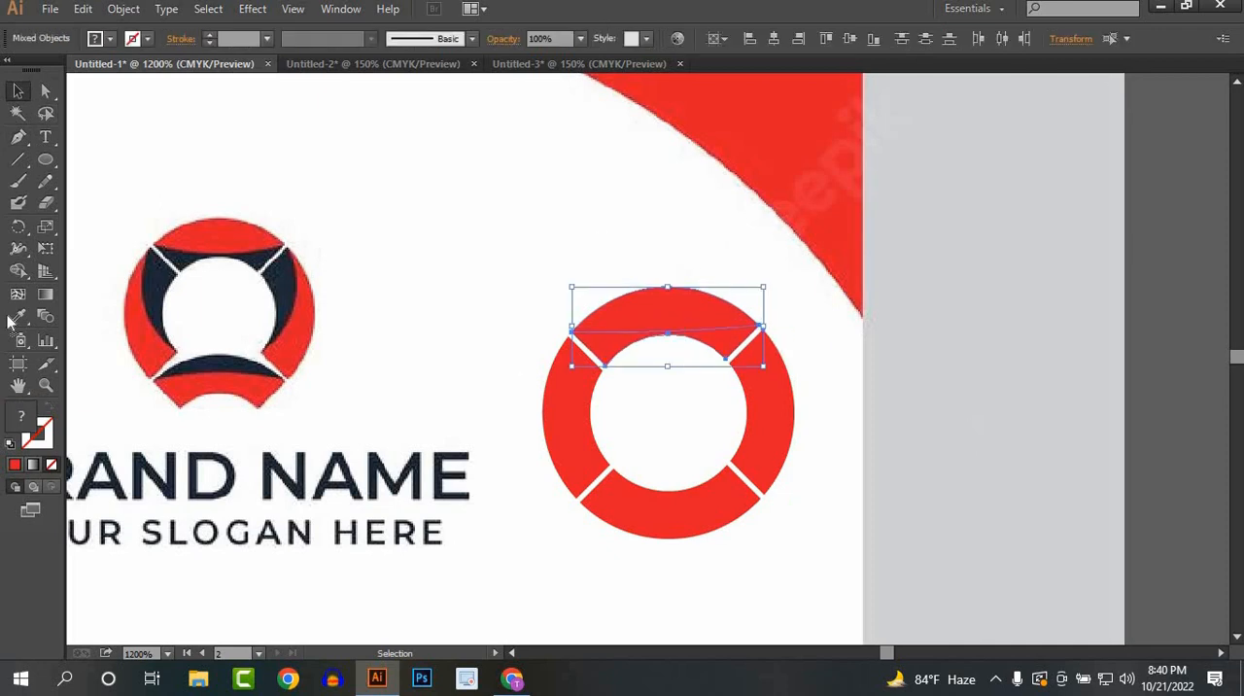
click(17, 271)
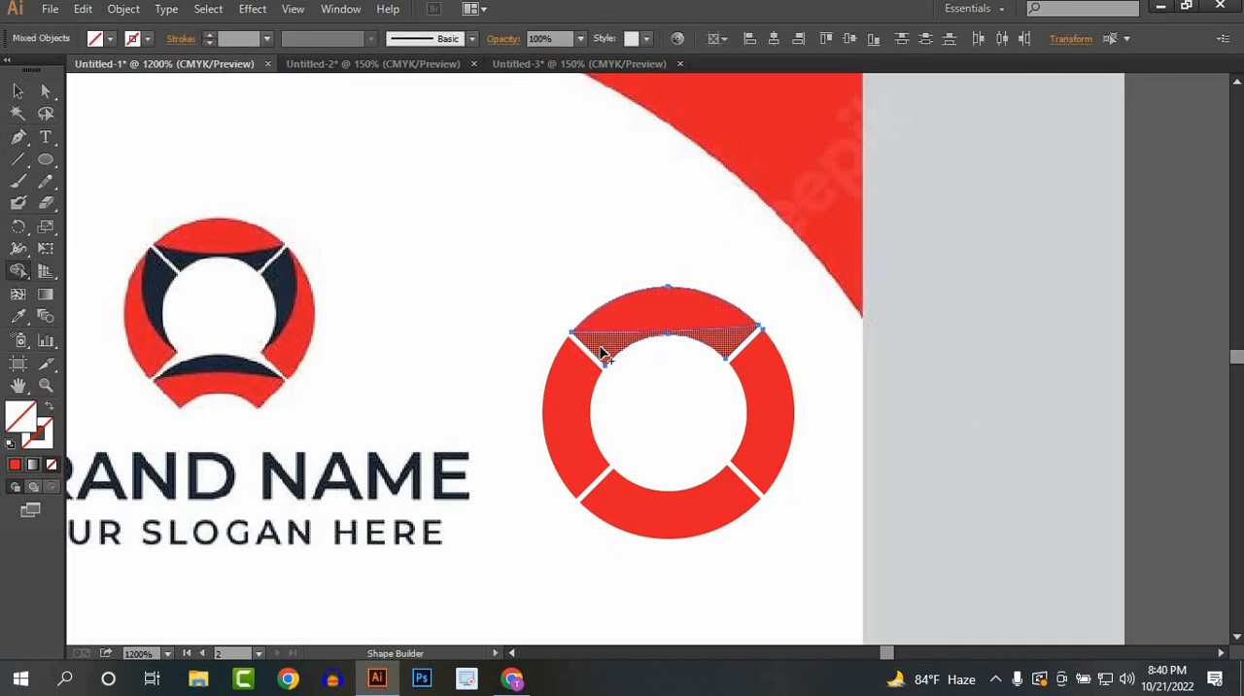
click(111, 39)
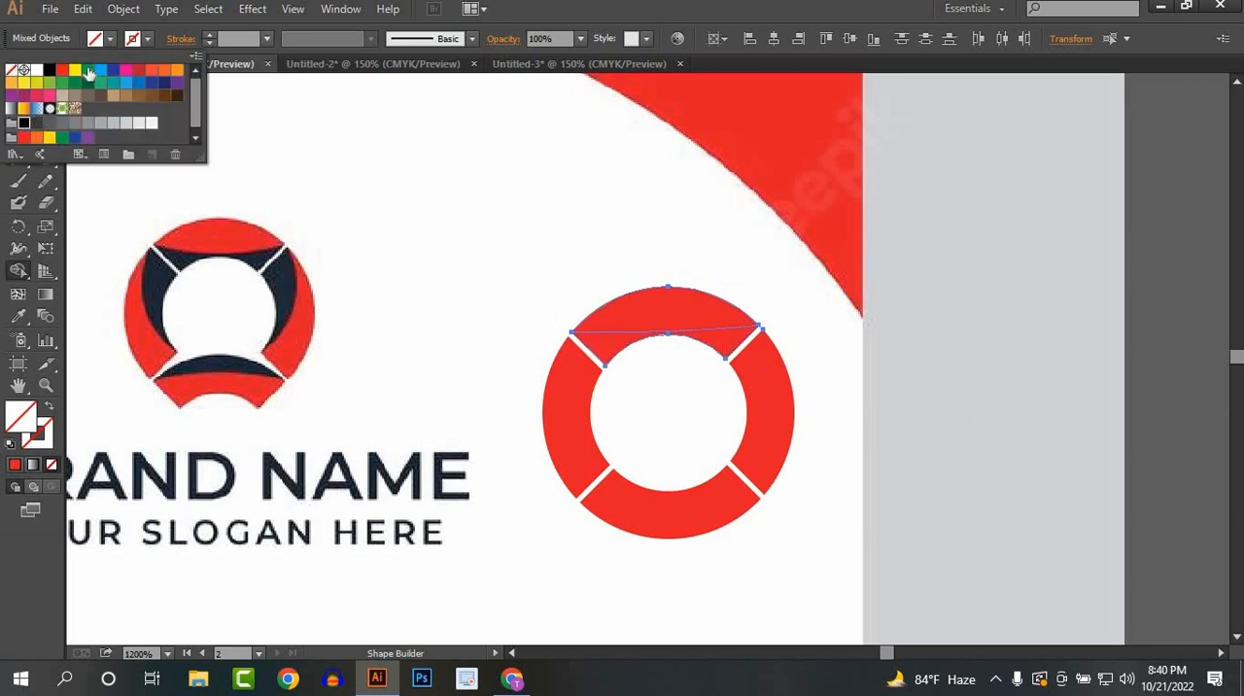
click(50, 71)
click(112, 40)
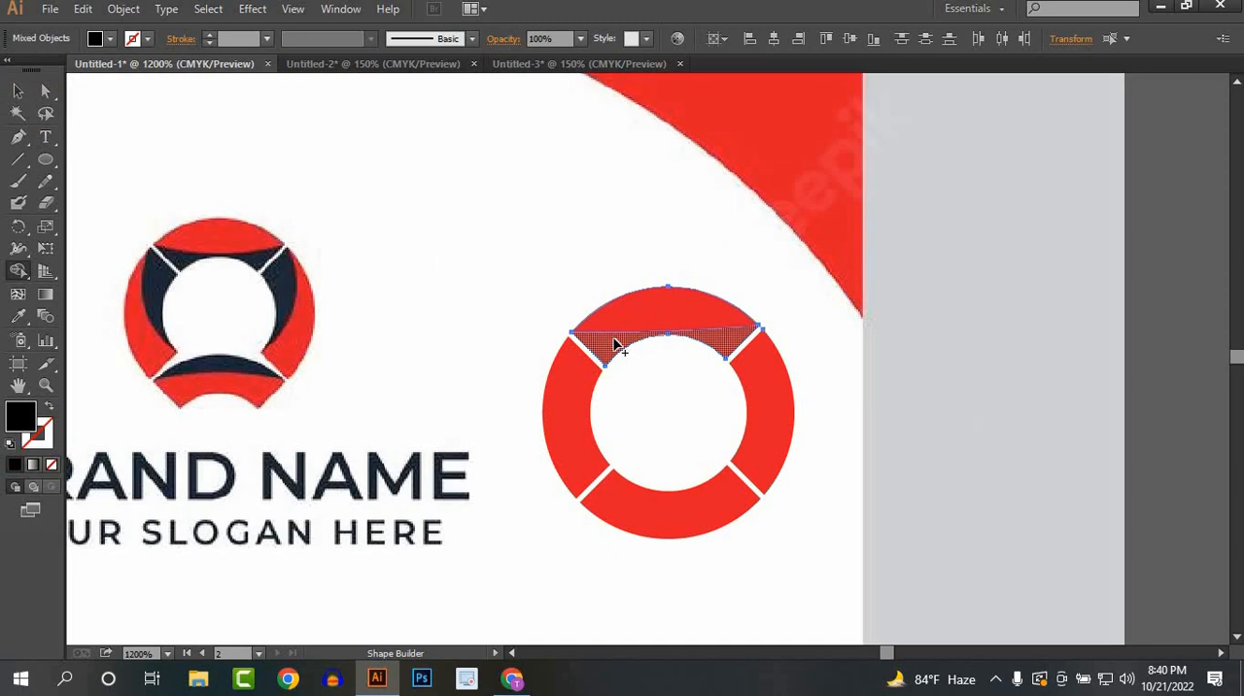
click(617, 346)
click(22, 92)
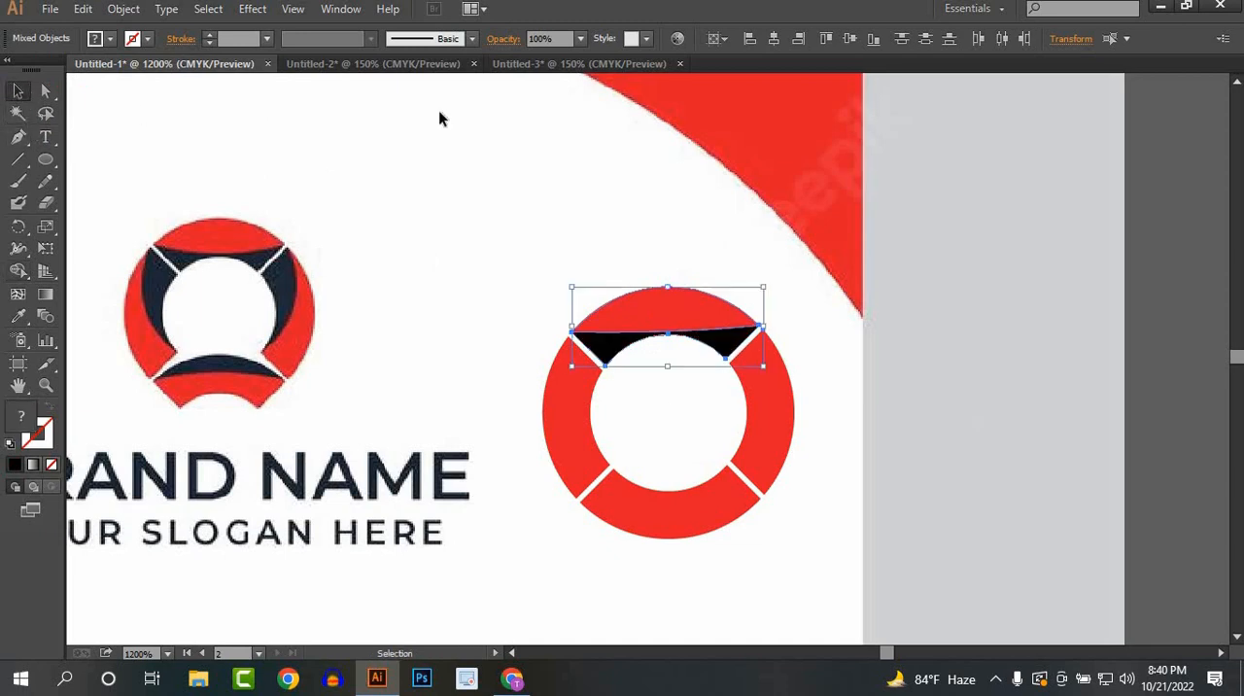
click(438, 114)
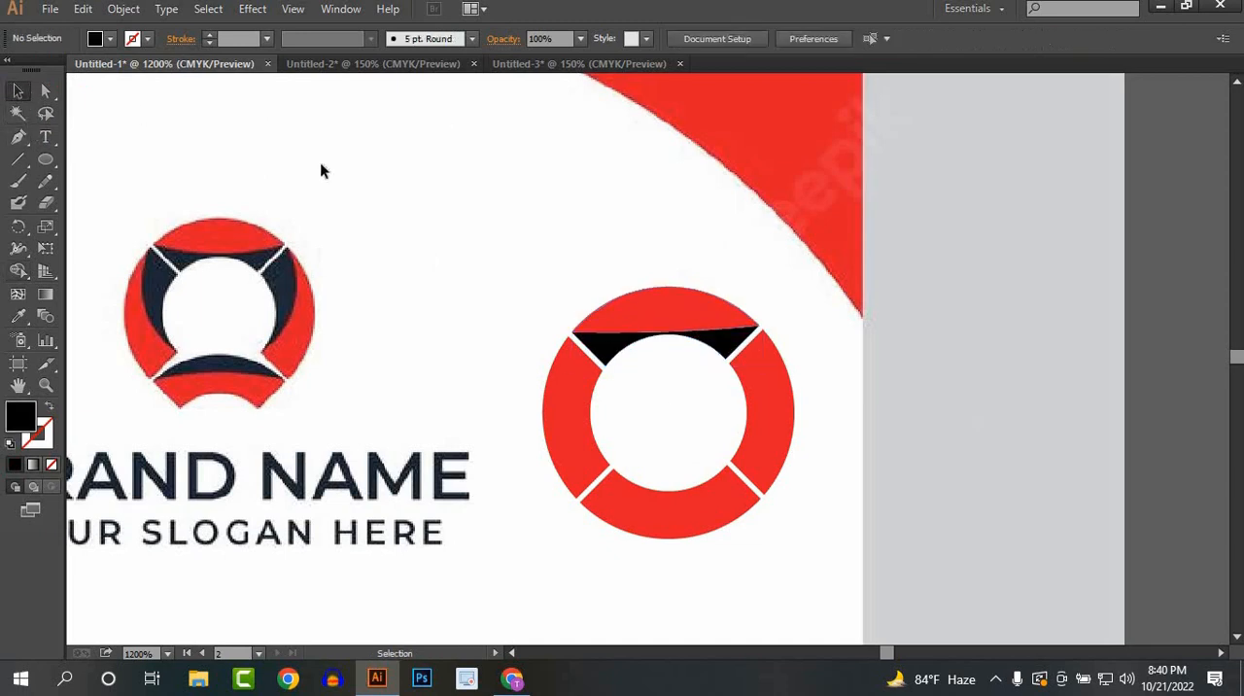
Step: Draw an unfilled curved Pen path across the ring's left segment, from its upper outer corner to its lower inner corner
click(19, 137)
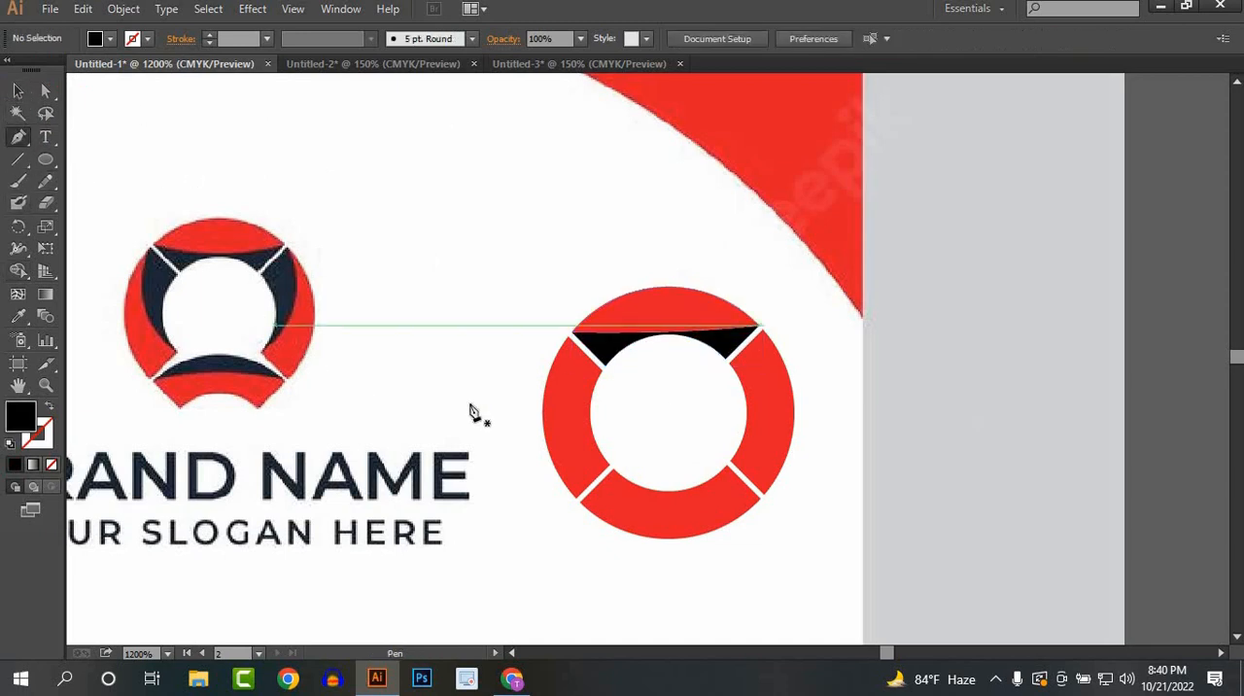
click(568, 337)
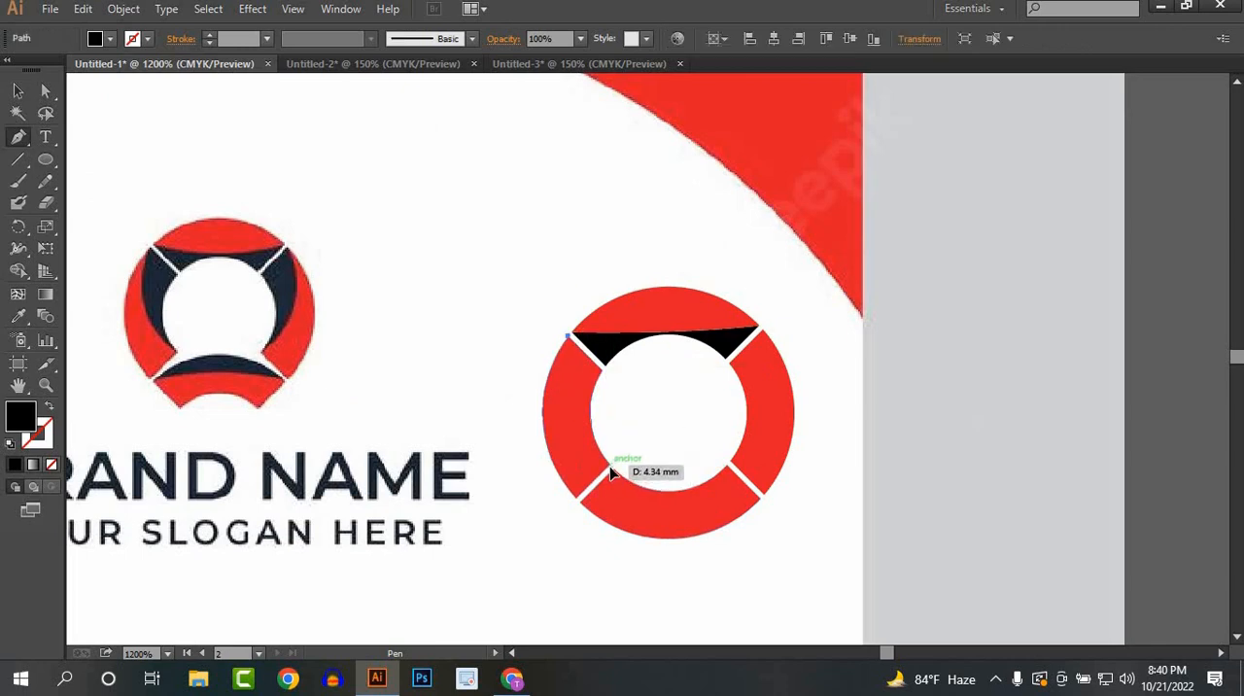
drag(611, 469, 676, 517)
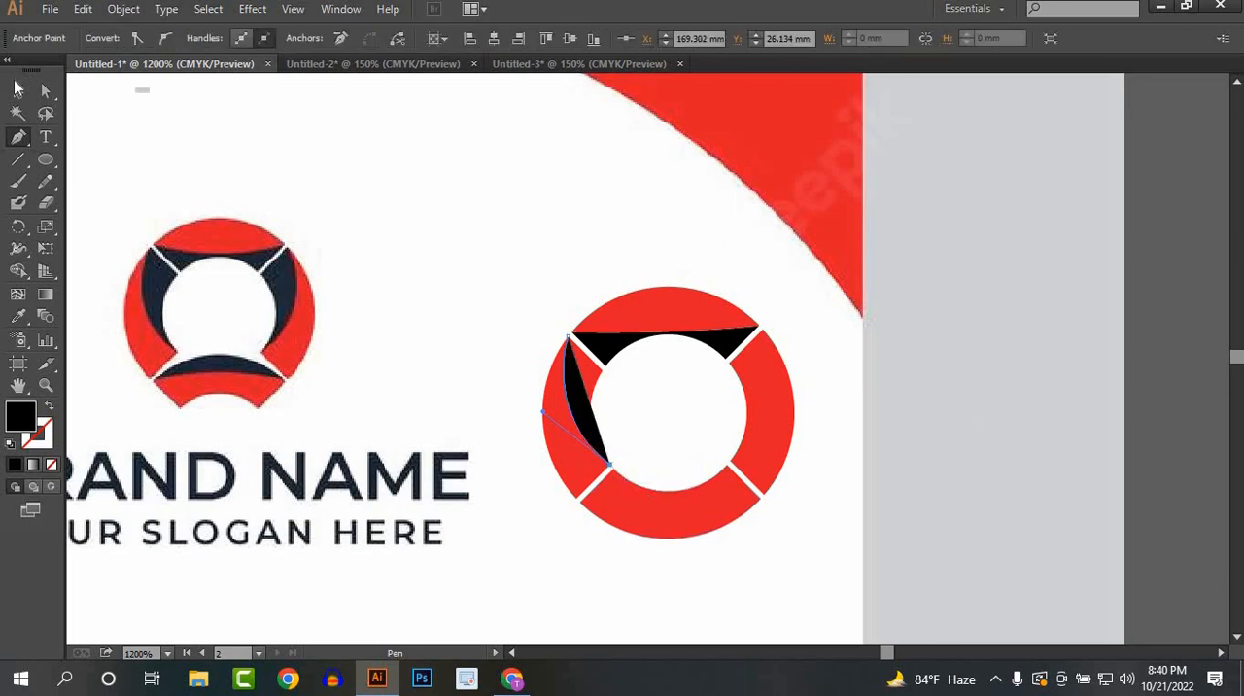
key(v)
click(586, 418)
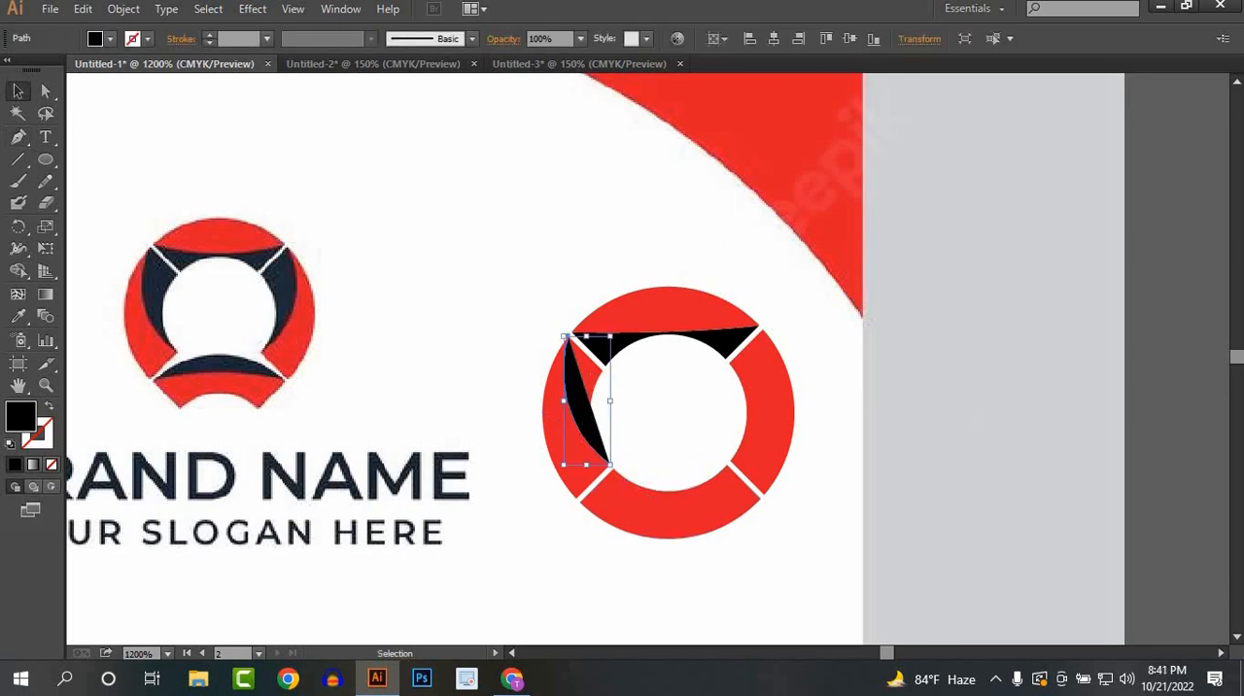
click(100, 42)
click(100, 43)
click(109, 42)
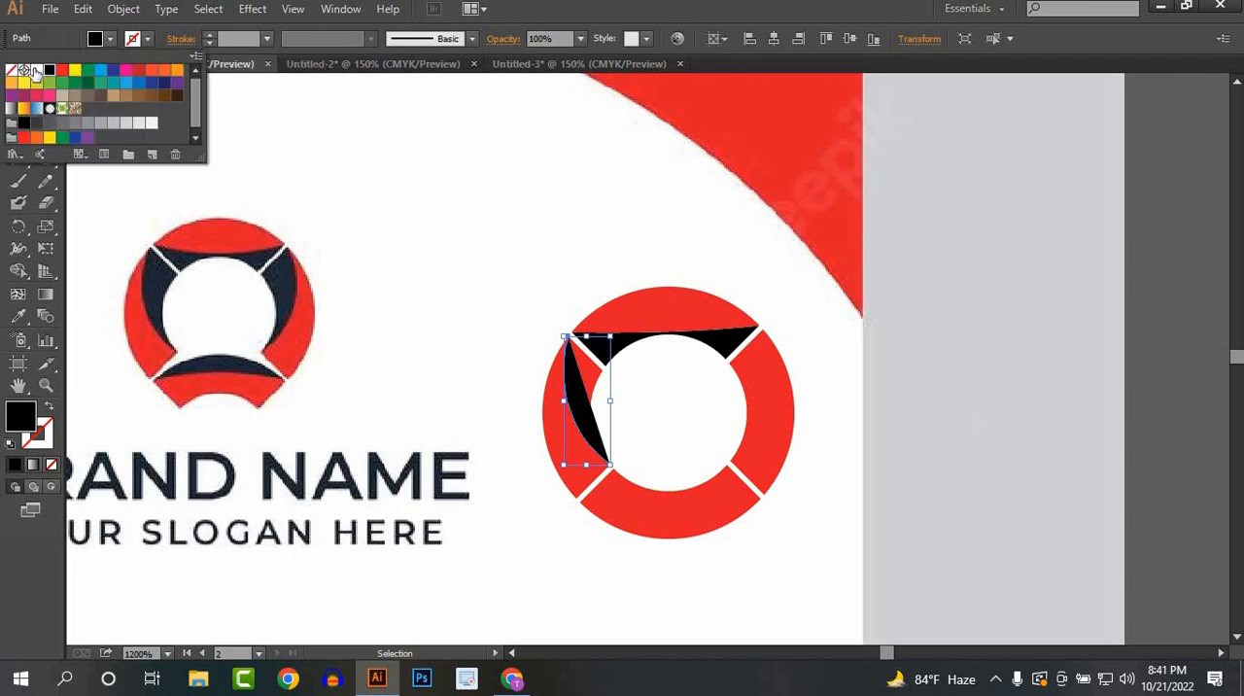
click(20, 72)
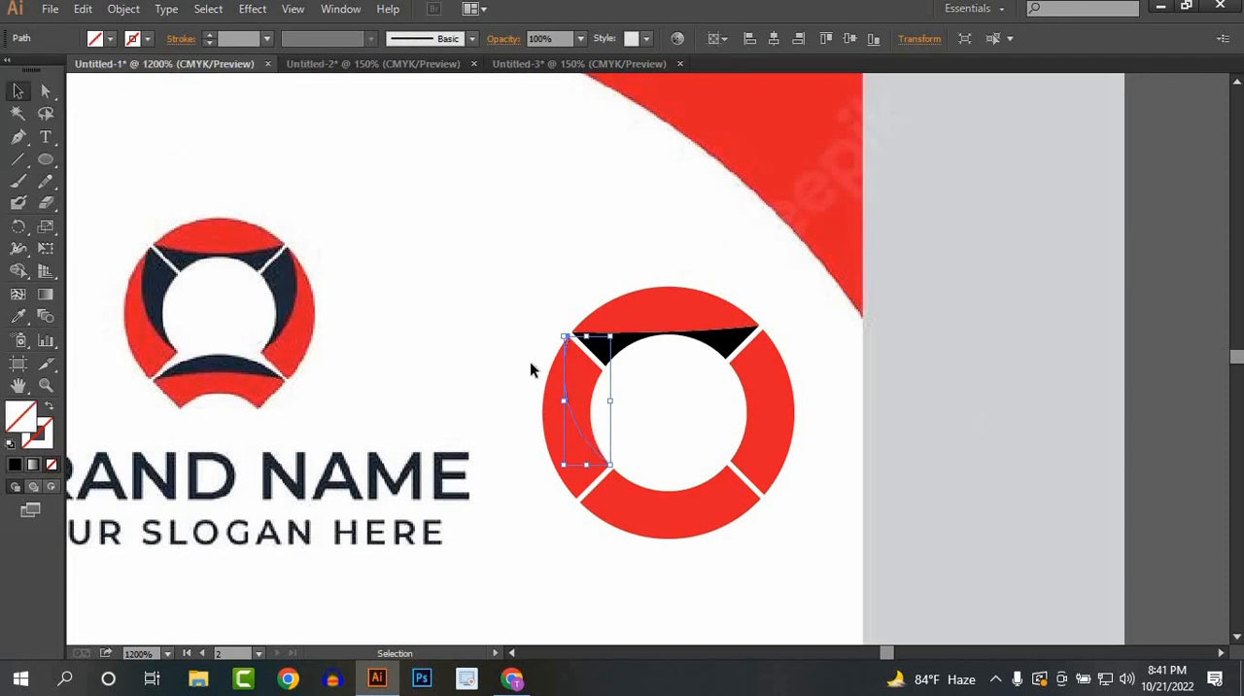
Step: Split the ring's left segment along the curved path with Shape Builder, separating the inner crescent
click(539, 398)
drag(530, 389, 604, 431)
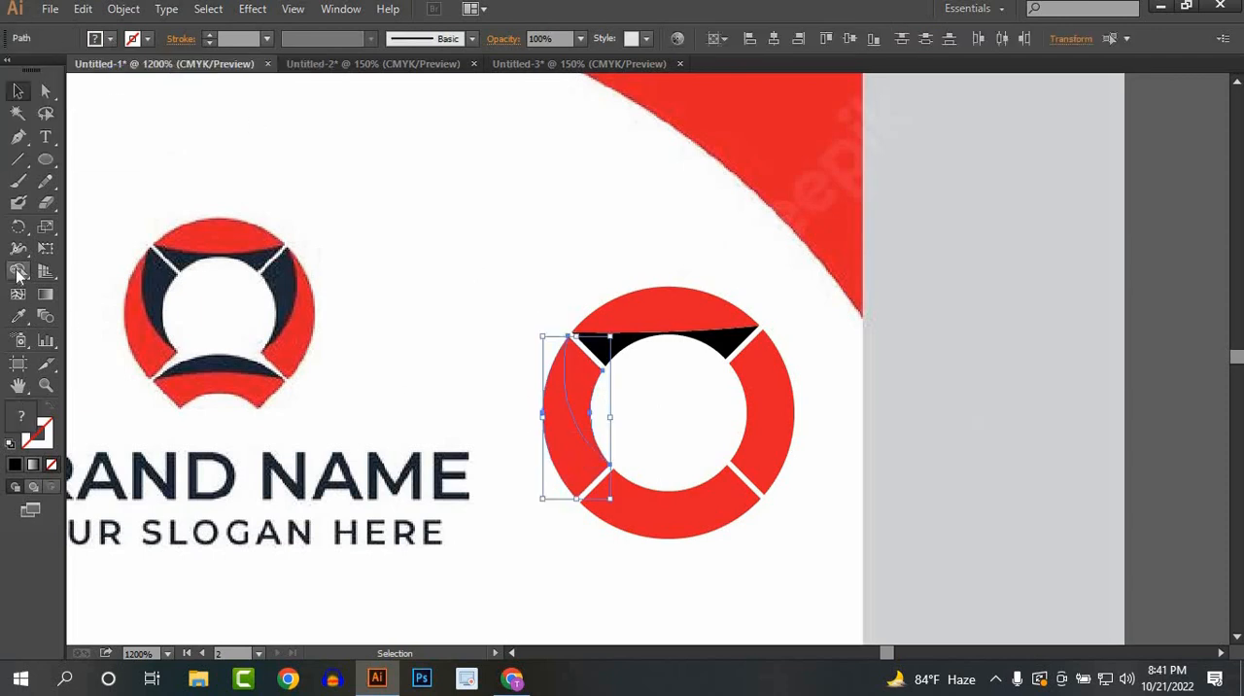
click(17, 271)
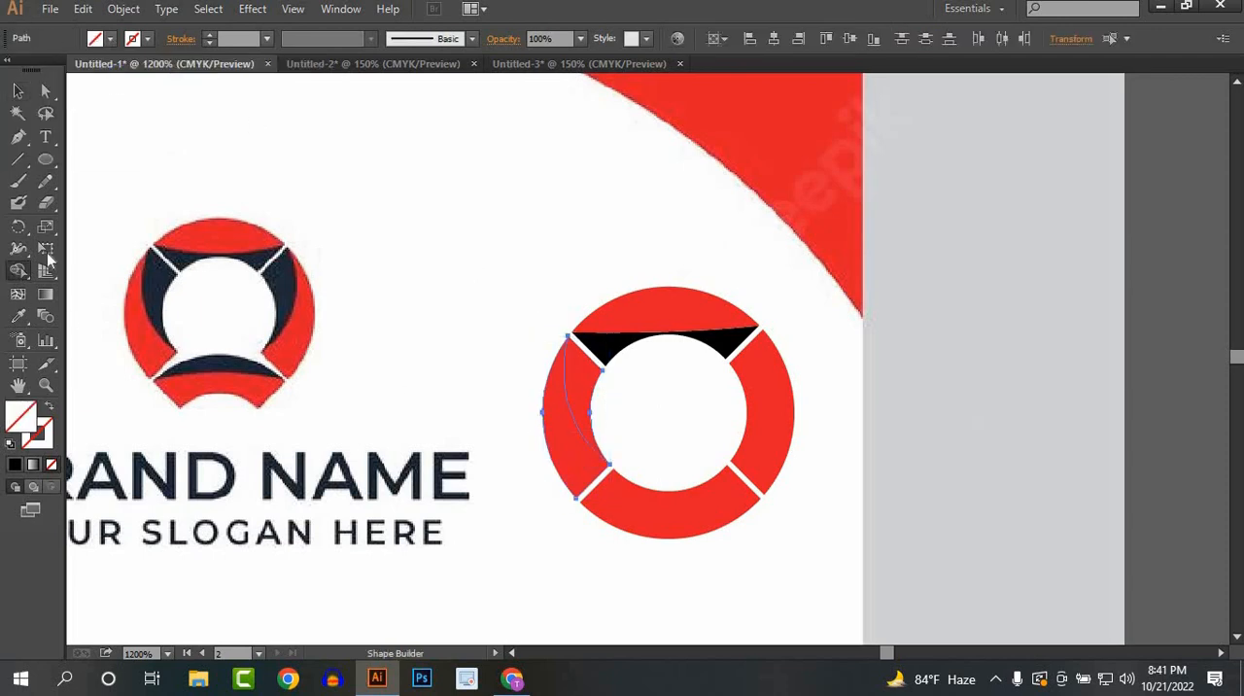
click(586, 409)
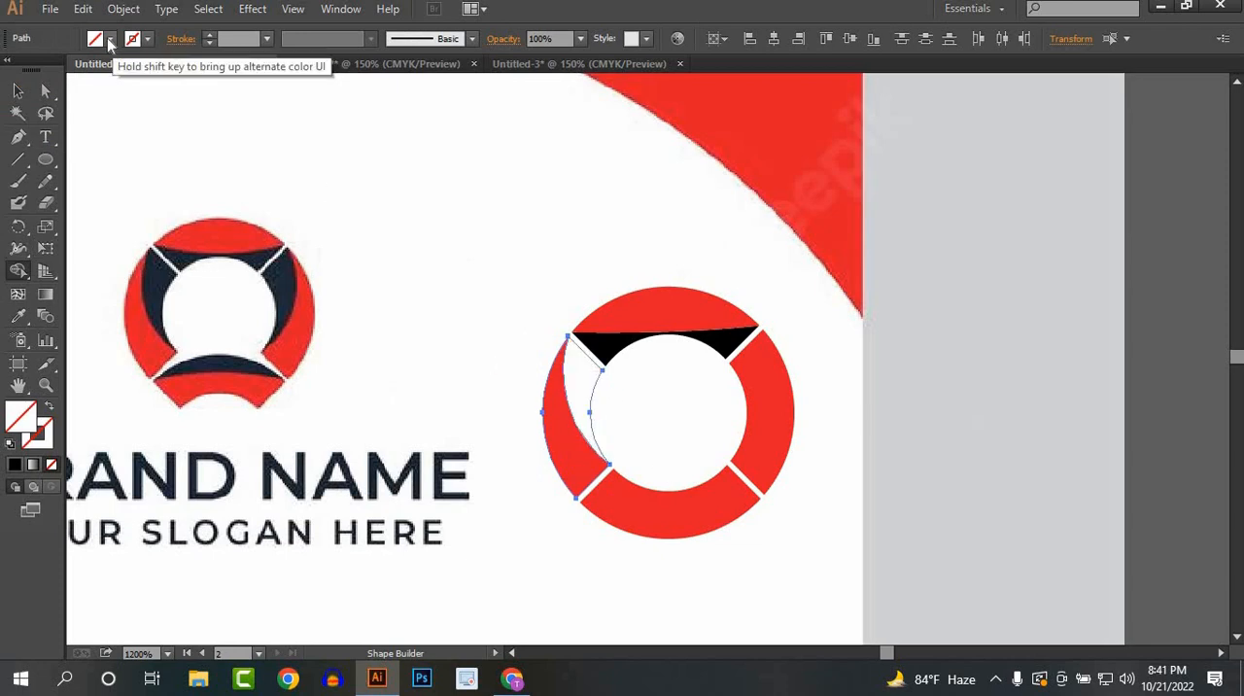
Step: Fill the left segment's inner crescent black with Shape Builder
click(109, 39)
click(46, 61)
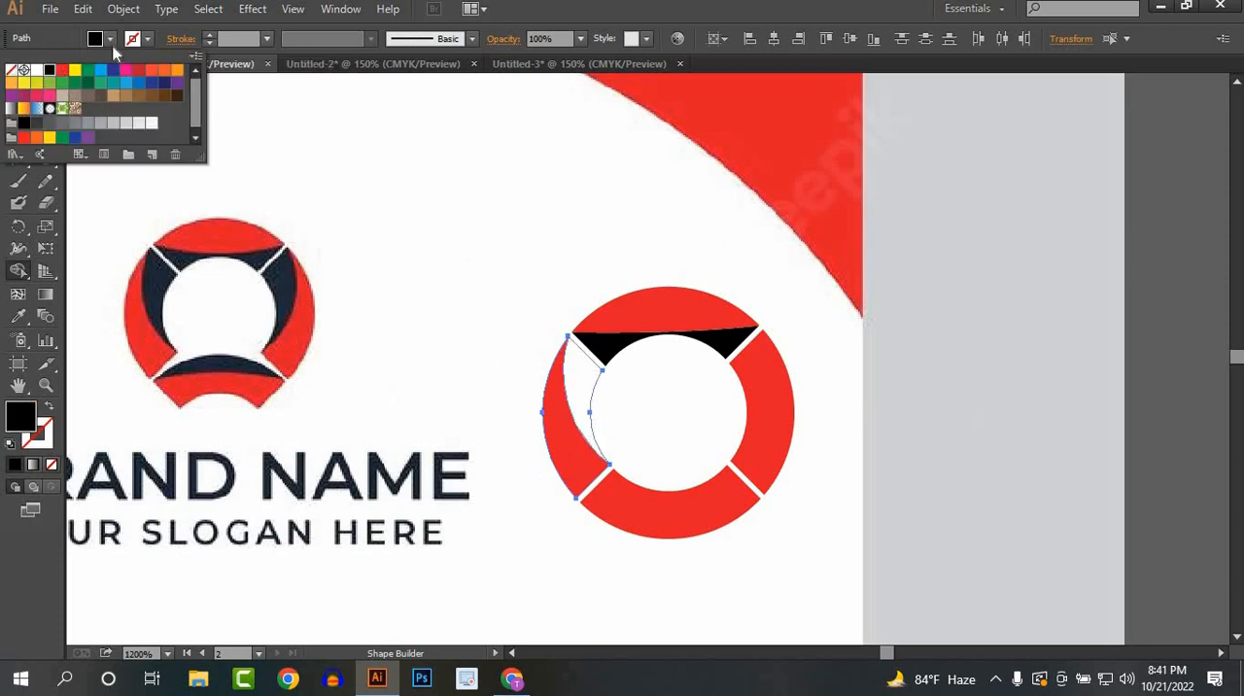
click(575, 406)
click(18, 91)
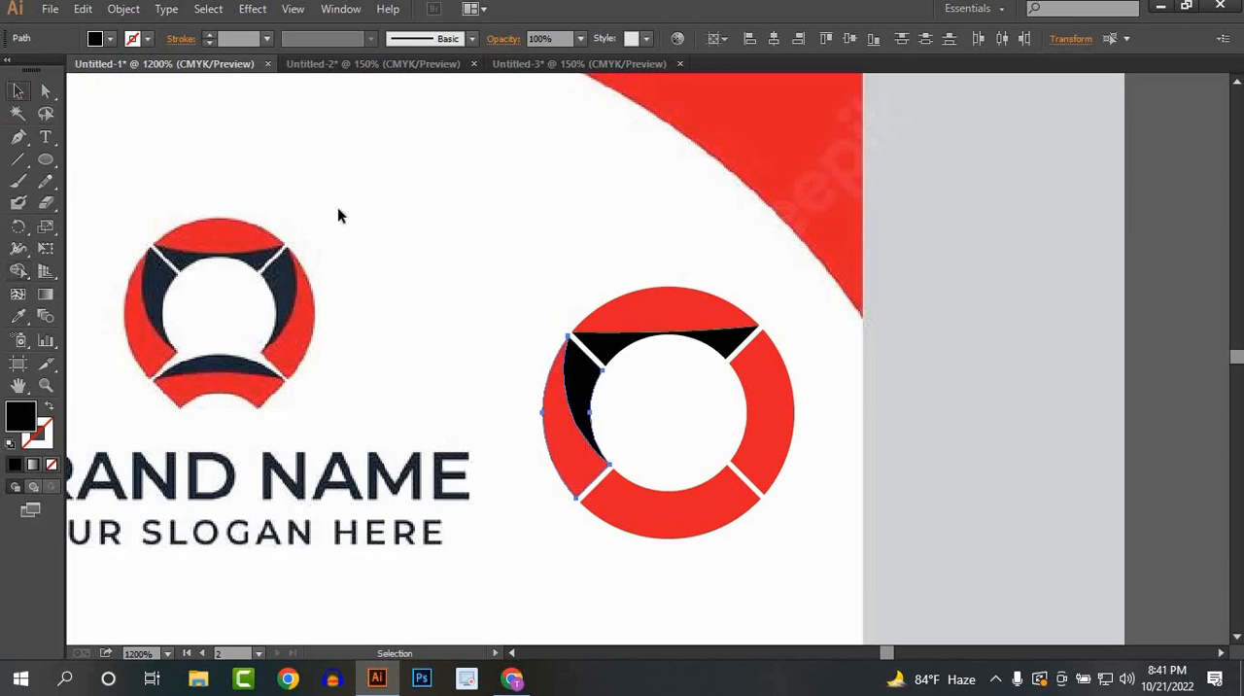
click(382, 219)
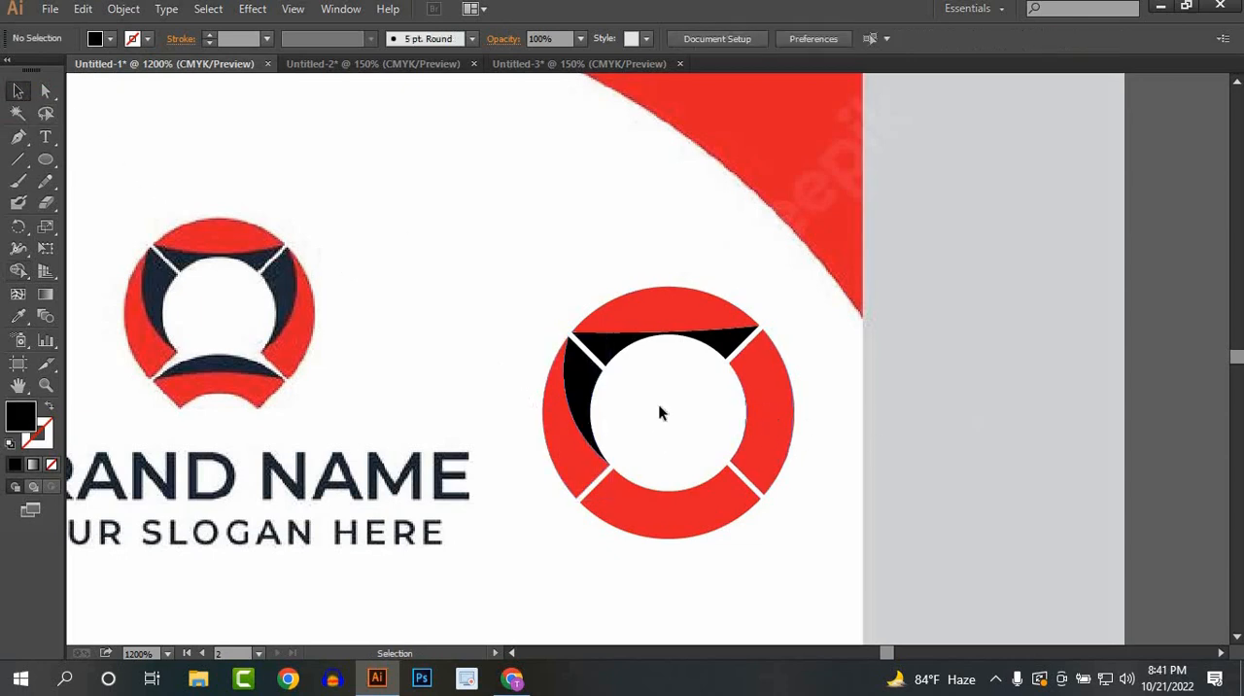
Step: Duplicate the left segment's red and black pieces onto the ring's right segment and reflect the copy about the vertical axis
click(785, 412)
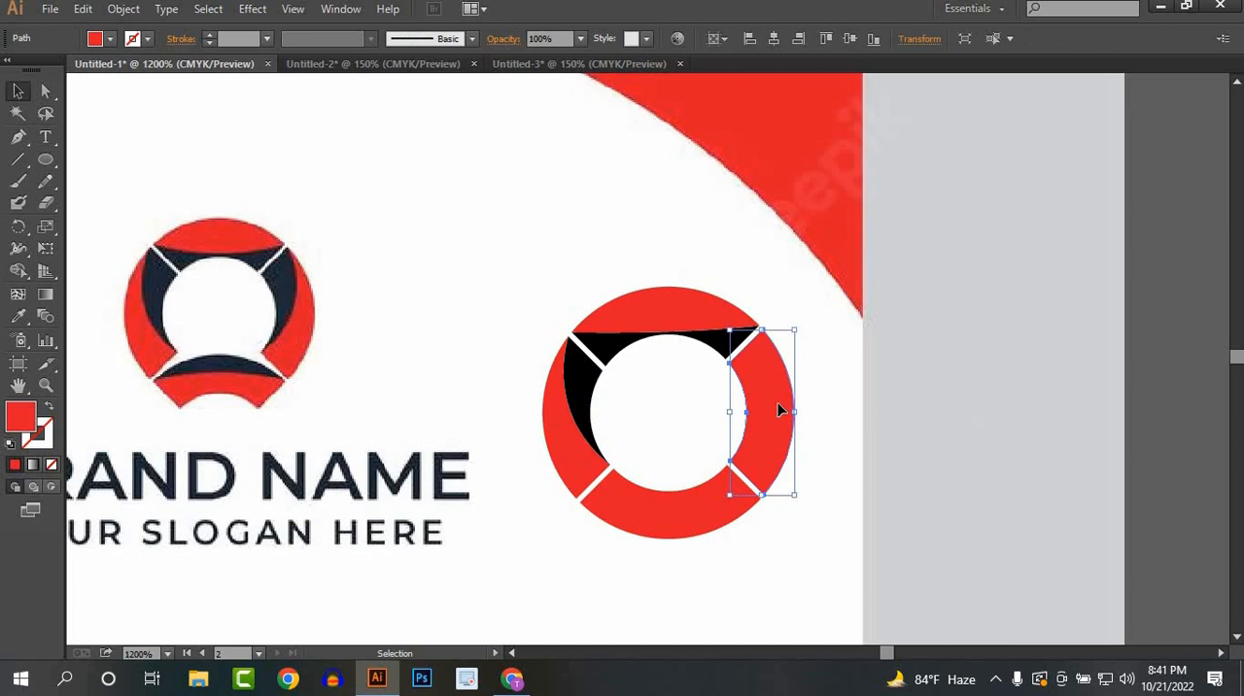
click(495, 408)
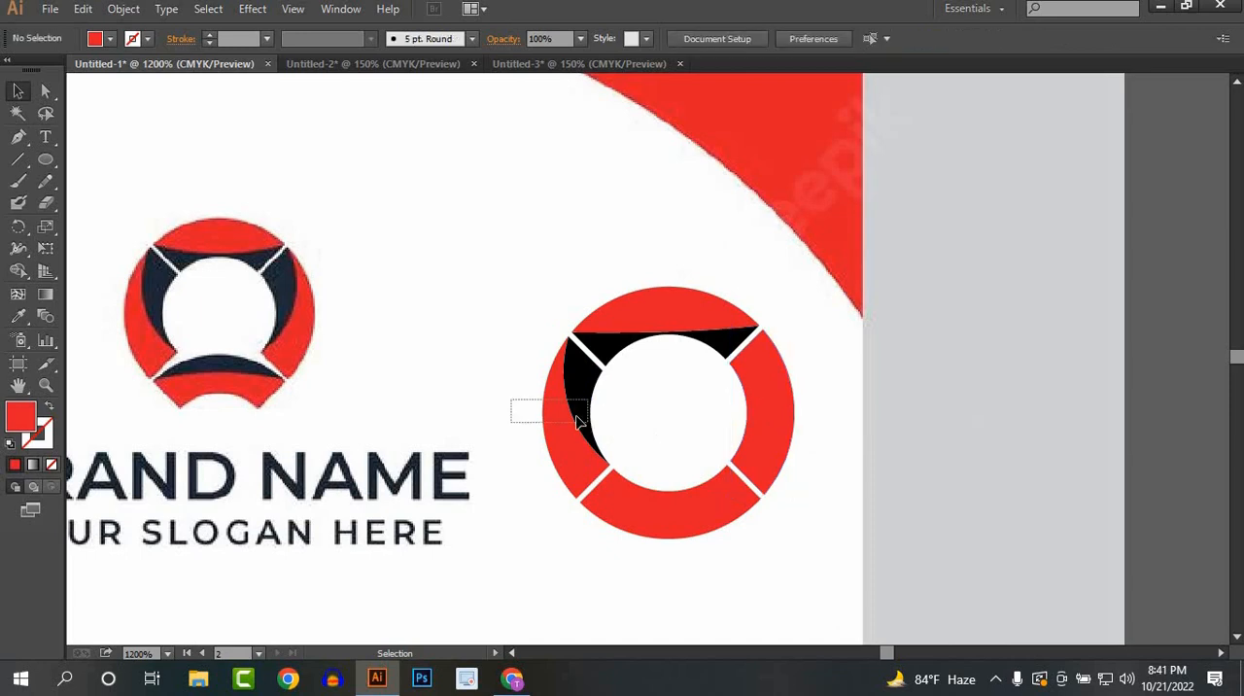
click(561, 412)
drag(561, 412, 753, 419)
right_click(754, 417)
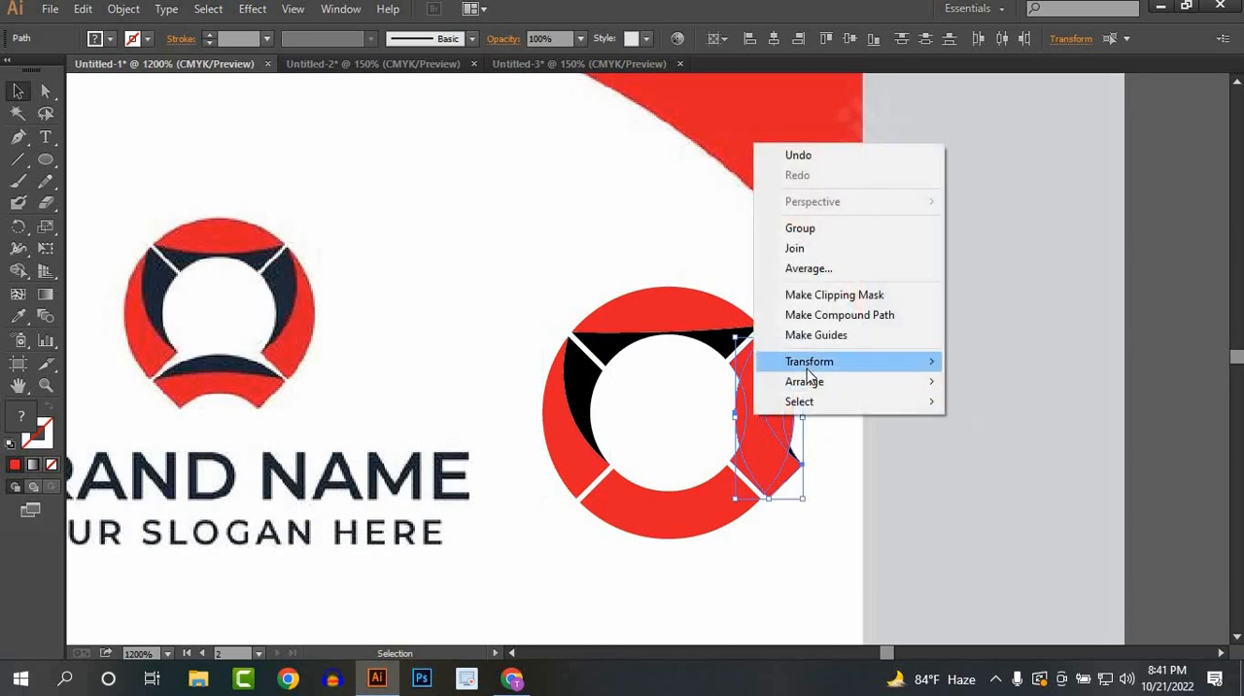
mouse_move(874, 364)
click(1010, 429)
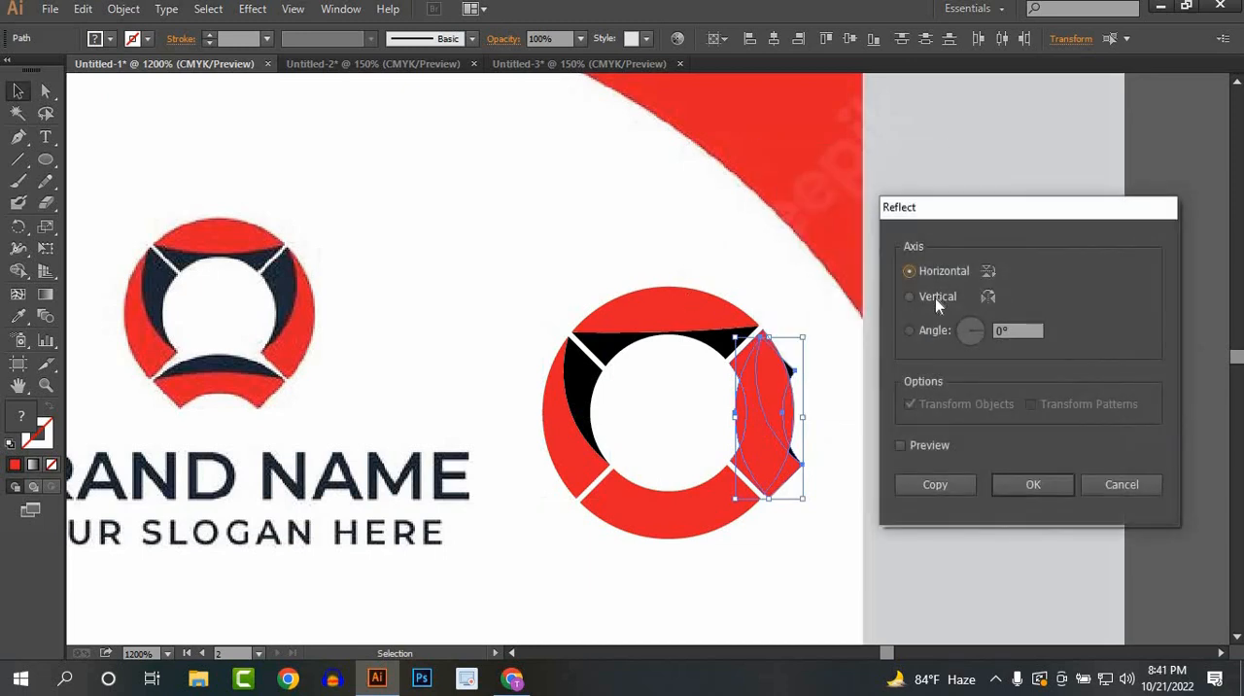
click(934, 299)
click(1028, 486)
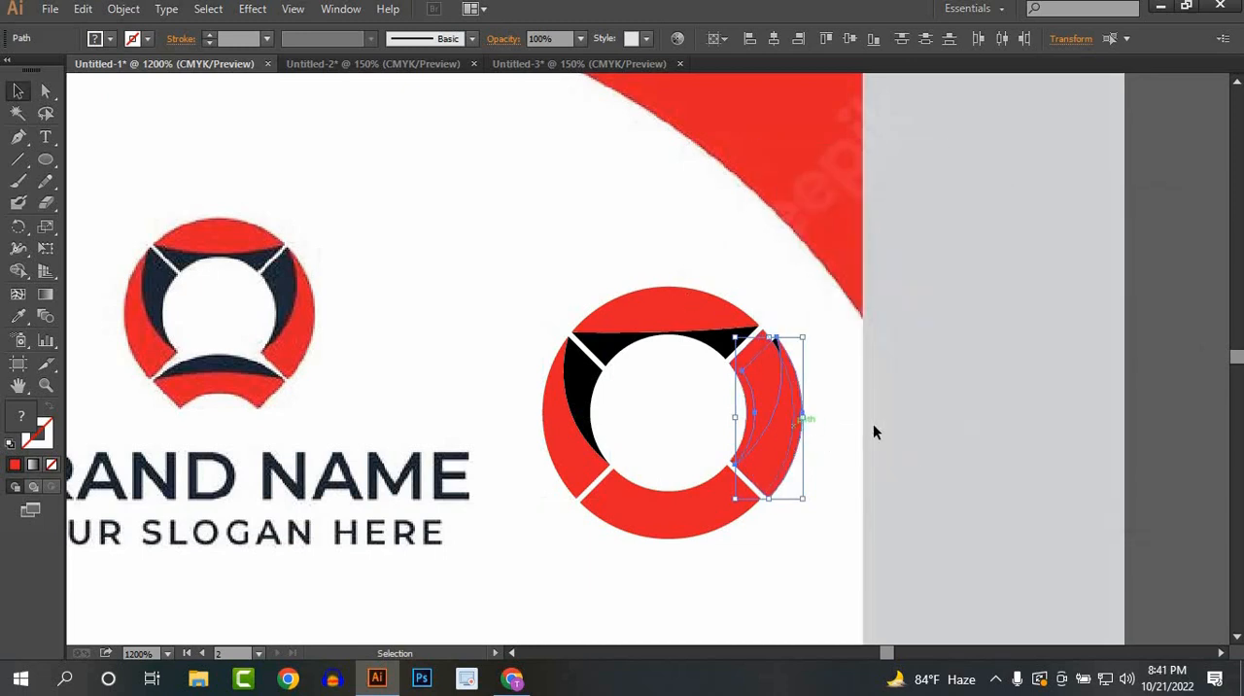
Step: Nudge the reflected pieces over the ring's right side, then move the plain red right segment away and delete it
key(Up)
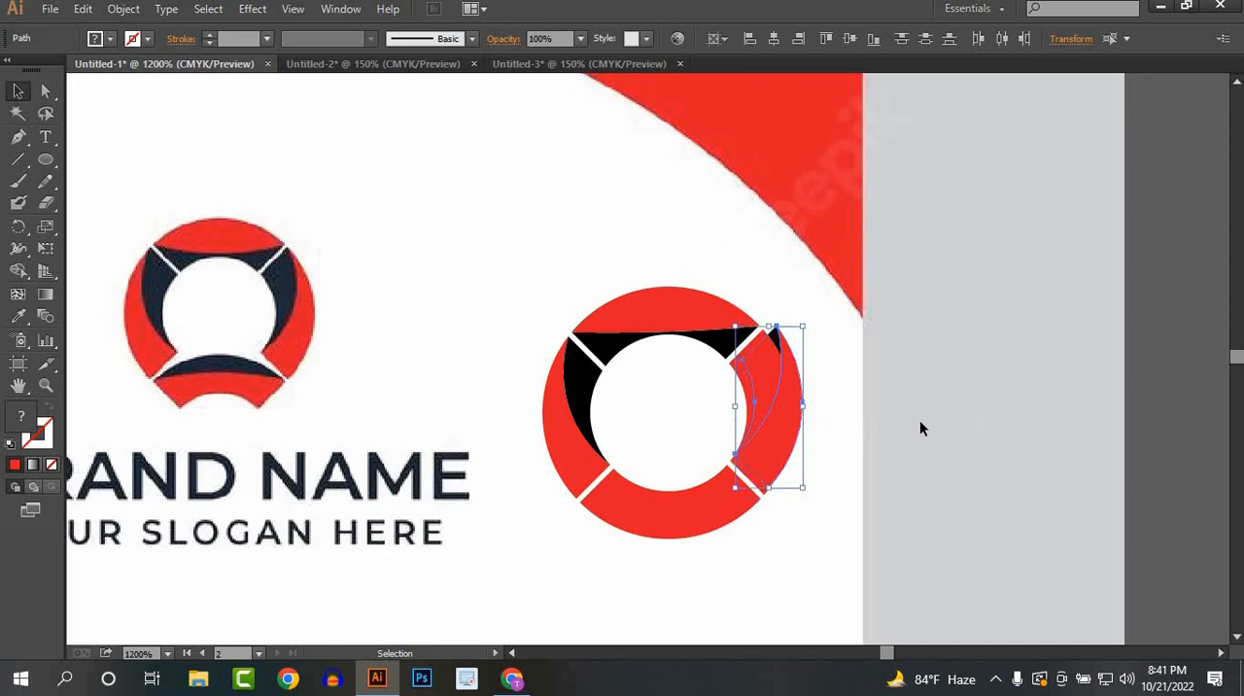
key(Left)
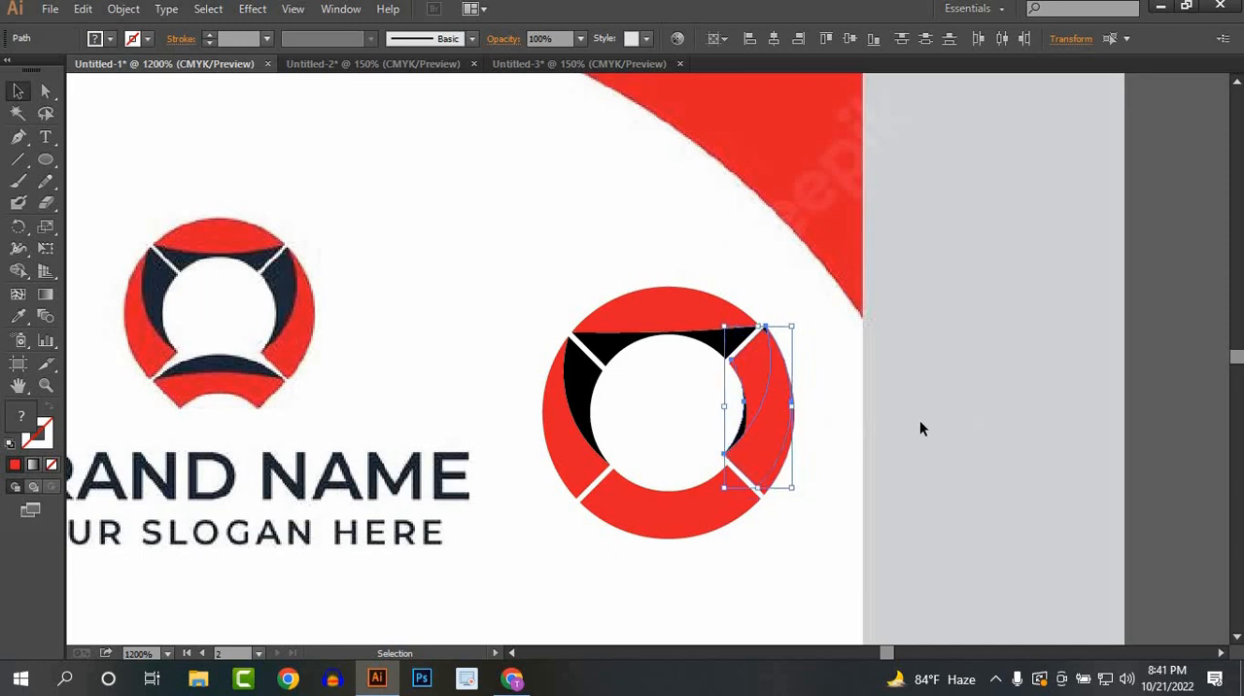
key(Right)
drag(788, 415, 898, 428)
click(1003, 481)
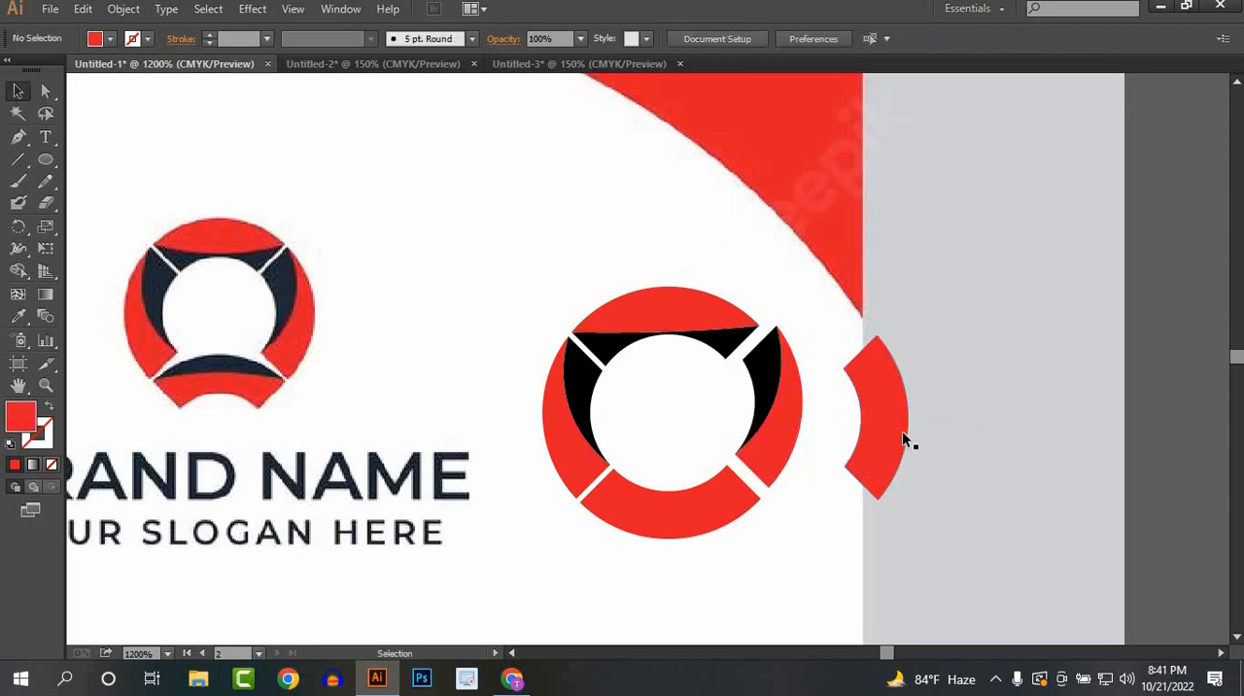
click(903, 438)
key(Delete)
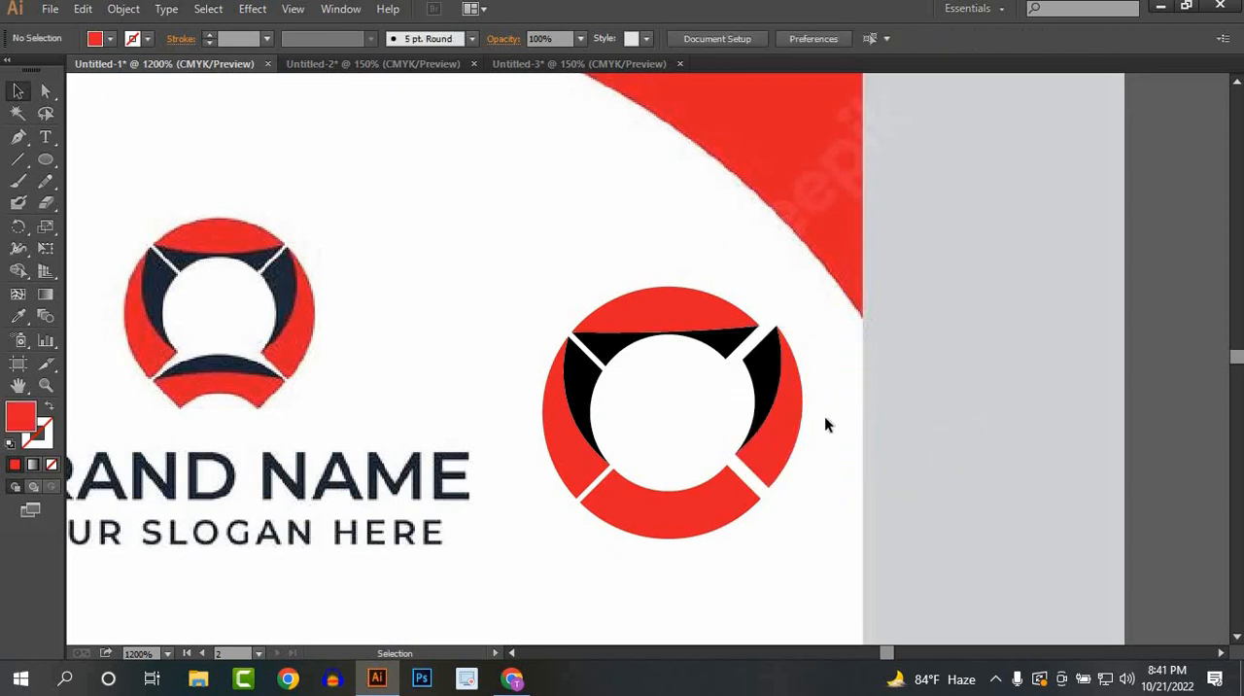
Step: Try to align the reflected red and black pieces with the gaps on the ring's right side
scroll(826, 419, up, 4)
scroll(708, 256, down, 2)
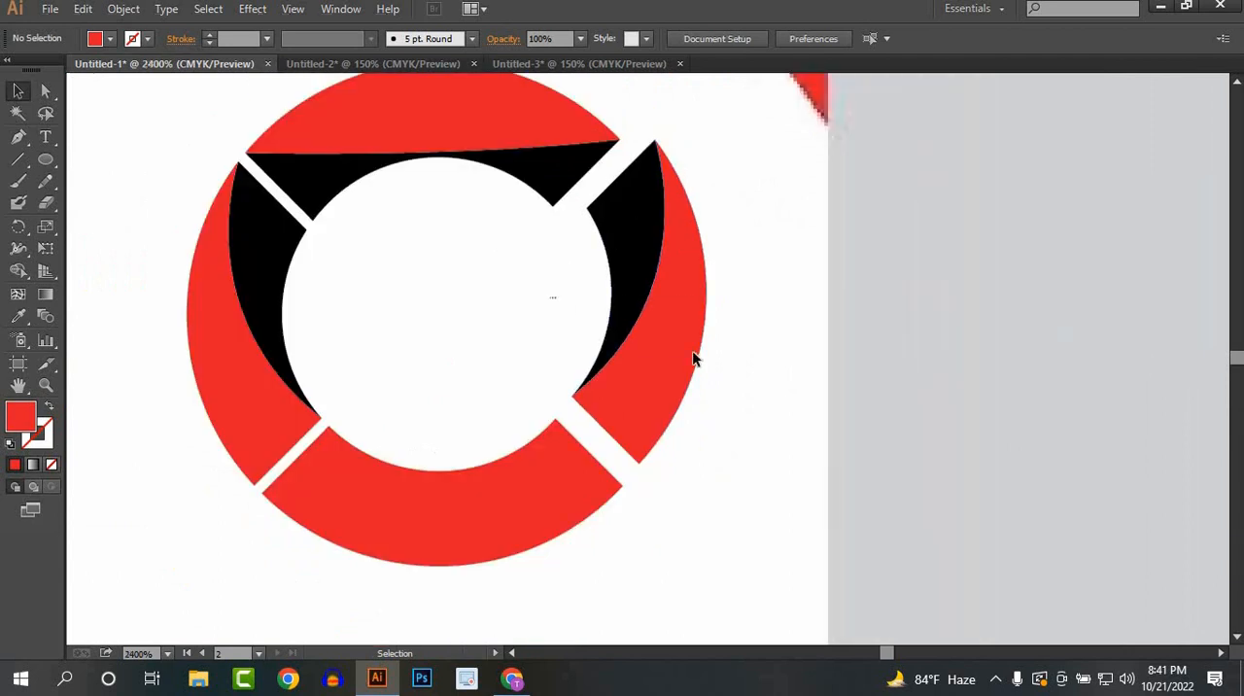
drag(667, 324, 655, 340)
drag(705, 148, 696, 155)
scroll(699, 356, down, 2)
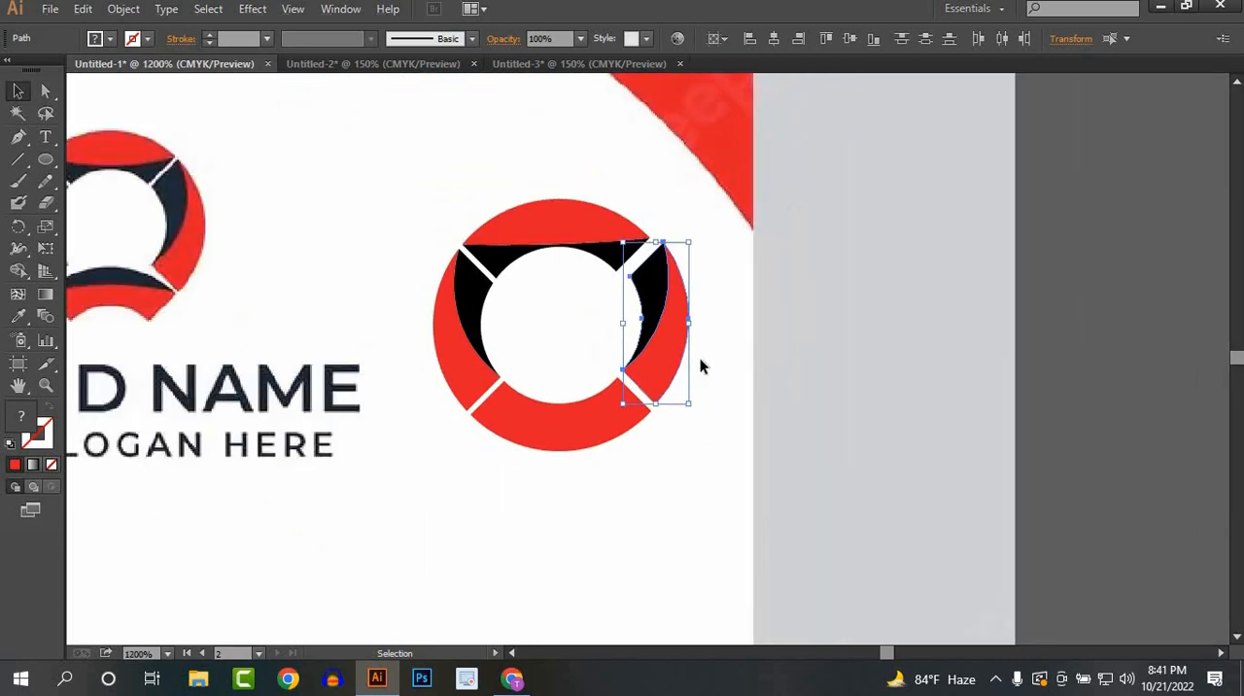
Step: Undo the mirrored right-side pieces and the black fill of the left segment's inner crescent
key(ctrl+z)
key(ctrl+z)
key(ctrl+z)
key(ctrl+z)
key(ctrl+z)
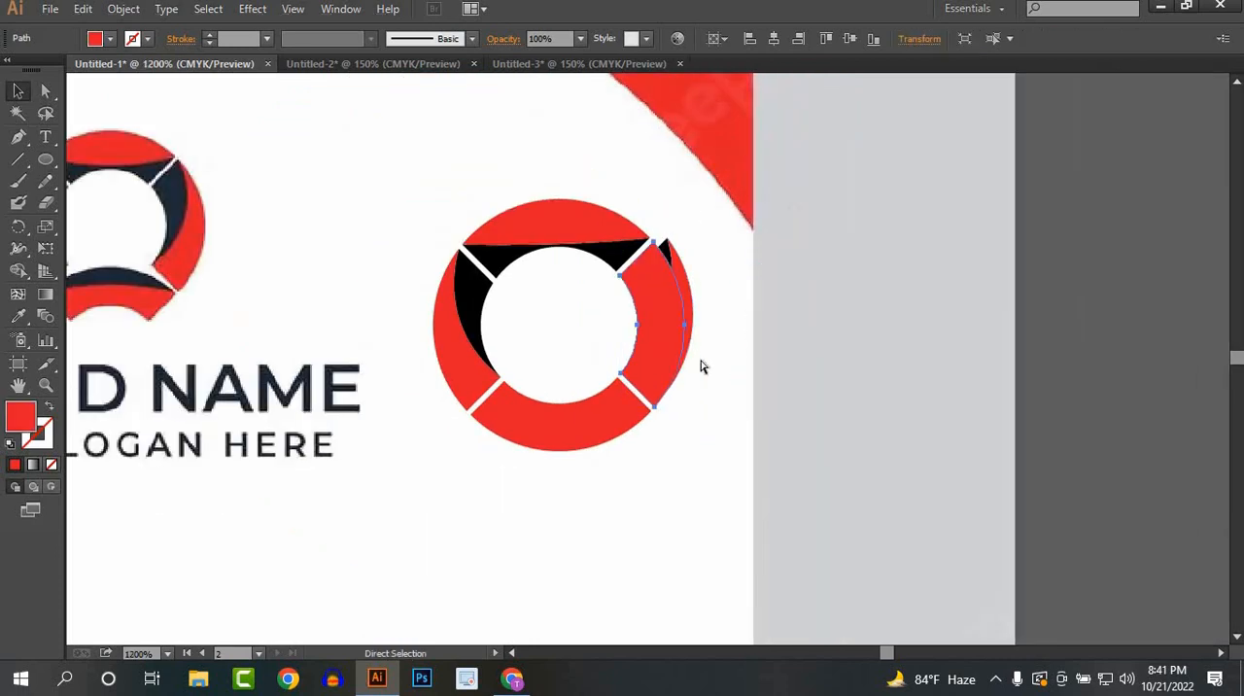
key(ctrl+z)
key(ctrl+z)
key(ctrl+z)
key(ctrl+z)
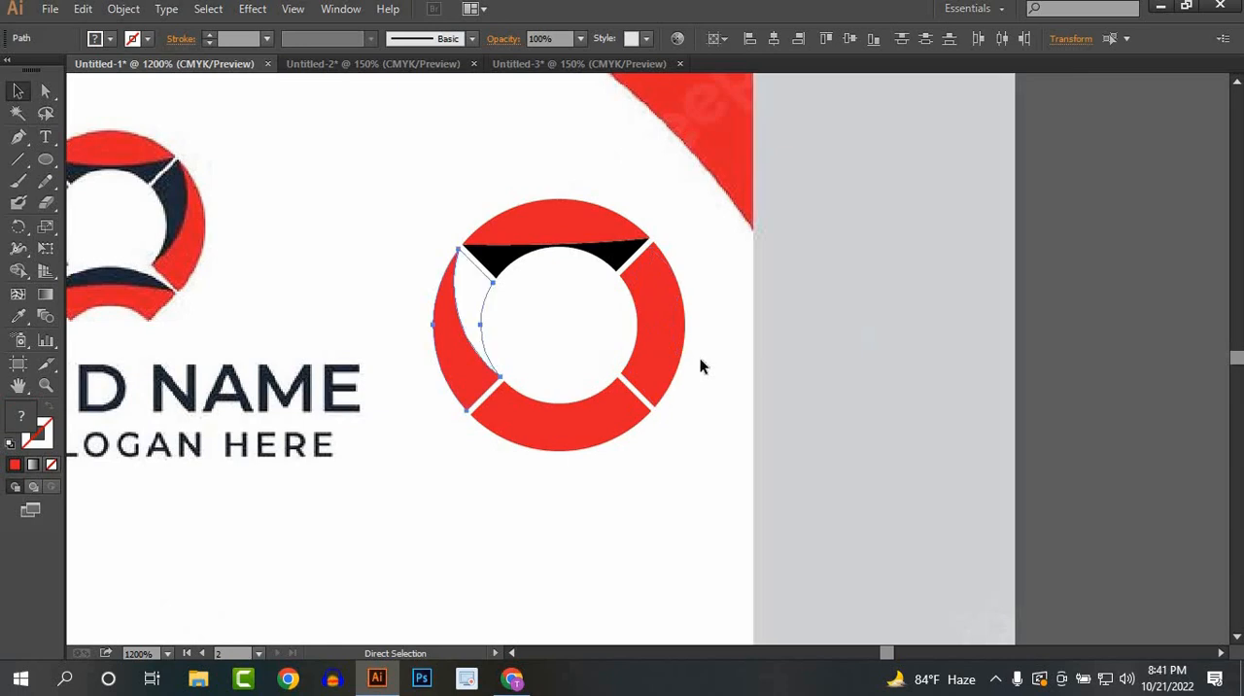
key(v)
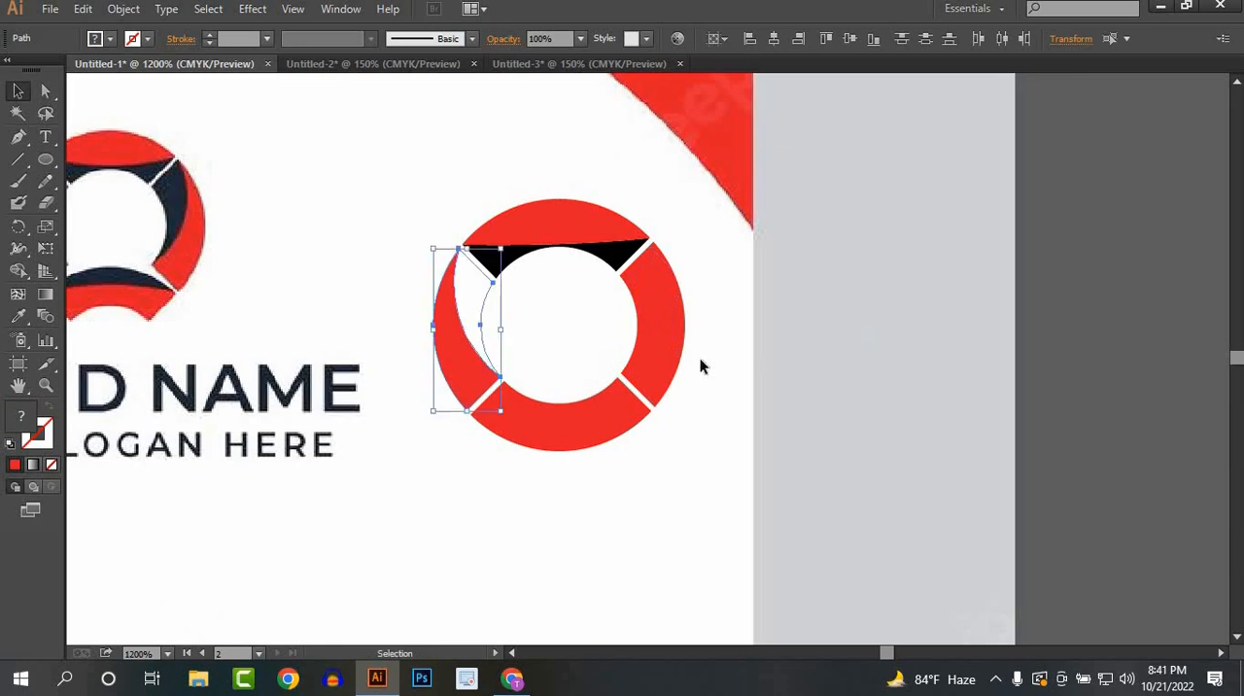
click(110, 38)
click(50, 72)
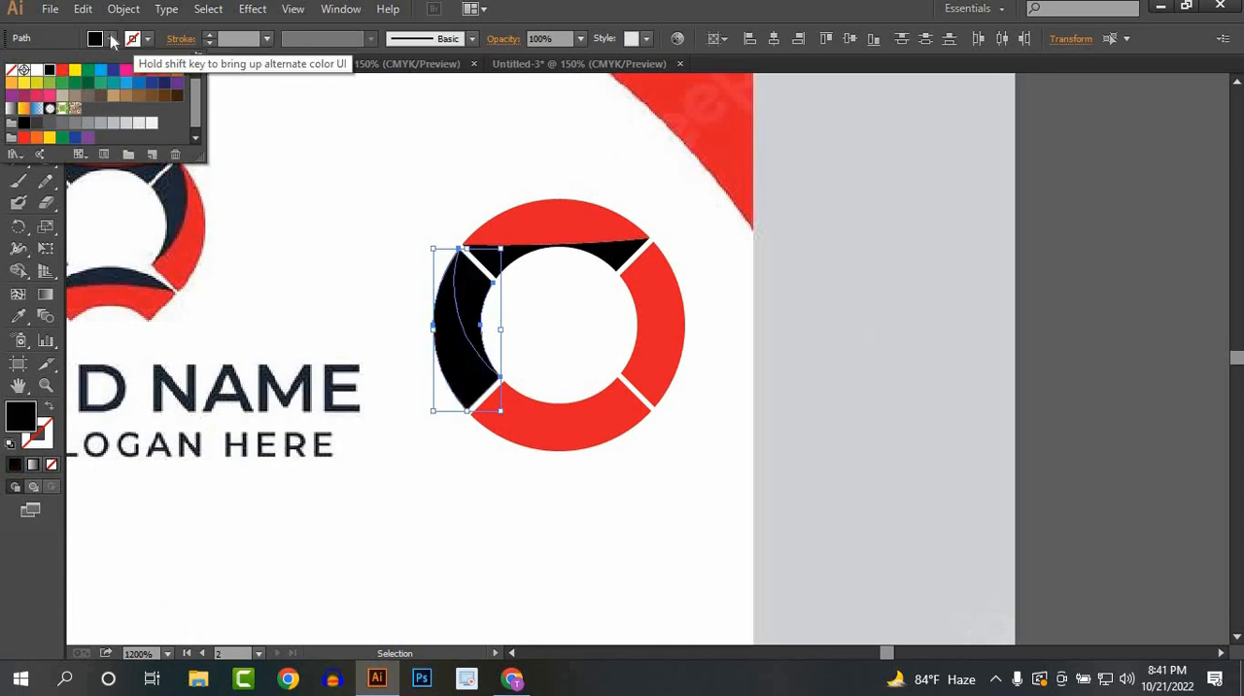
key(Escape)
key(ctrl+z)
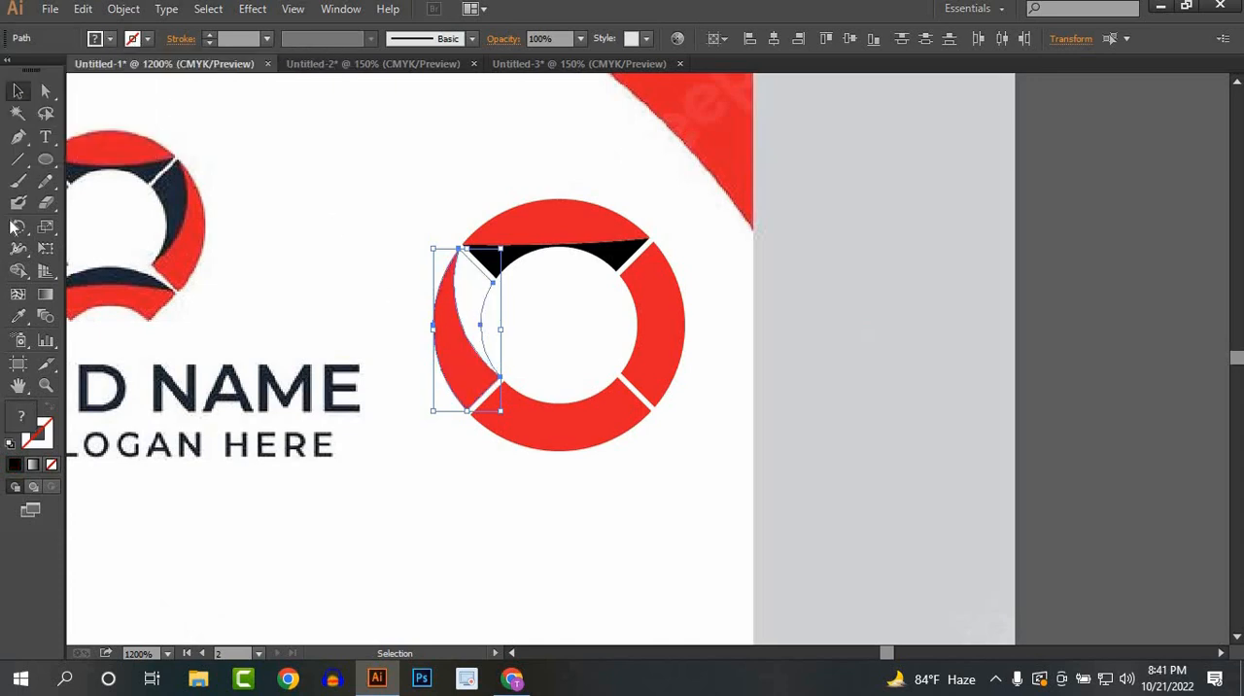
Step: Fill the inner crescent of the ring's left segment with black using the Shape Builder
click(18, 271)
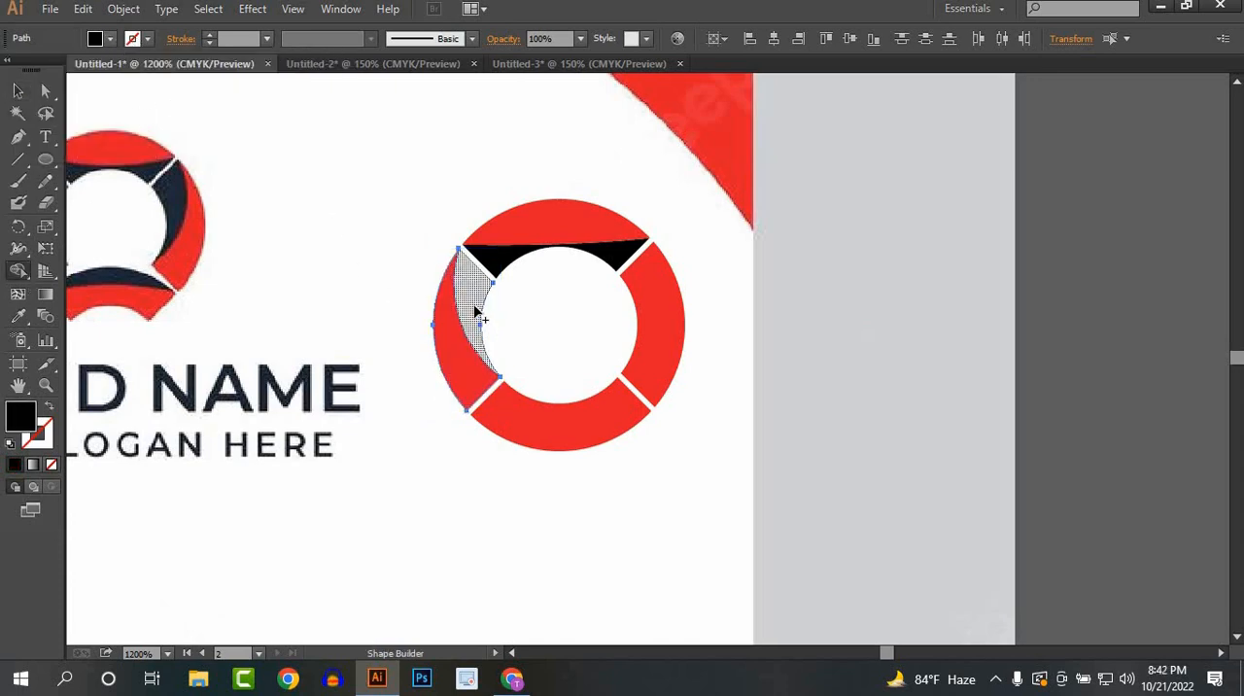
click(474, 313)
click(16, 91)
click(741, 399)
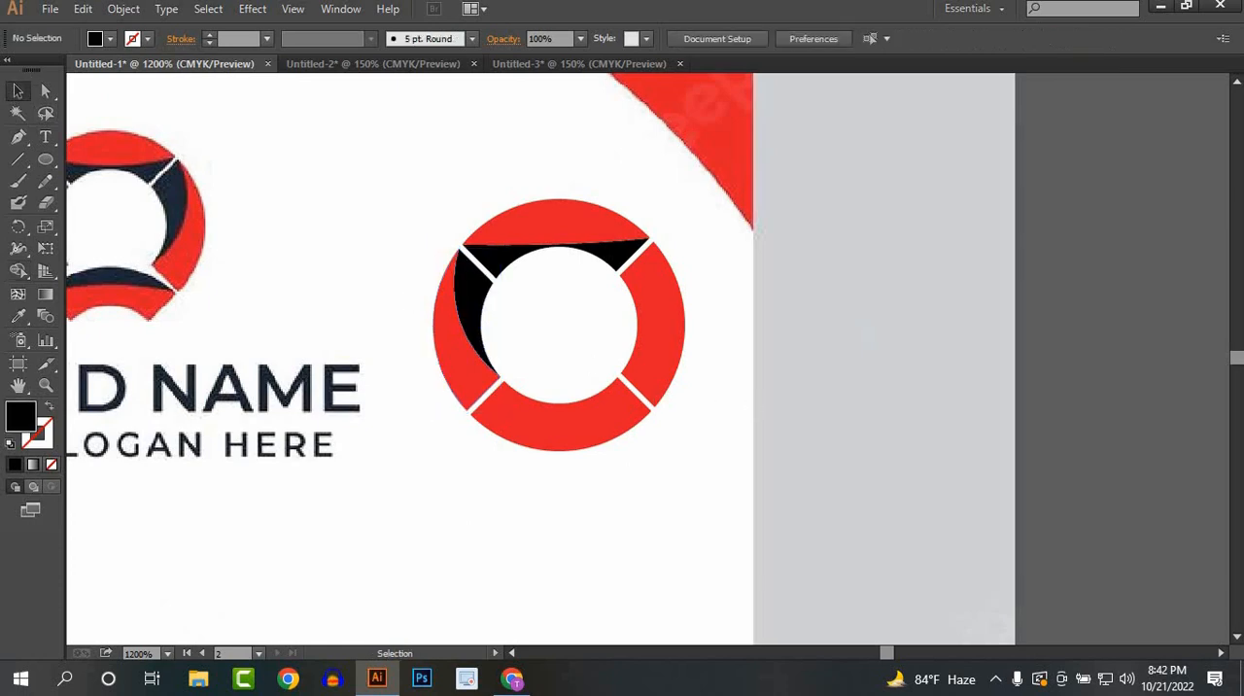
Step: Undo the pen anchor started at the right segment's upper corner and the left crescent's black fill
click(17, 137)
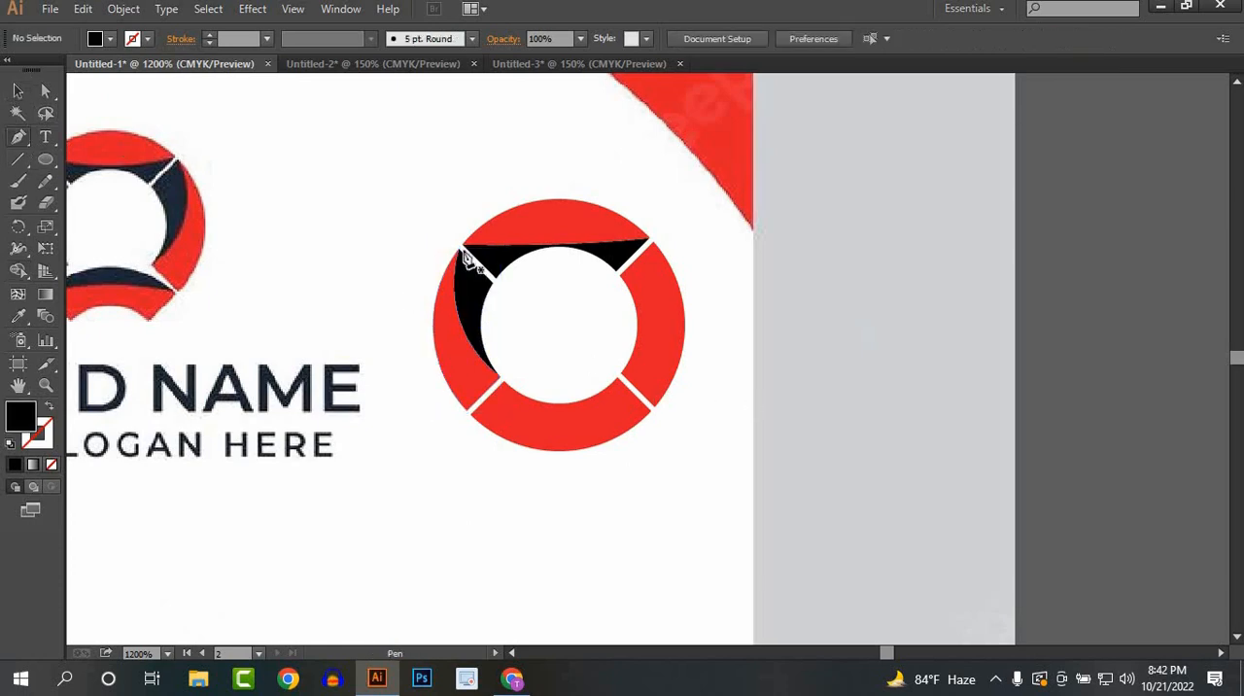
click(653, 241)
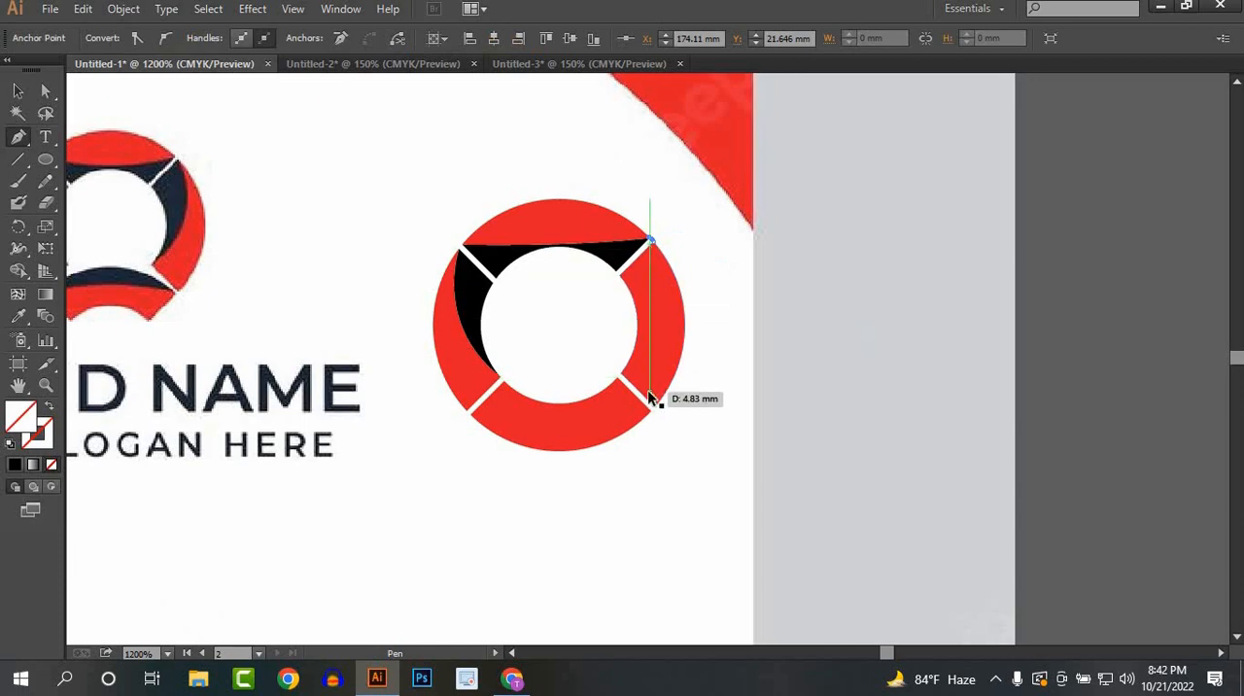
key(ctrl+z)
key(ctrl+z)
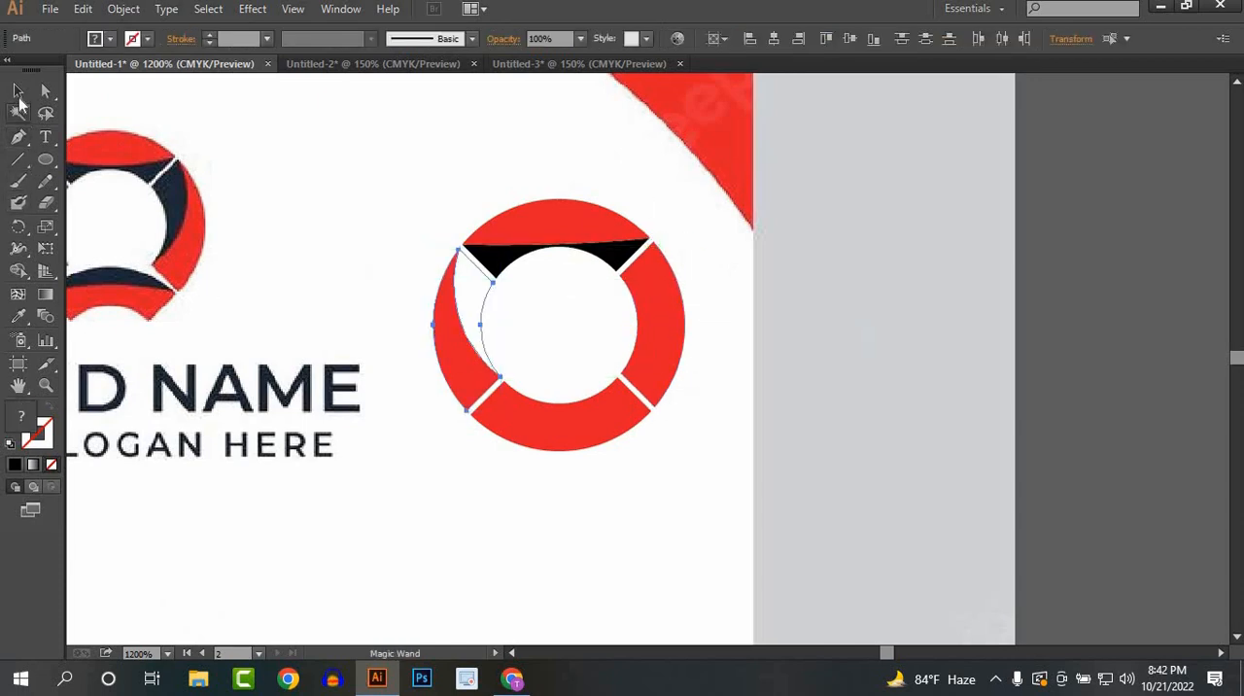
Step: Reselect the ring's left segment pieces, set the fill to black and apply it to the inner crescent with the Shape Builder
click(18, 90)
click(404, 284)
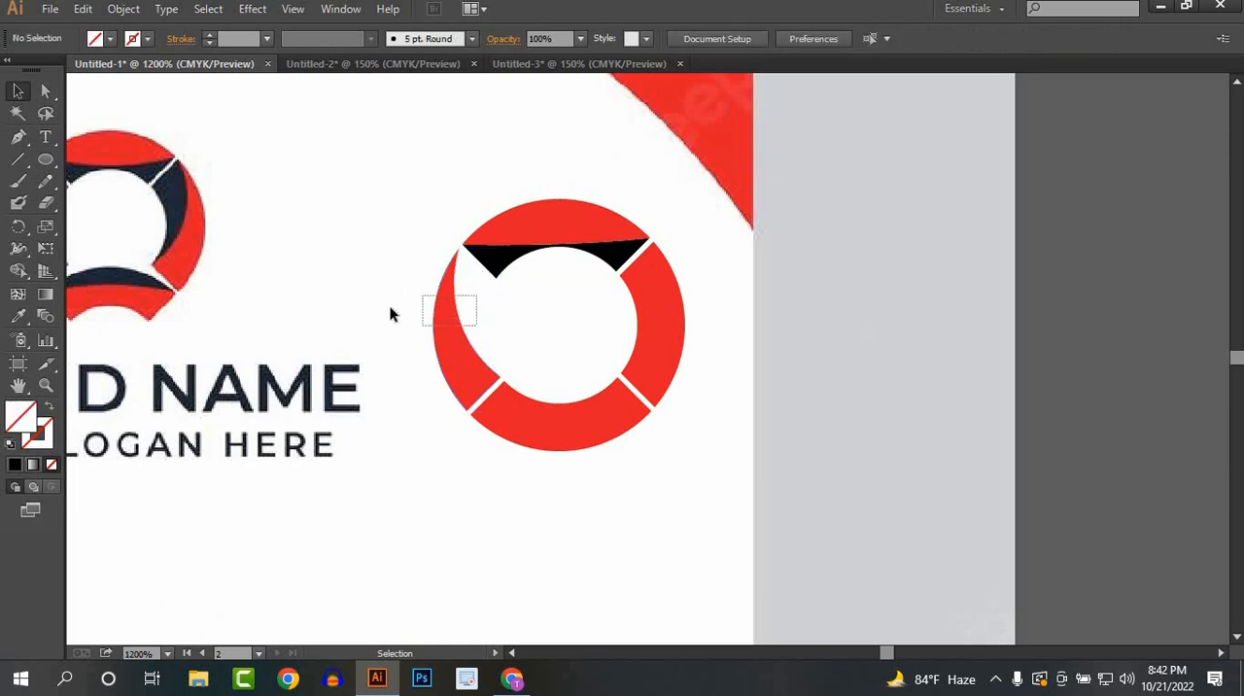
drag(390, 313, 388, 315)
click(17, 270)
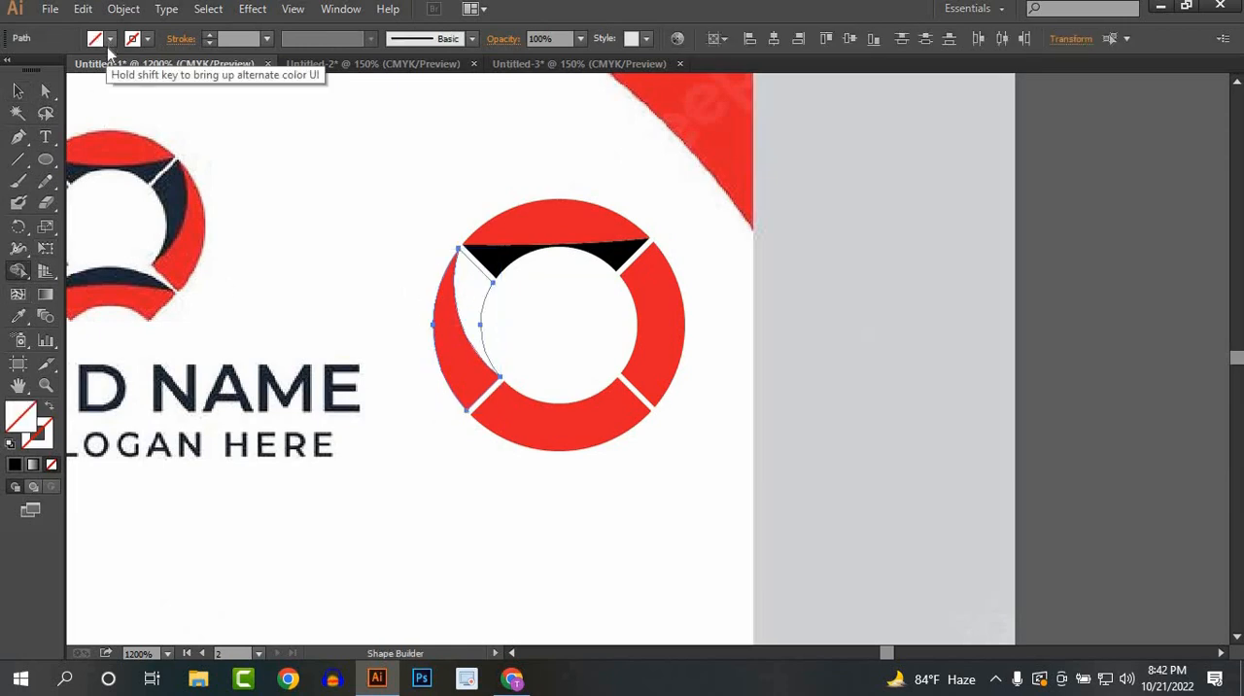
click(109, 39)
click(49, 70)
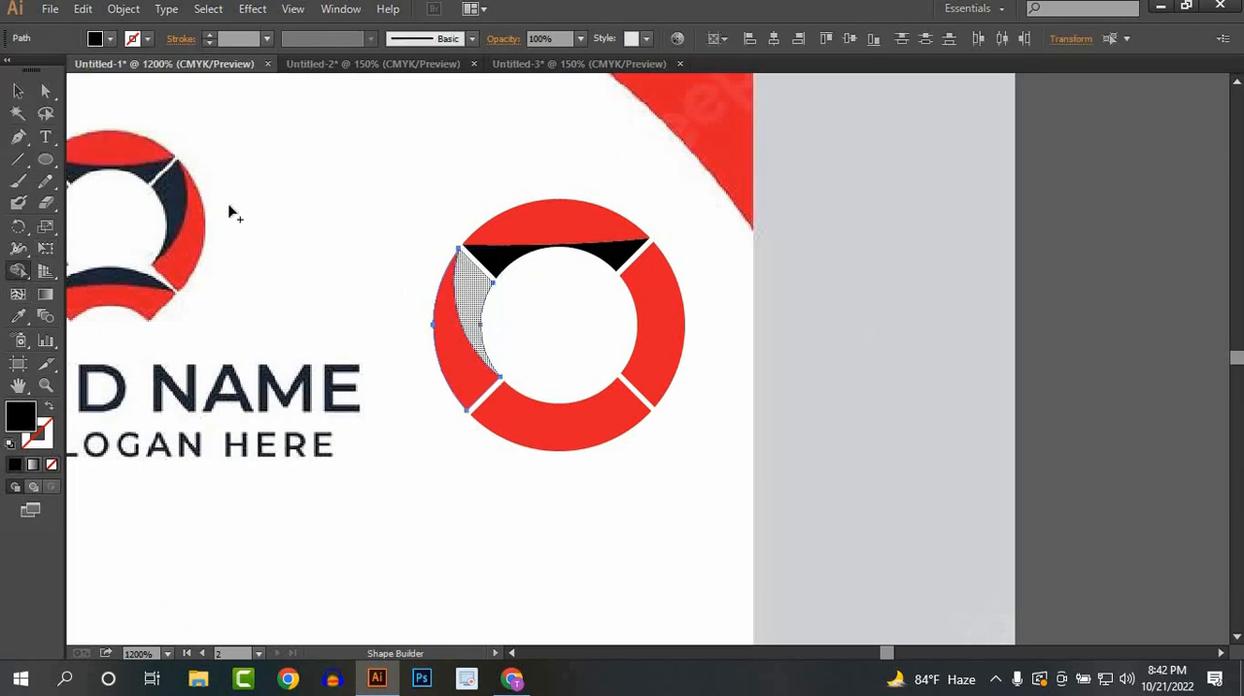
click(471, 311)
click(18, 90)
click(704, 356)
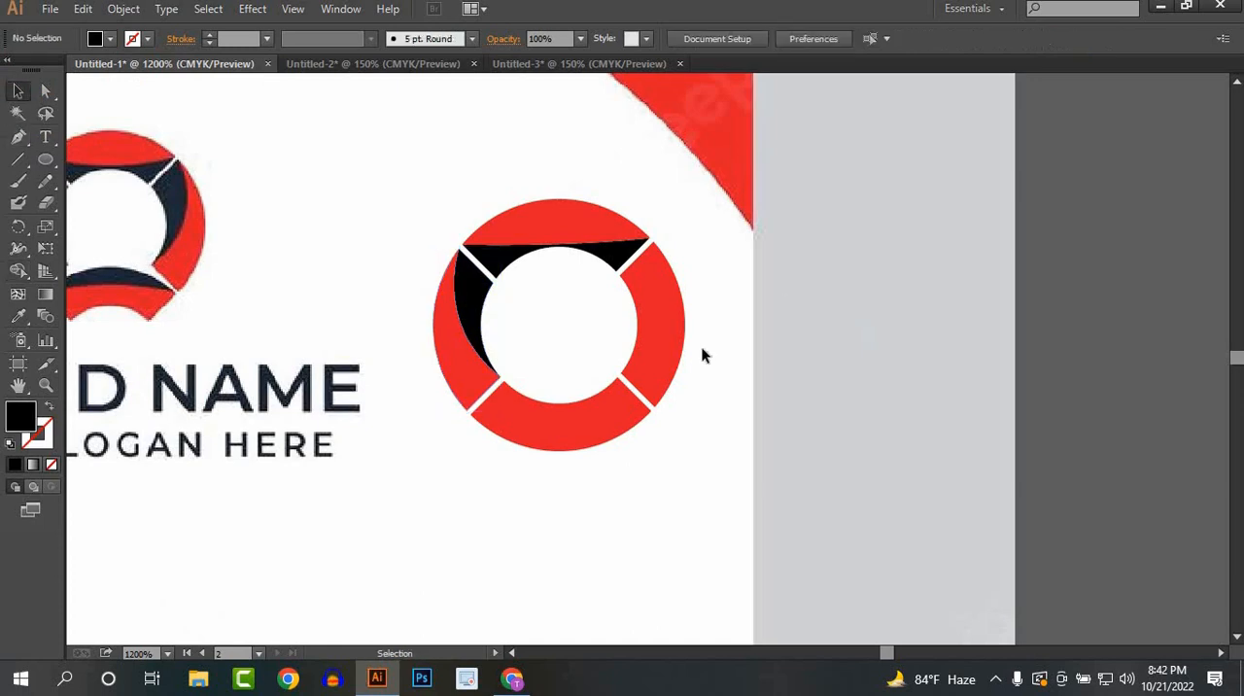
Step: Draw a curved pen path across the ring's right segment from its upper outer corner to its lower inner corner
click(18, 136)
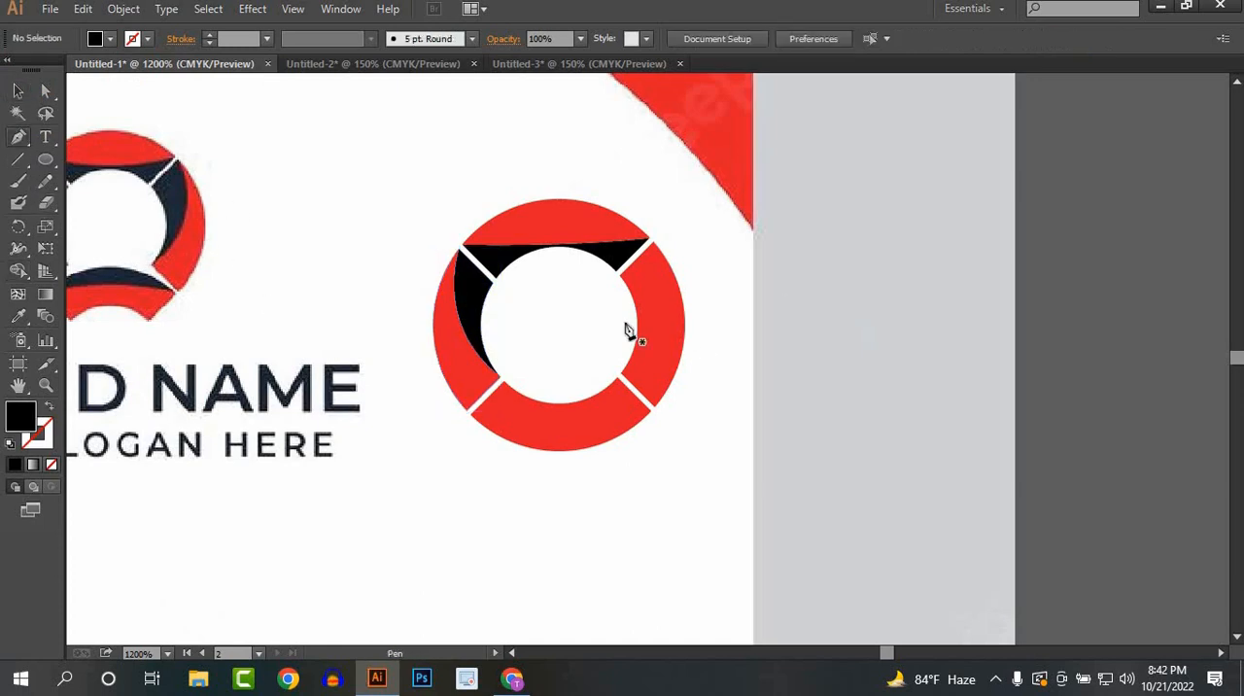
click(653, 243)
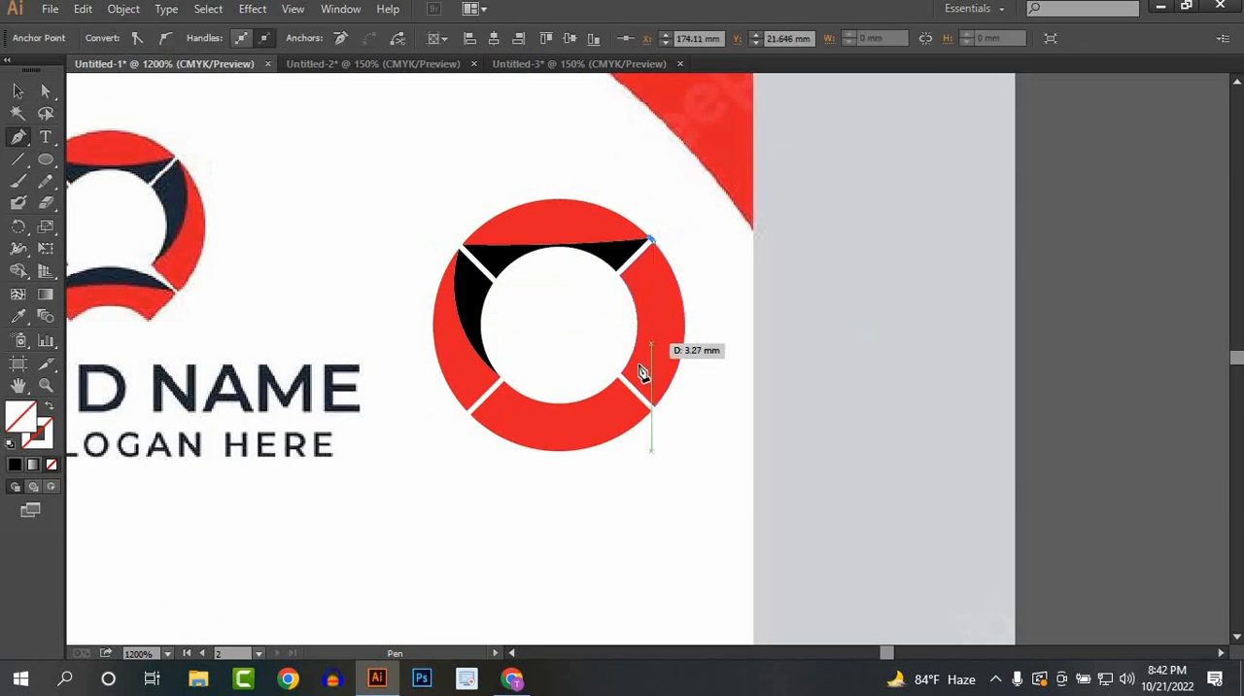
click(620, 372)
drag(610, 379, 566, 430)
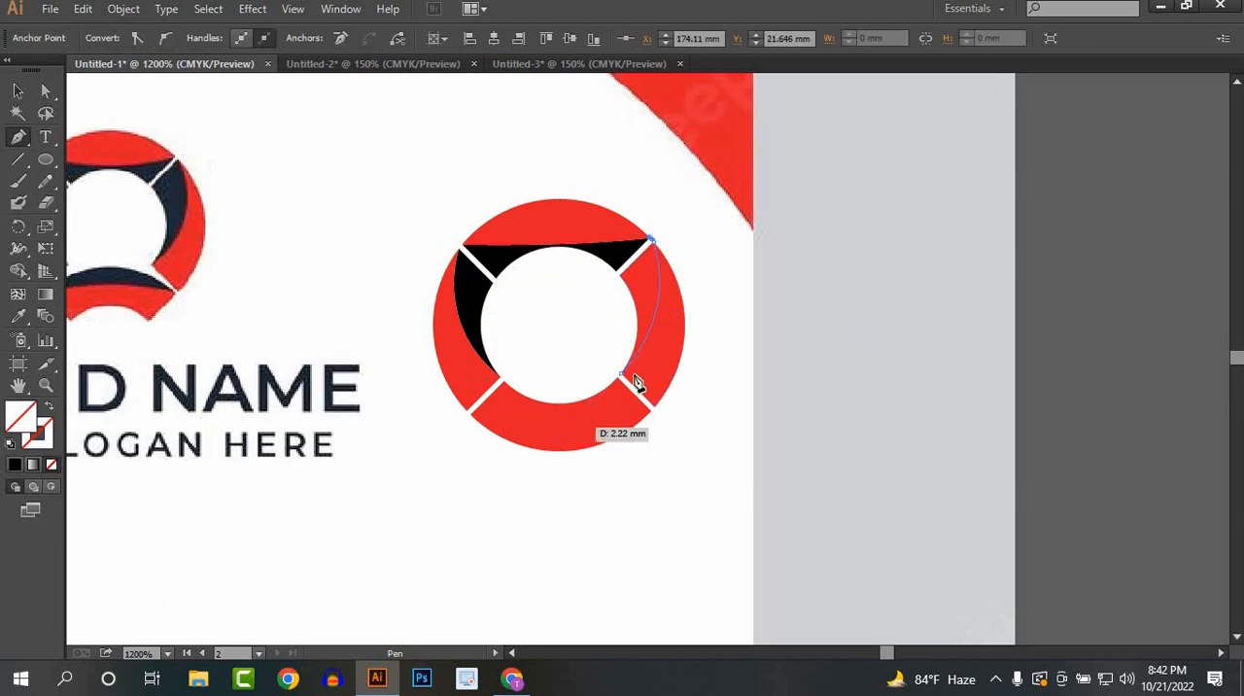
click(622, 375)
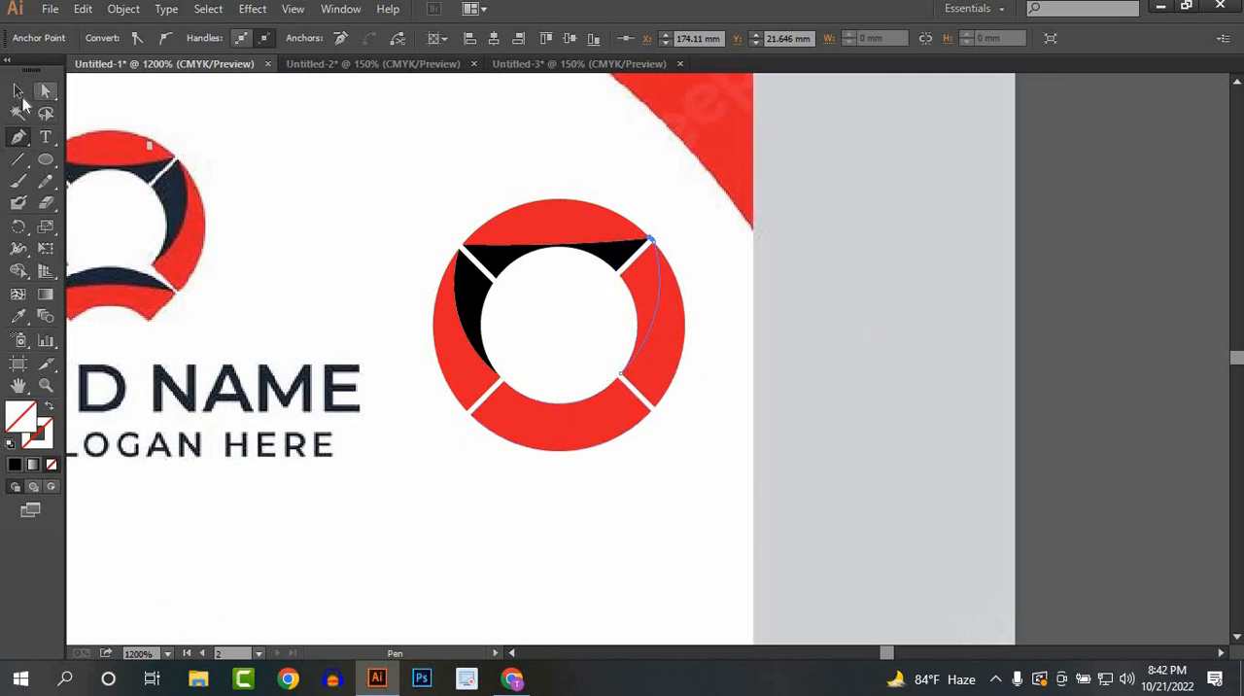
click(17, 91)
Step: Select the right segment with its curve and fill the inner crescent with black using the Shape Builder
click(721, 318)
drag(624, 332, 623, 330)
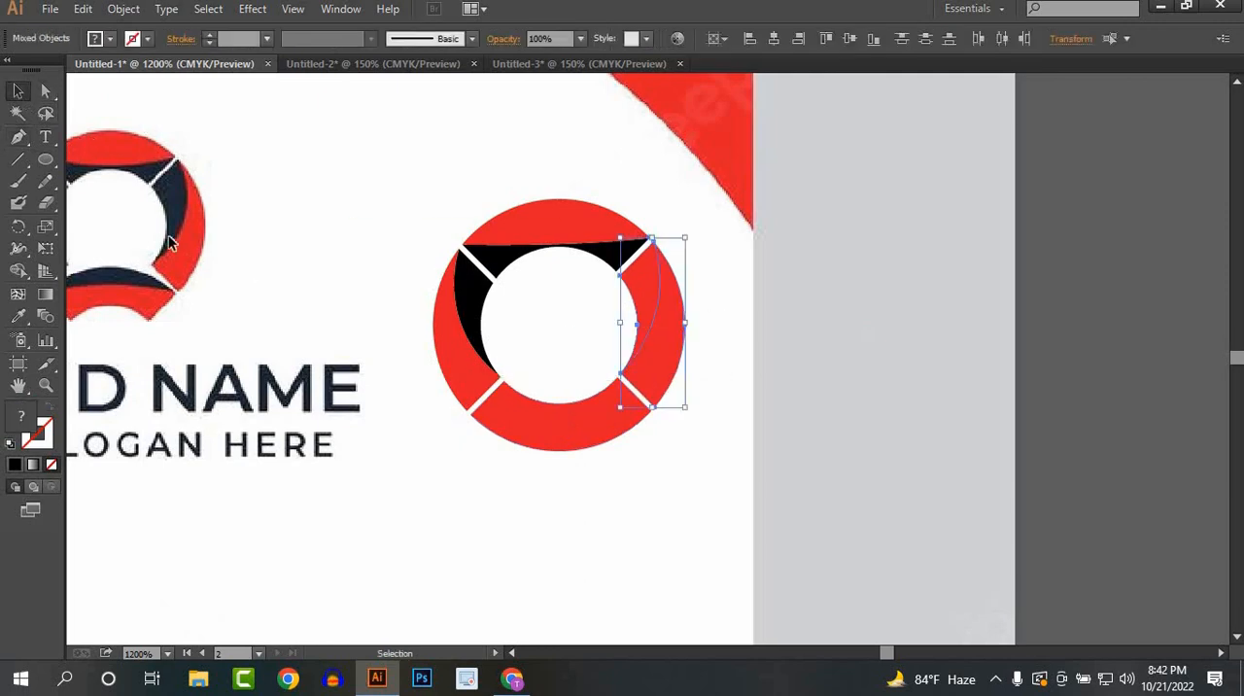
click(17, 270)
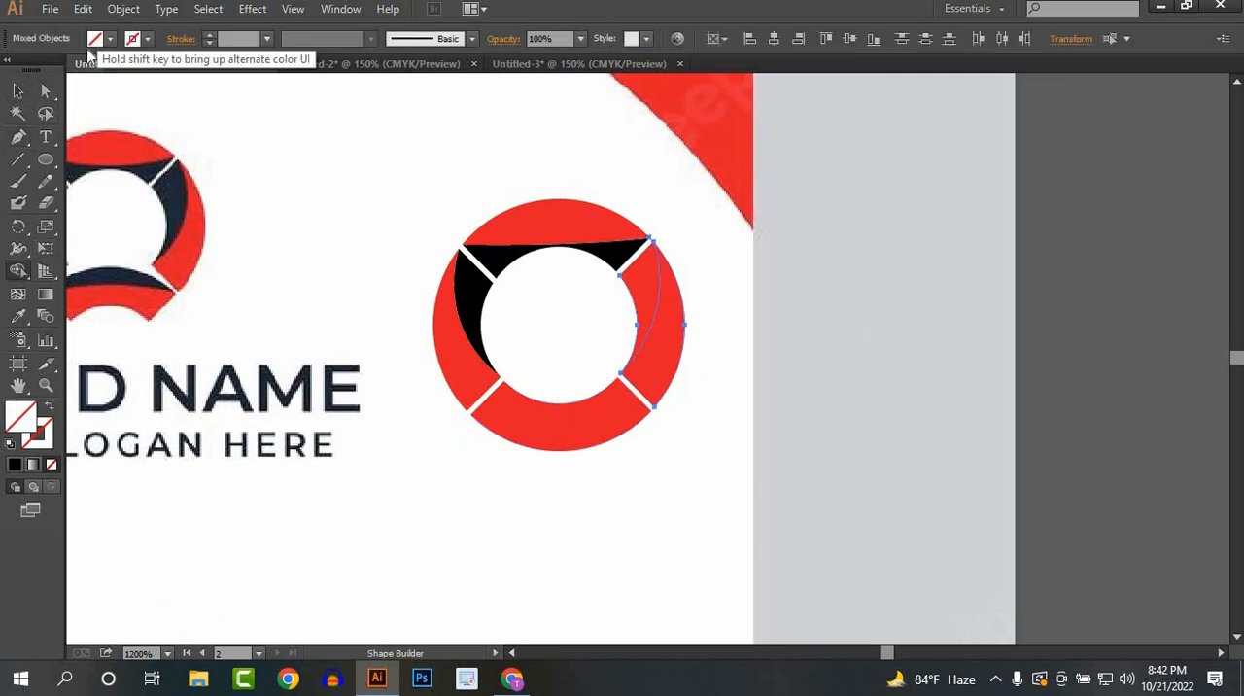
click(97, 39)
click(49, 67)
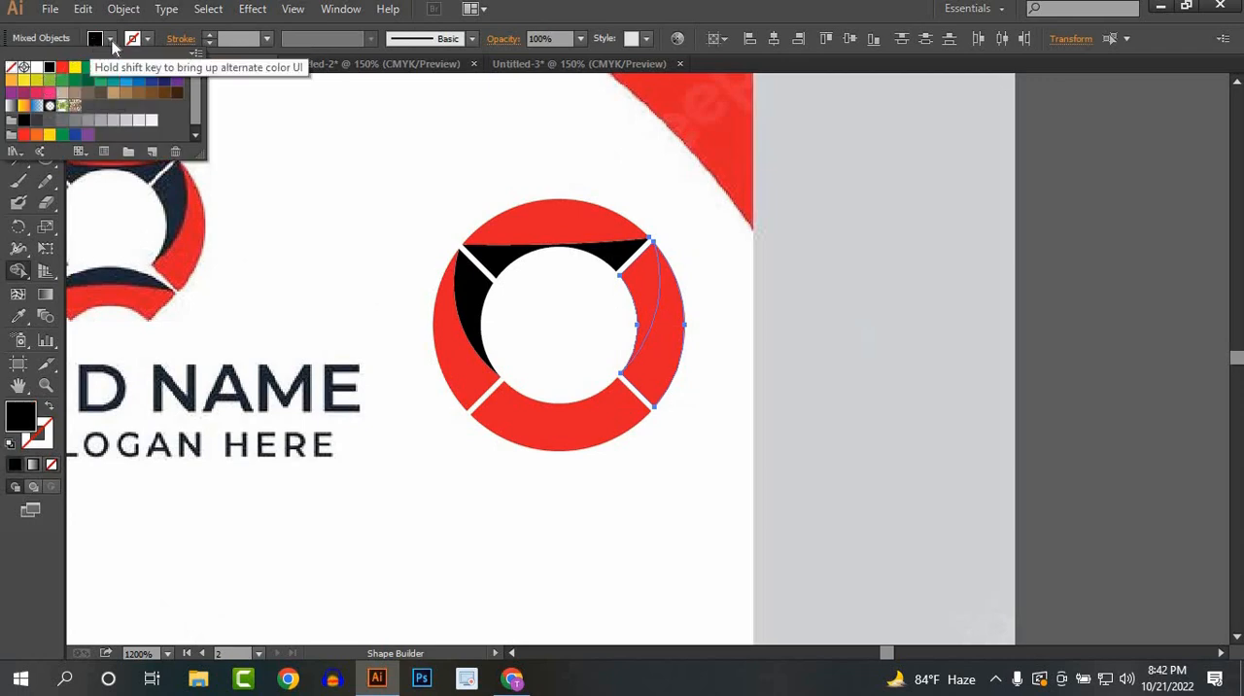
click(644, 288)
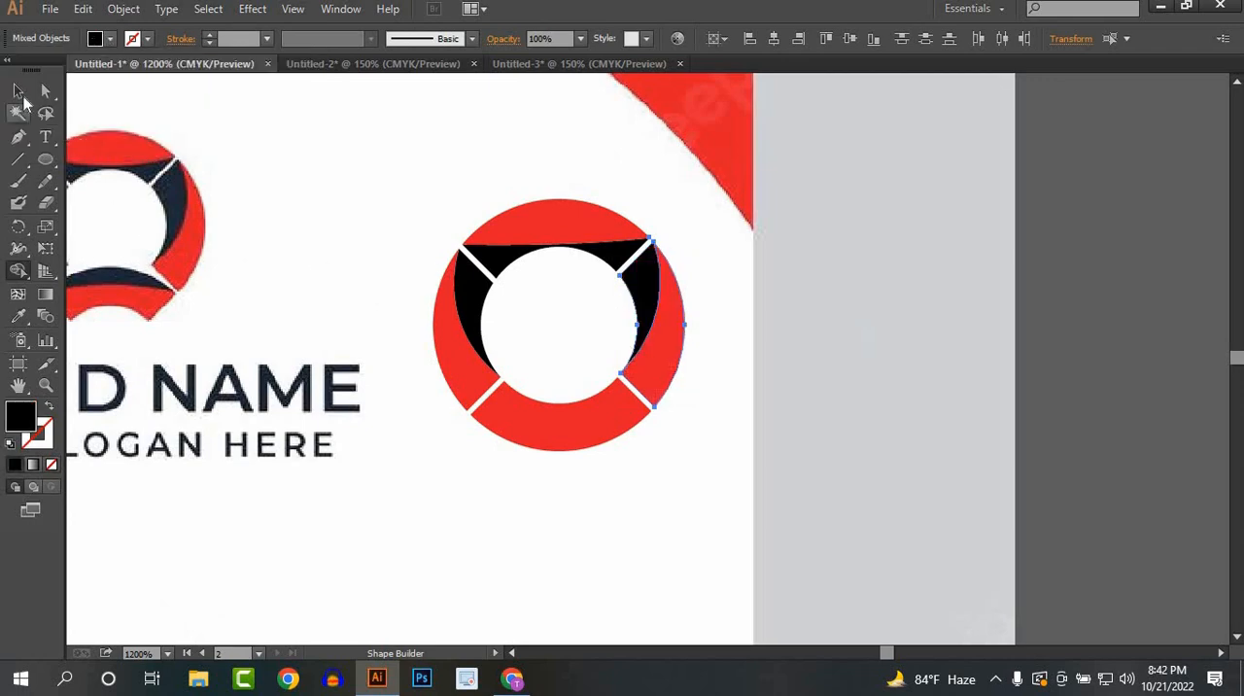
click(17, 91)
click(839, 481)
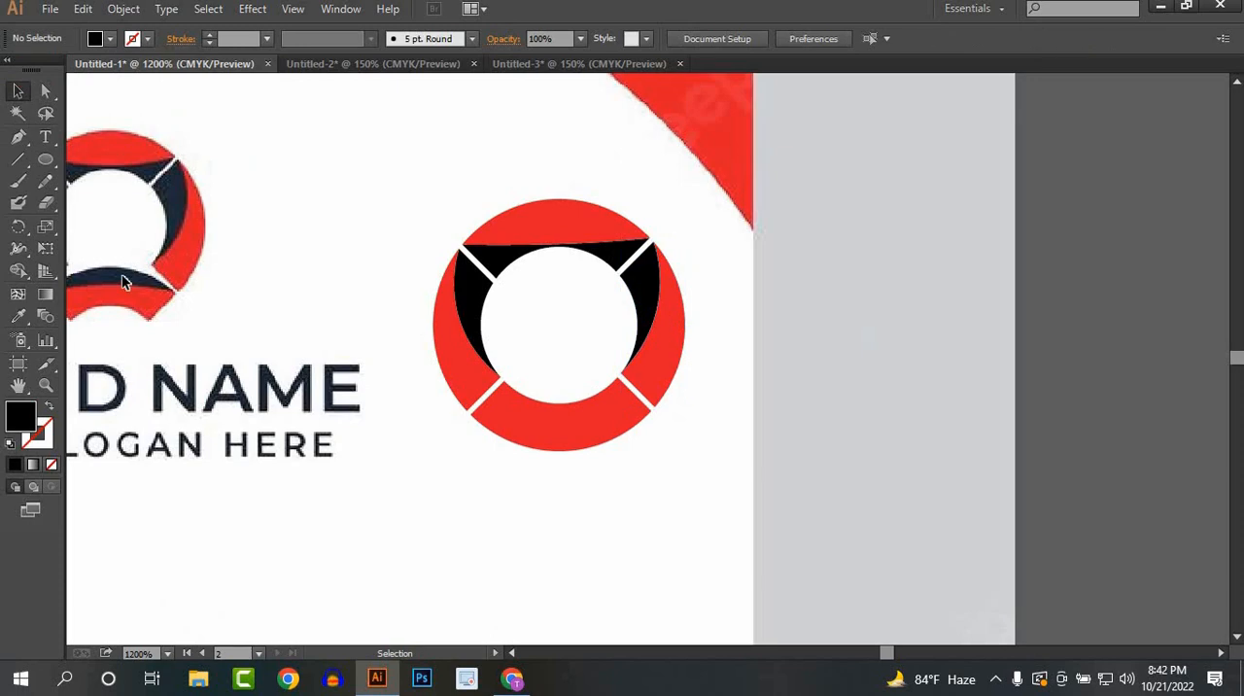
Step: Reflect the ring's bottom red segment about the horizontal axis so it arches upward
click(528, 425)
right_click(528, 426)
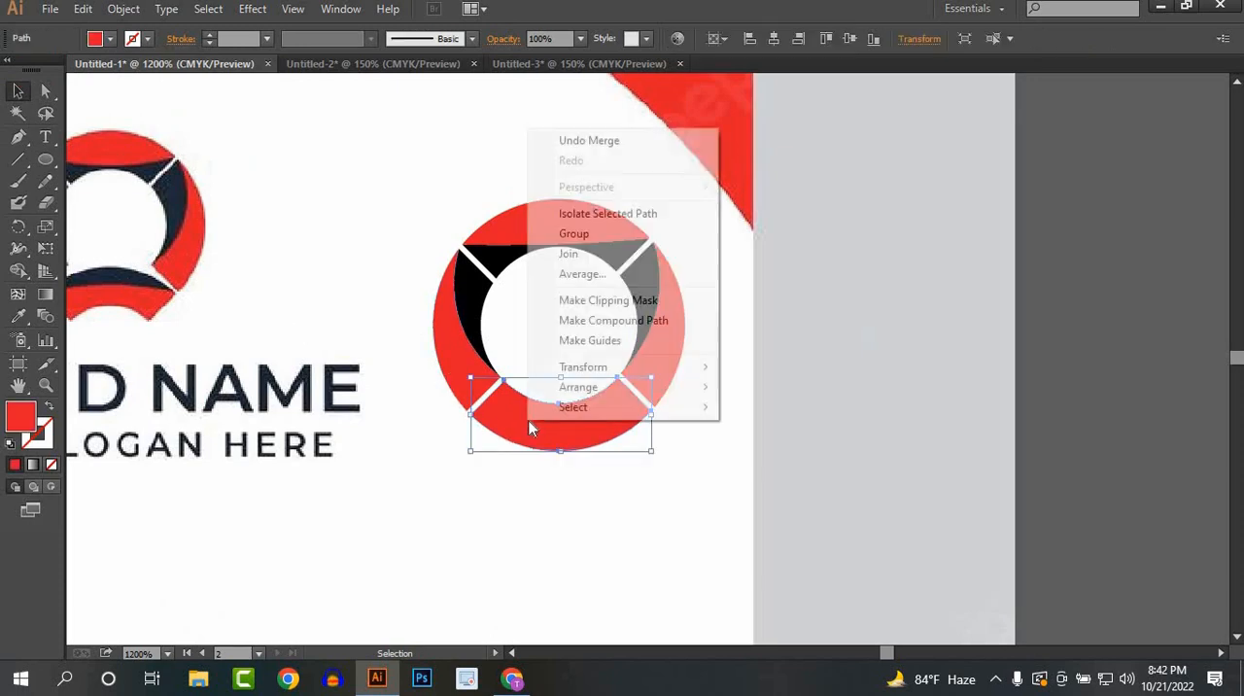
mouse_move(631, 366)
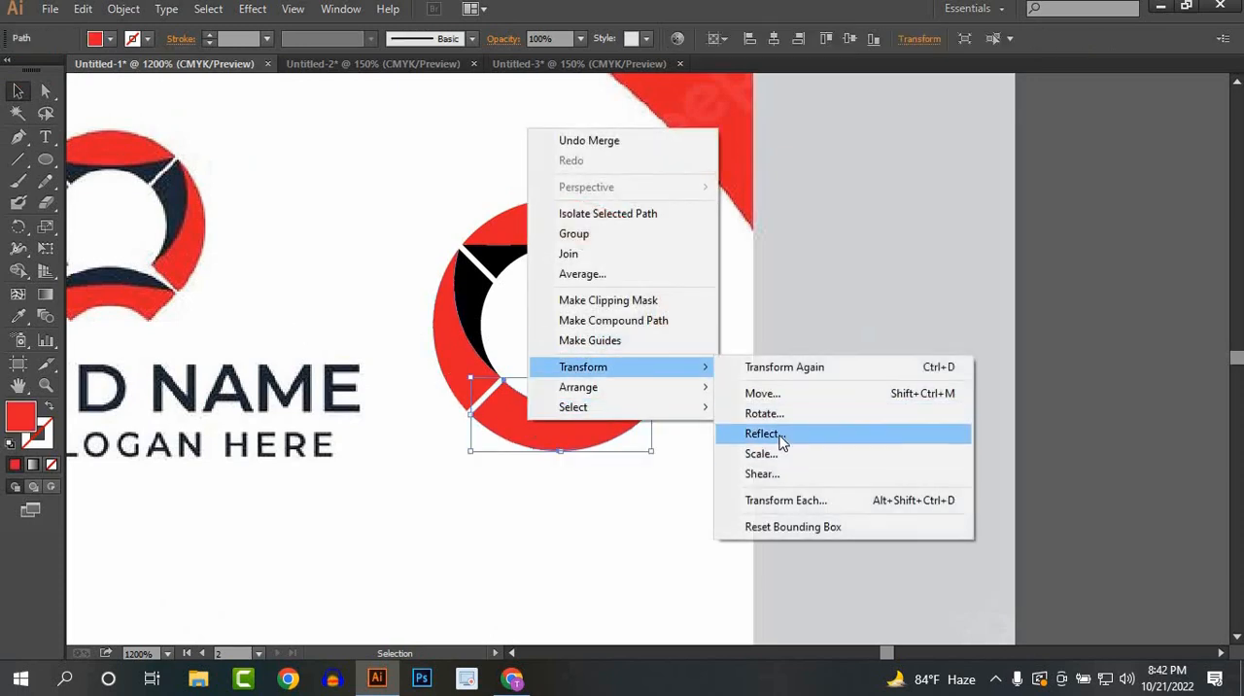
click(778, 434)
click(1030, 488)
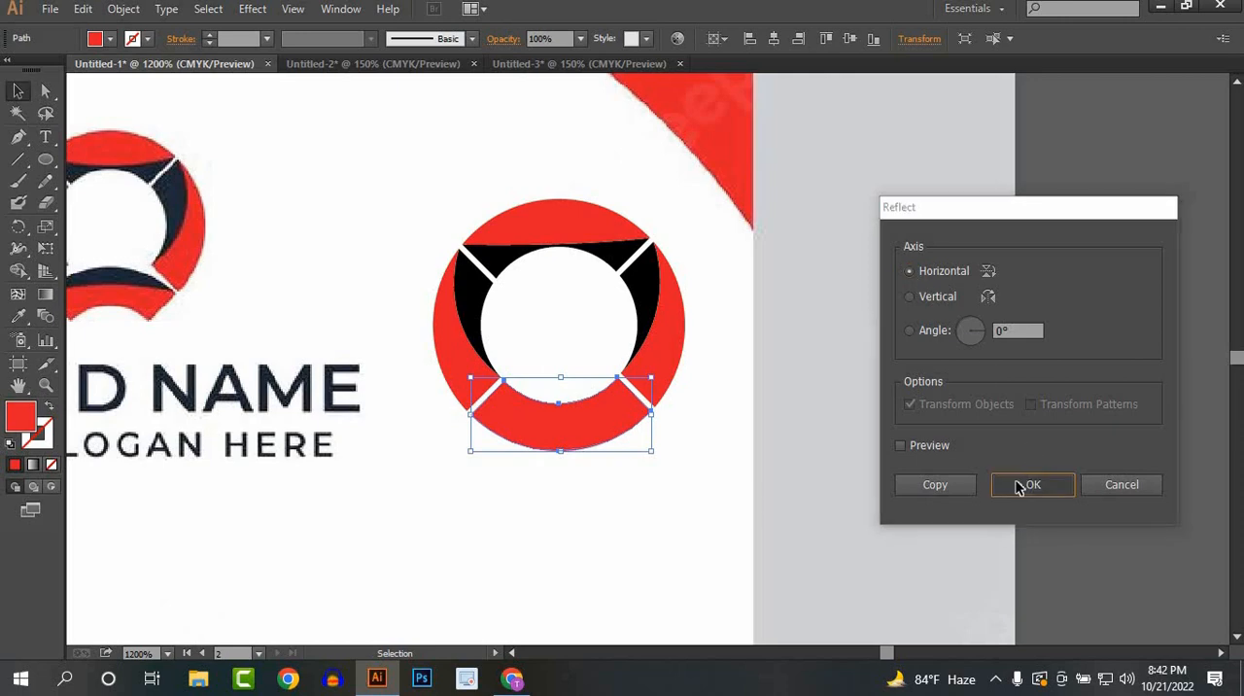
click(708, 490)
drag(751, 502, 809, 539)
click(706, 460)
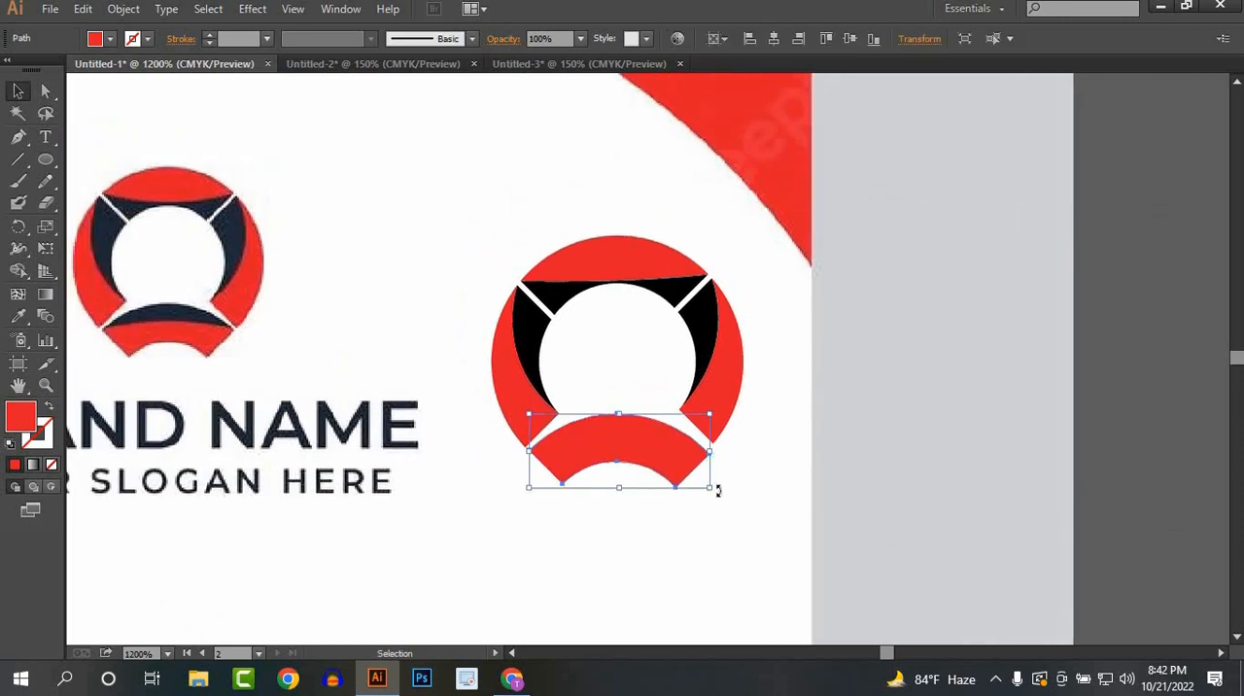
Step: Rotate the flipped bottom segment slightly and move it up to sit centred between the ring's two side segments
drag(716, 489, 672, 457)
click(814, 493)
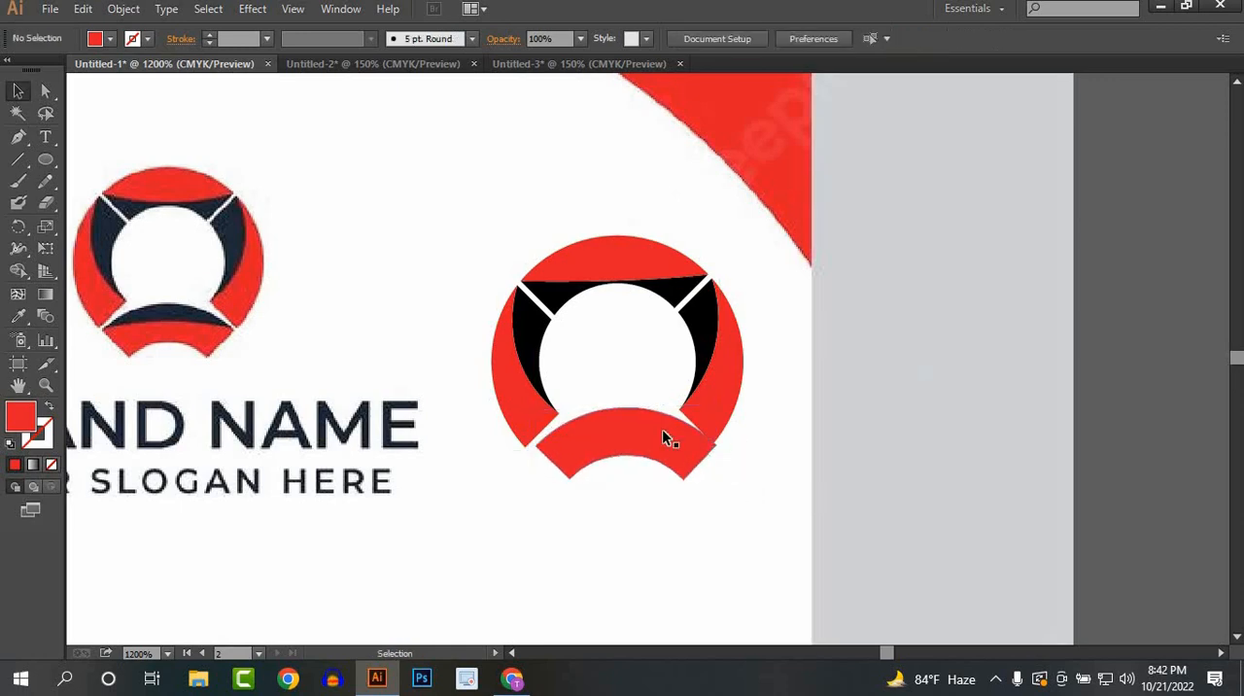
click(664, 437)
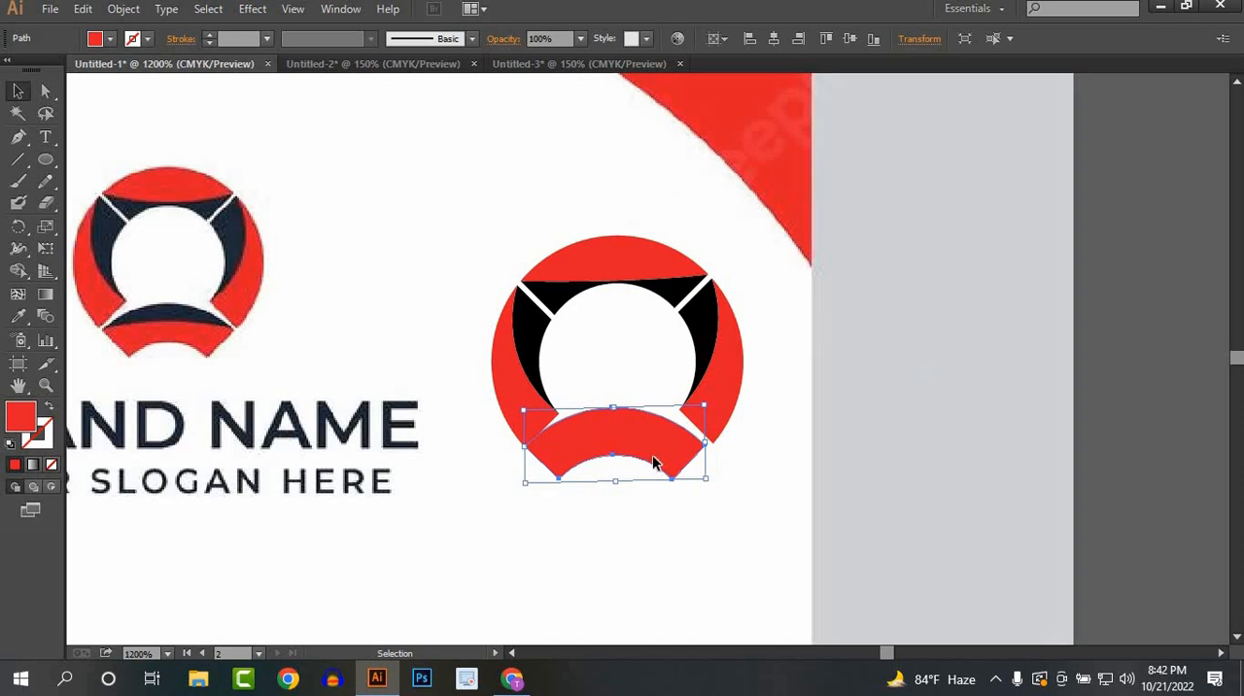
drag(652, 456, 641, 438)
click(742, 468)
click(817, 457)
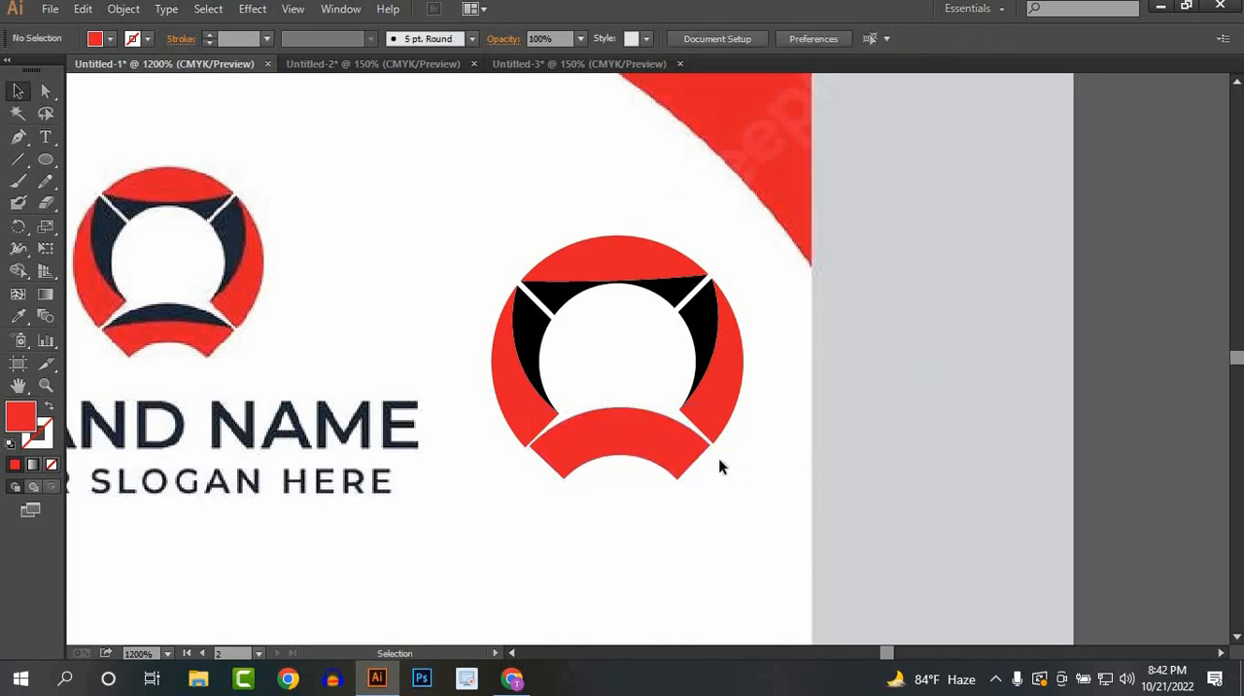
Step: Draw an upward-arched pen curve across the bottom segment between its two outer corners
click(17, 137)
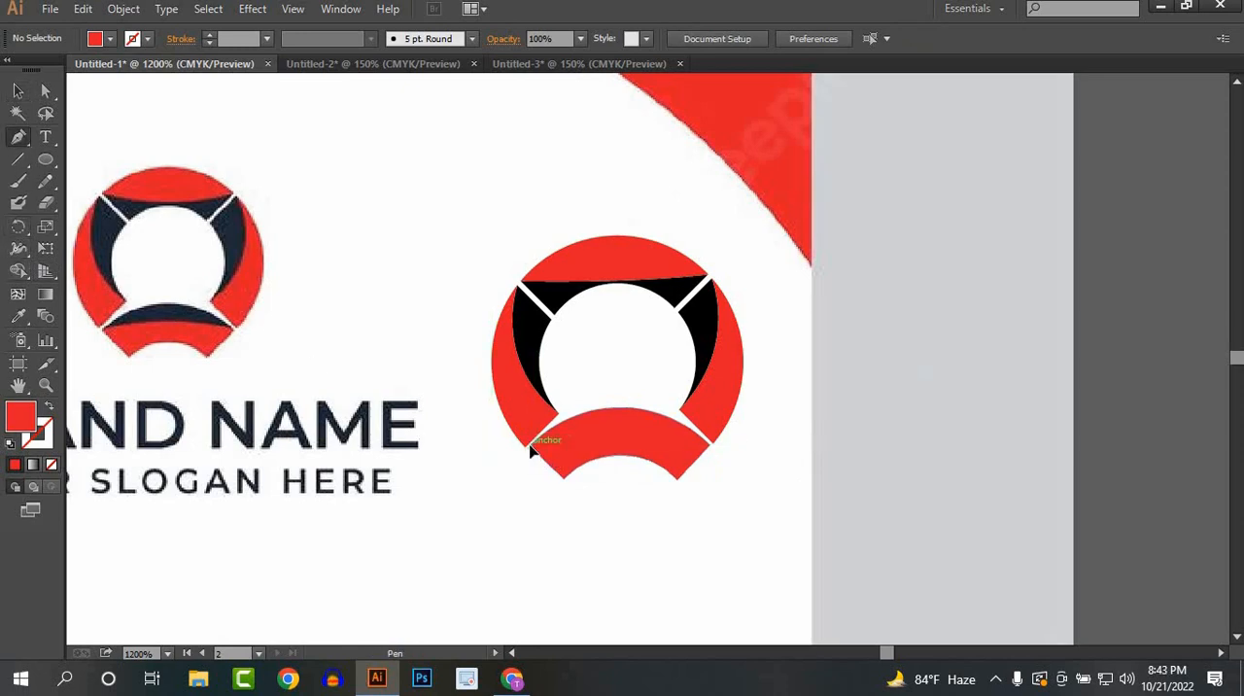
click(531, 446)
click(715, 447)
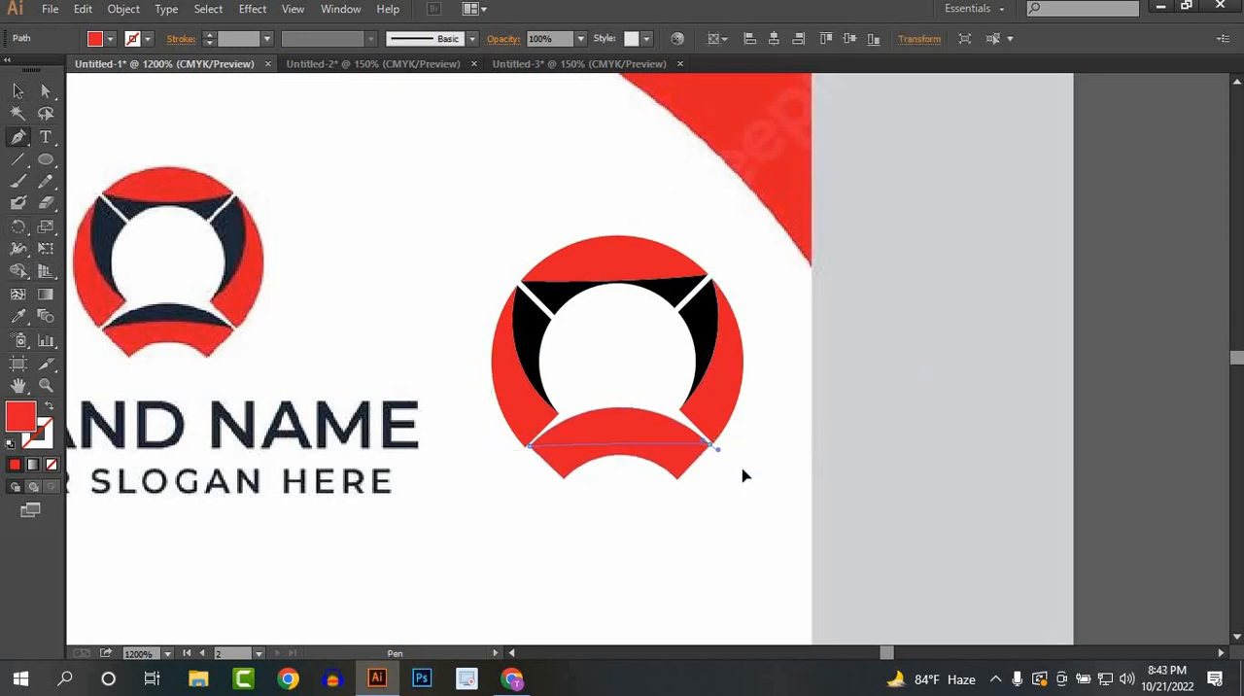
drag(745, 475, 800, 488)
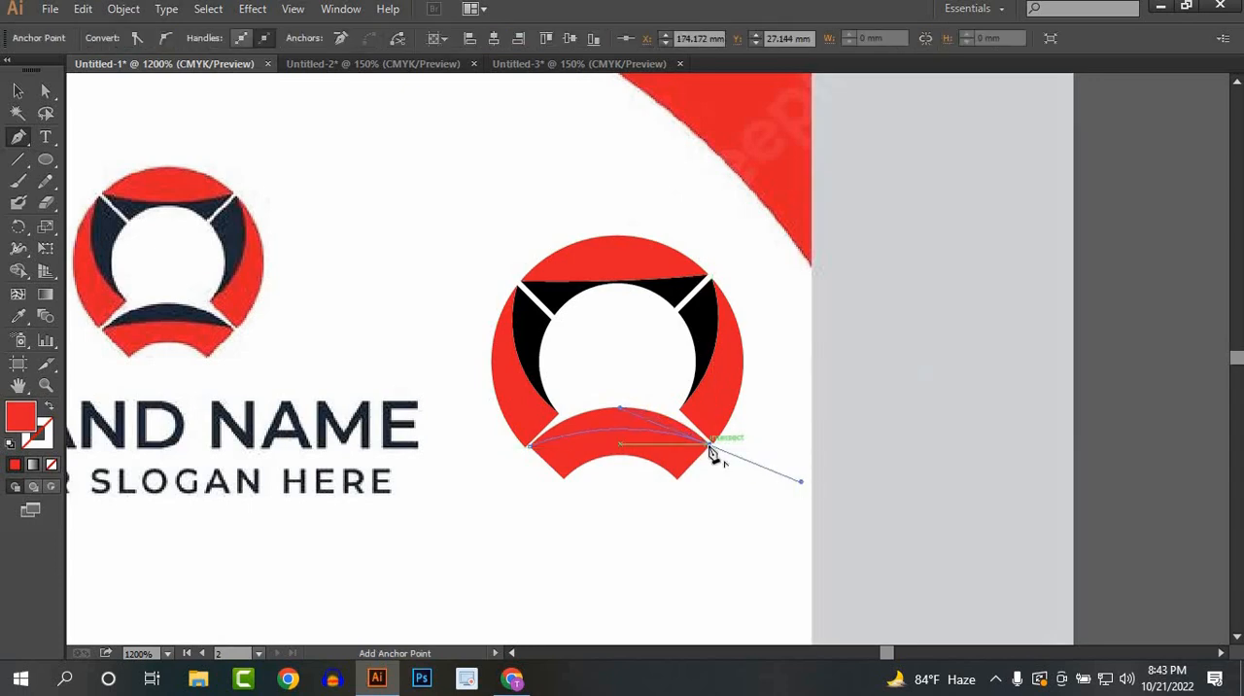
click(710, 446)
click(18, 90)
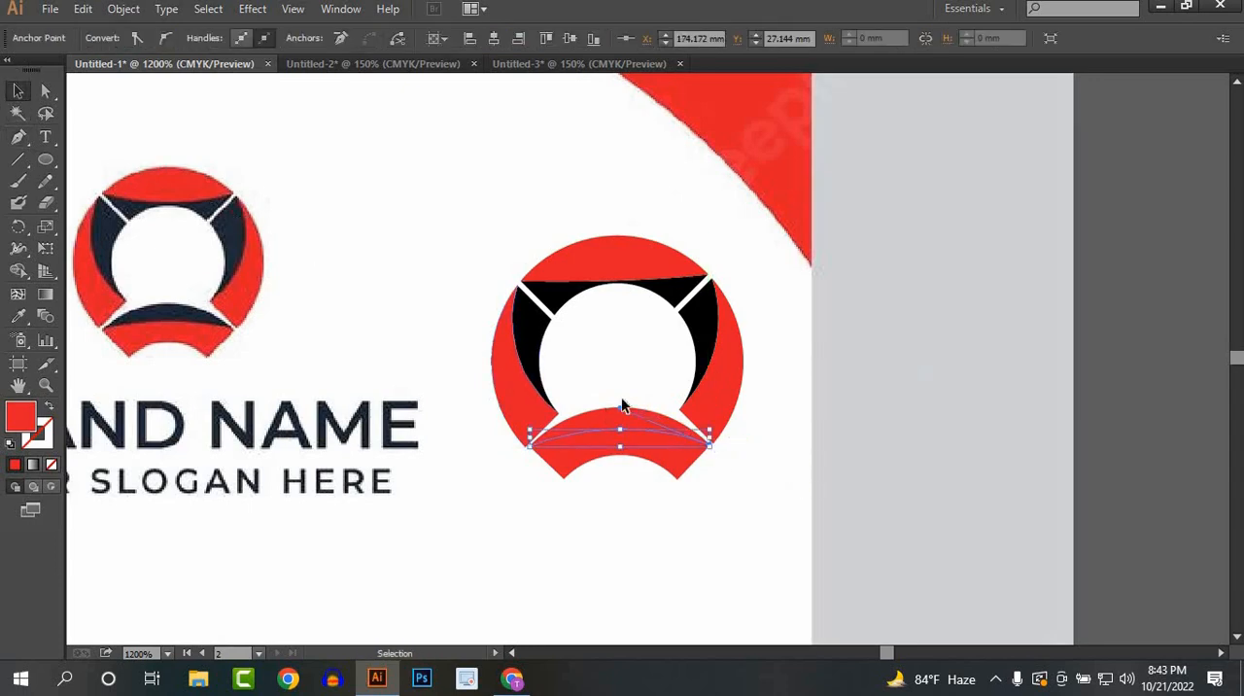
Step: Select the bottom segment with its curve and fill the upper crescent with black using the Shape Builder
click(624, 449)
click(19, 270)
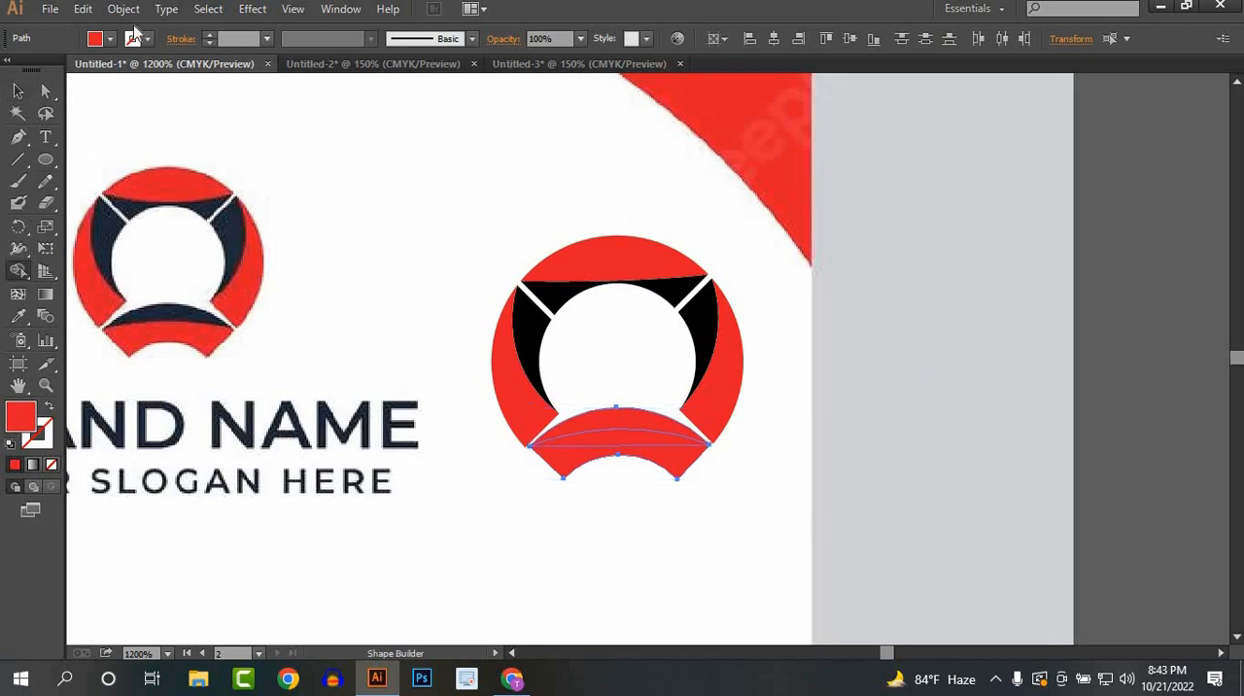
click(110, 40)
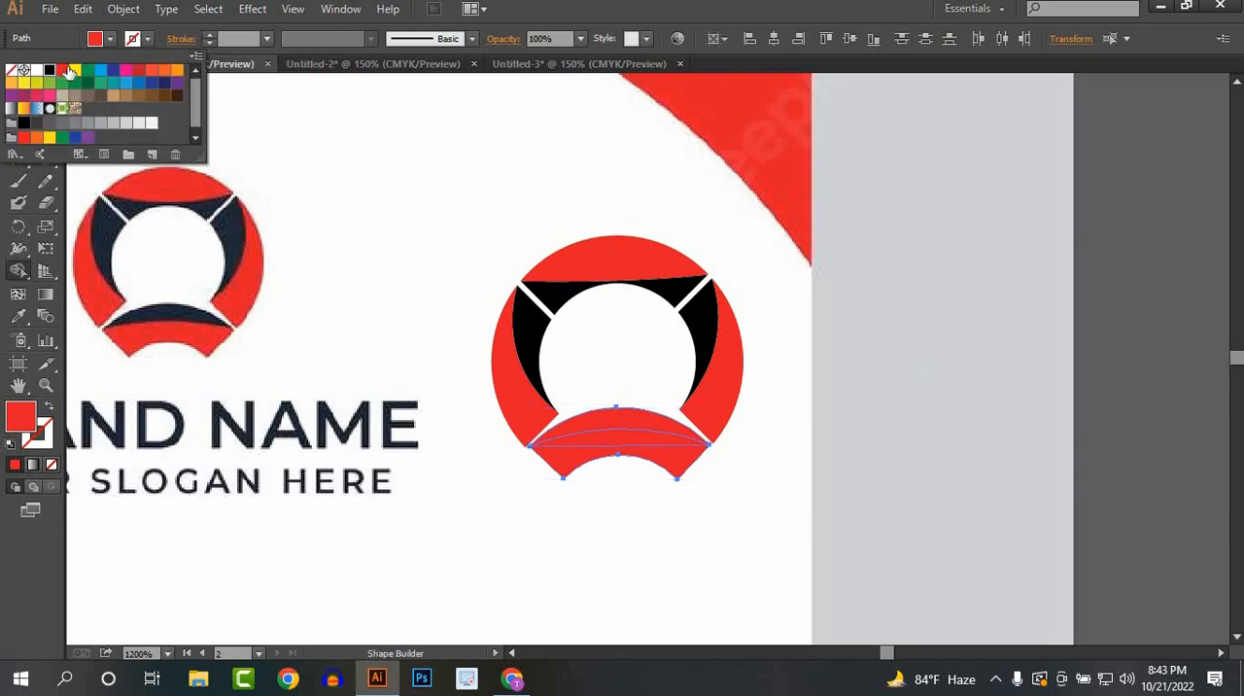
click(49, 70)
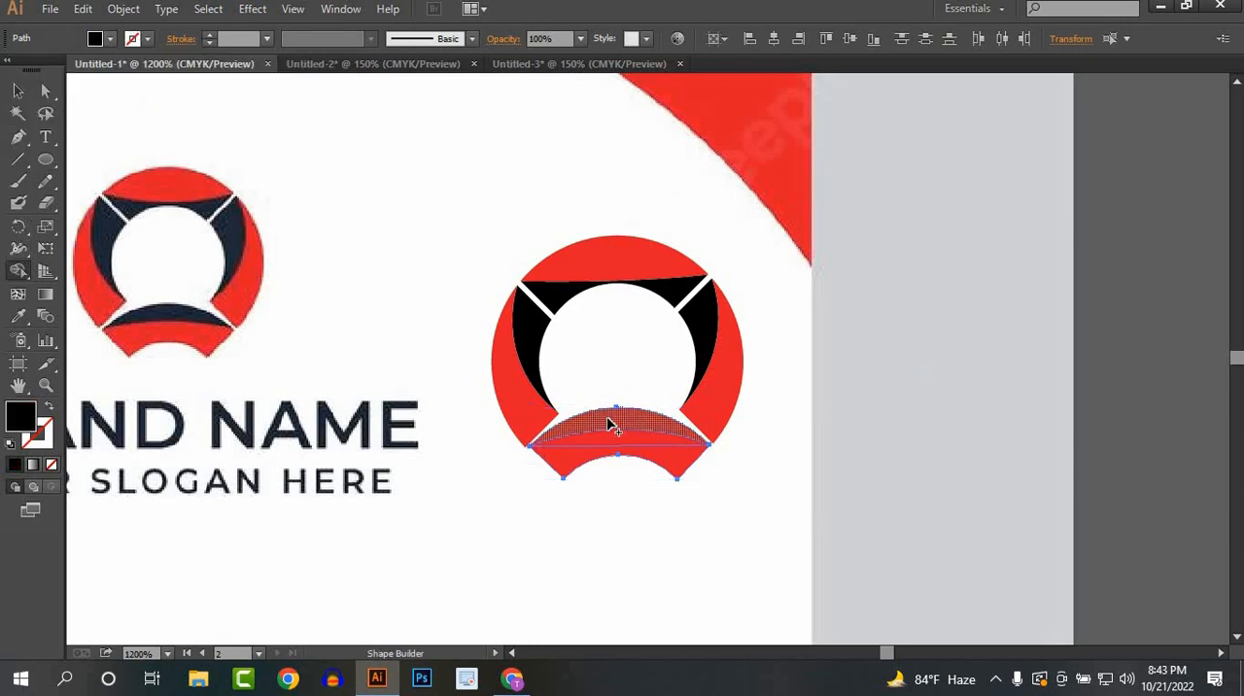
click(608, 422)
click(16, 93)
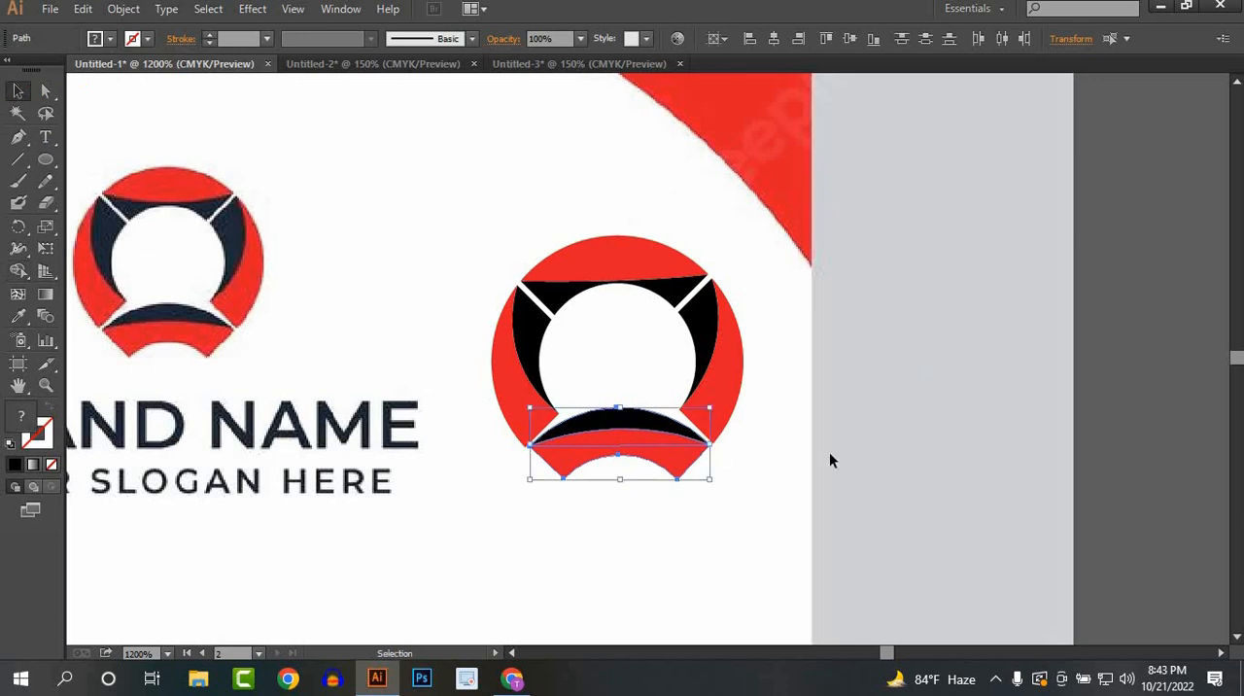
click(829, 452)
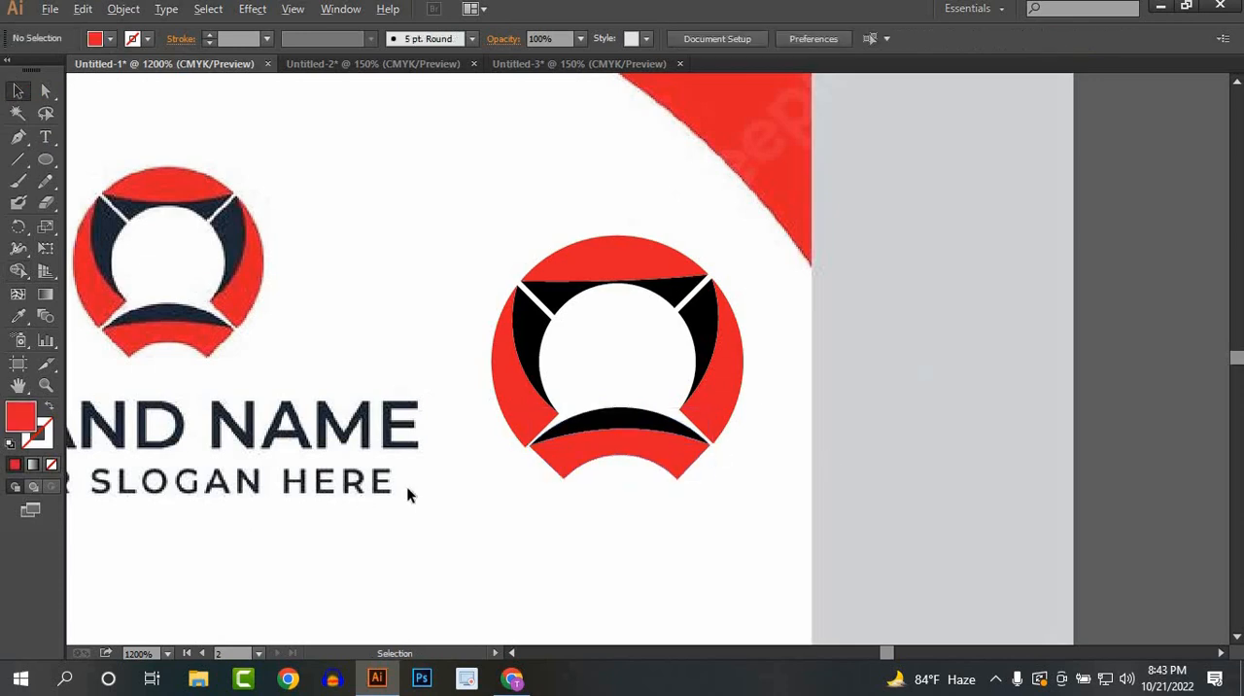
Step: Select all the segments of the redrawn ring logo and group them
scroll(407, 495, down, 2)
key(ctrl+a)
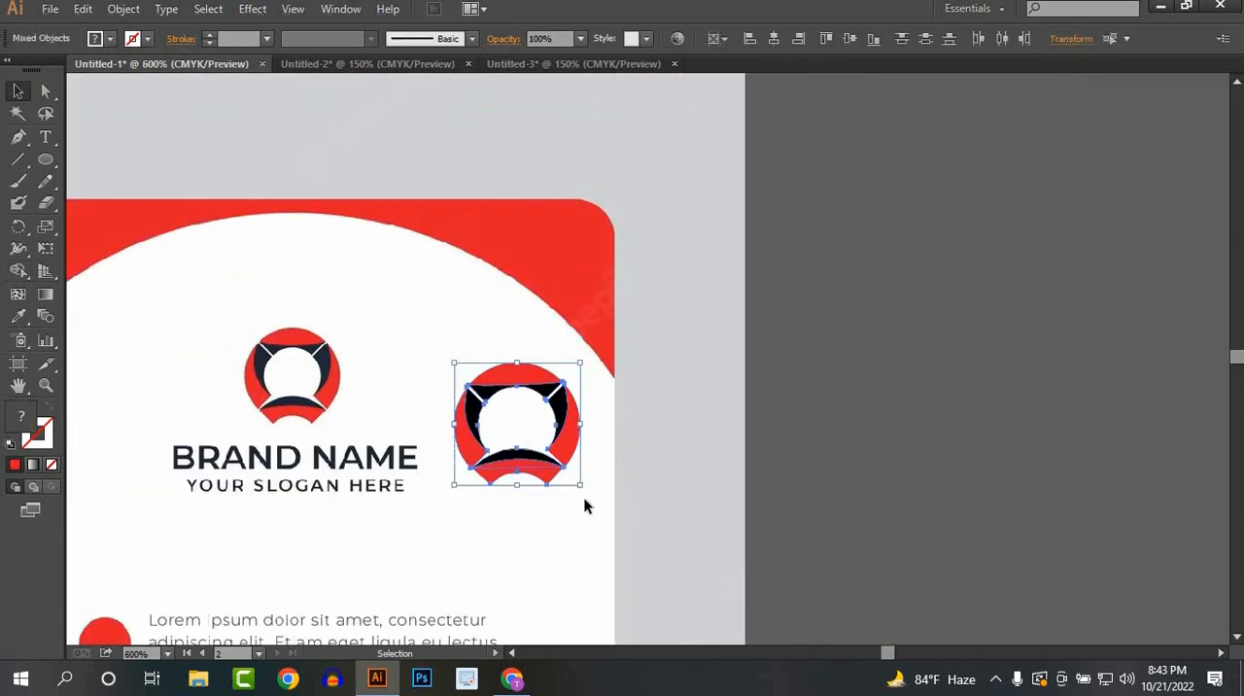
key(ctrl+g)
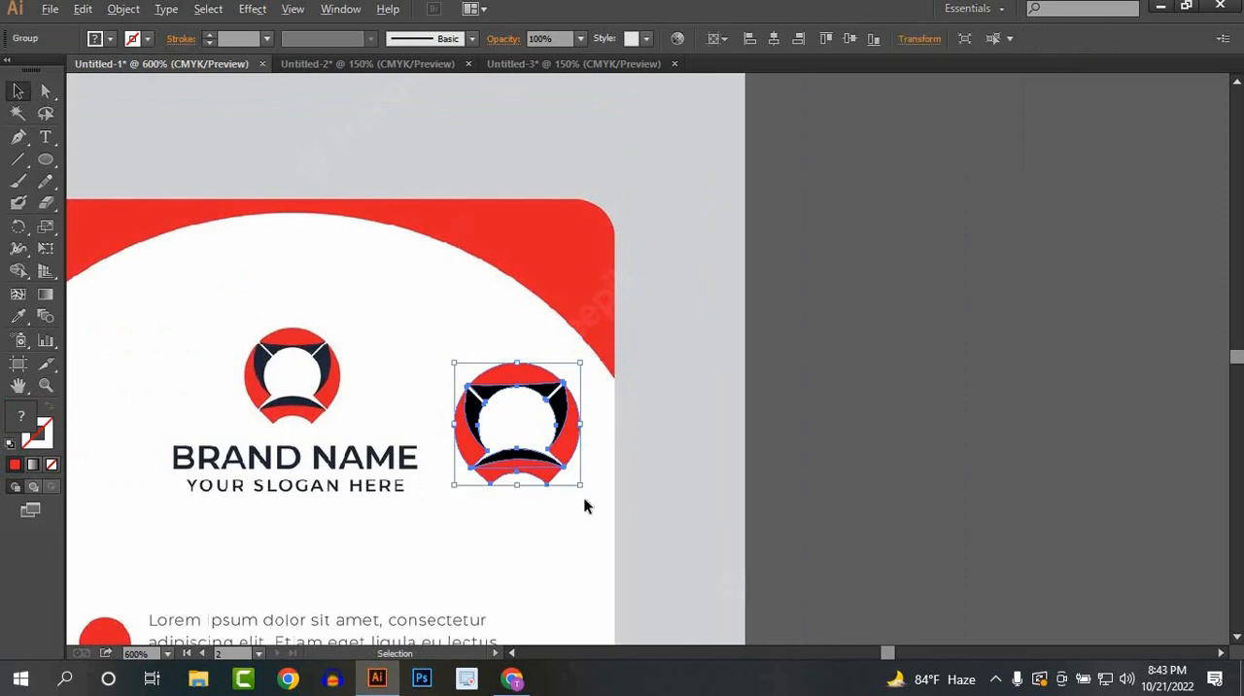
Step: Move the grouped ring logo onto the back card, centred near the top of its white area
scroll(897, 460, down, 3)
scroll(857, 453, down, 1)
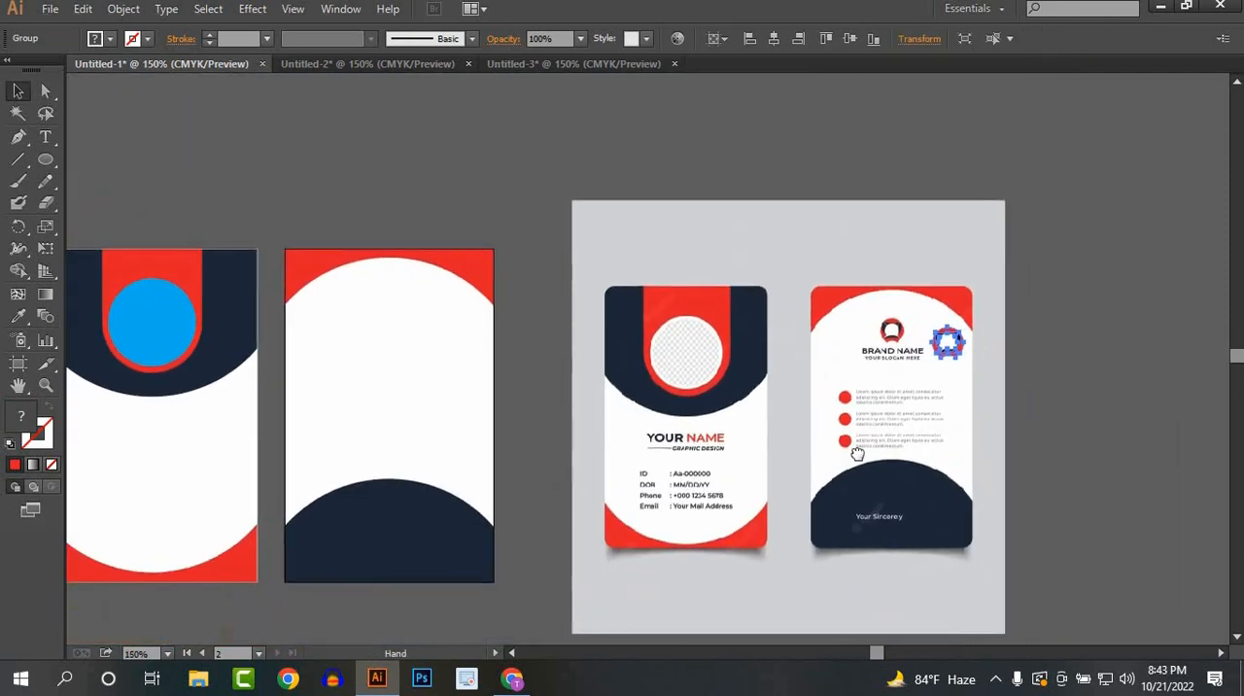
drag(857, 454, 954, 461)
drag(1045, 357, 525, 378)
click(555, 381)
scroll(519, 376, up, 1)
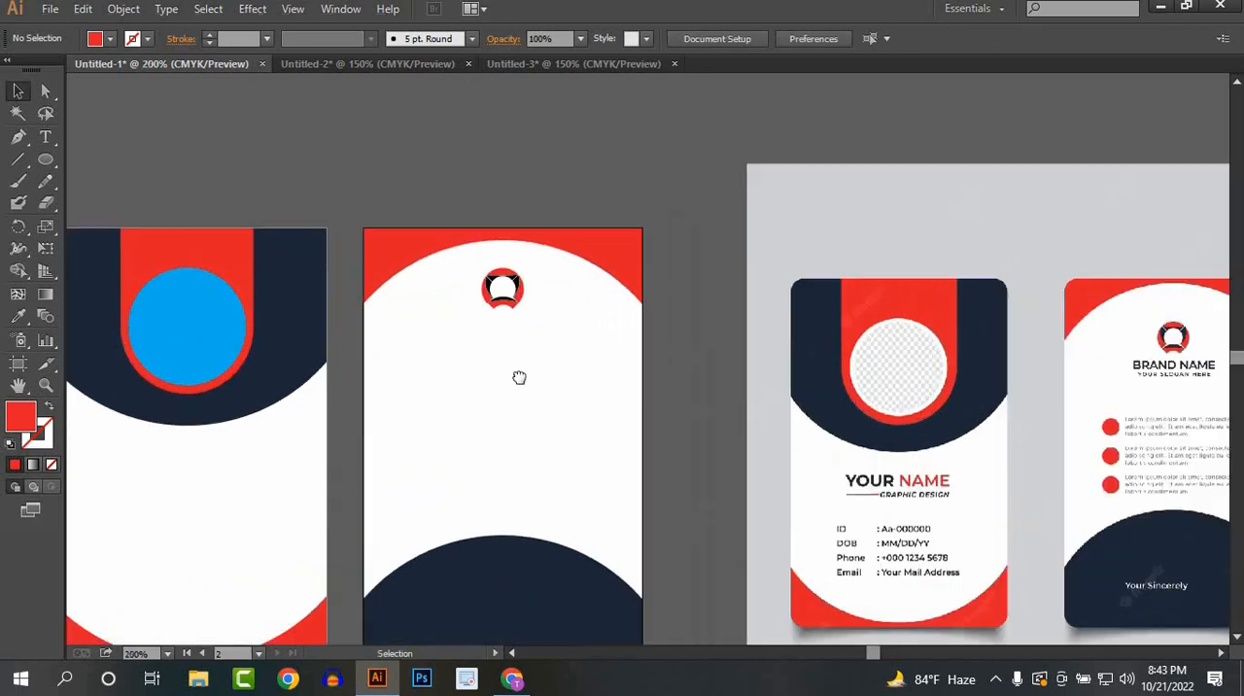
scroll(518, 368, down, 1)
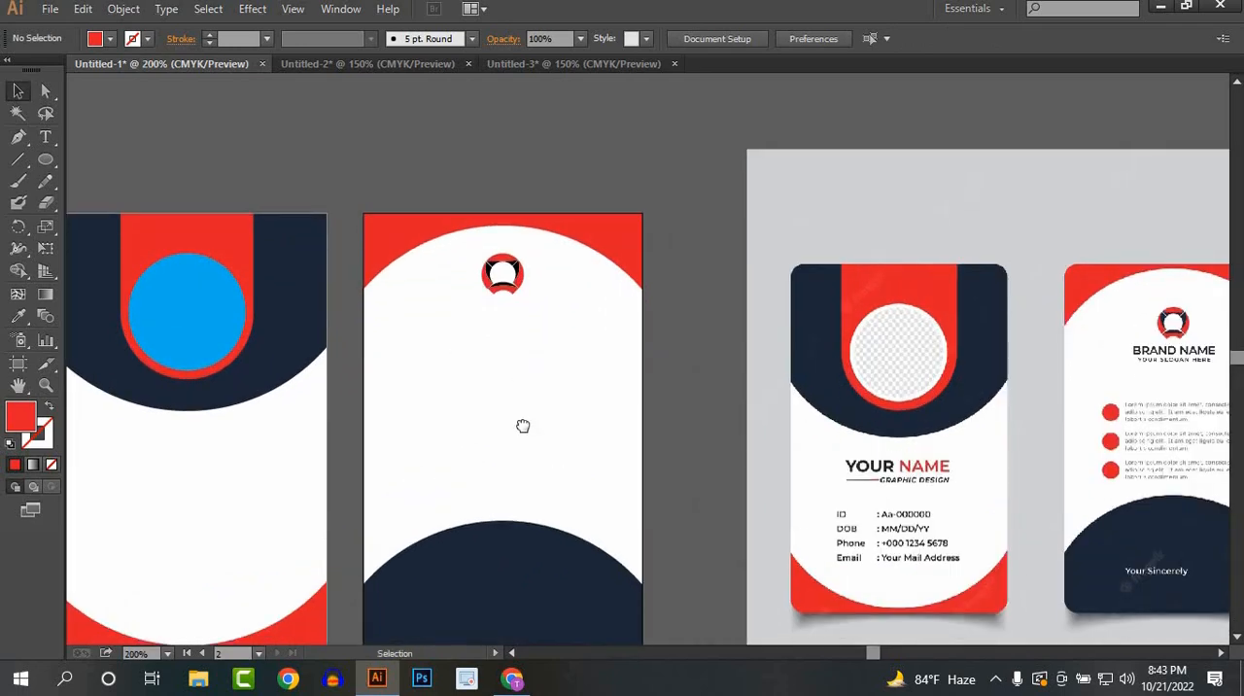
drag(523, 425, 558, 403)
key(ctrl+minus)
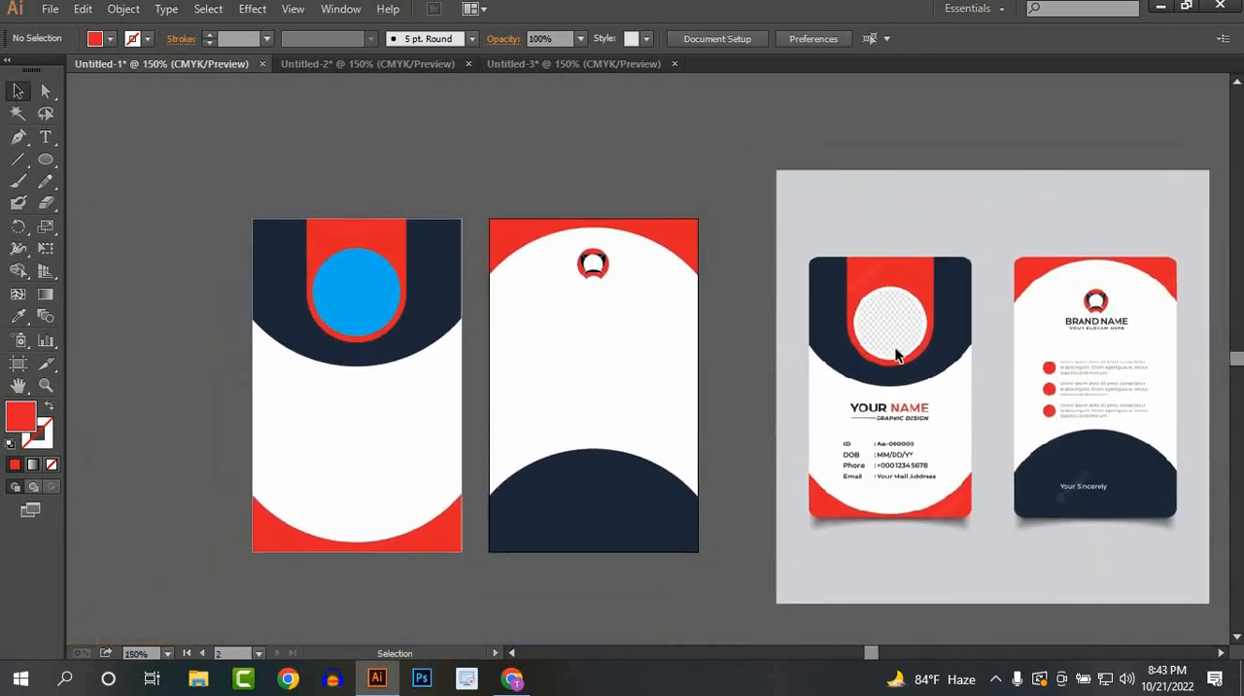
Step: Move the reference image over the back card, close beside the front card, and bring it to the front
scroll(530, 356, up, 1)
drag(635, 363, 589, 408)
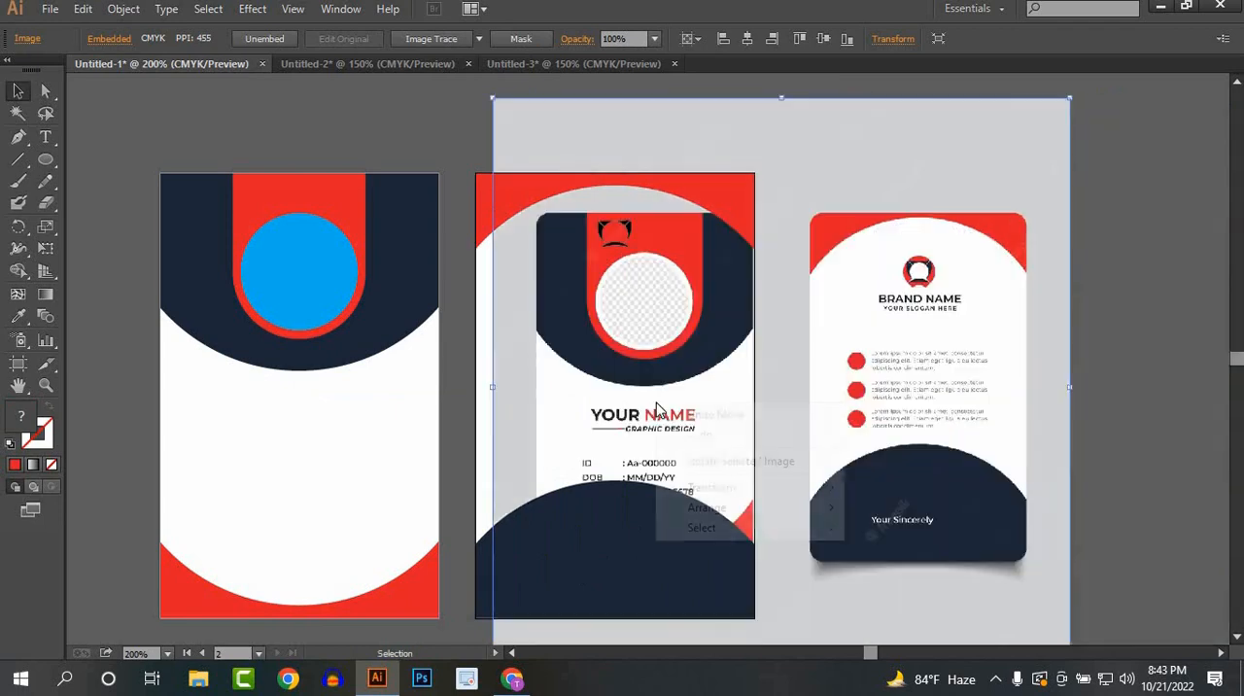
right_click(656, 402)
mouse_move(724, 512)
click(874, 507)
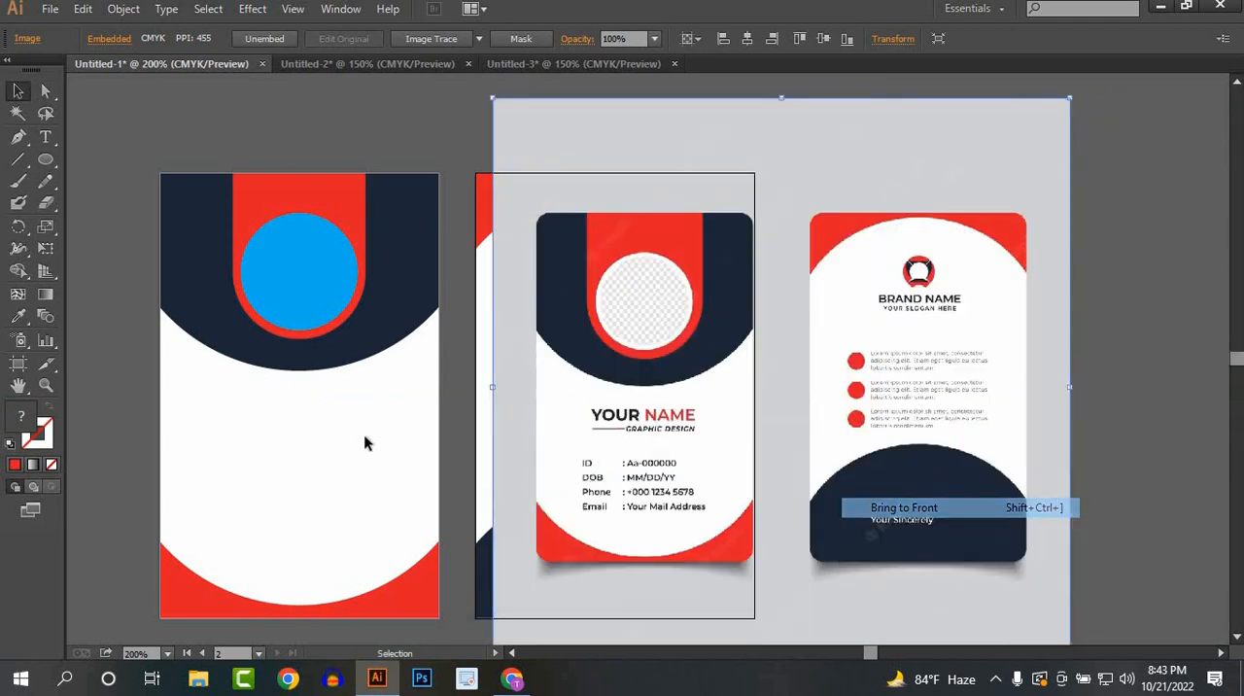
click(106, 452)
scroll(297, 515, up, 1)
drag(299, 516, 532, 457)
drag(1036, 366, 957, 368)
drag(606, 355, 536, 363)
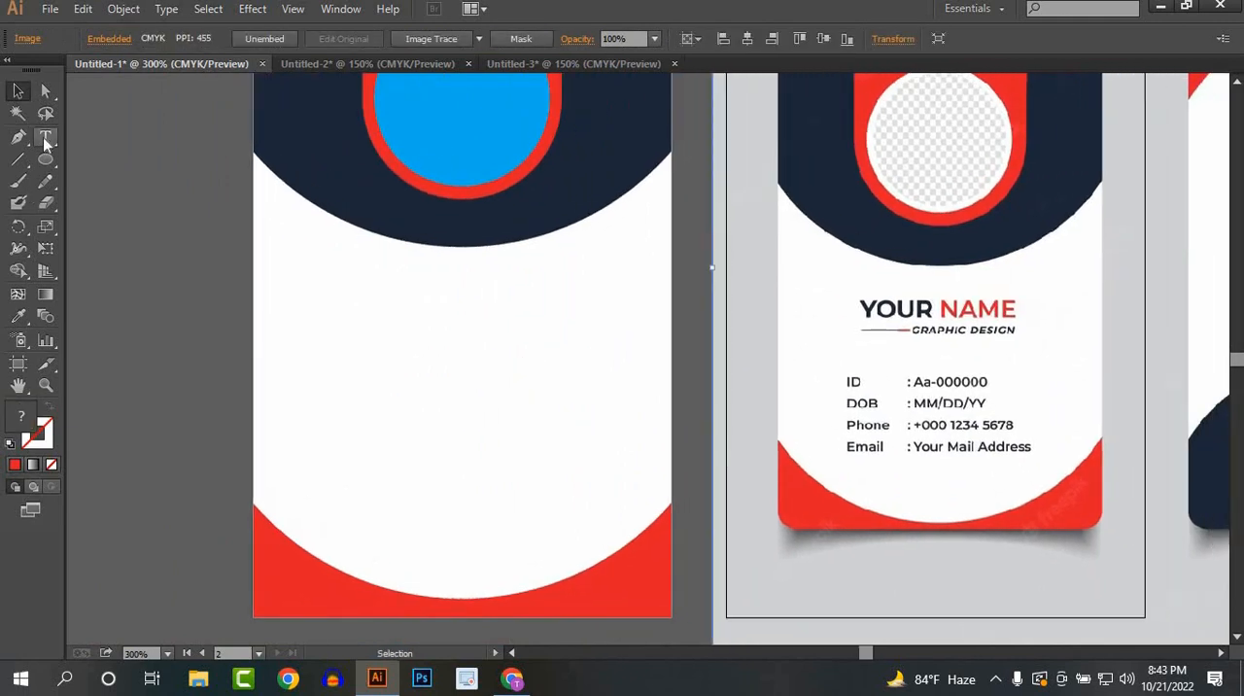
Step: Add a text line with the cardholder's full name in capitals below the navy curve on the front card
key(t)
click(361, 319)
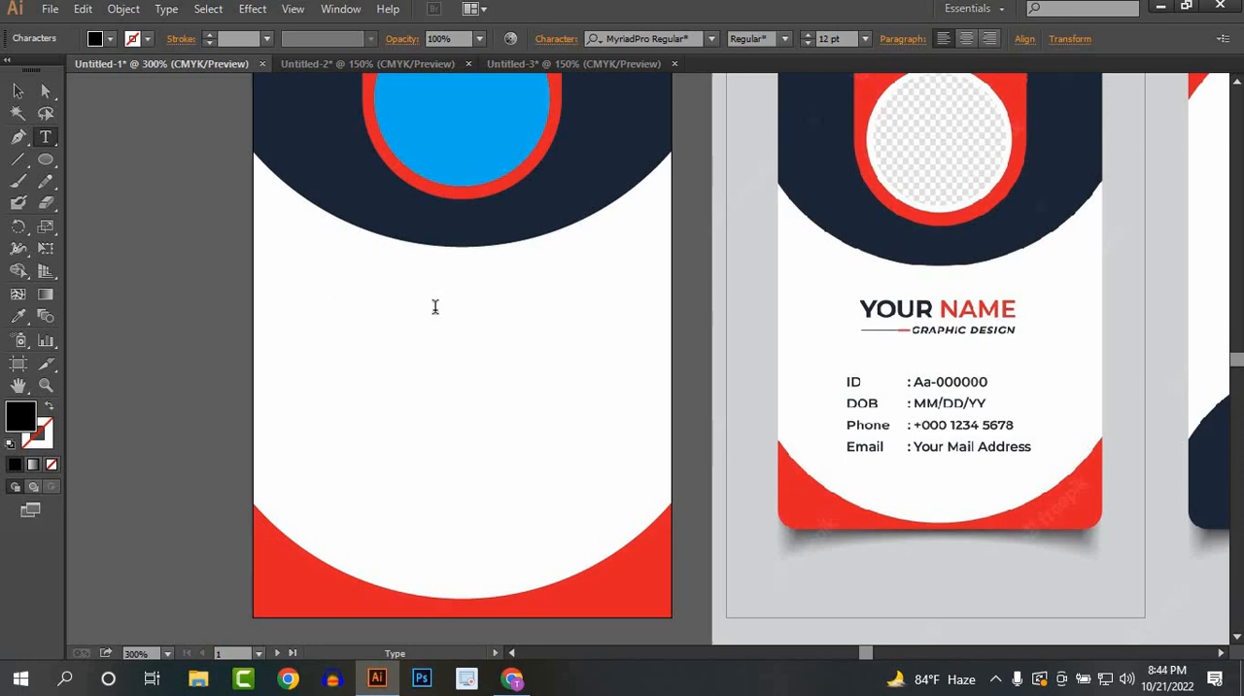
text(Y)
key(BackSpace)
text(a)
key(BackSpace)
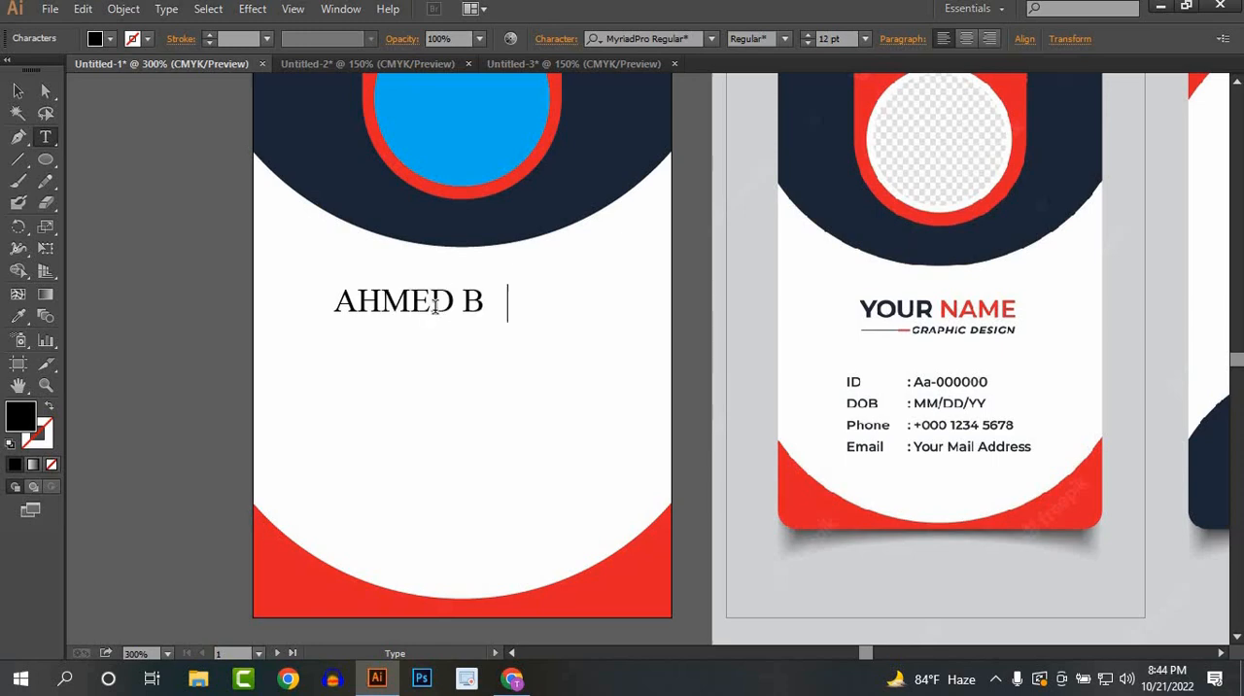
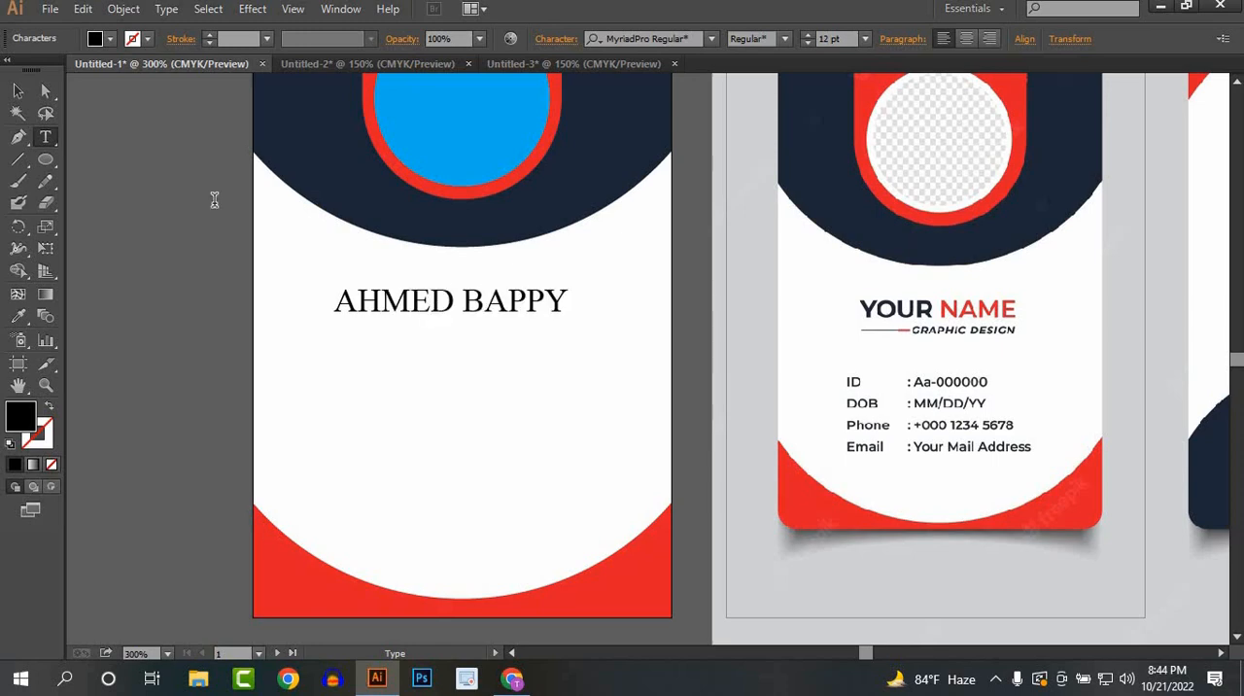
Step: Set the font of the name text to Montserrat Bold
click(17, 90)
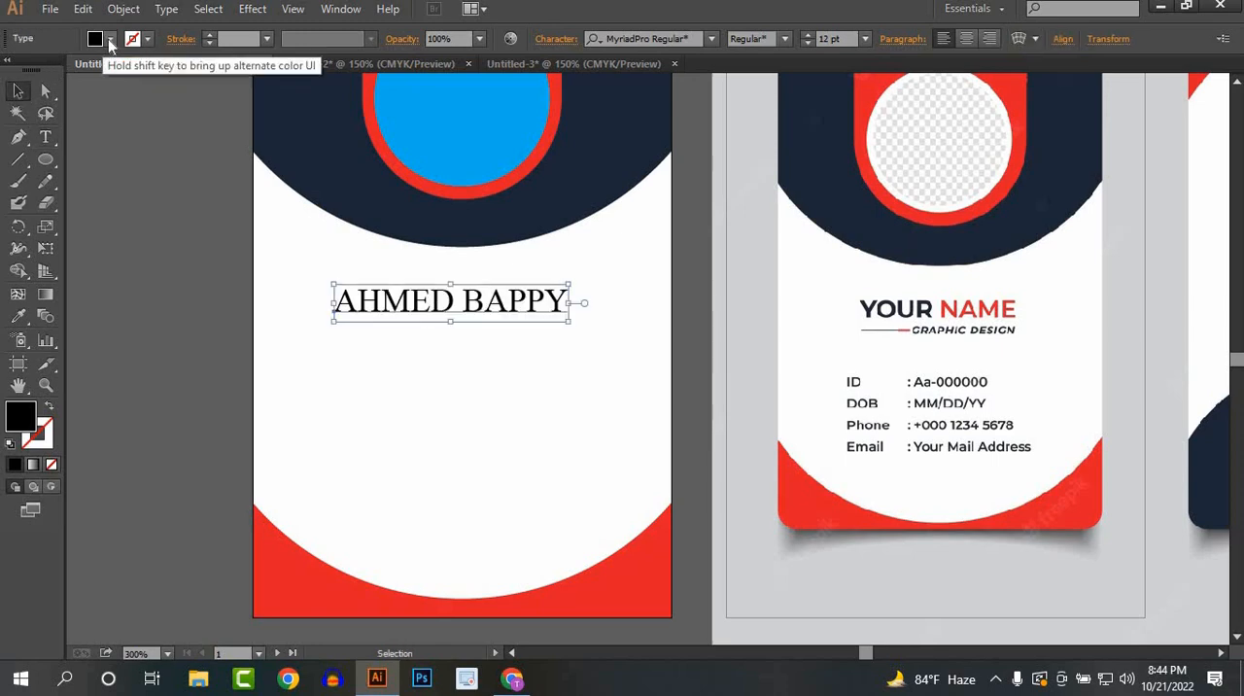
click(713, 40)
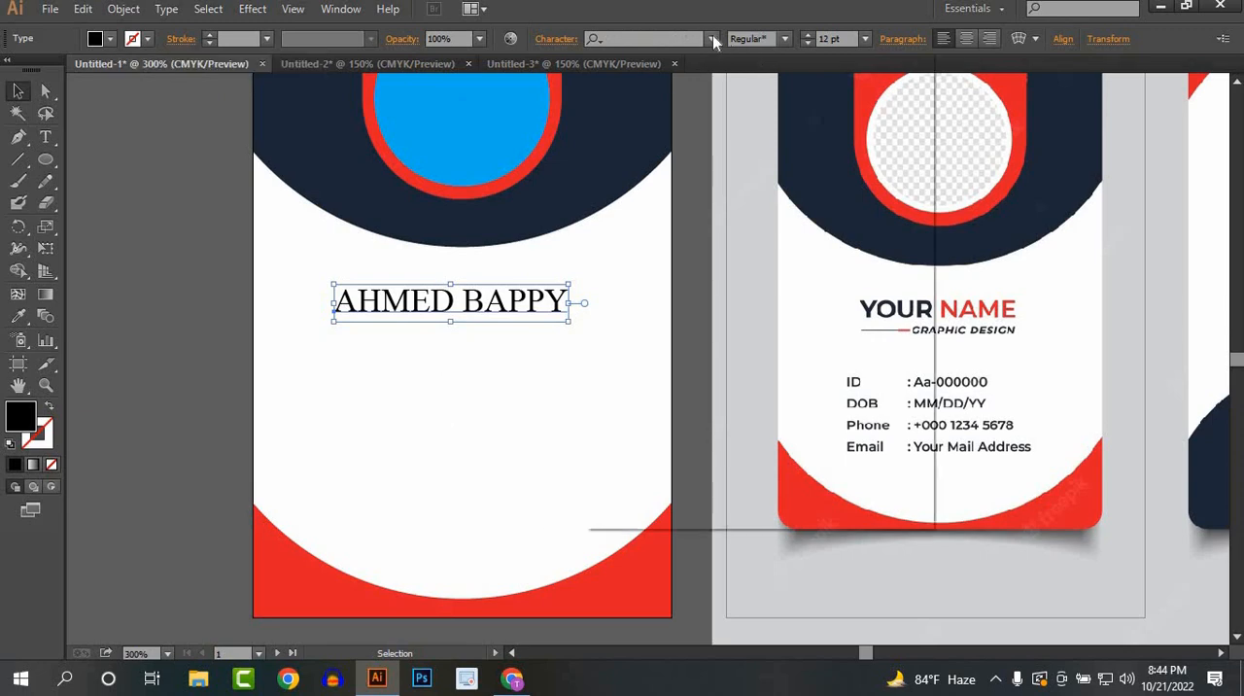
text(MONT)
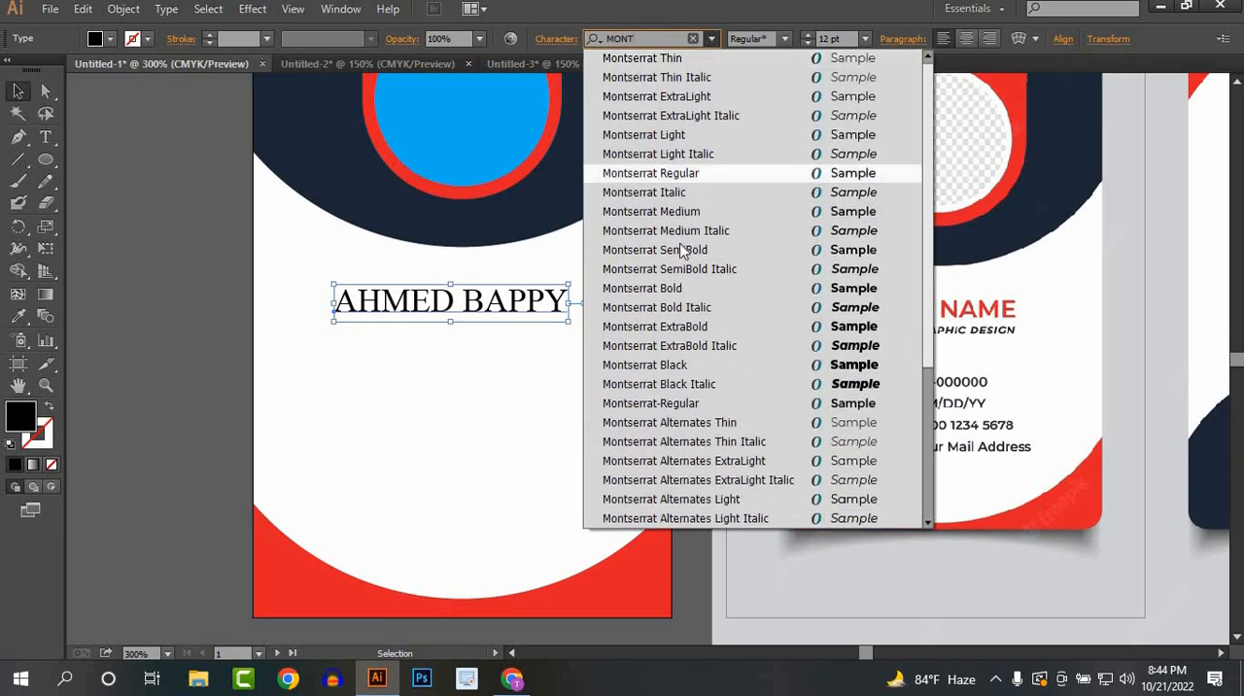
click(680, 288)
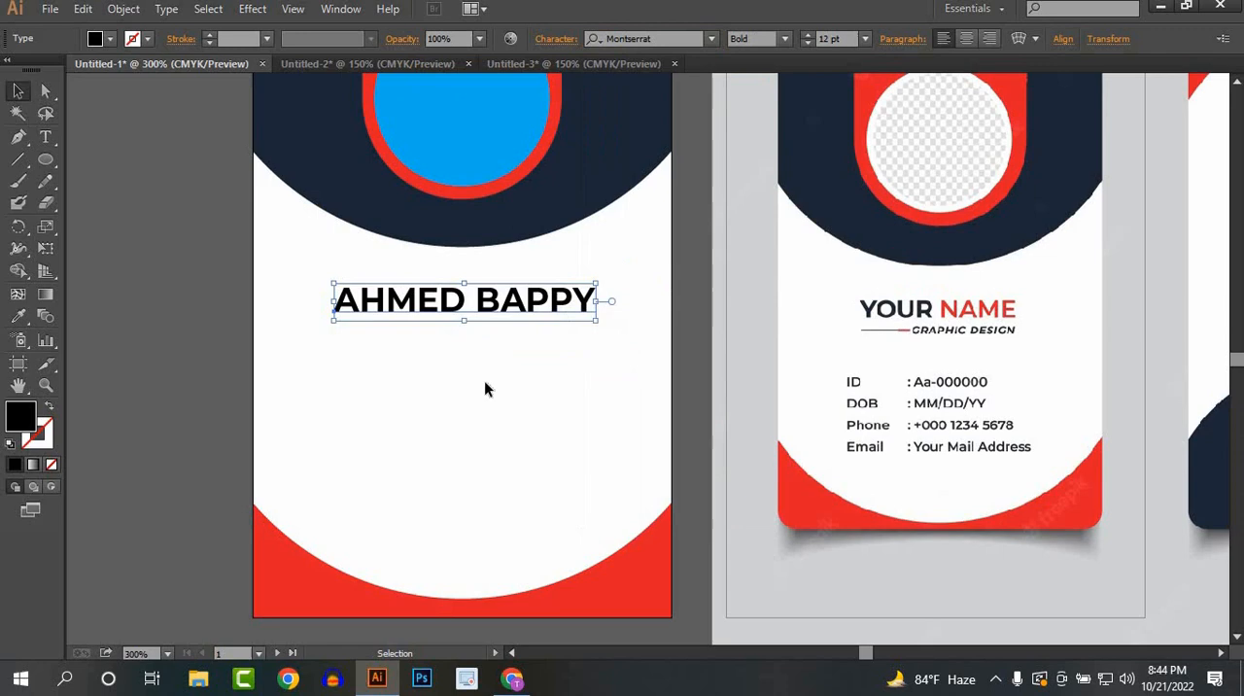
Step: Recolour only the surname in the name text with the red sampled from the front card's lower corner
key(t)
click(473, 302)
drag(474, 301, 595, 301)
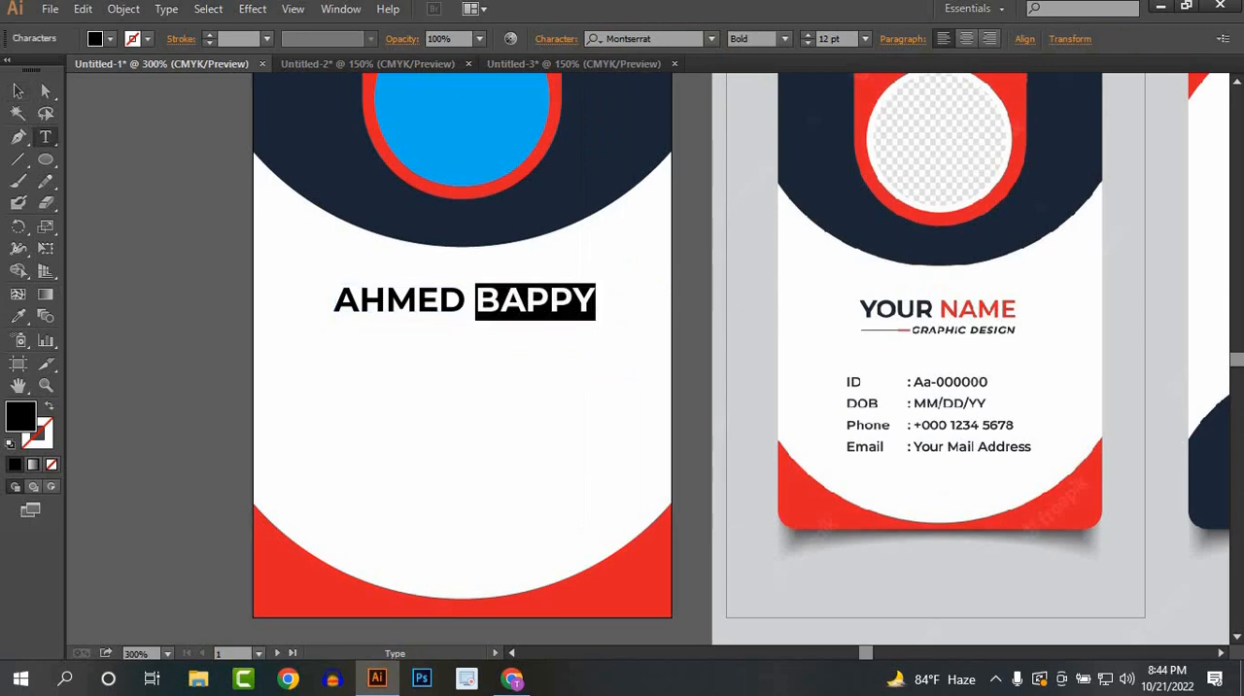
click(17, 316)
click(305, 581)
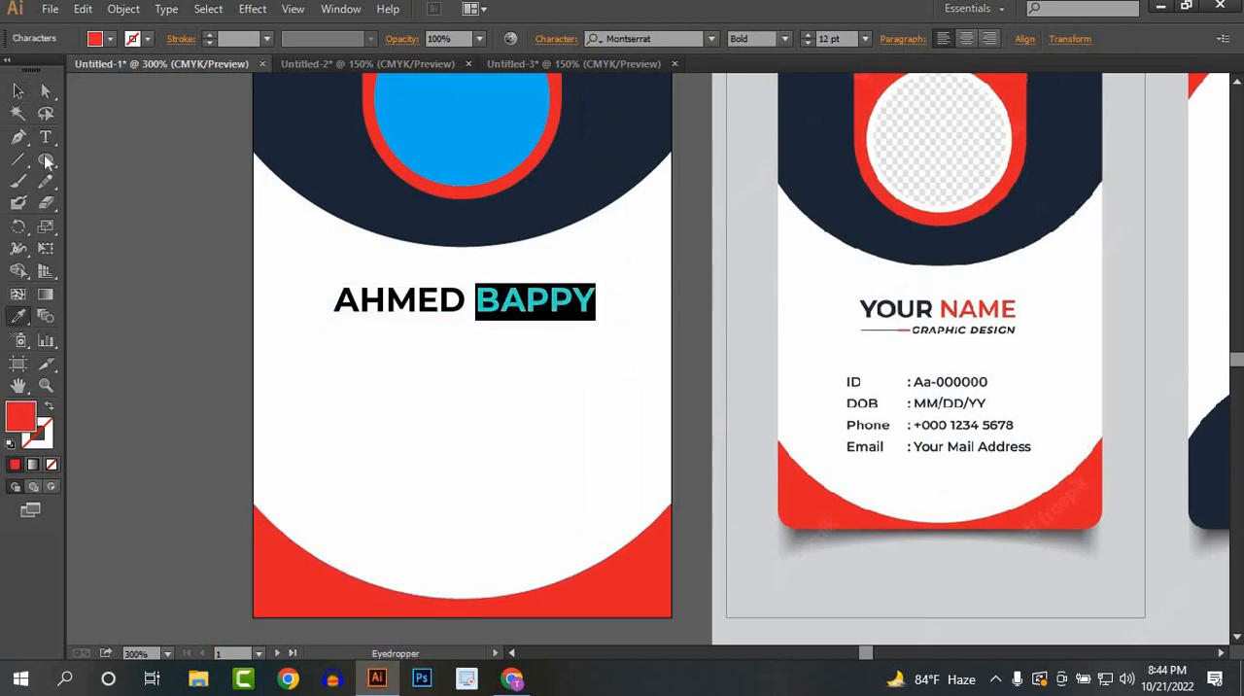
click(17, 90)
click(473, 449)
Step: Centre the name text horizontally on the front card and nudge it up slightly
click(478, 313)
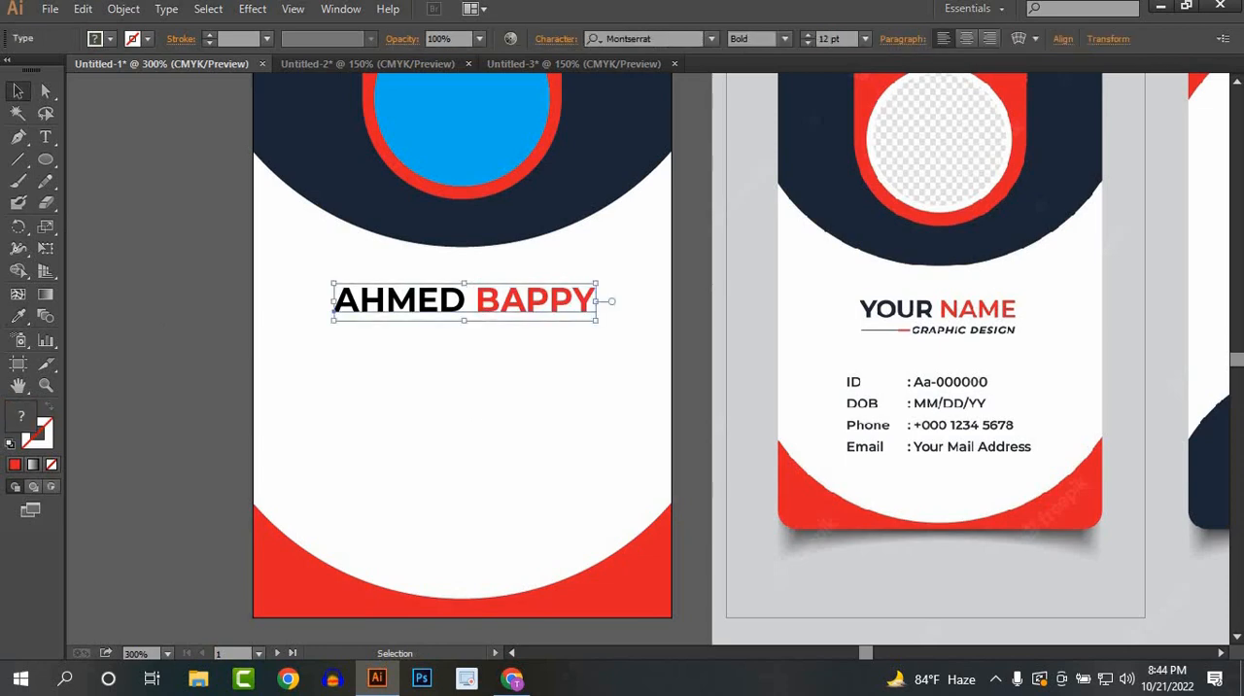
click(1062, 39)
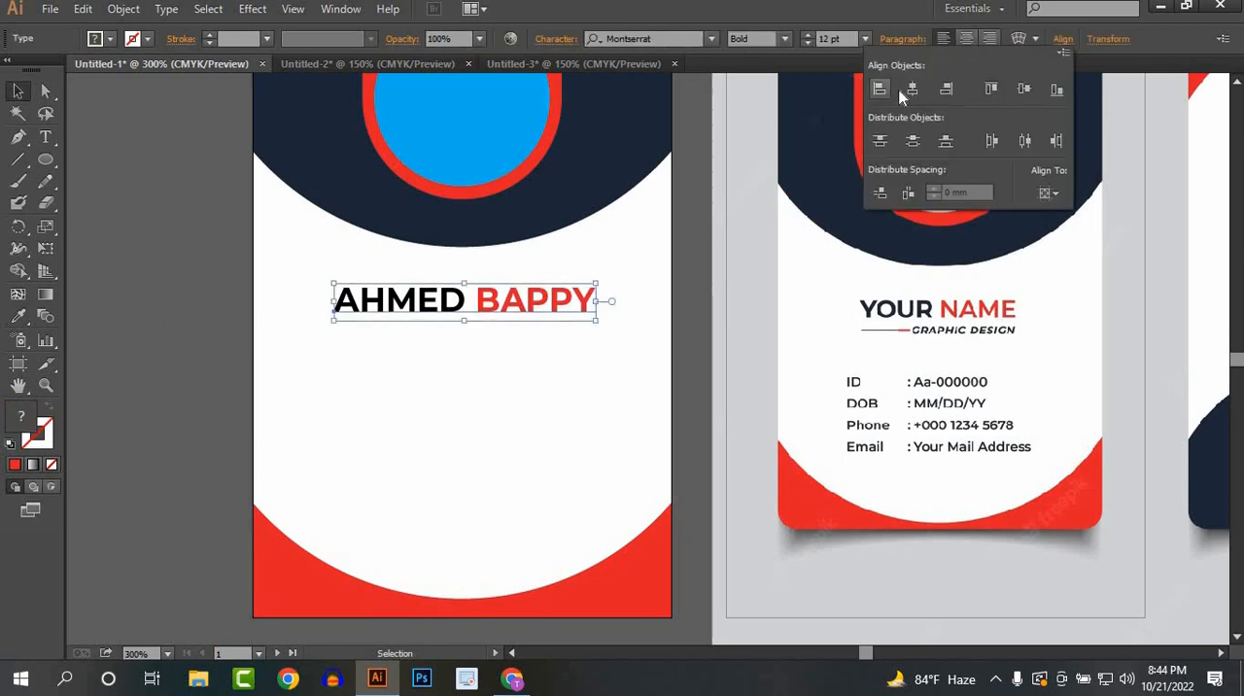
click(911, 88)
click(462, 309)
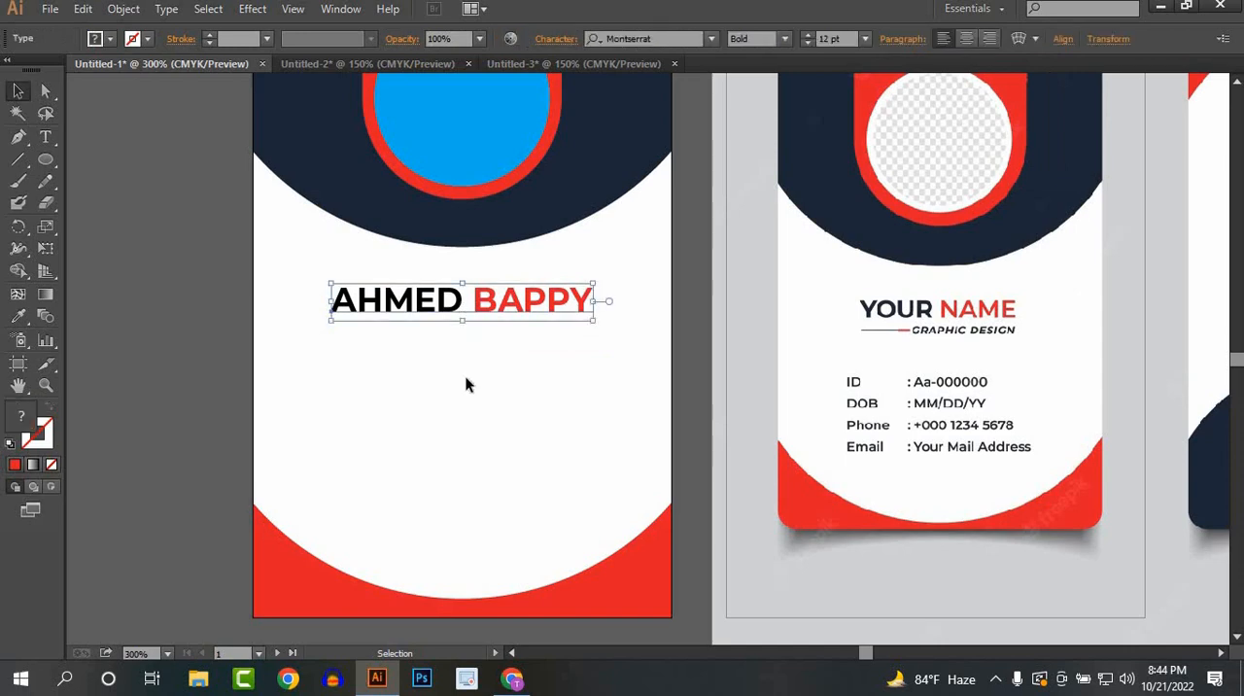
key(Up)
key(Up)
key(Up)
click(183, 303)
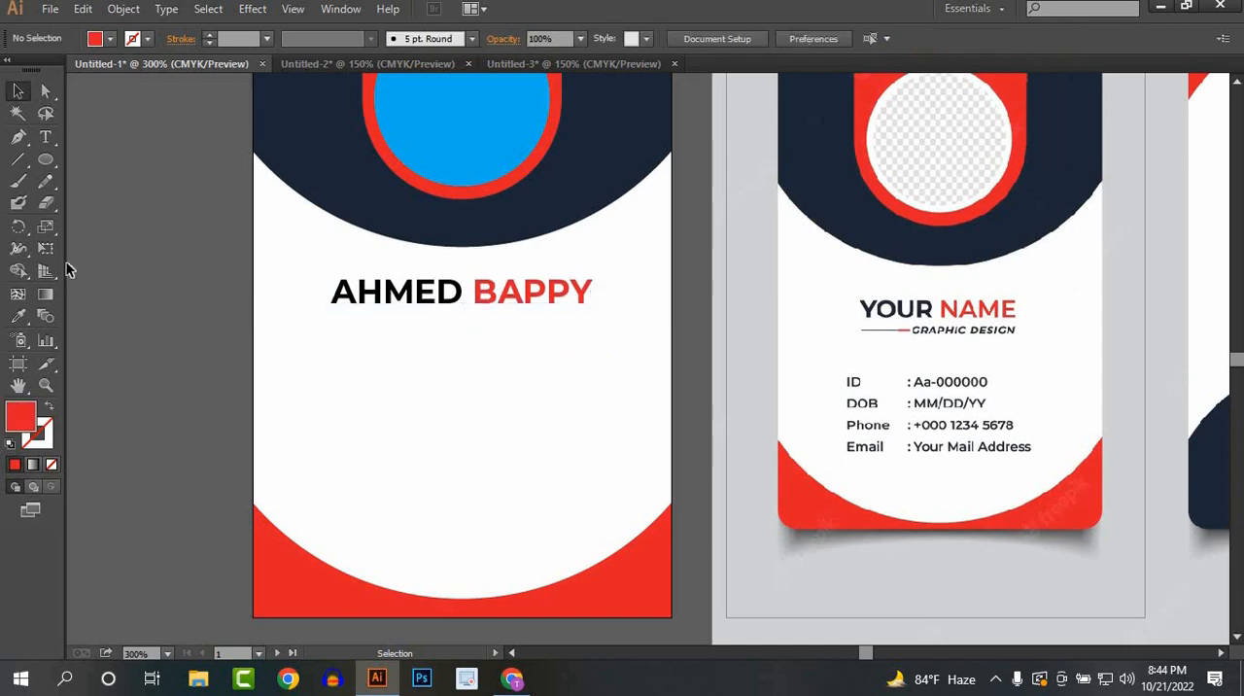
Step: Add the job title text "GRAPHIC DESIGNER" below the name on the front card
click(46, 137)
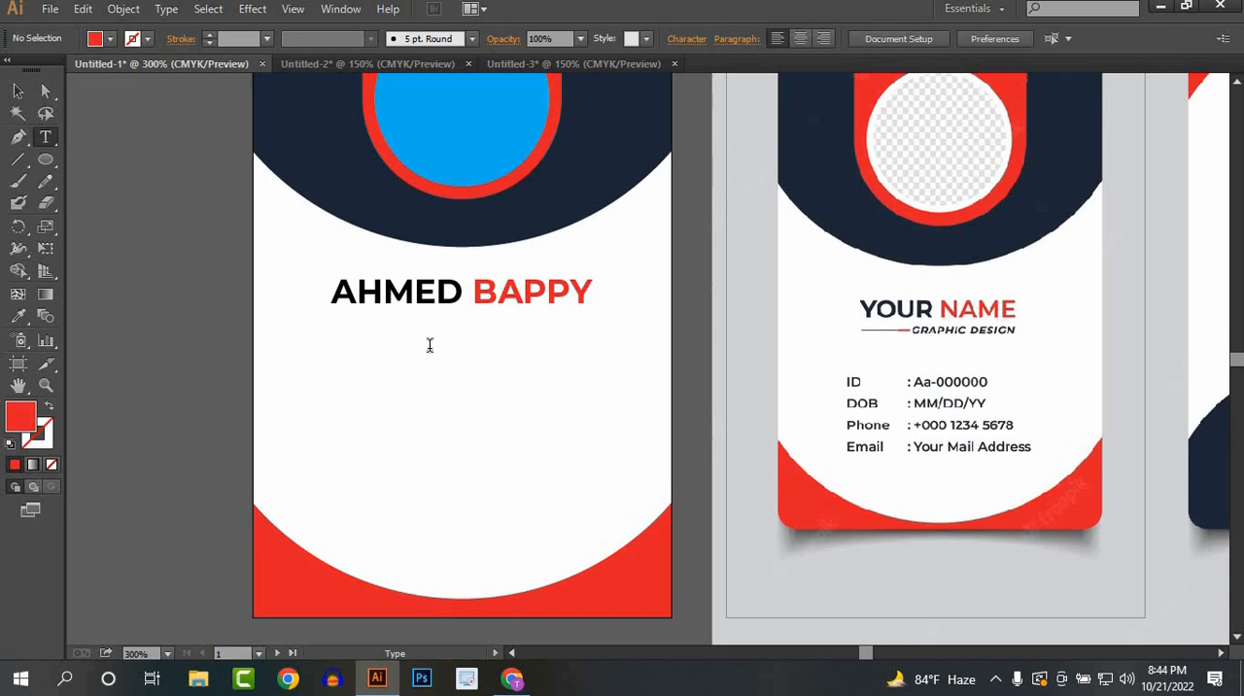
click(427, 345)
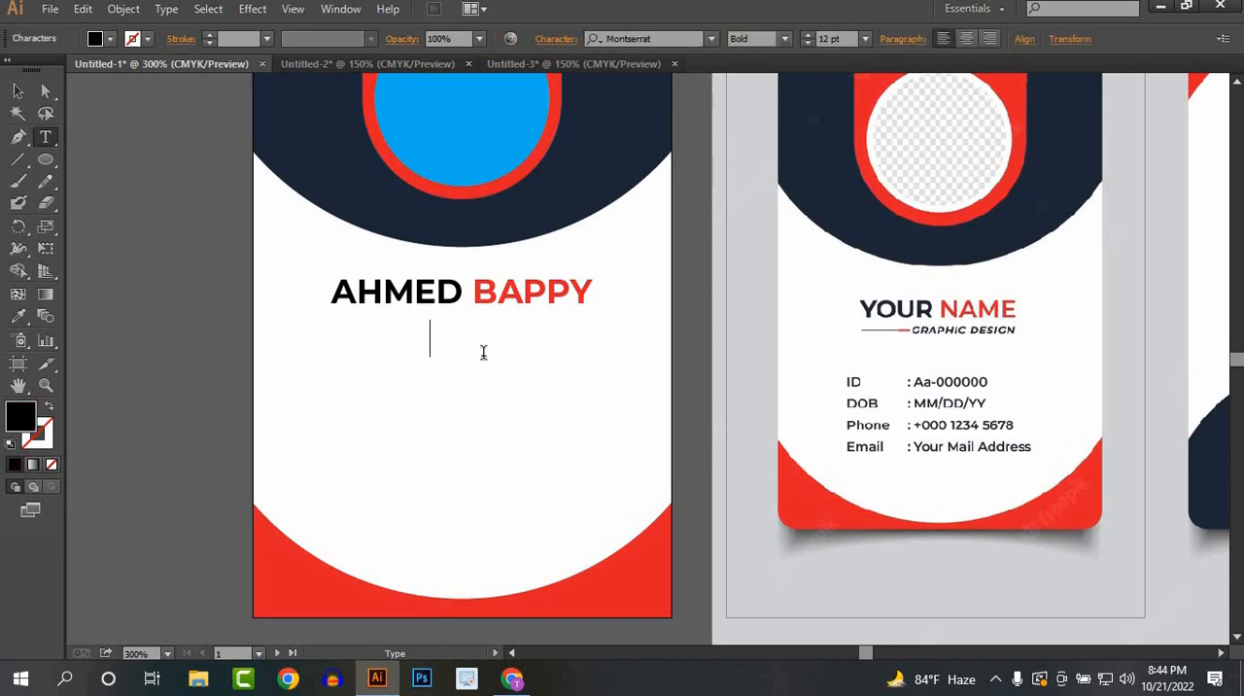
text(g)
key(BackSpace)
text(GRAPHICS)
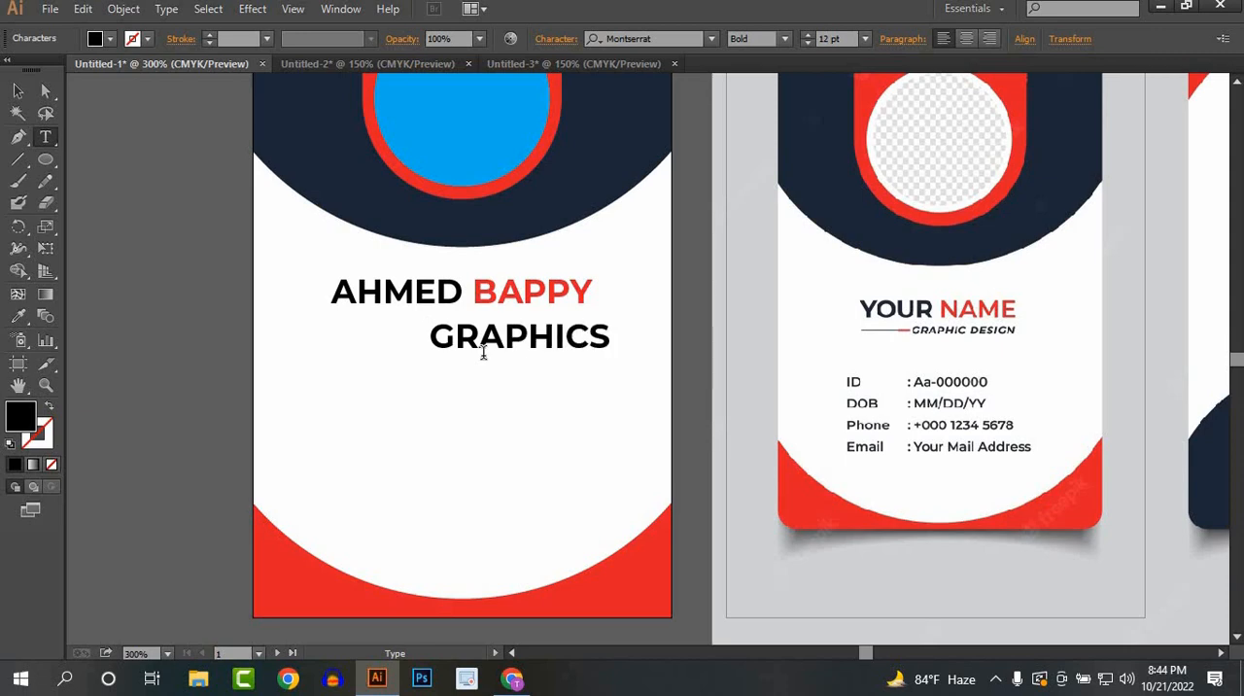
key(BackSpace)
text(DESIGNER)
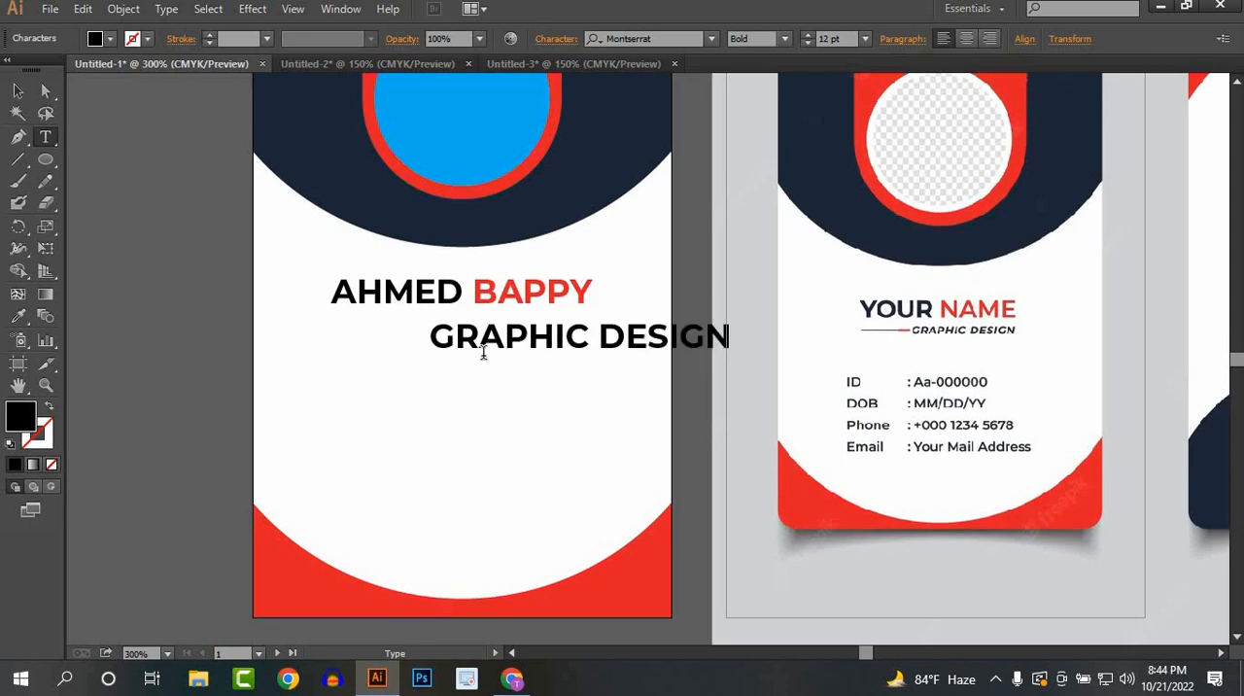
Step: Set the job title text to the Montserrat Regular style at 5 pt
click(17, 90)
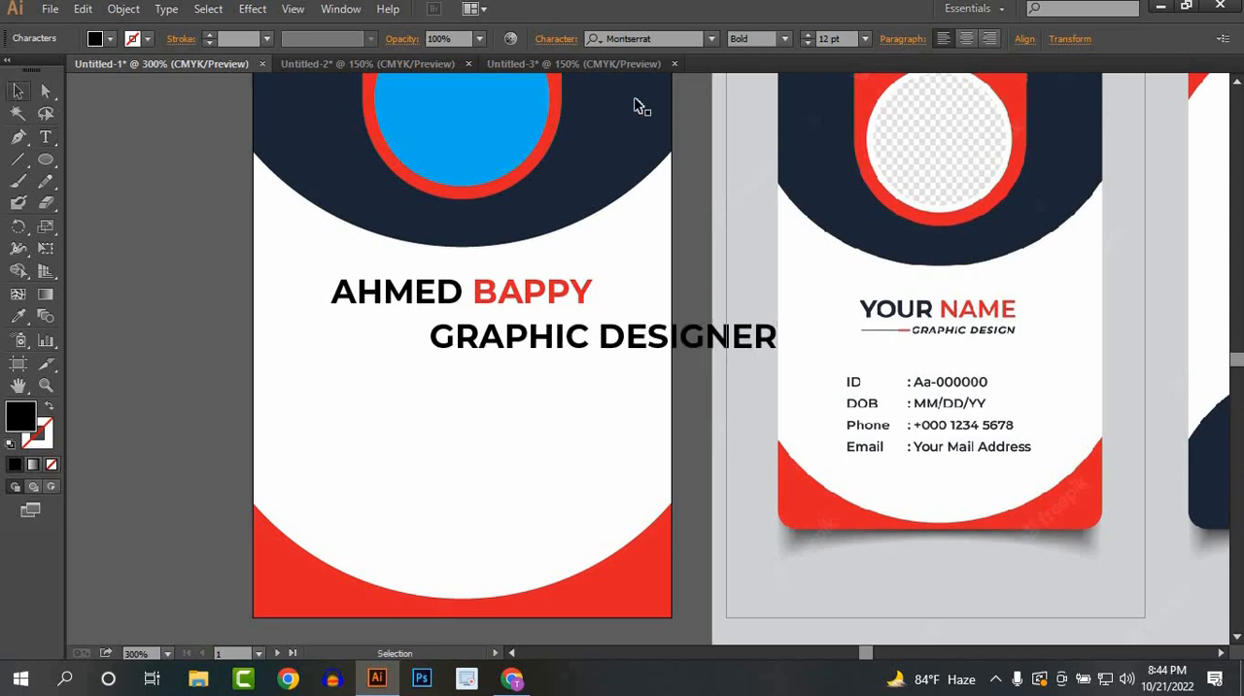
click(786, 39)
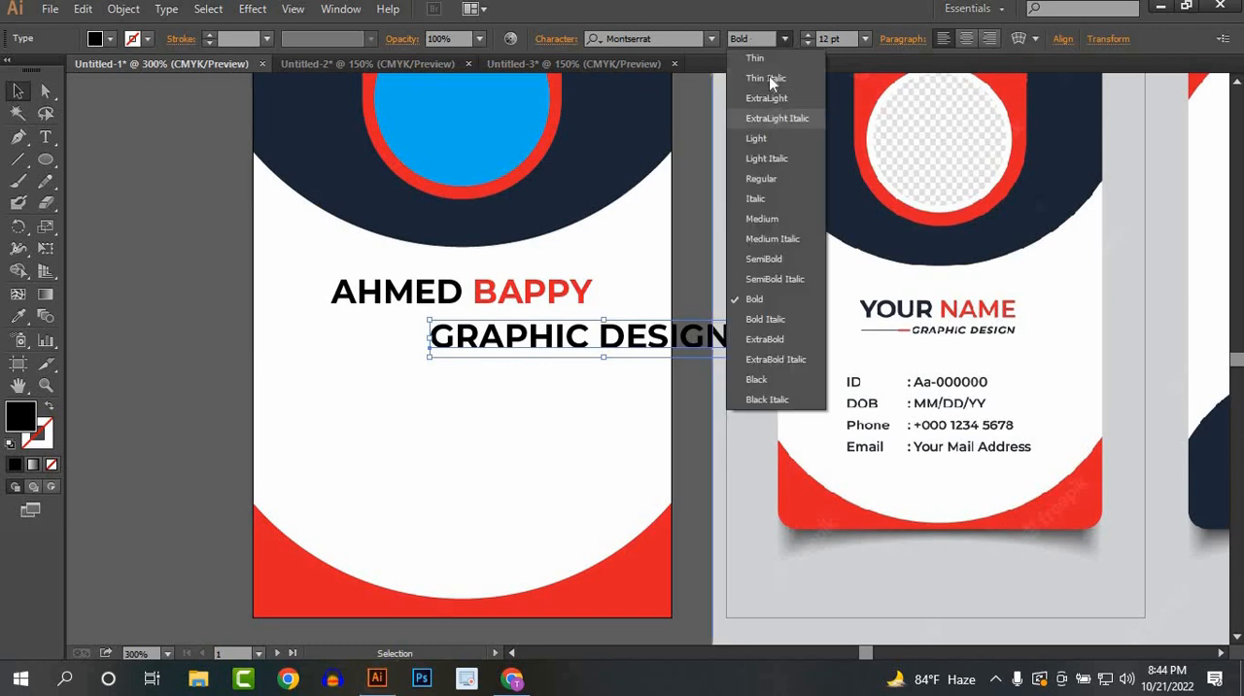
click(767, 179)
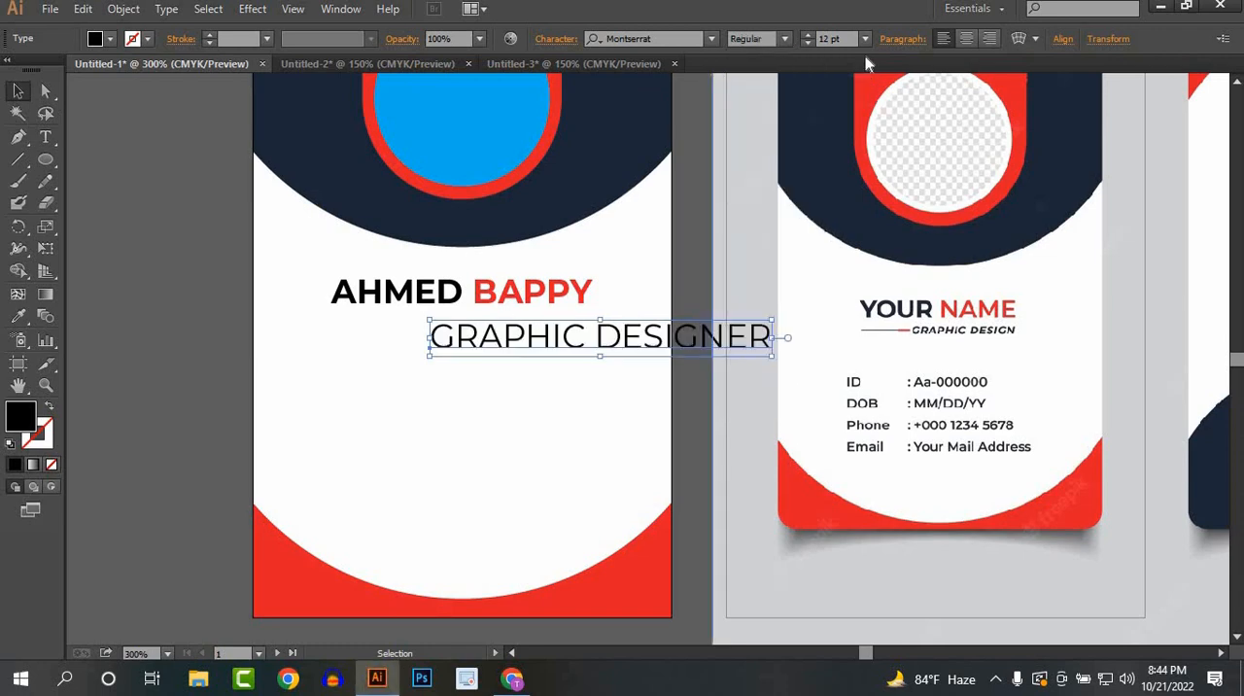
click(807, 43)
click(807, 44)
click(807, 43)
click(807, 44)
click(807, 44)
click(807, 44)
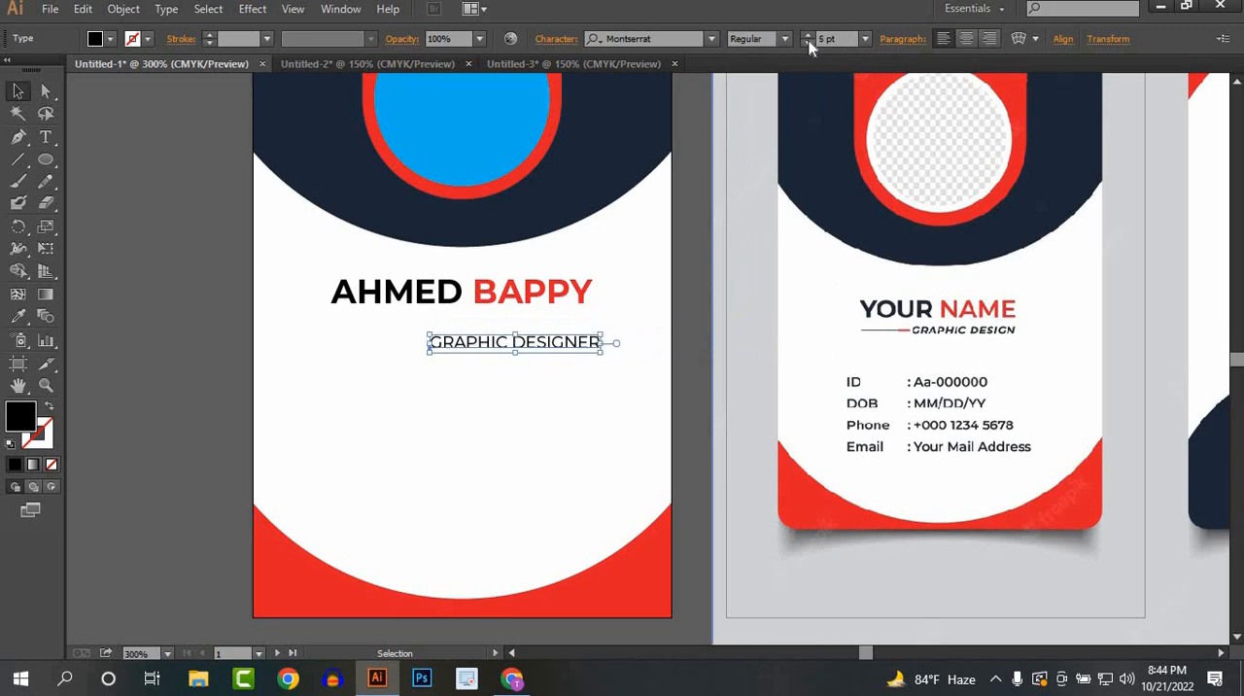
click(807, 44)
Step: Place the job title just under the surname and enlarge it proportionally to about 20 mm wide
drag(532, 342, 411, 320)
scroll(411, 320, up, 3)
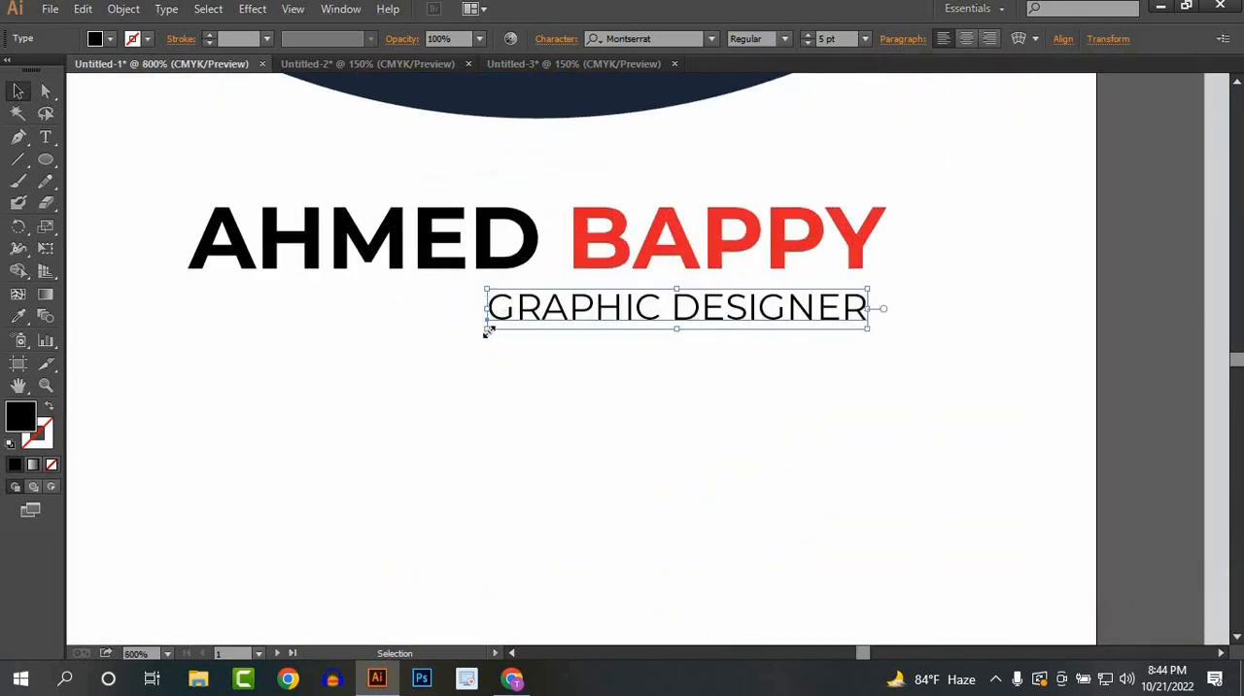
drag(485, 329, 455, 330)
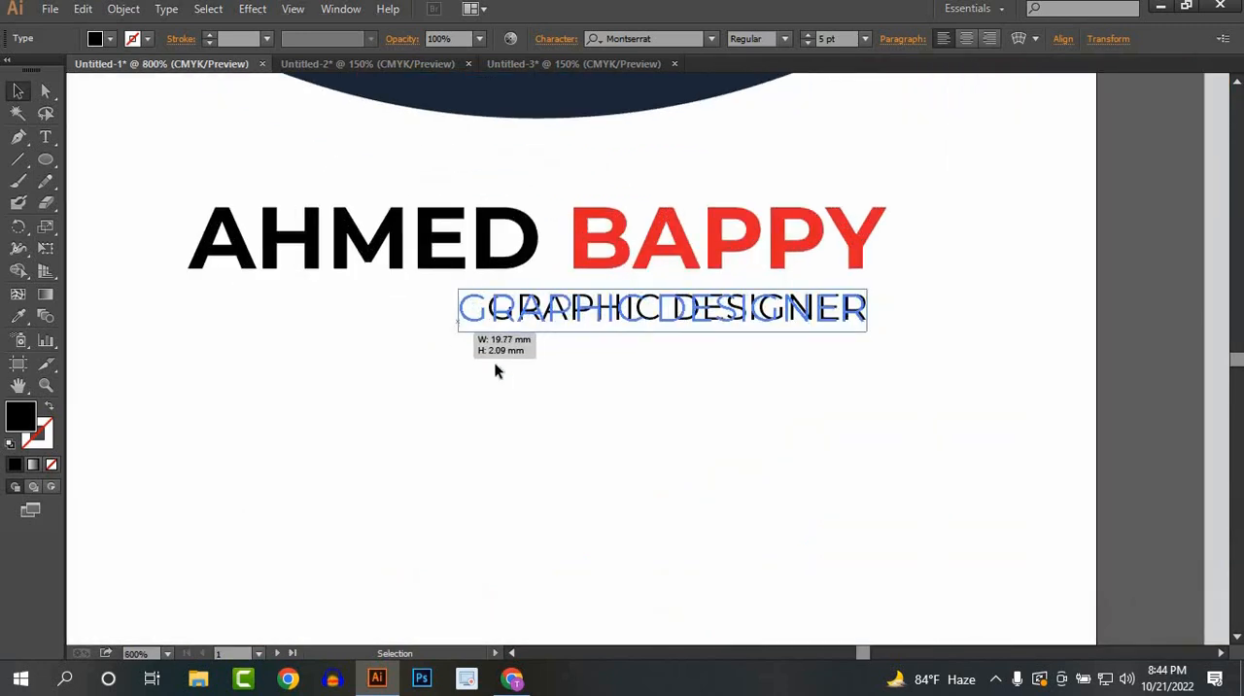
drag(558, 308, 569, 308)
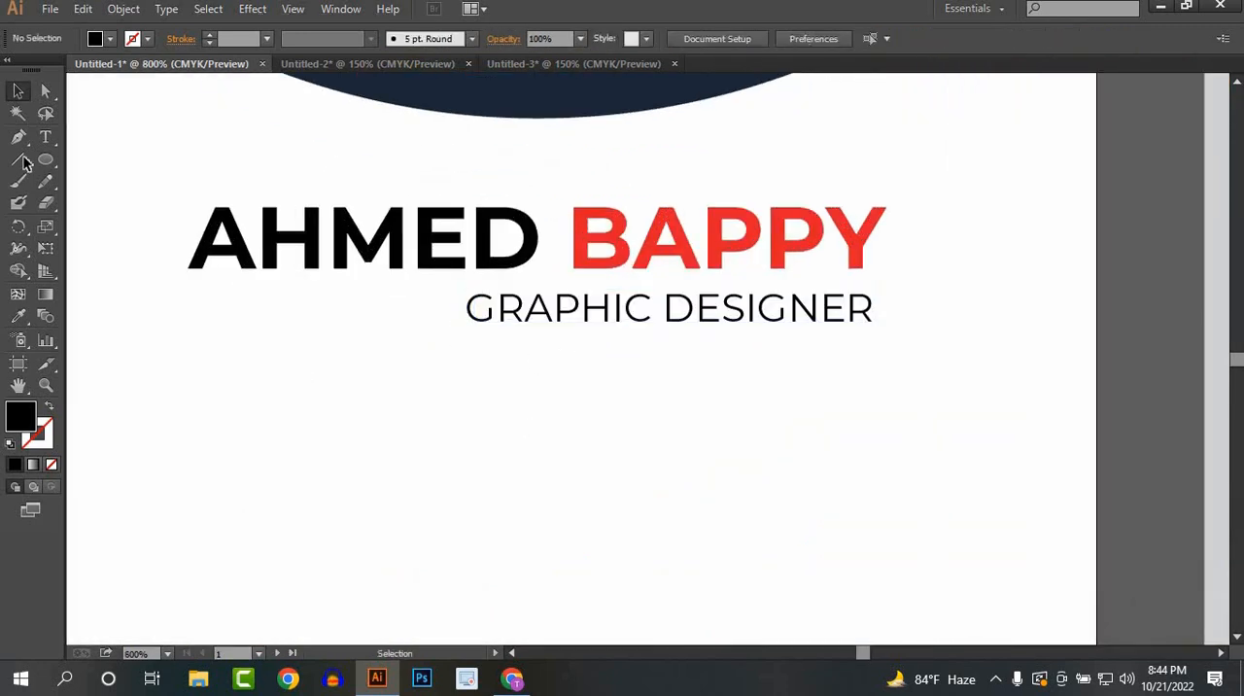
Step: Draw a horizontal line segment under the first name, from the name's left edge to just before the job title
key(backslash)
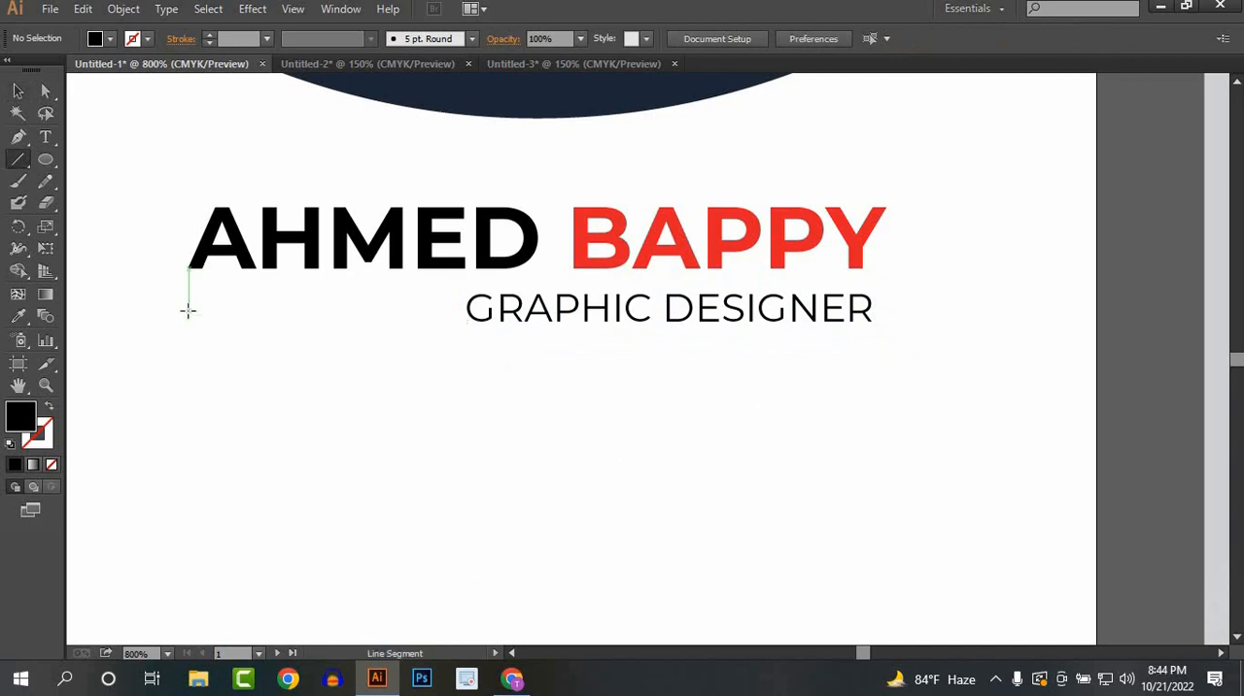
drag(189, 308, 433, 321)
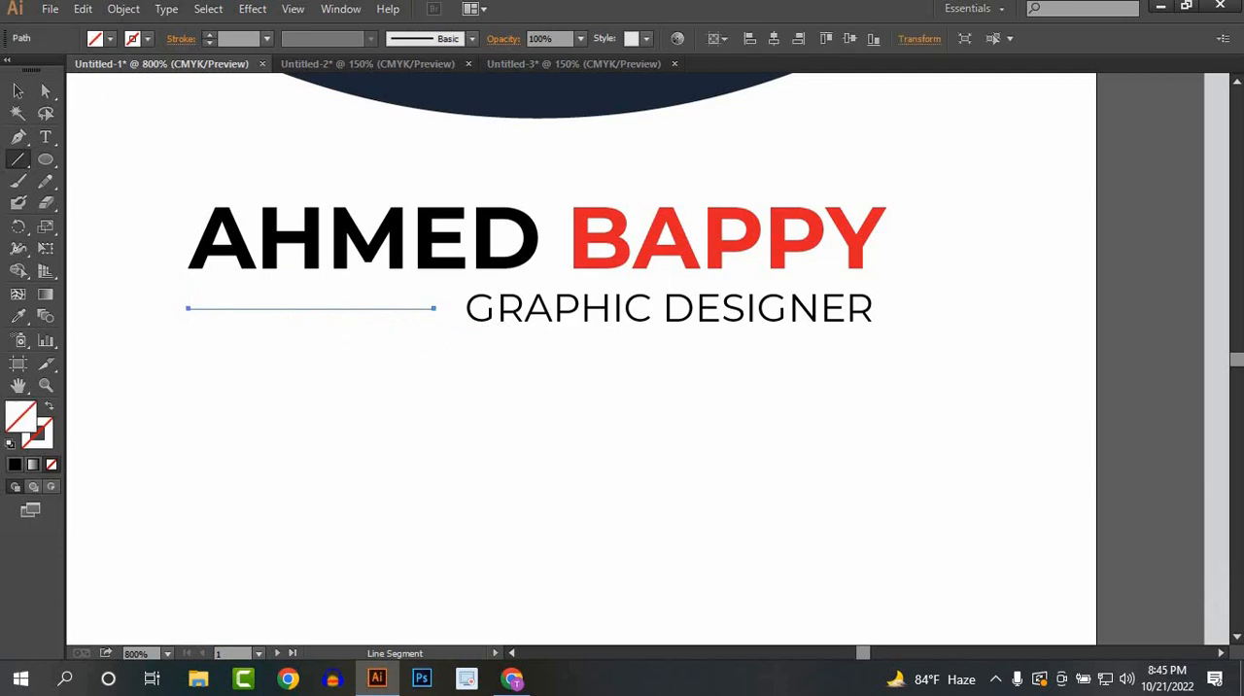
Step: Give the horizontal line under the first name a black stroke with a weight of 0.5 pt
key(v)
click(114, 43)
click(133, 40)
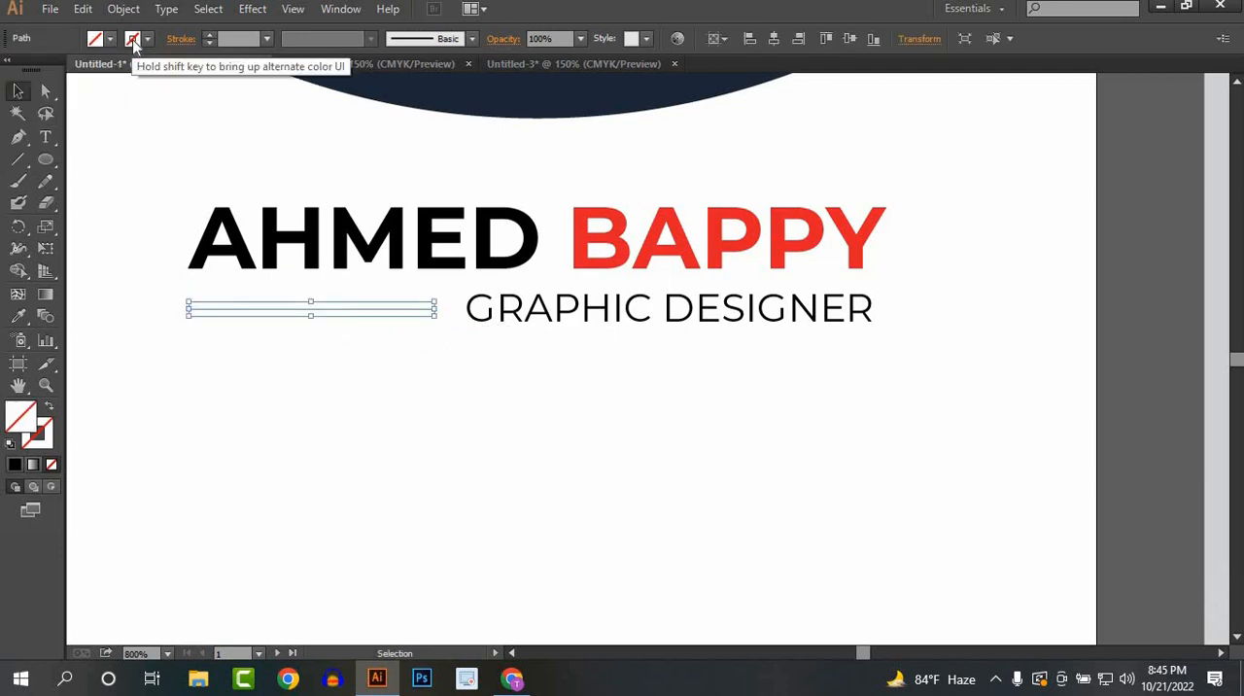
click(133, 41)
click(49, 69)
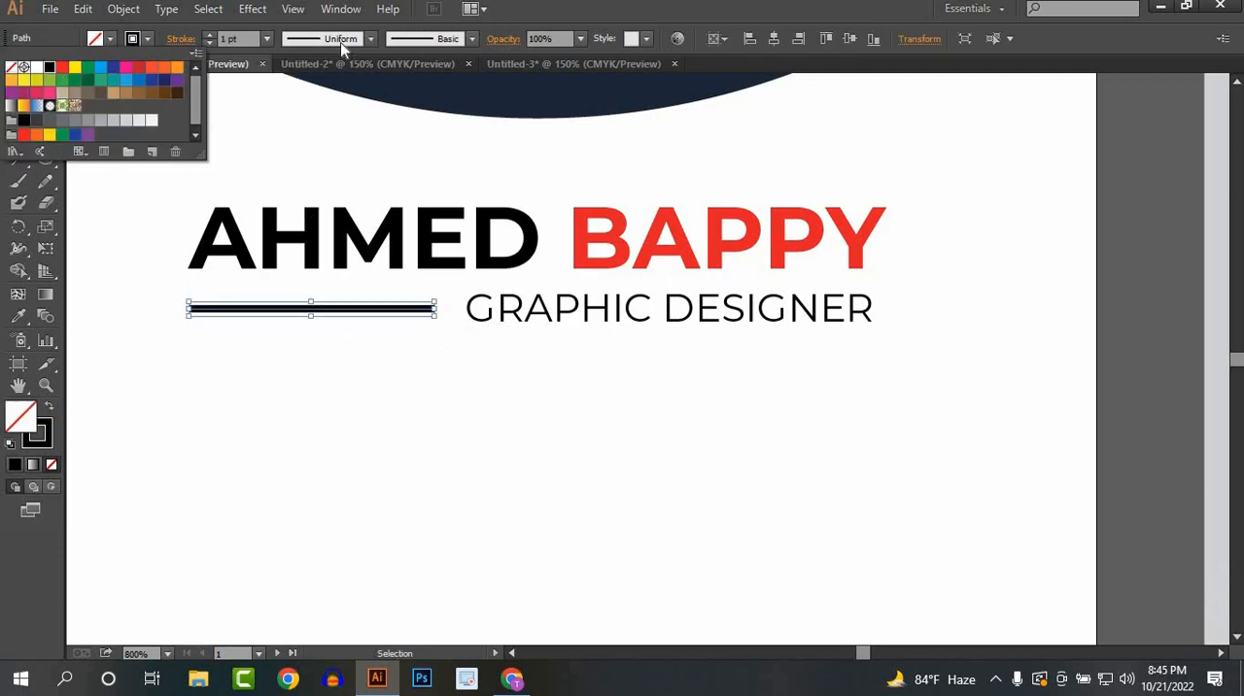
click(266, 39)
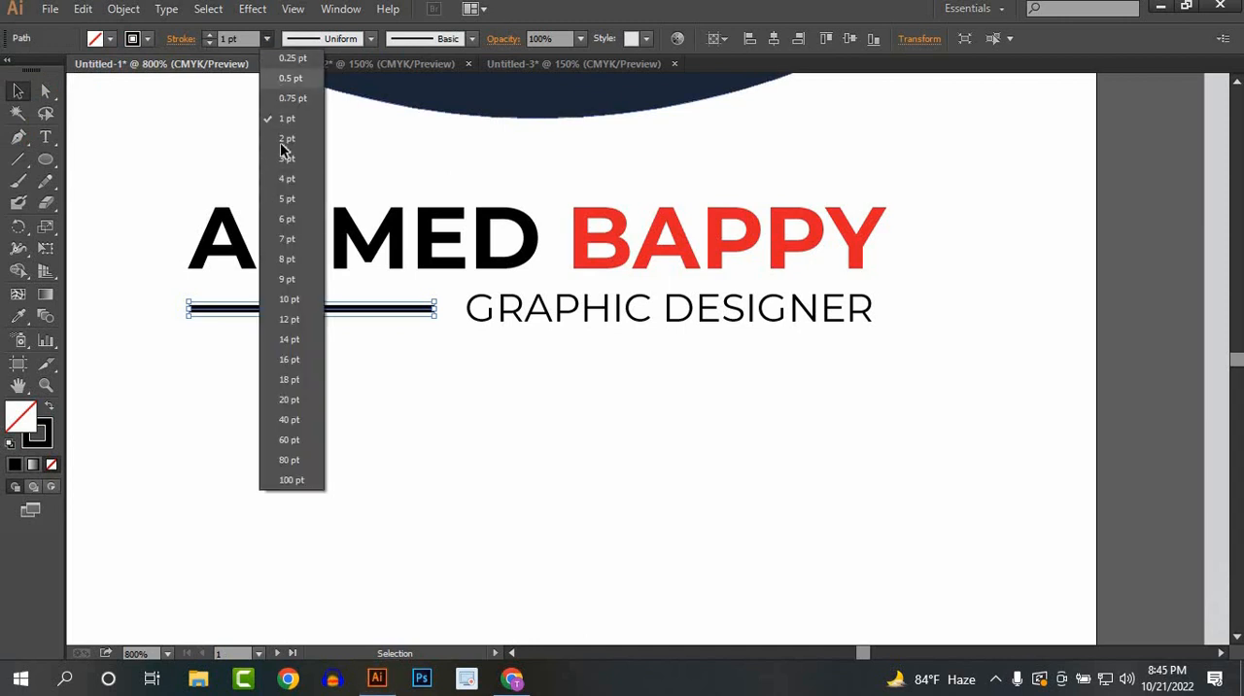
click(290, 78)
click(342, 403)
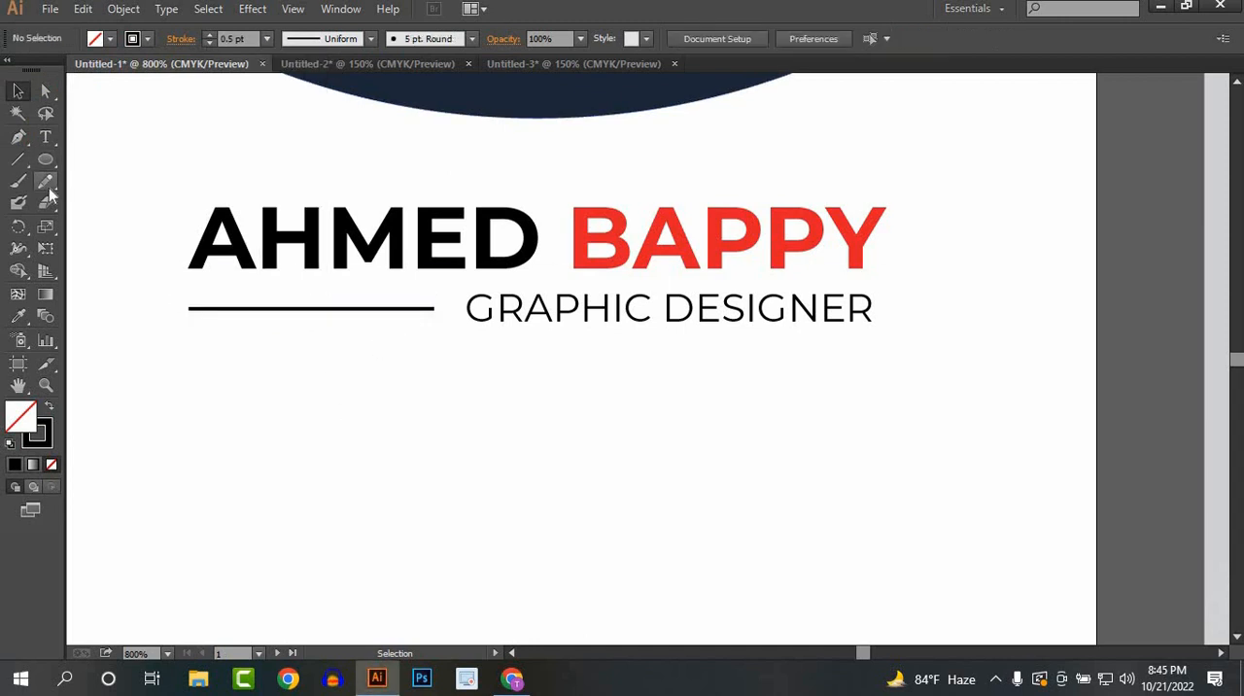
Step: Cut the horizontal line with the Scissors tool at about three quarters of its length, nearer the job title
mouse_move(45, 202)
mouse_down()
mouse_move(103, 207)
mouse_move(105, 246)
mouse_move(105, 224)
mouse_up()
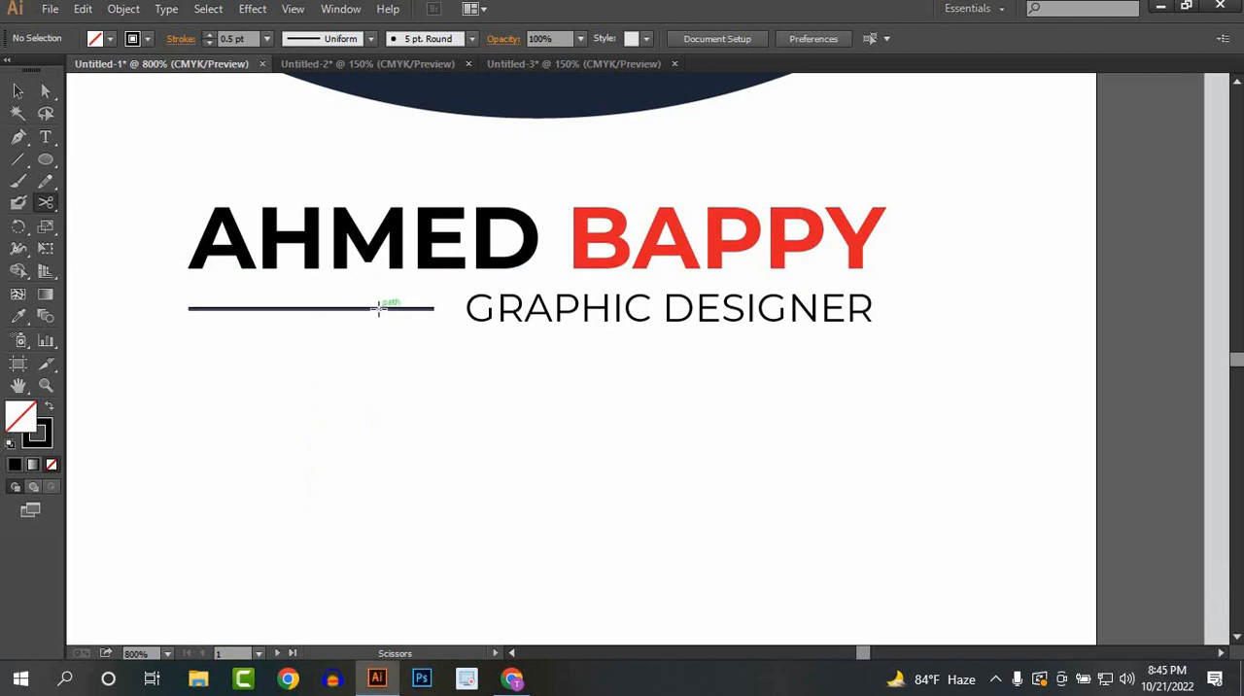
click(378, 307)
key(v)
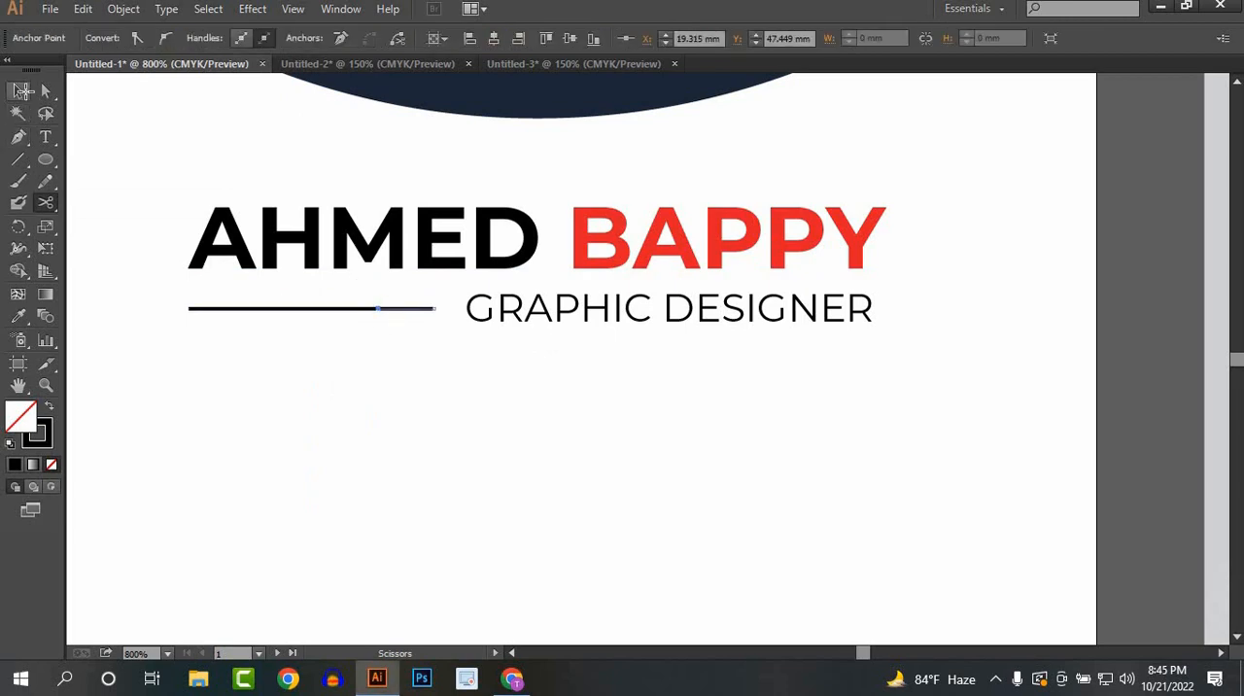
click(366, 449)
Step: Colour the short cut segment beside the job title red and set its stroke weight to 2 pt
click(408, 308)
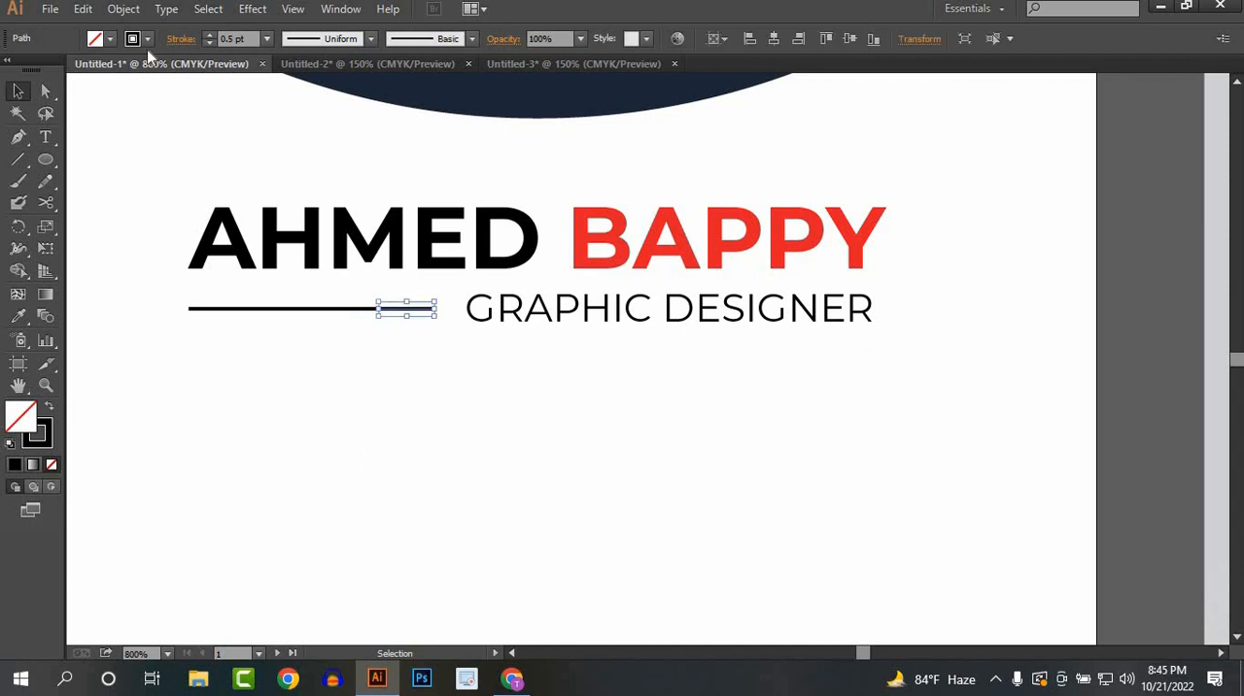
click(148, 39)
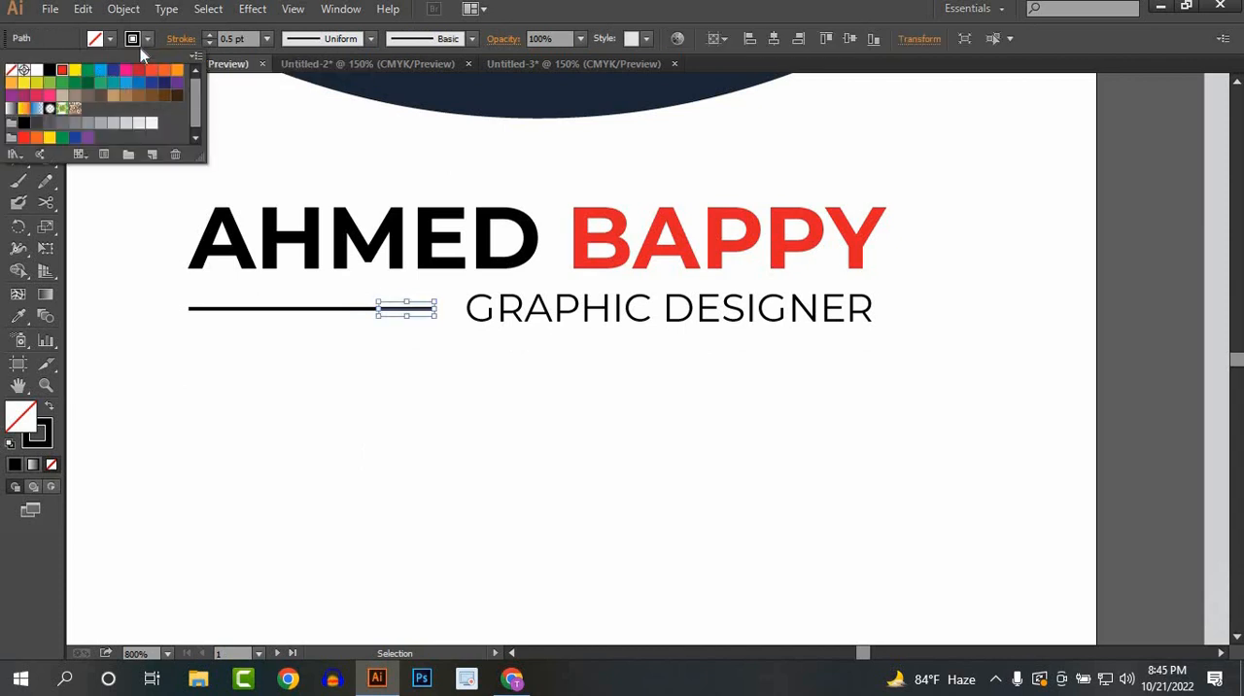
click(62, 70)
click(266, 39)
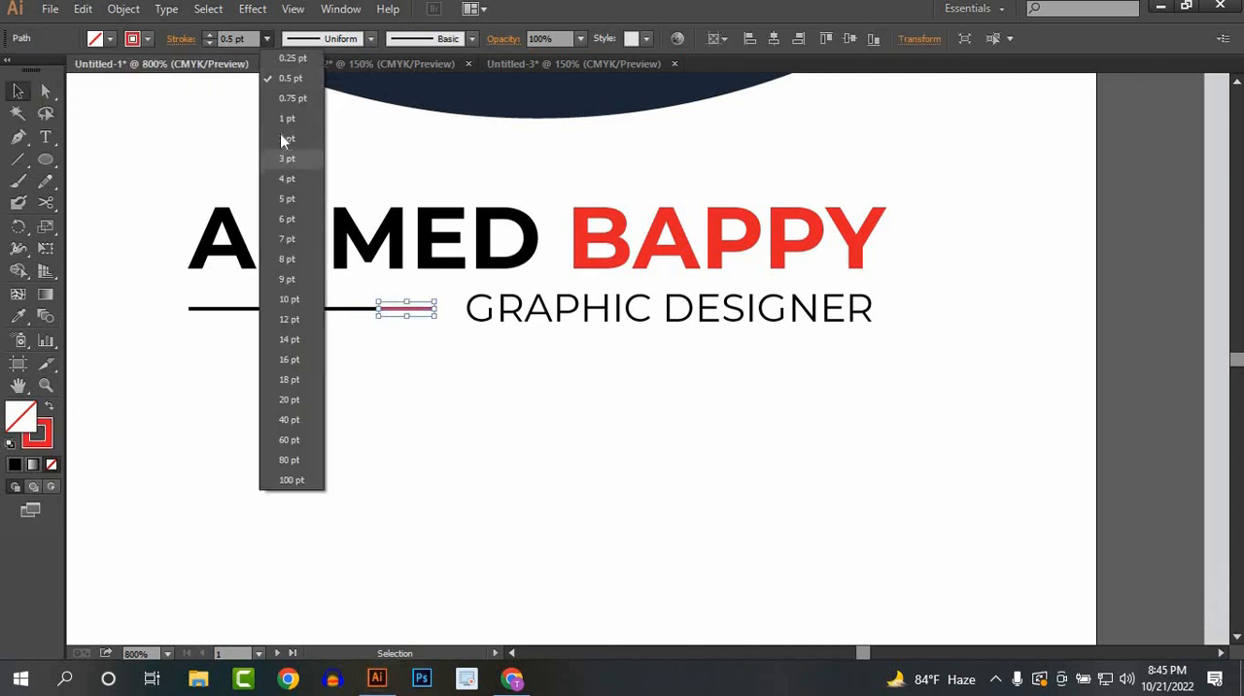
click(282, 136)
click(410, 459)
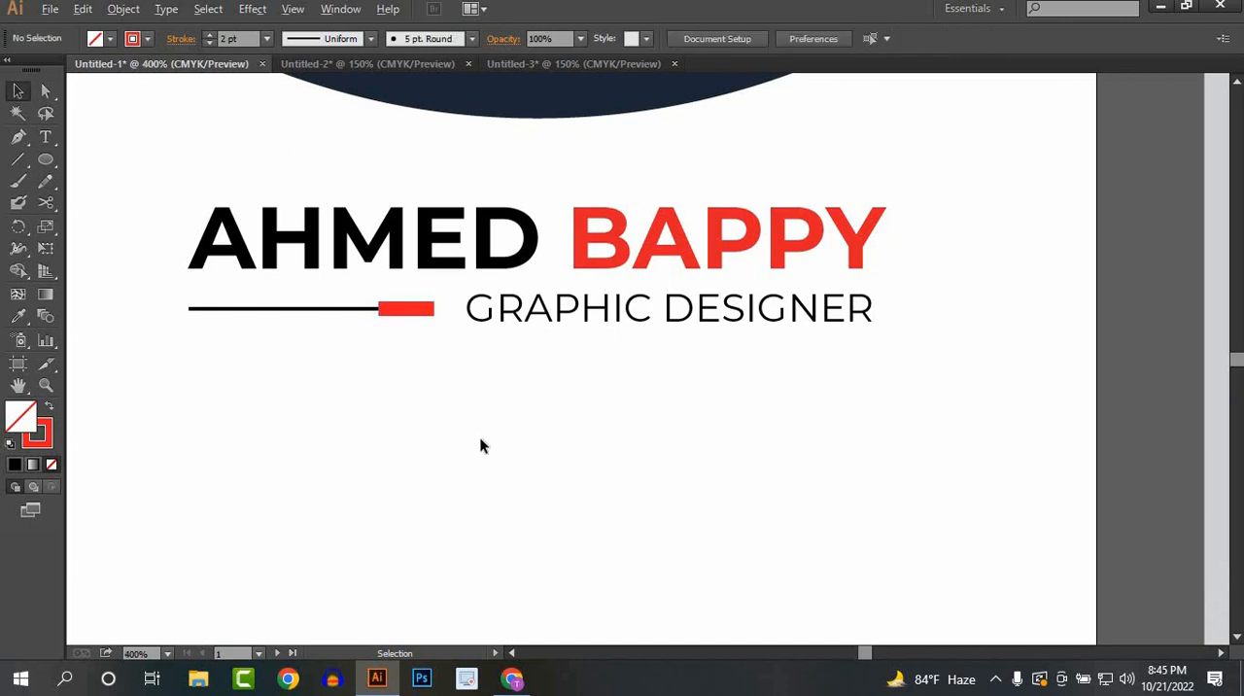
Step: Reduce the stroke weight of the short red line segment to 1 pt
scroll(480, 444, down, 1)
drag(472, 439, 400, 428)
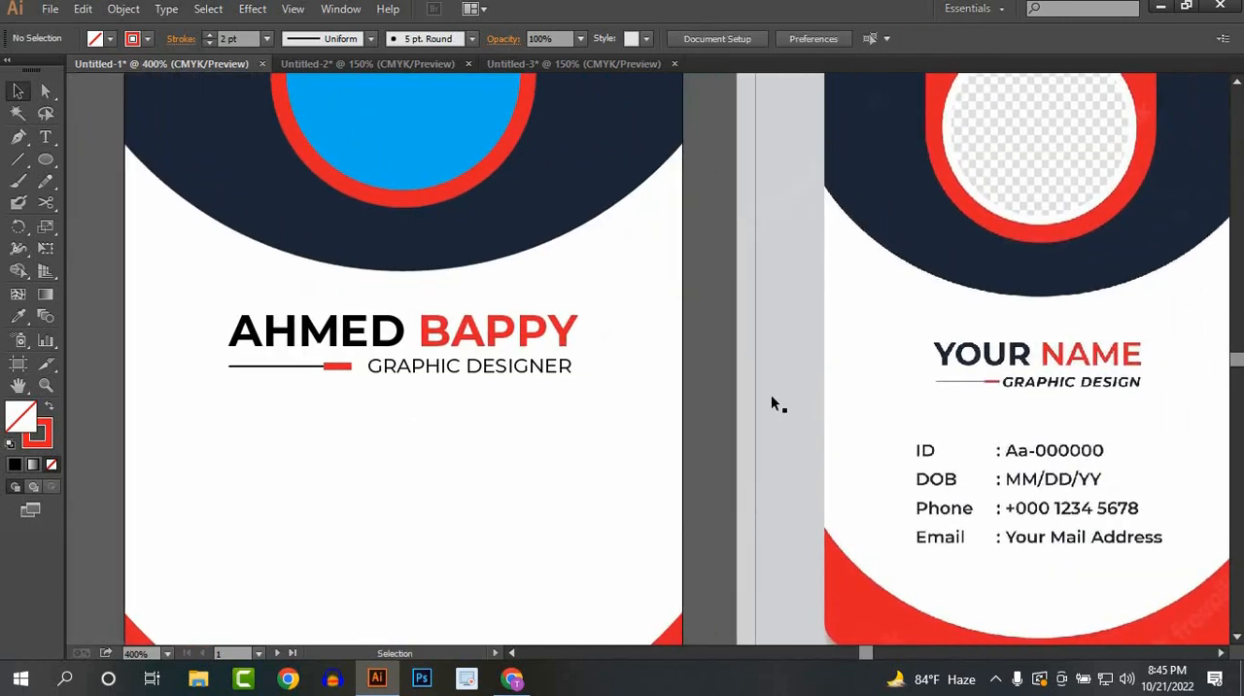
click(336, 369)
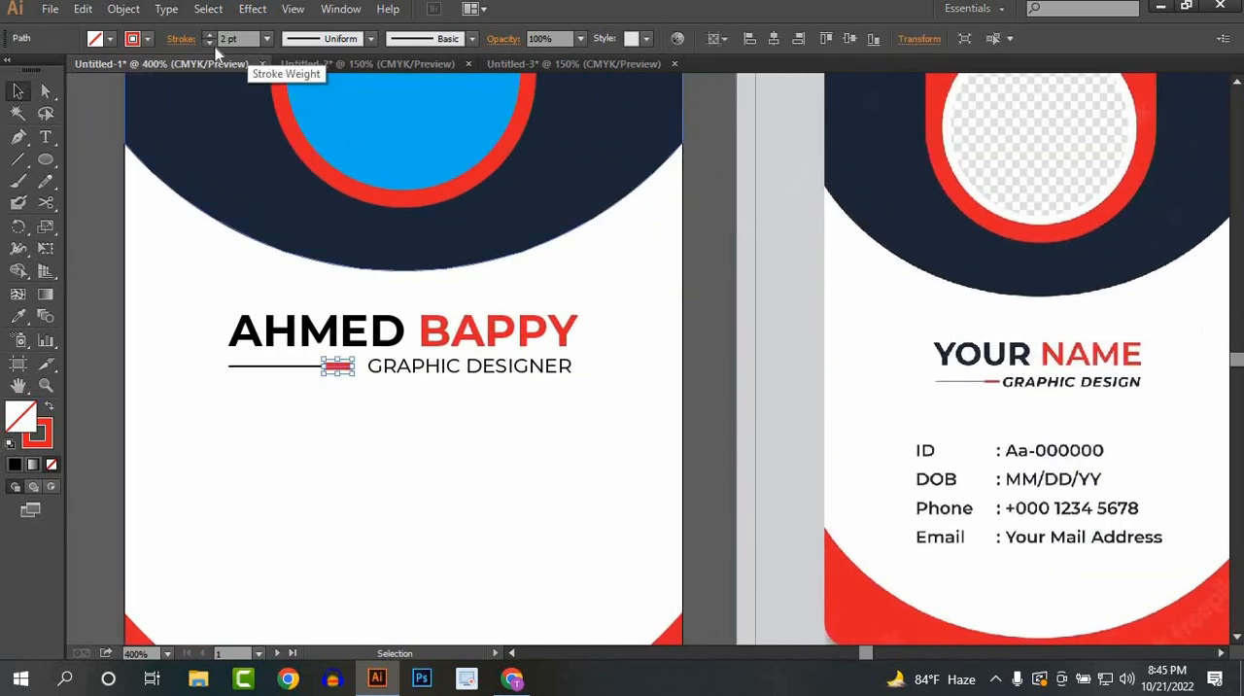
click(395, 505)
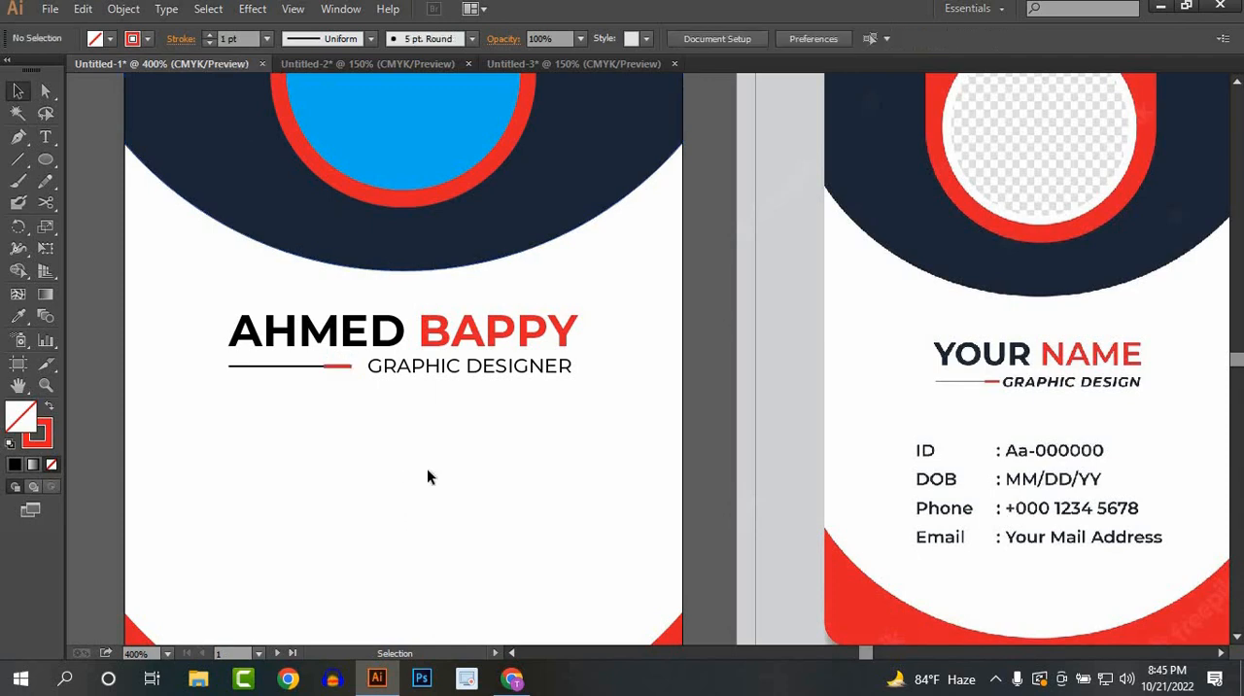
Step: Change the font style of the "GRAPHIC DESIGNER" job title to Montserrat Medium Italic
drag(525, 517, 455, 435)
scroll(487, 472, down, 2)
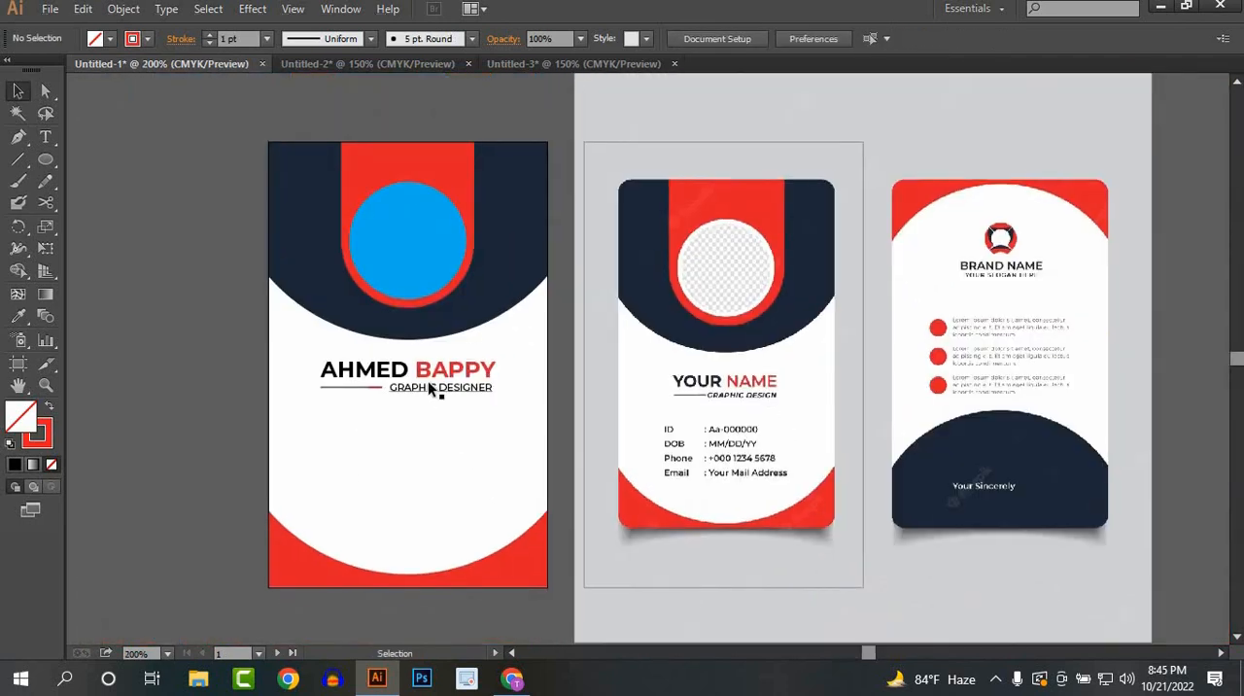
click(433, 389)
click(785, 38)
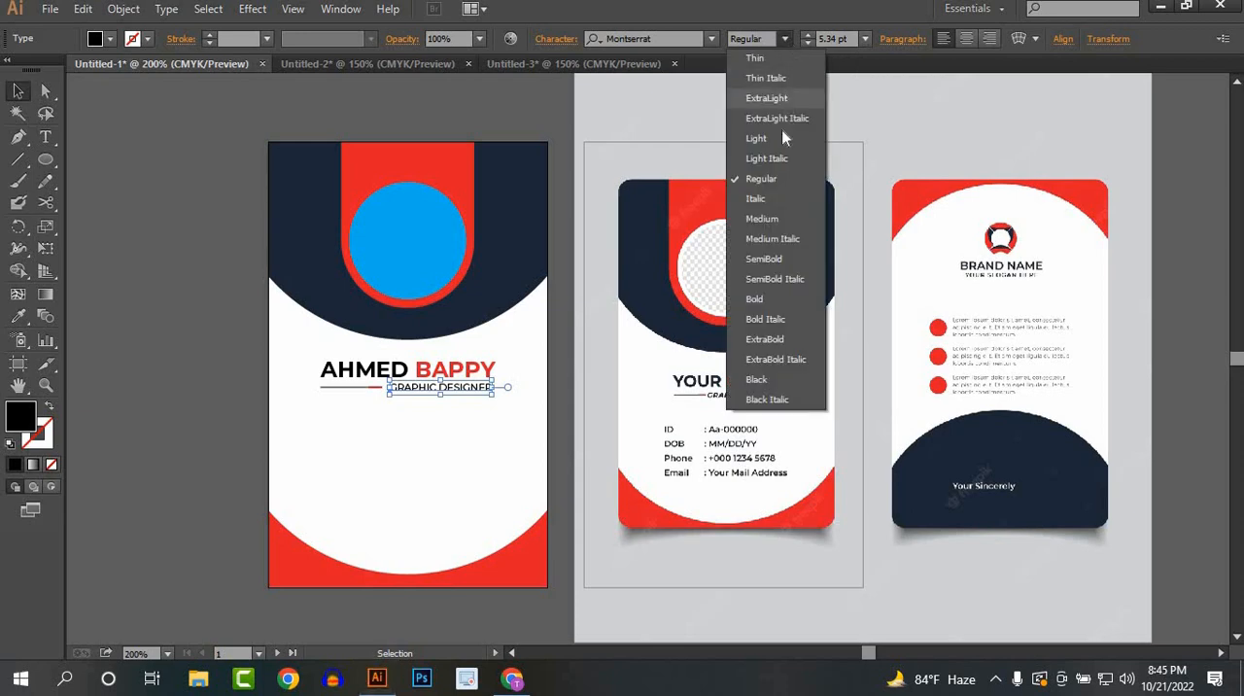
click(764, 237)
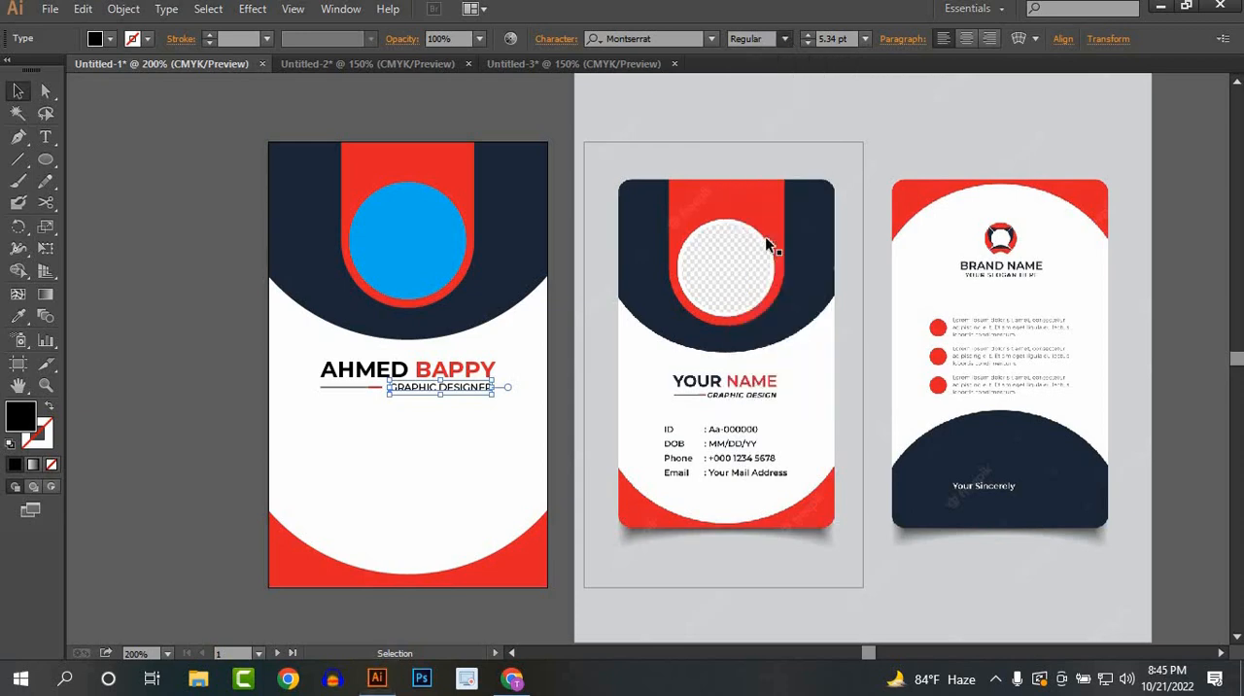
click(354, 495)
Step: Draw a wide area-type text frame below the job title, across most of the front card's white area
drag(386, 458, 380, 378)
scroll(387, 437, up, 1)
drag(319, 441, 286, 402)
click(55, 134)
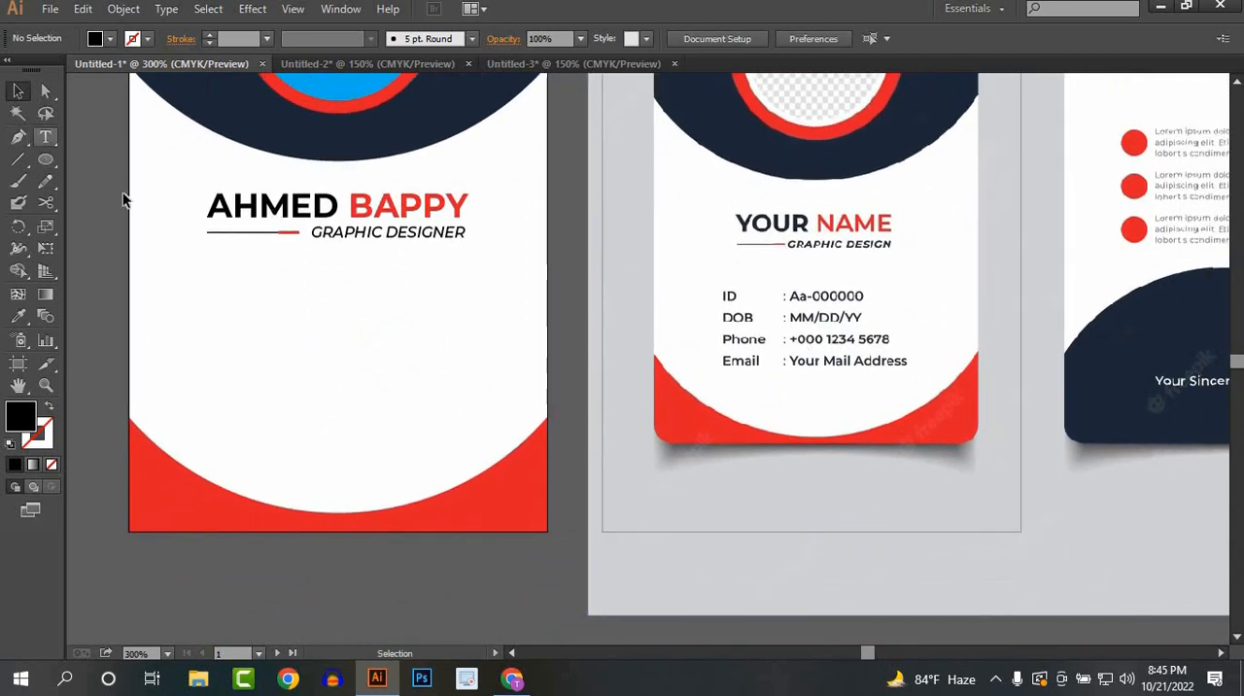
click(45, 135)
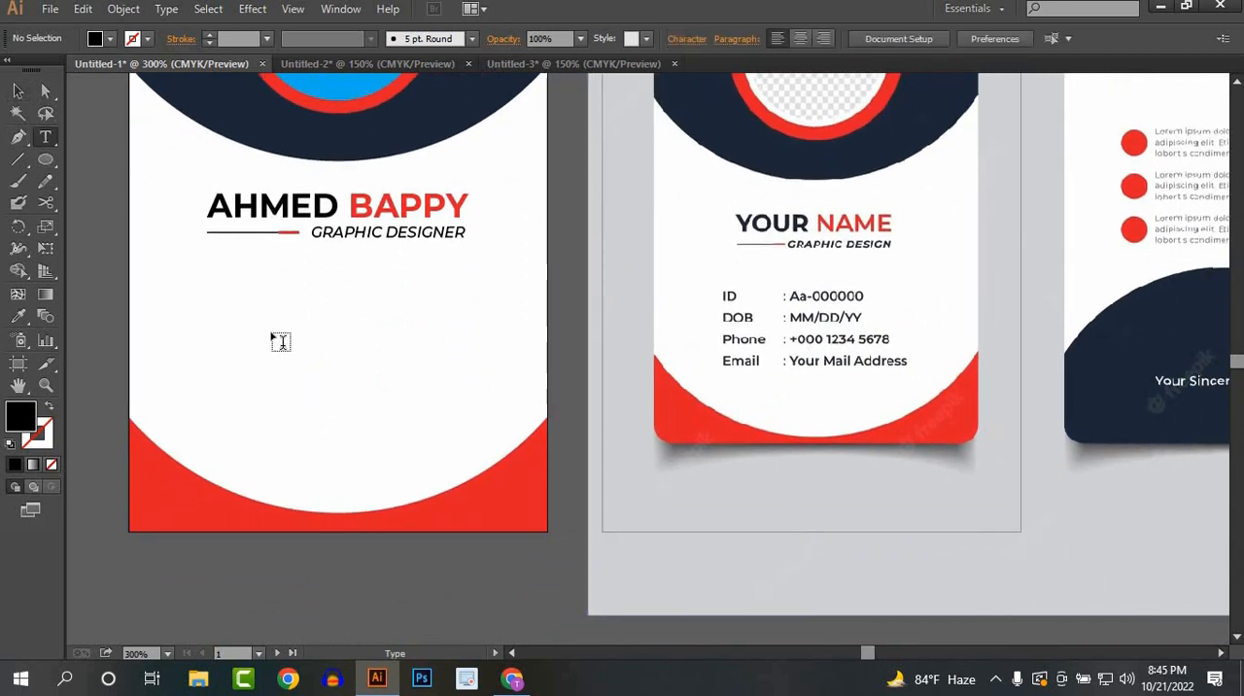
drag(181, 277, 387, 396)
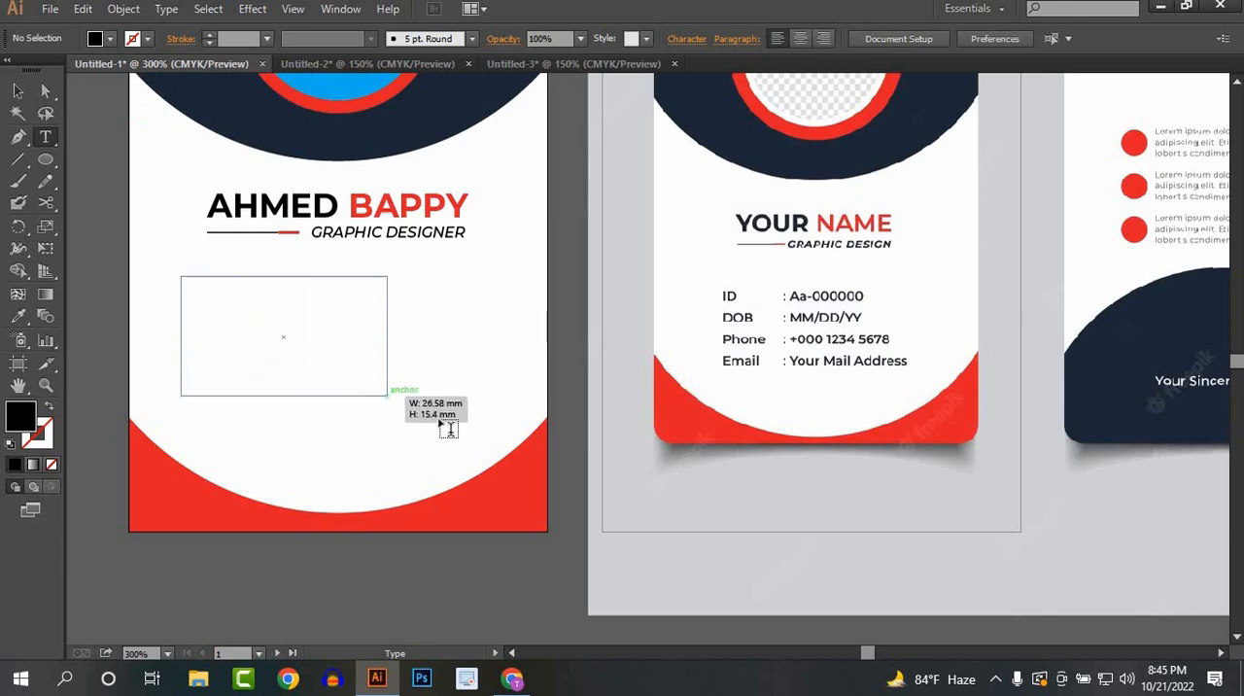
drag(448, 429, 509, 427)
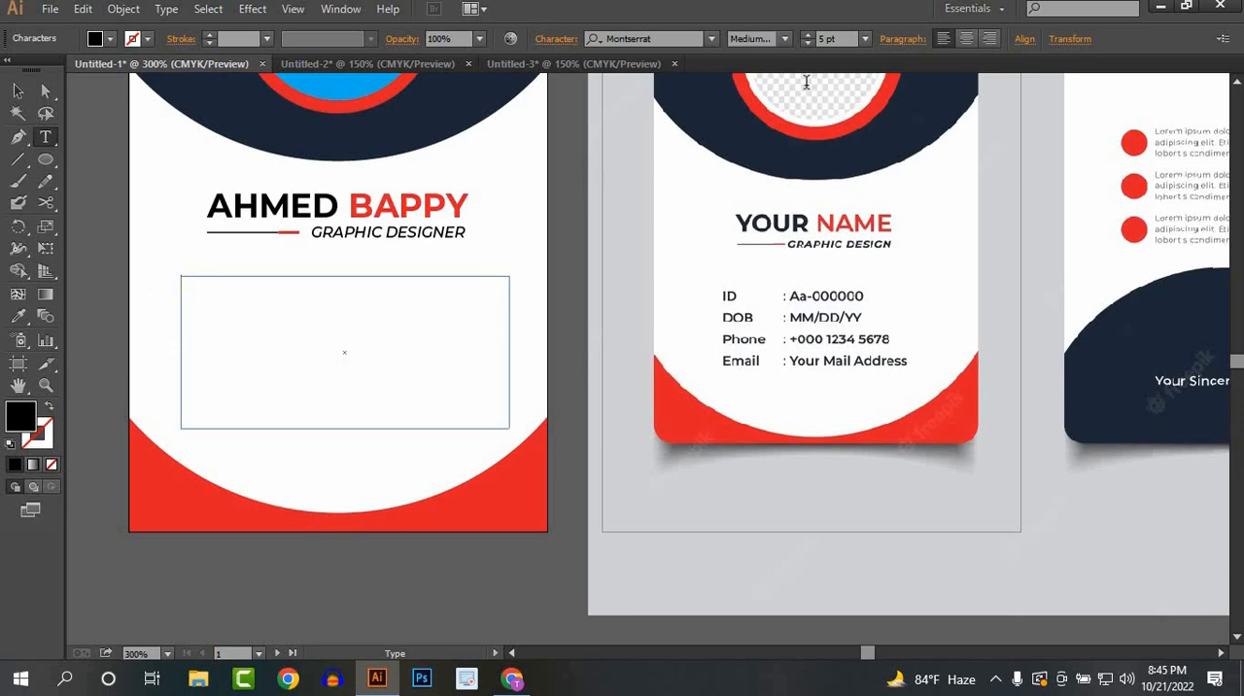
Step: Set the new text to the Montserrat Medium style and enter the ID label, a colon and the ID number on the first line
click(784, 40)
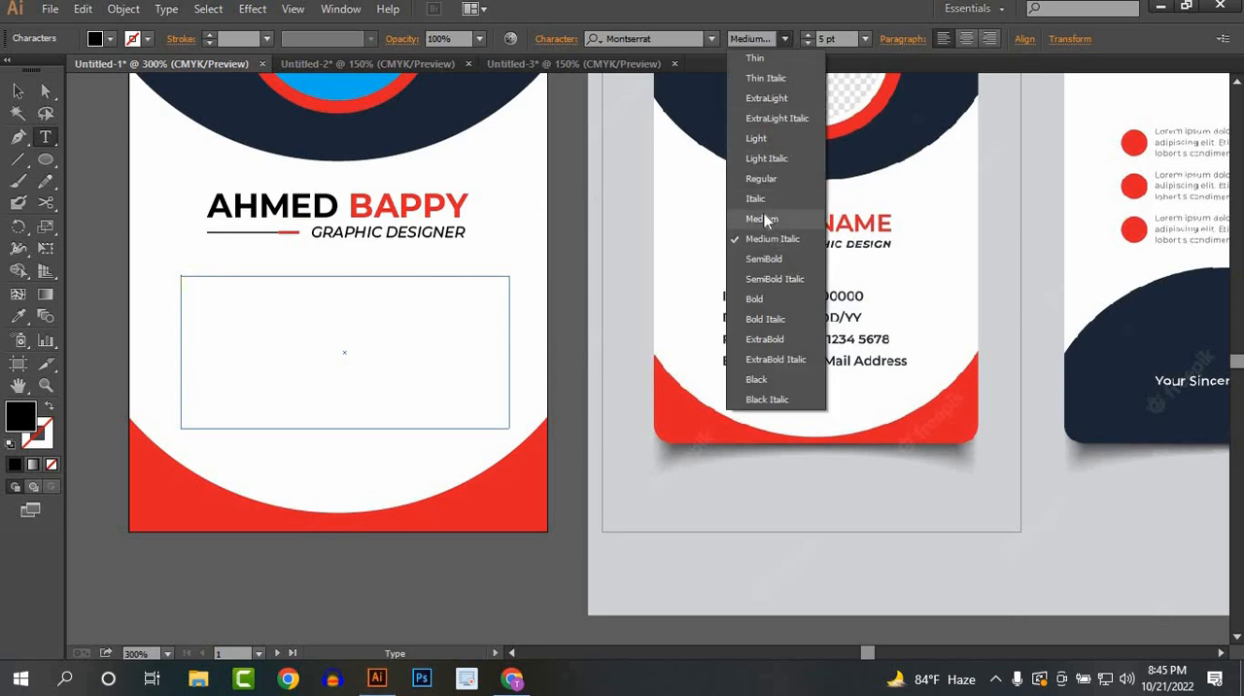
click(795, 218)
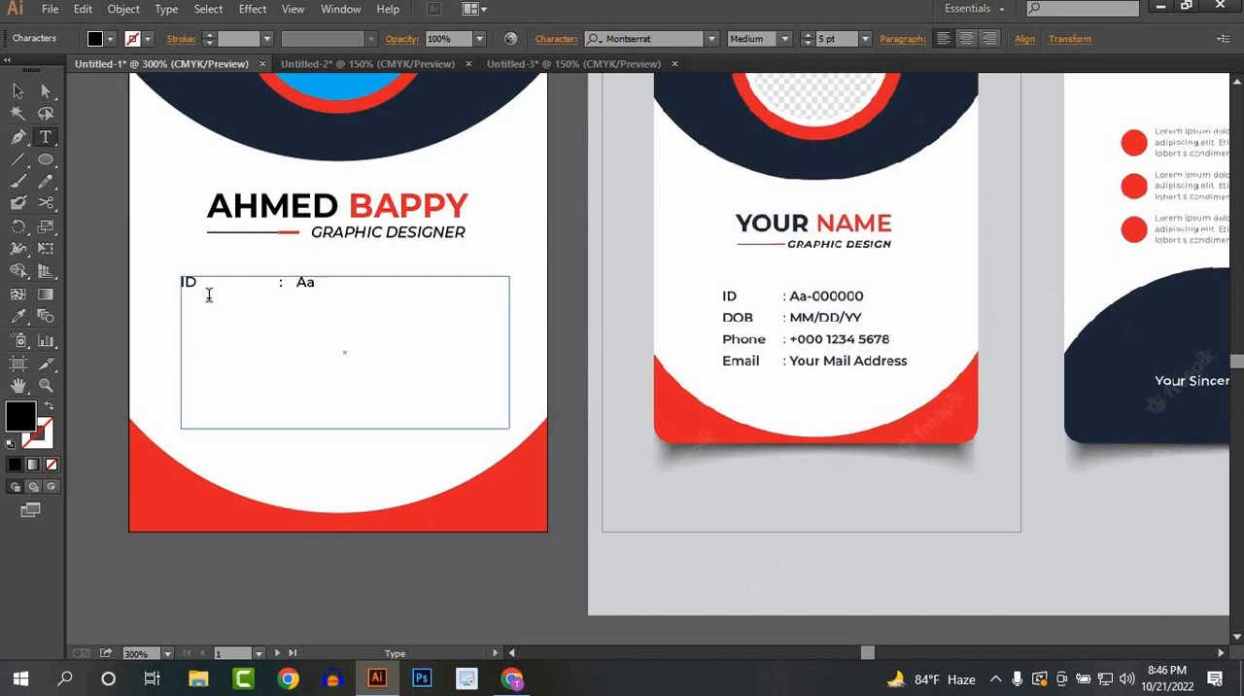
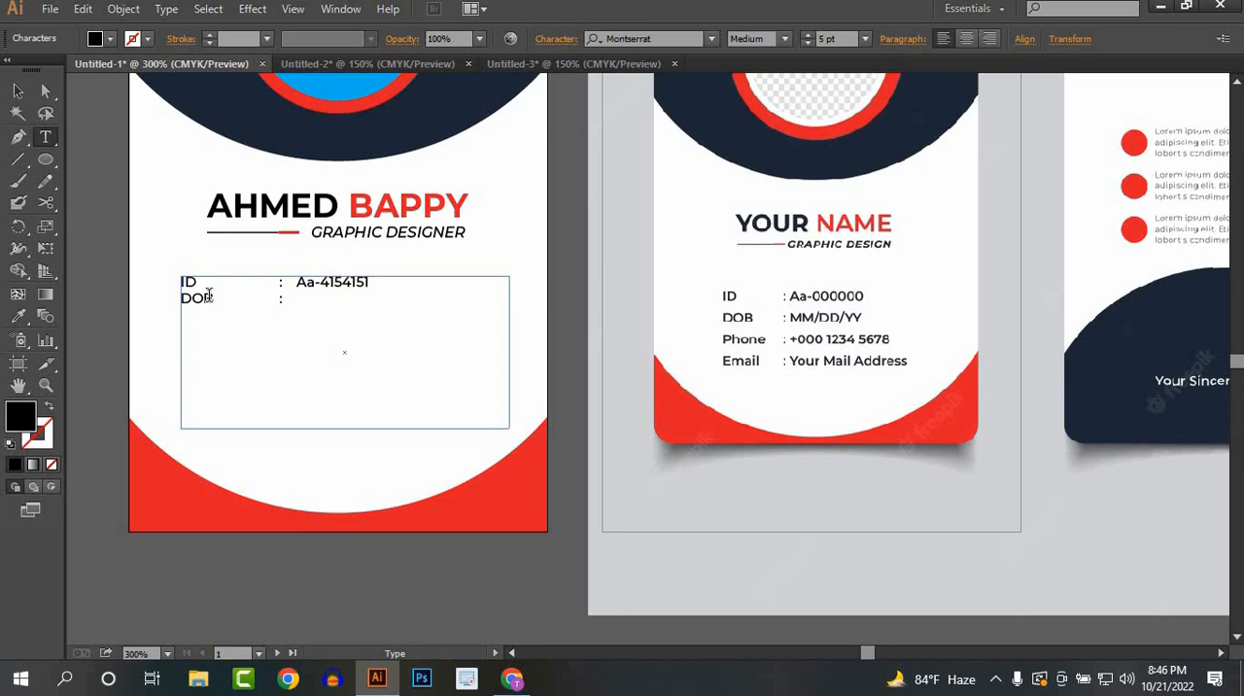
Step: Complete the contact details with DOB as MM/DD/YY, the phone number, and an Email line reading "your mail address"
text(MM)
text(/DD)
text(/)
text(hone :)
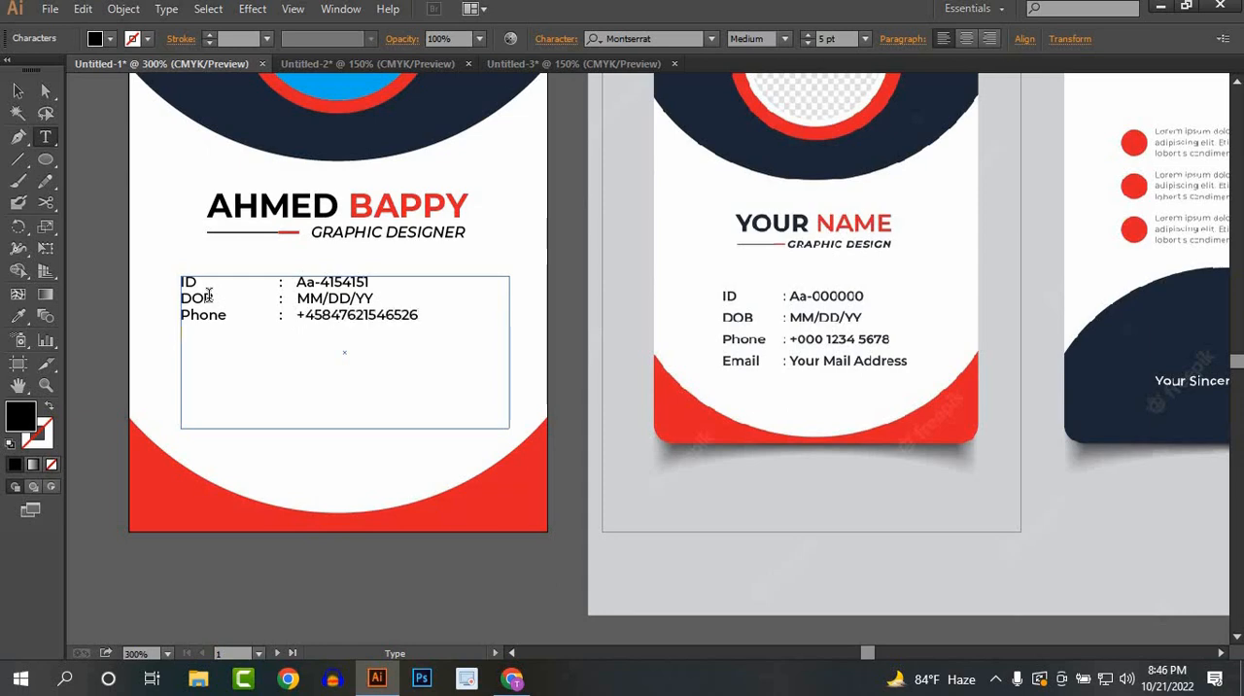
key(Return)
text(Email : your mail address)
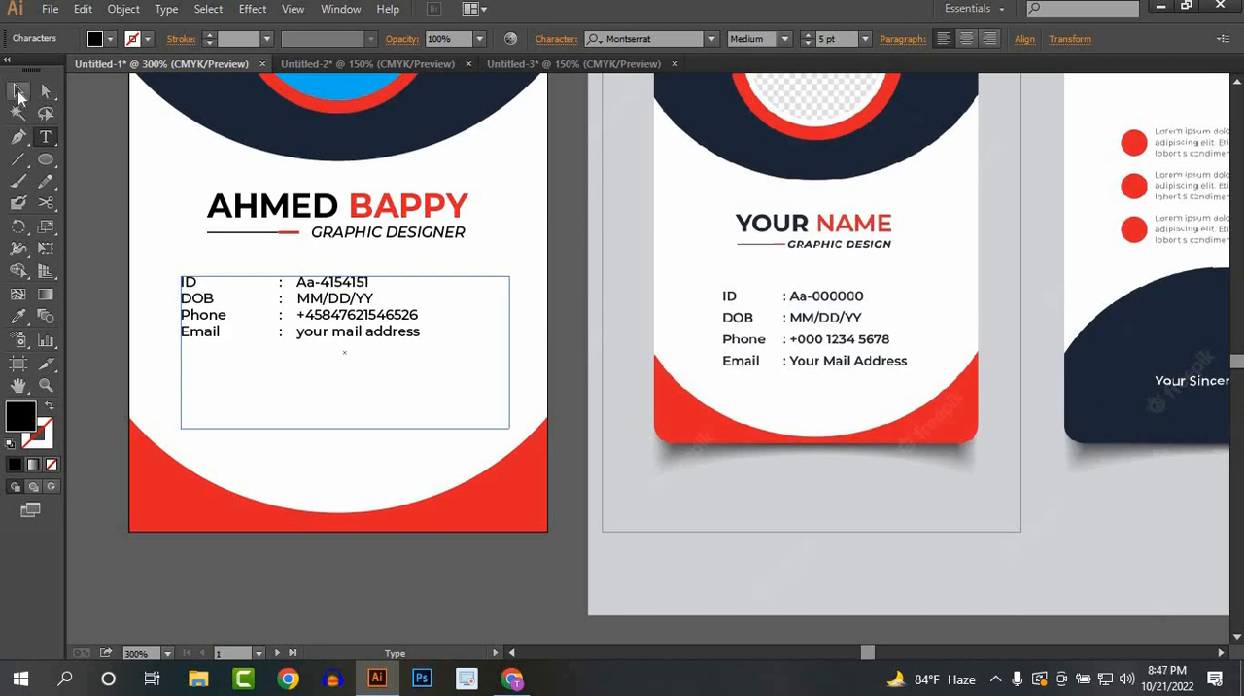
Step: Set the font size of the whole contact details text block to 7 pt
click(18, 91)
click(335, 344)
click(334, 330)
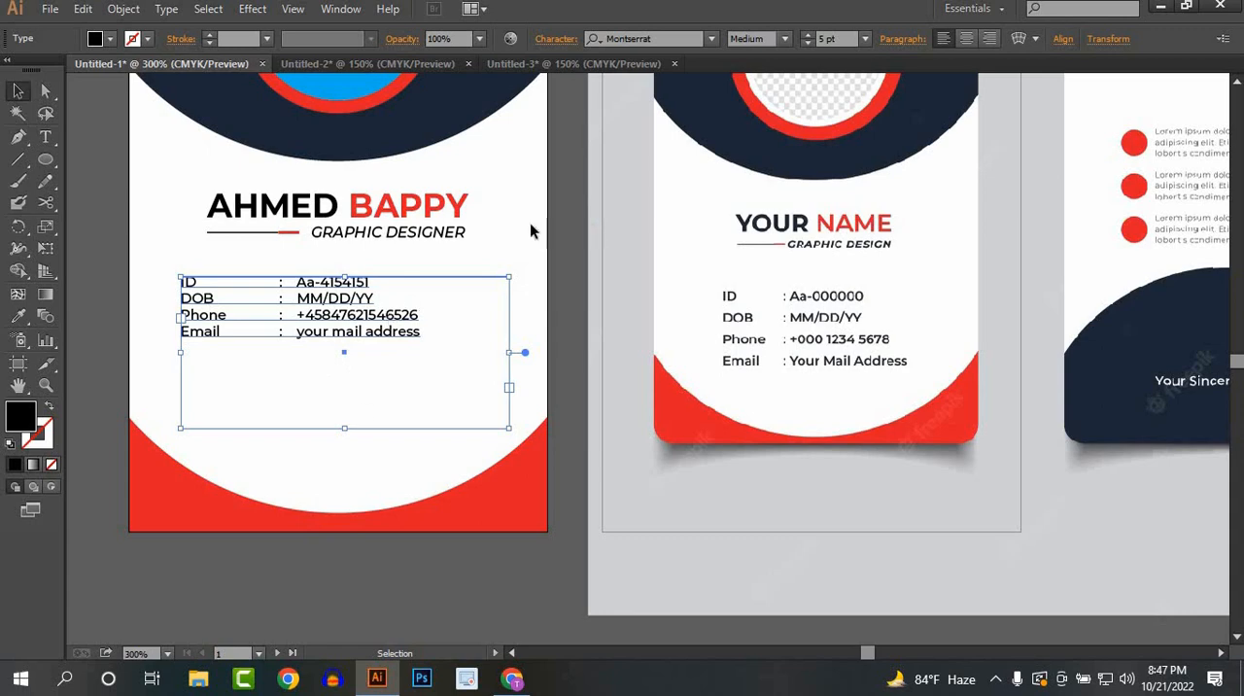
click(806, 35)
click(806, 35)
click(806, 35)
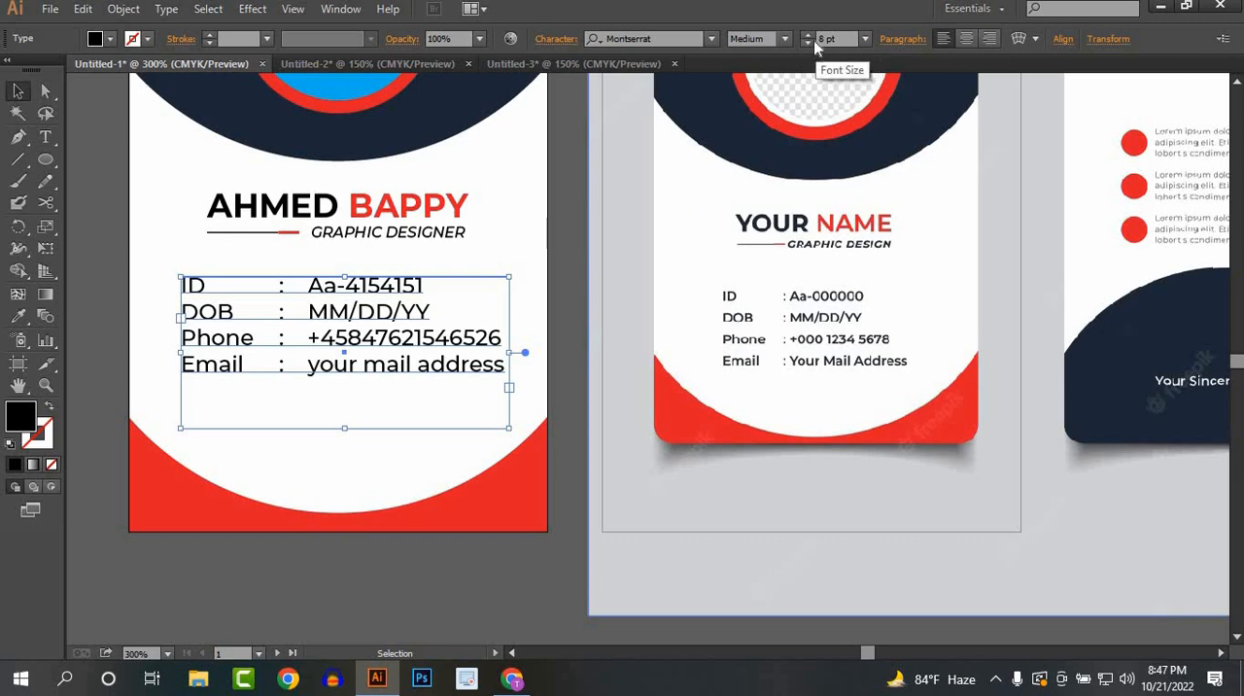
click(808, 43)
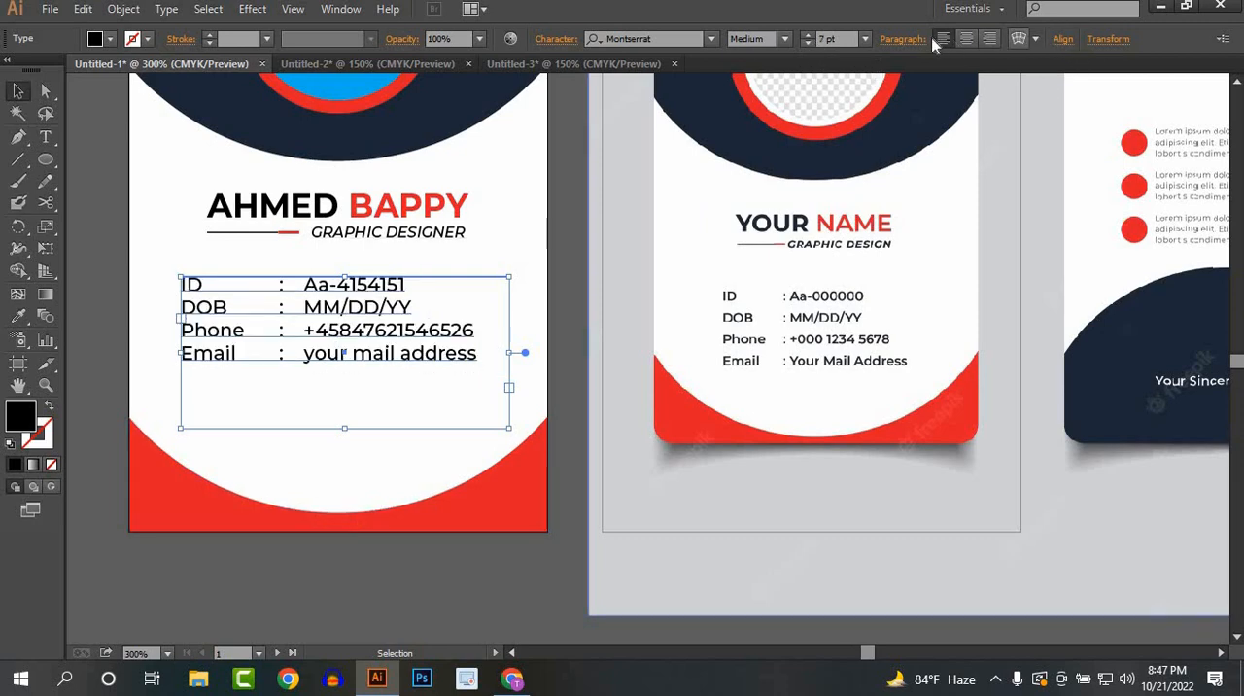
Step: Set the leading of the contact details text to 14 pt
click(549, 40)
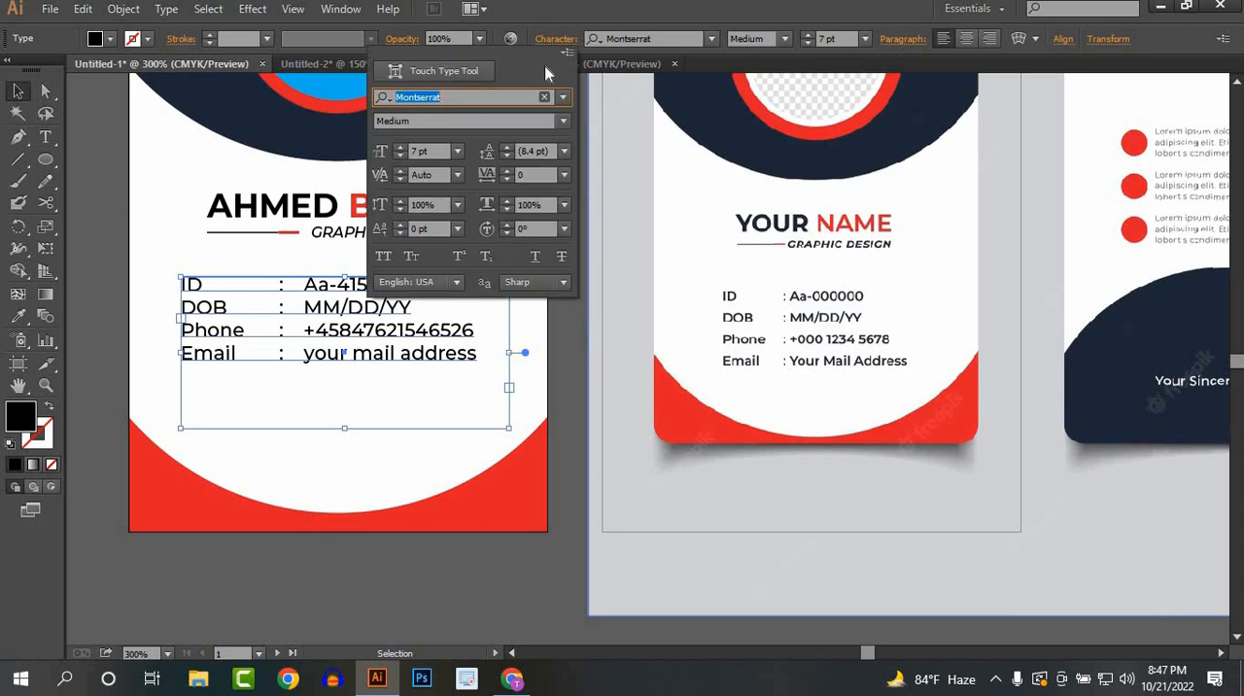
click(506, 147)
click(506, 147)
click(506, 147)
click(506, 147)
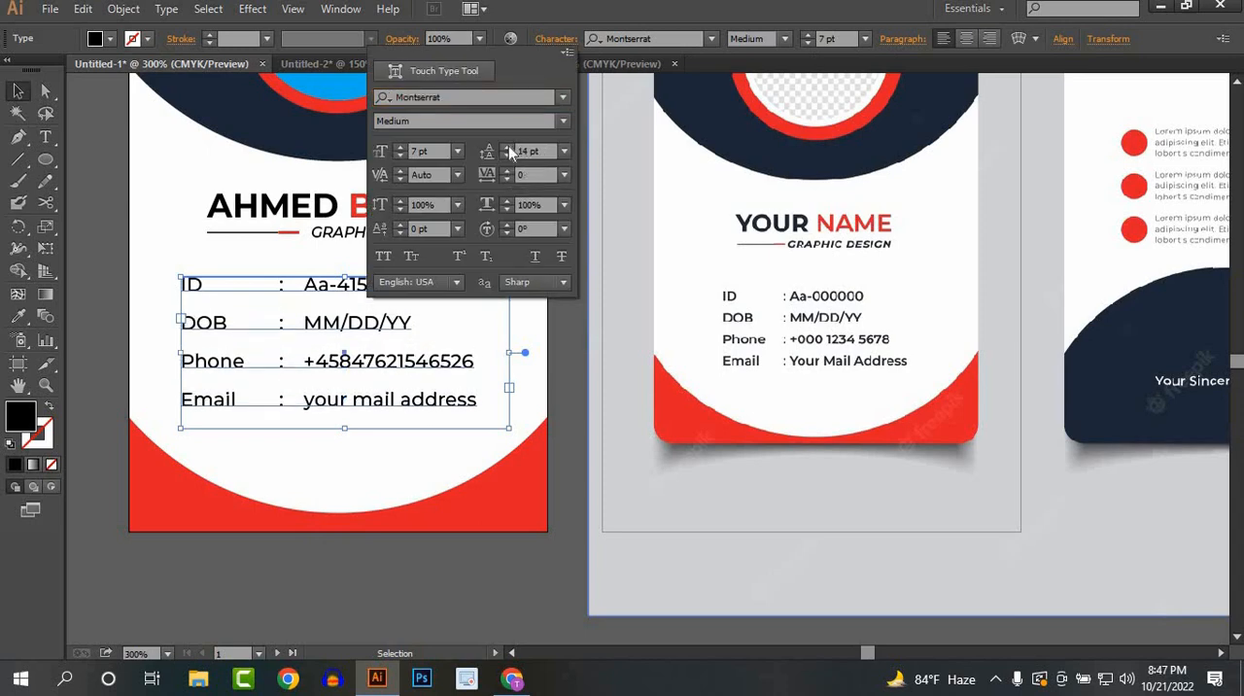
click(382, 466)
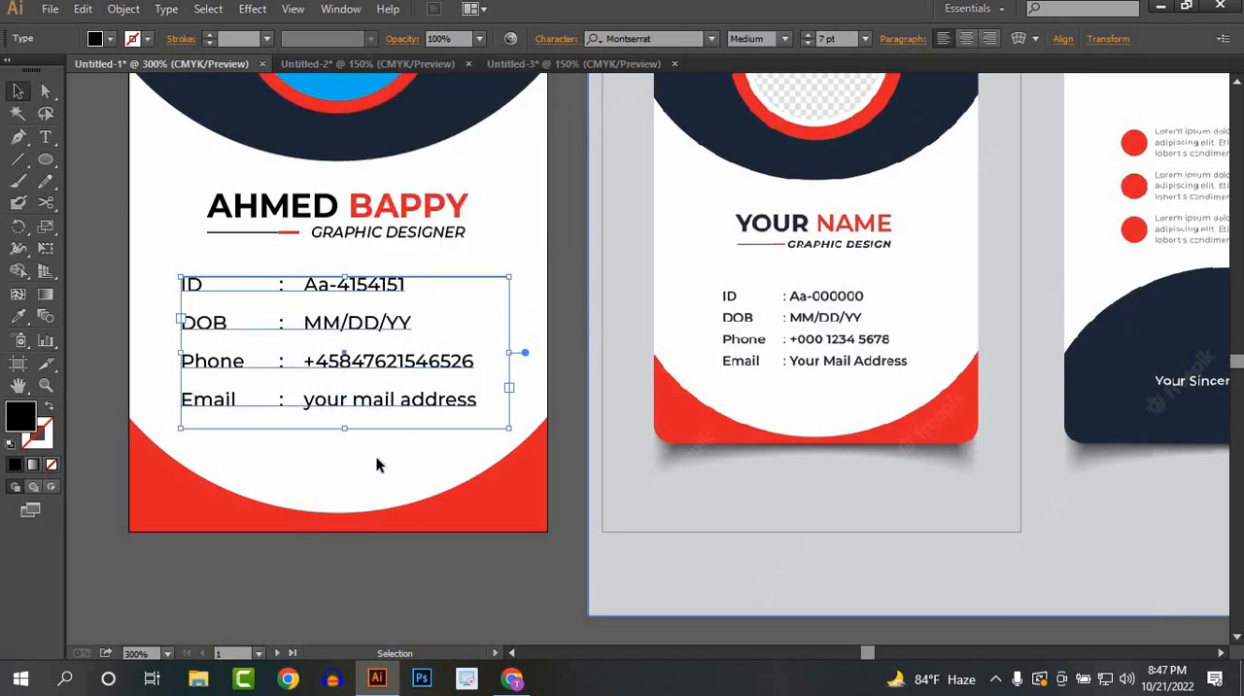
click(314, 446)
Step: Add the brand name text "Sikhboi" below the logo on the back card
scroll(364, 440, down, 1)
drag(572, 433, 407, 516)
drag(544, 465, 859, 465)
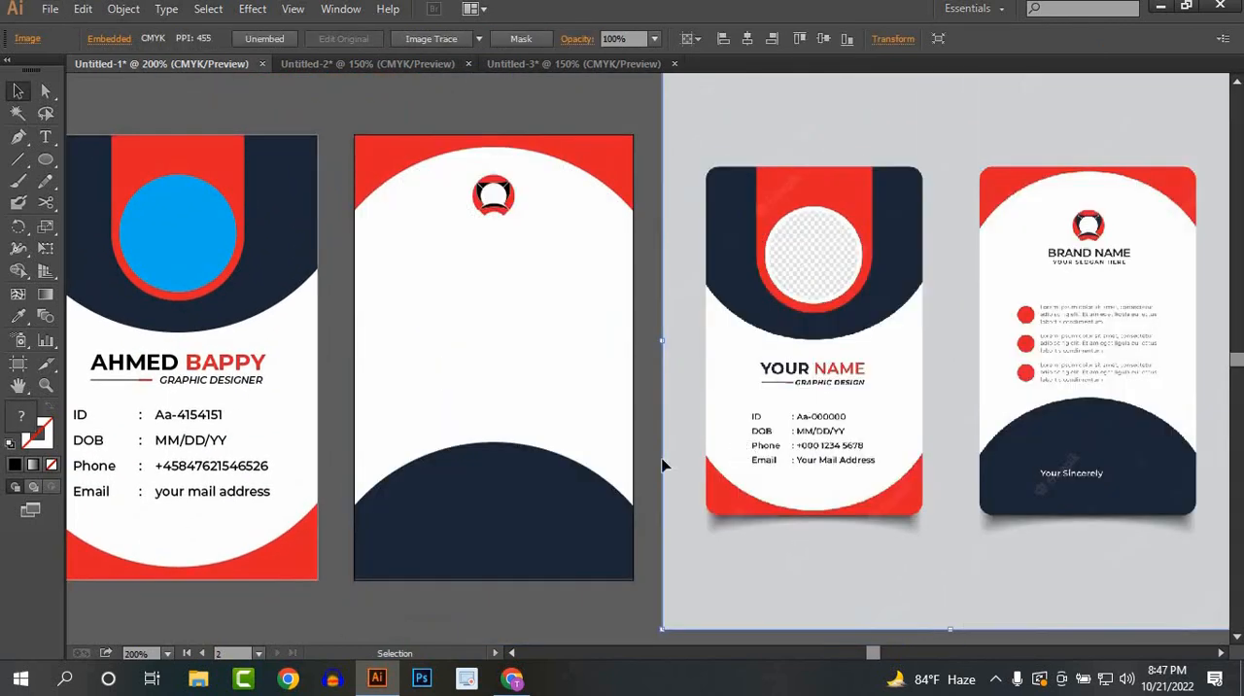
scroll(490, 346, up, 1)
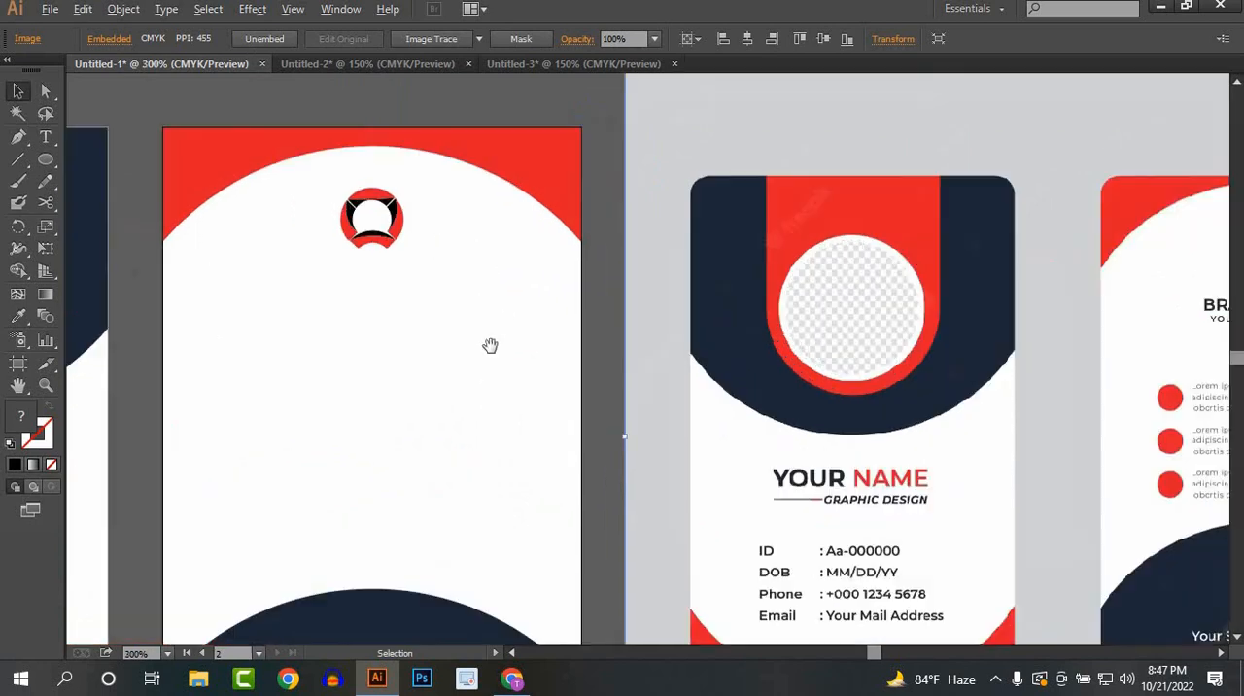
drag(491, 347, 385, 326)
drag(901, 267, 496, 344)
drag(379, 333, 392, 333)
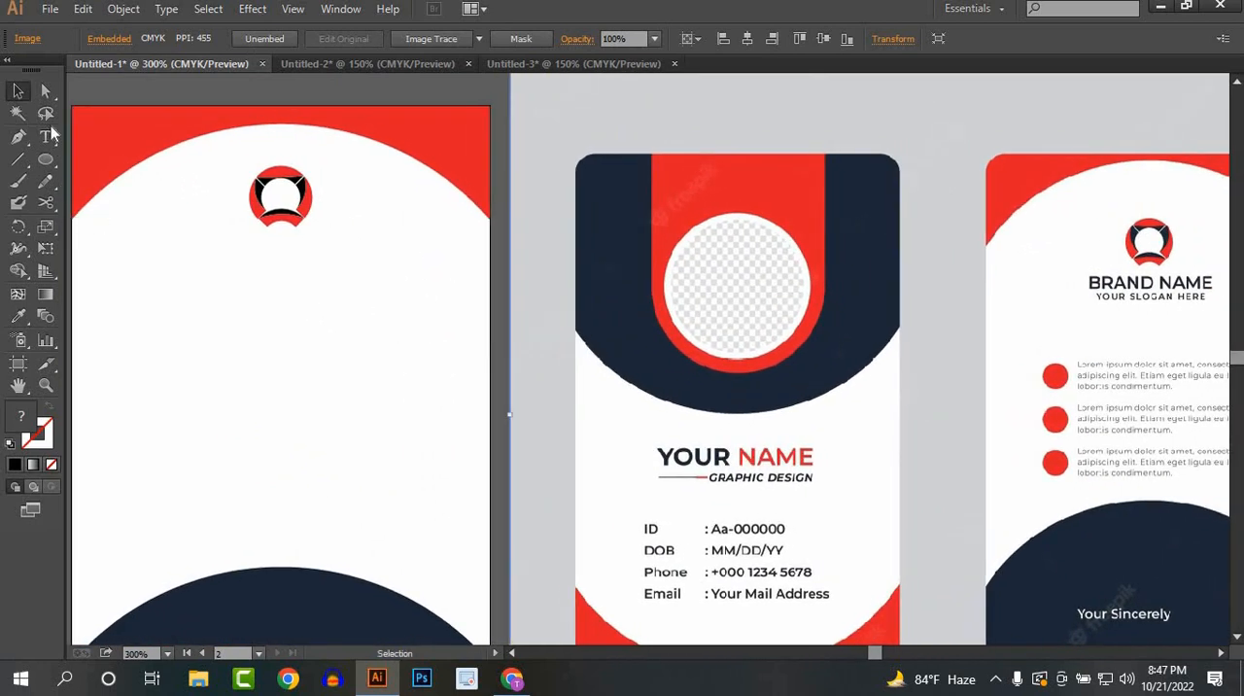
key(t)
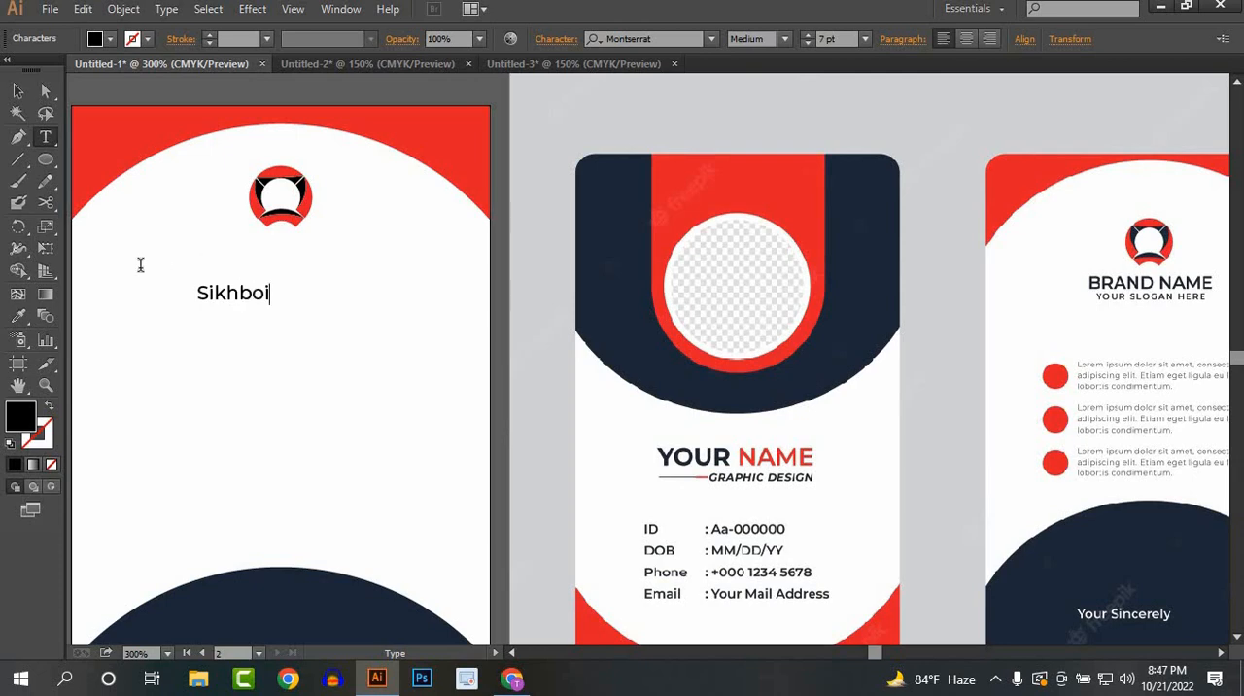
Step: Enlarge the "Sikhboi" text to about 16 pt and place it centered directly beneath the logo
click(18, 90)
drag(254, 297, 368, 297)
drag(281, 263, 280, 249)
click(305, 332)
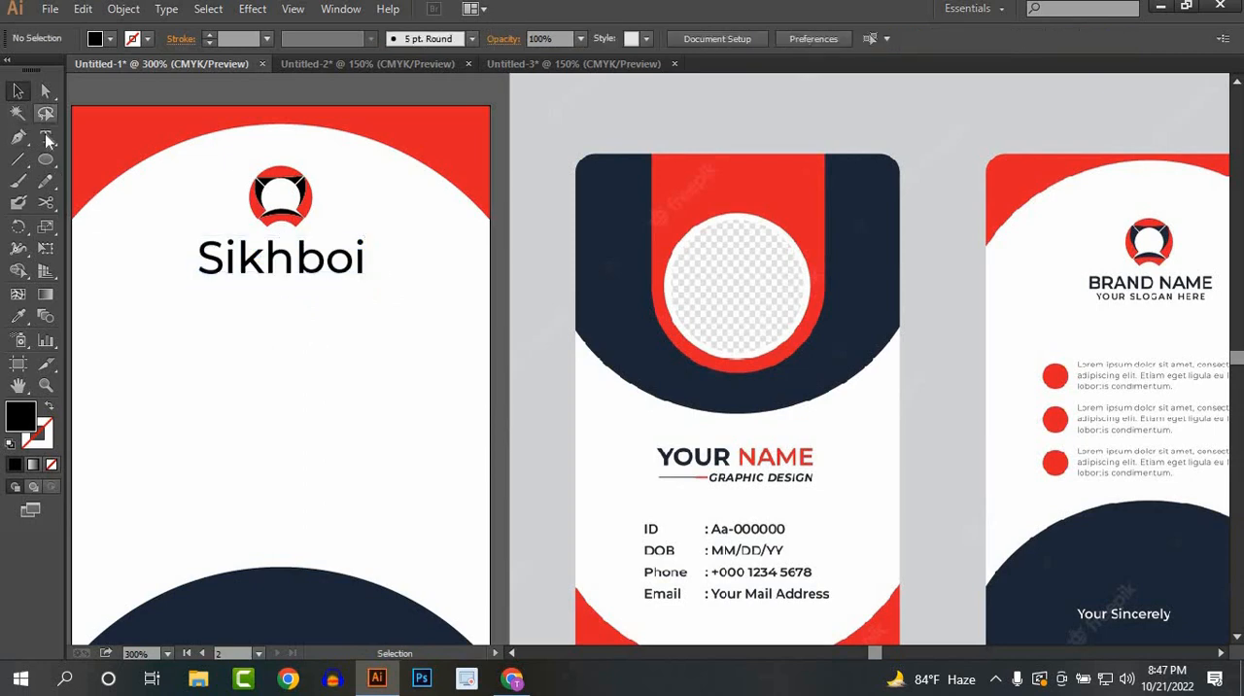
Step: Add the tagline "Computer Training Center" below the brand name and center it horizontally on the back card
click(46, 137)
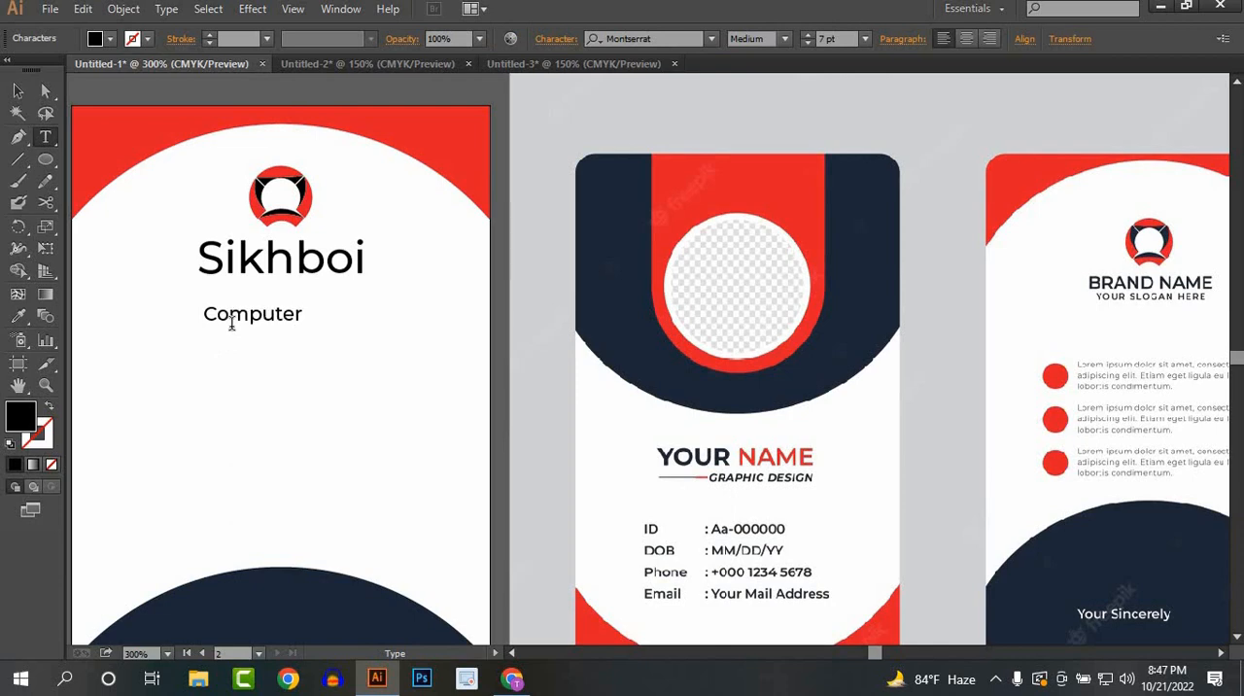
text(ning Center)
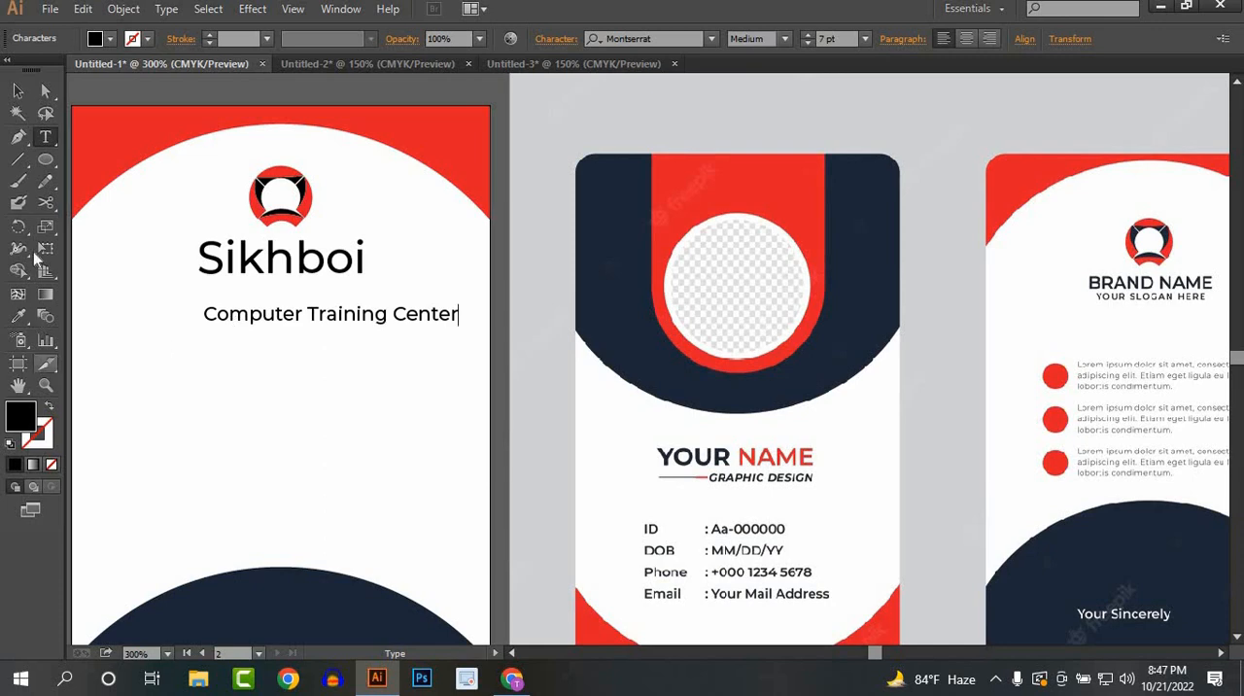
click(17, 91)
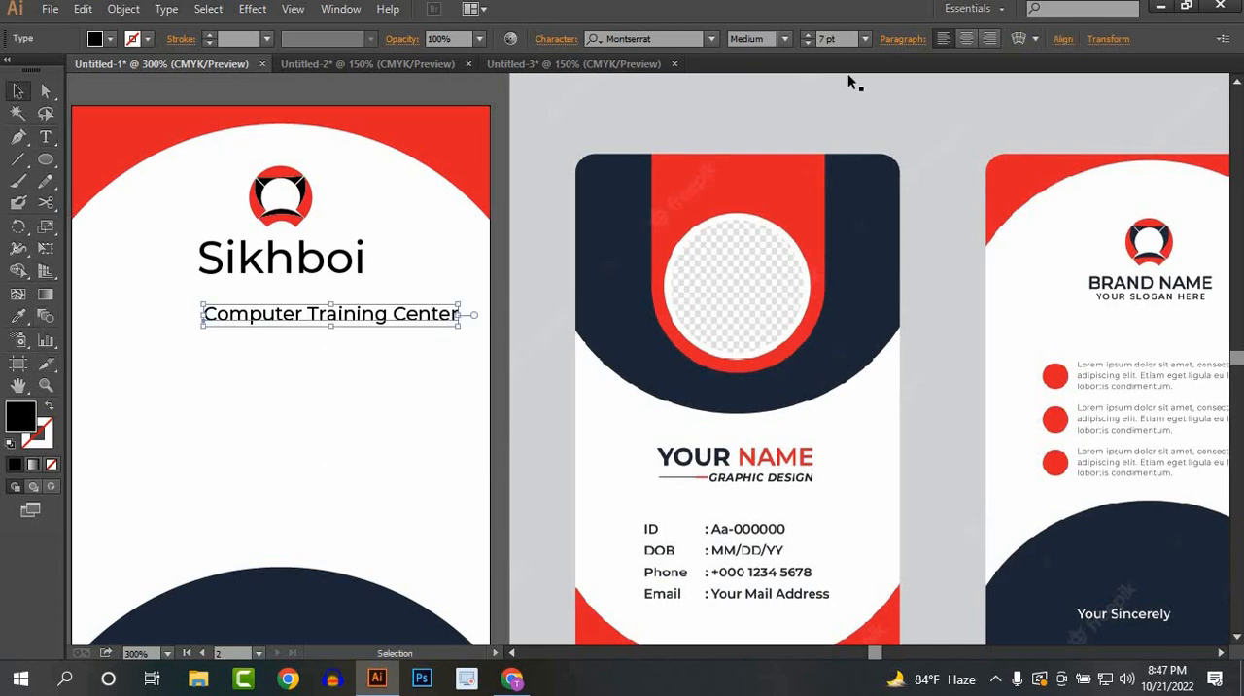
click(1061, 39)
click(911, 89)
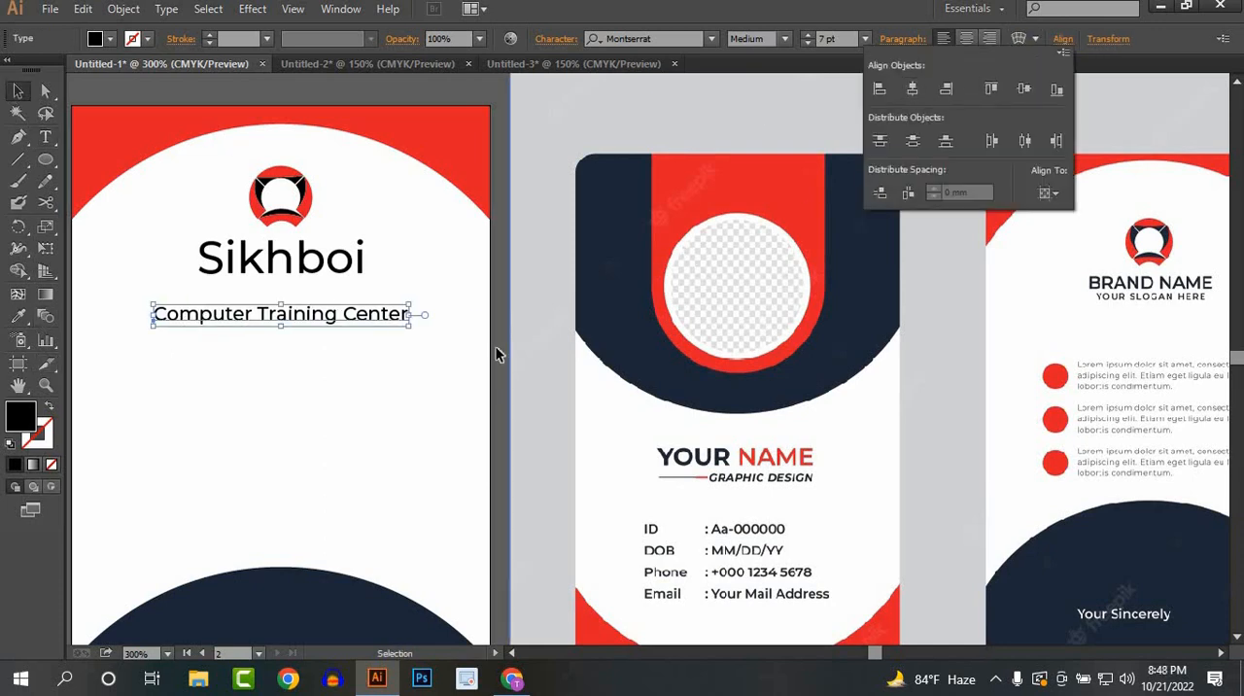
click(383, 376)
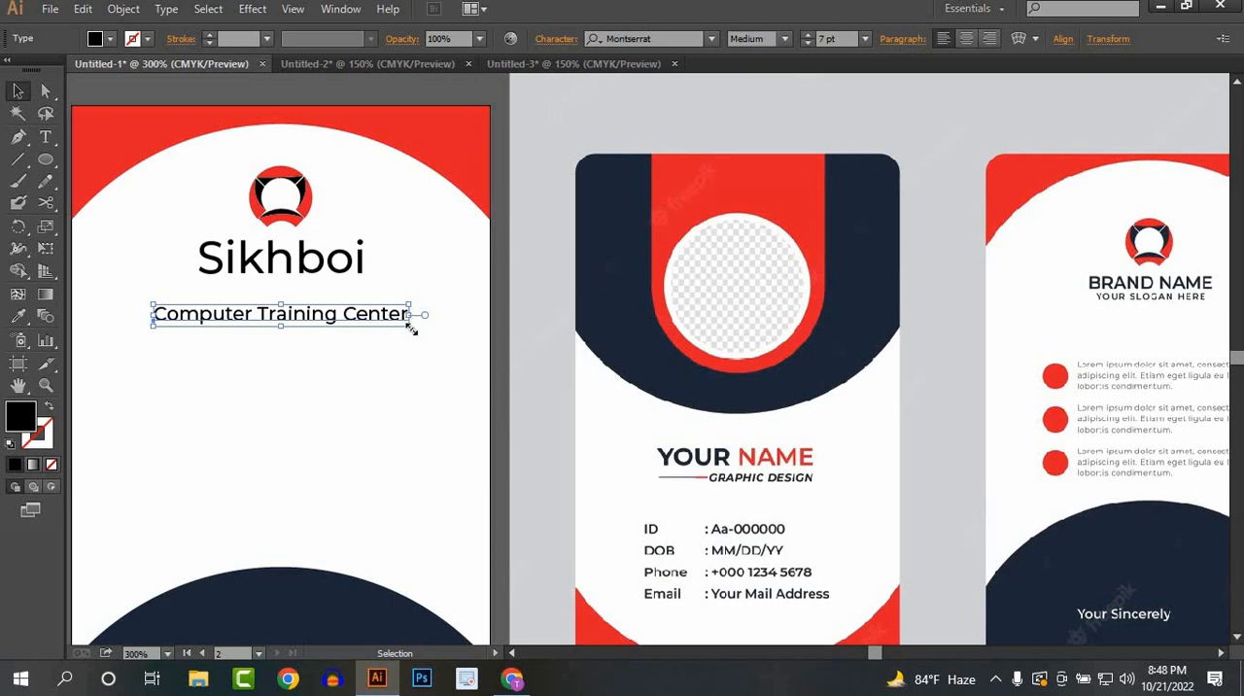
Step: Scale the tagline down to about the width of "Sikhboi" and place it just beneath the brand name
drag(409, 329, 371, 299)
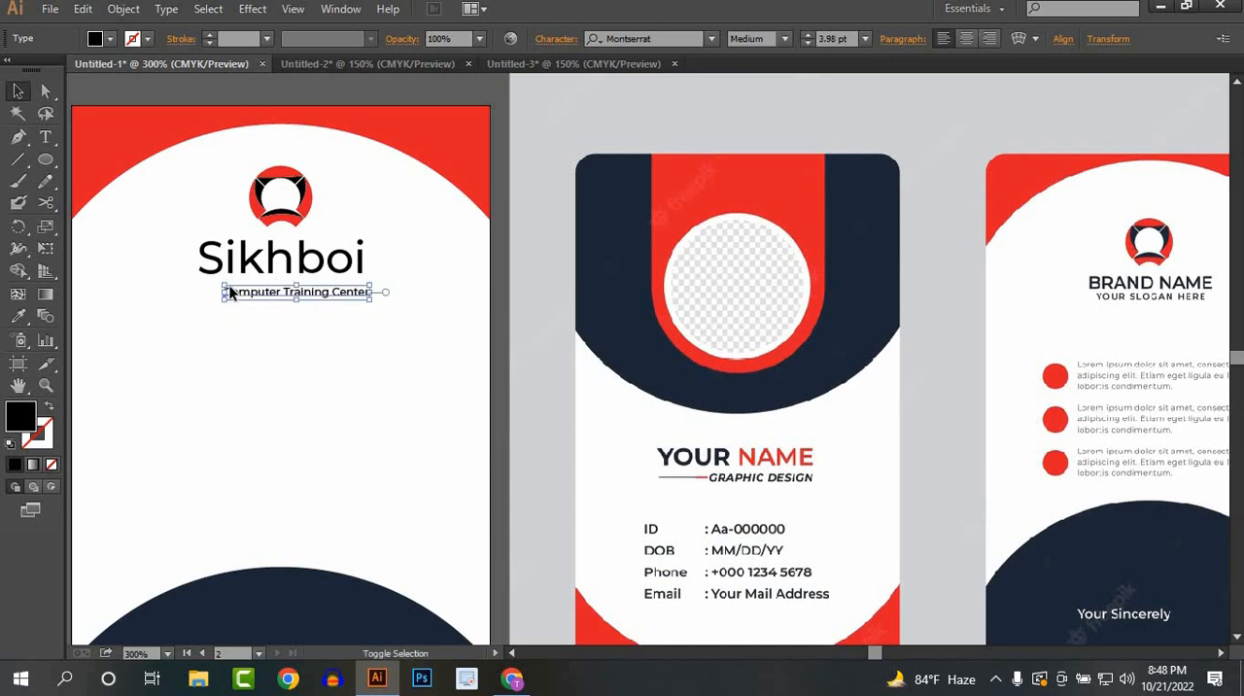
drag(224, 287, 199, 282)
click(385, 267)
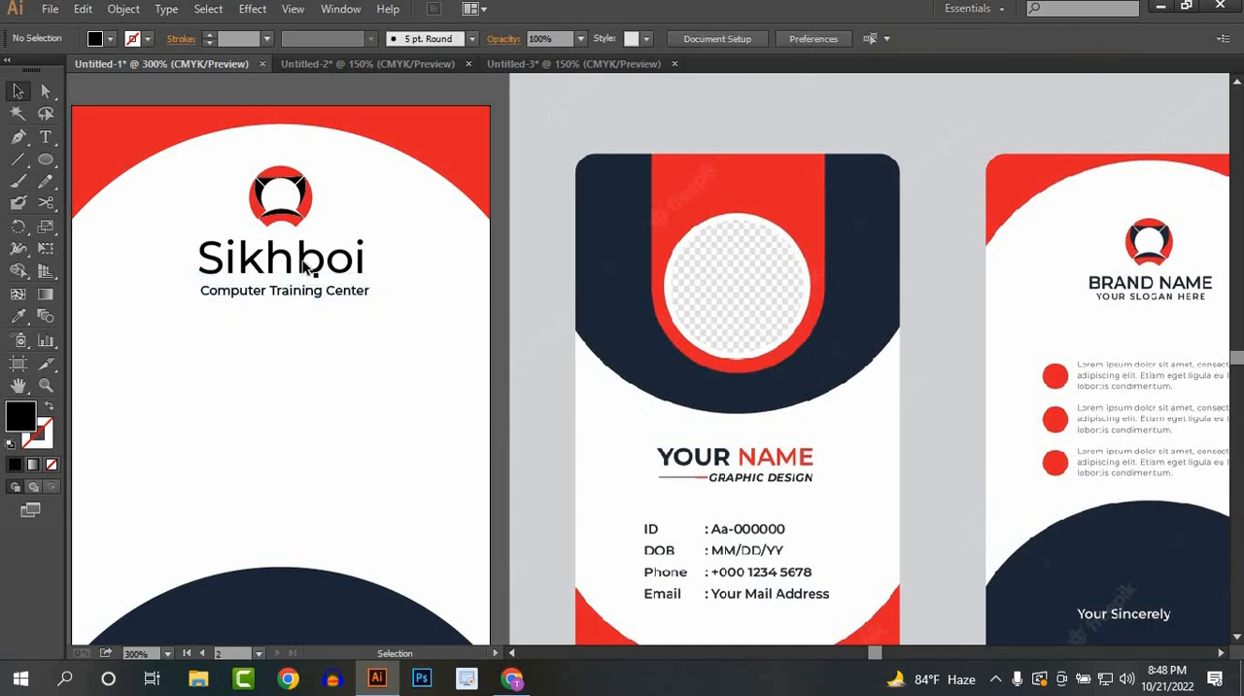
Step: Enlarge the "Sikhboi" brand name until it extends beyond both ends of the tagline
click(366, 282)
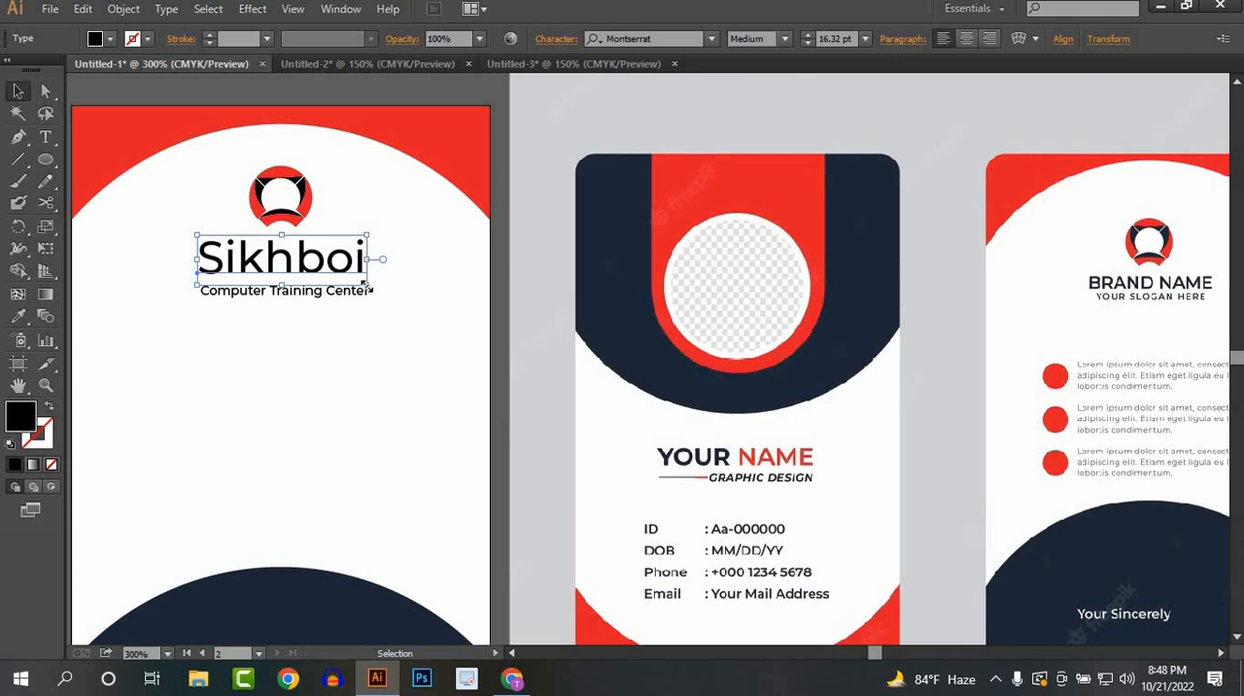
drag(367, 288, 350, 320)
click(313, 327)
Step: Draw a small circle near the left edge of the back card, below the tagline, and fill it with red
scroll(317, 338, down, 1)
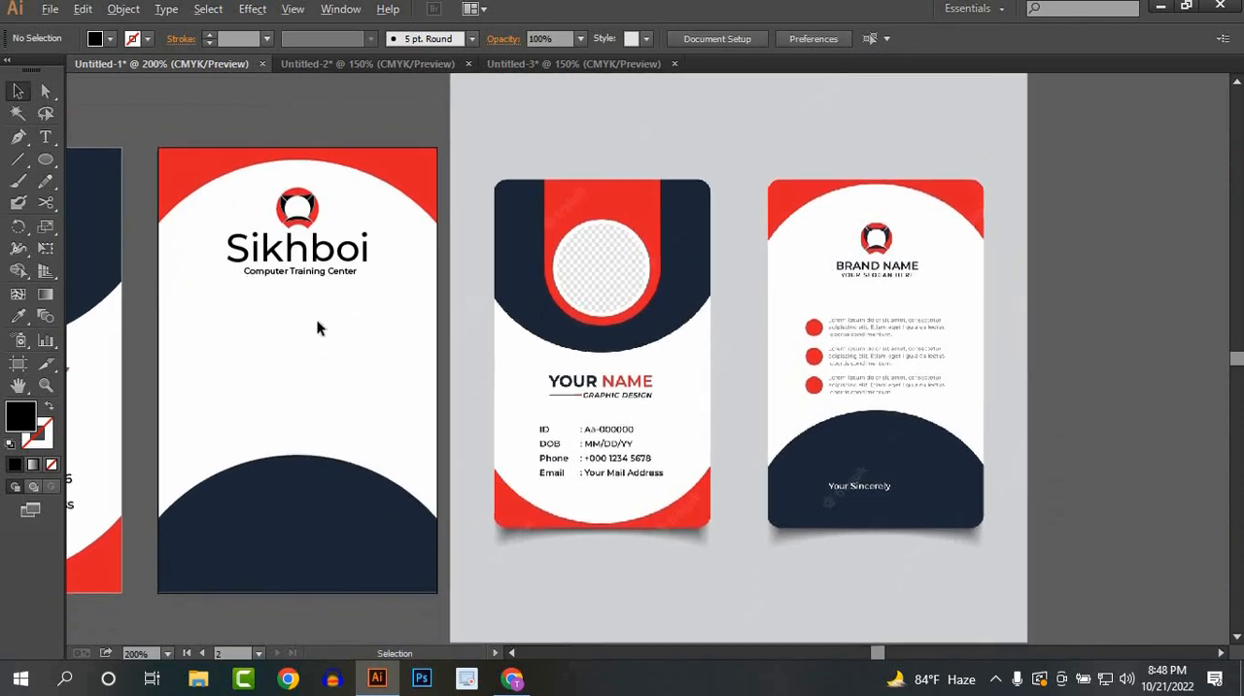
scroll(317, 319, up, 1)
key(l)
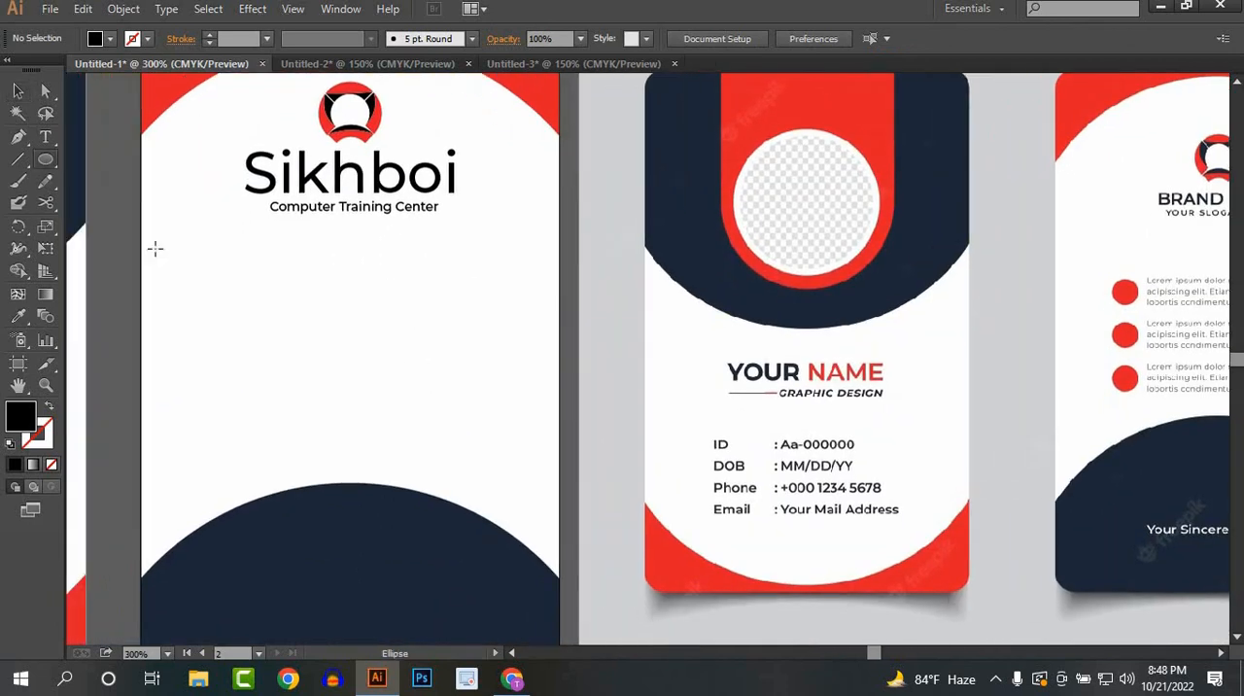
drag(195, 270, 218, 293)
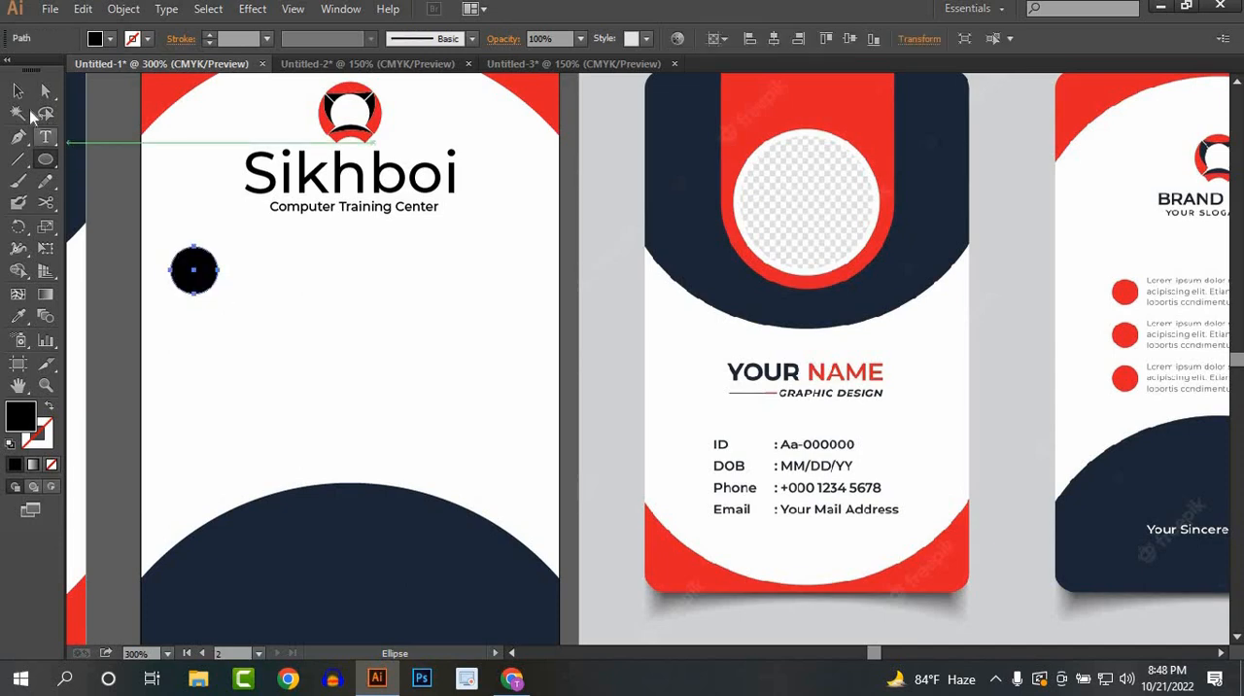
click(17, 91)
click(110, 38)
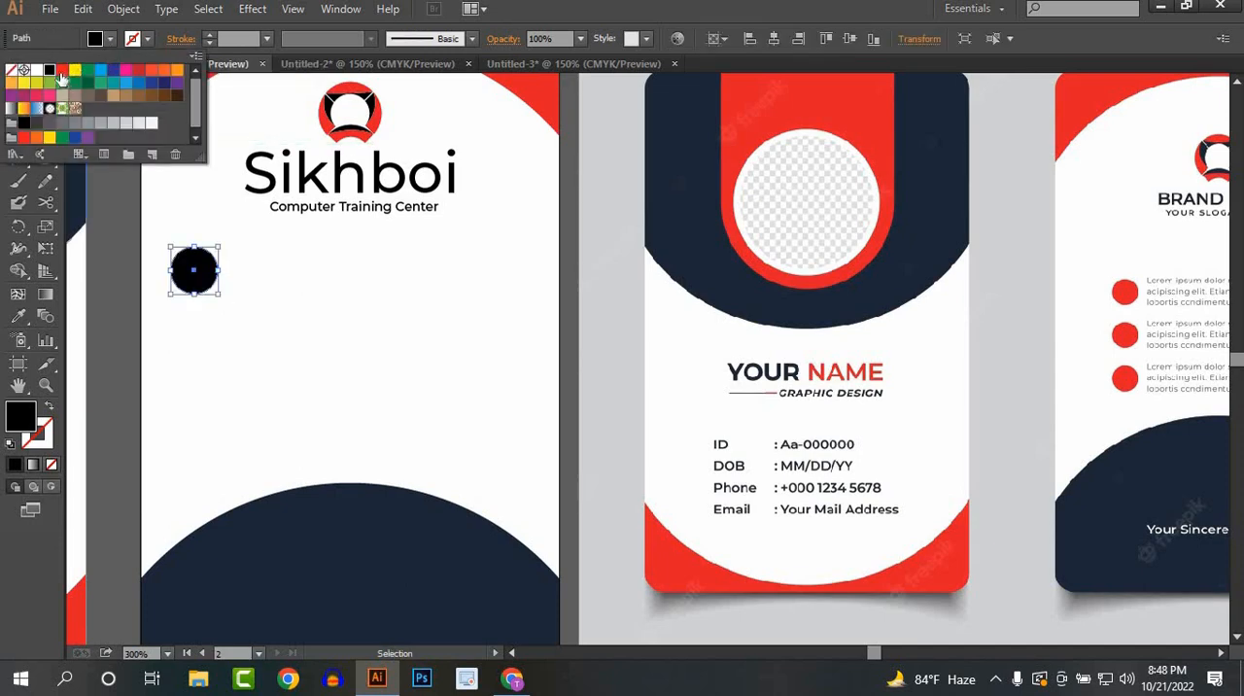
click(62, 71)
click(335, 301)
Step: Duplicate the red circle straight down twice at equal spacing to form a column of three
drag(200, 263, 200, 340)
key(ctrl+d)
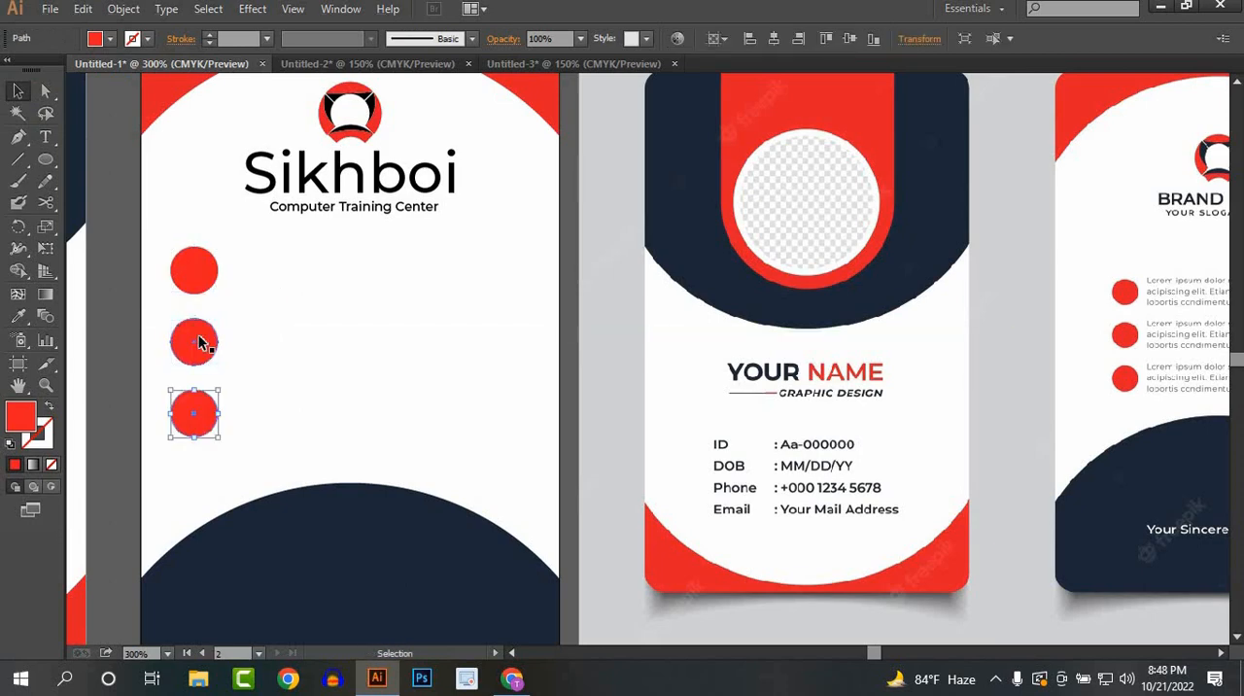
click(280, 406)
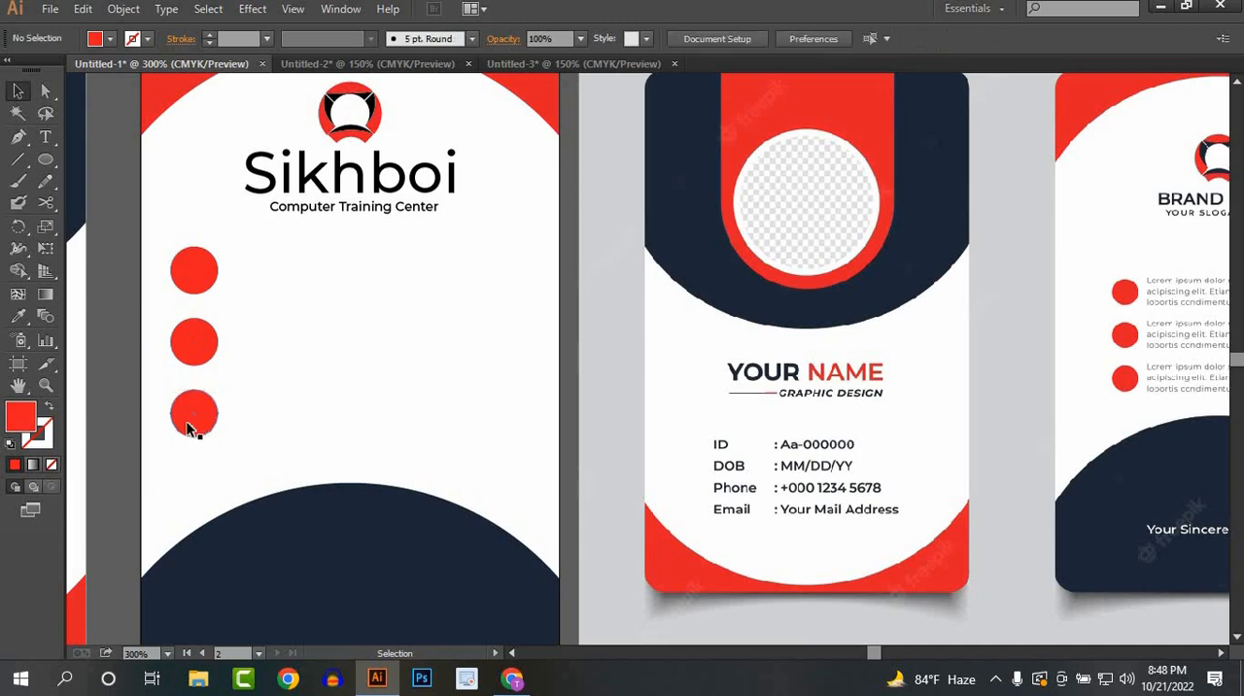
Step: Shrink the three red circles slightly and move the lowest one a little further down
mouse_move(185, 412)
mouse_down()
mouse_move(218, 438)
mouse_move(207, 398)
mouse_move(182, 410)
mouse_move(194, 429)
mouse_up()
click(230, 391)
drag(207, 332, 289, 344)
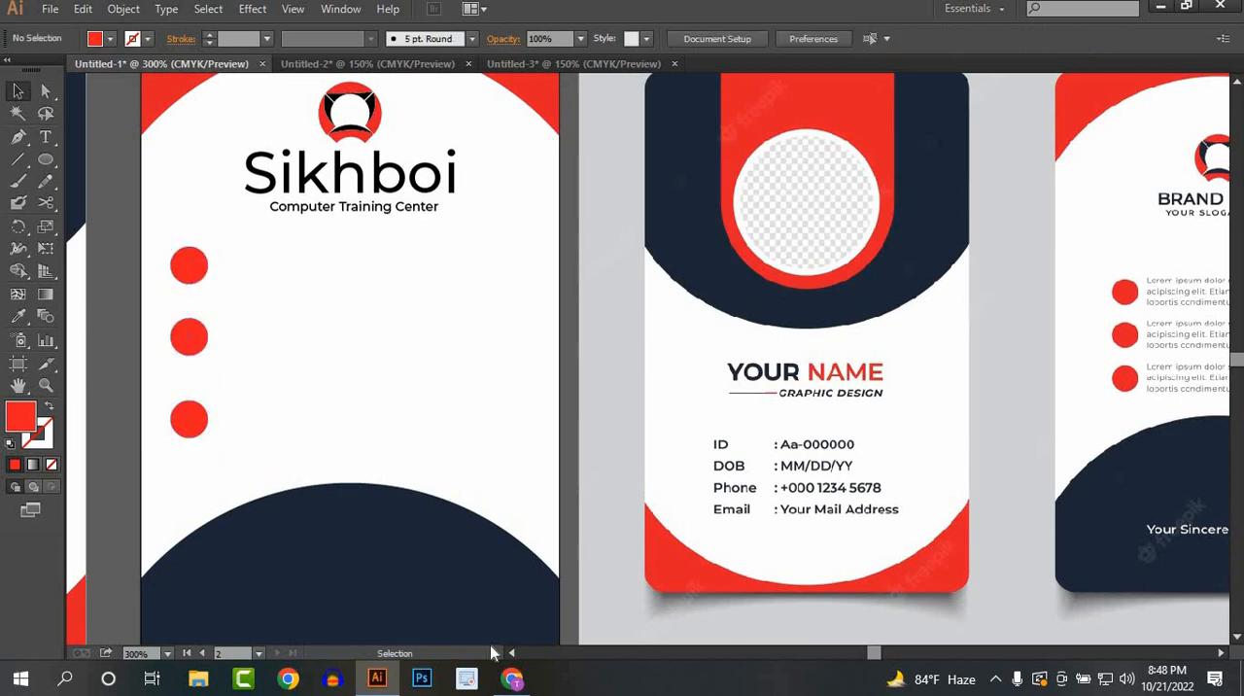
Step: Switch to Chrome and copy the first sentence under "What is Lorem Ipsum?" on lipsum.com
click(512, 678)
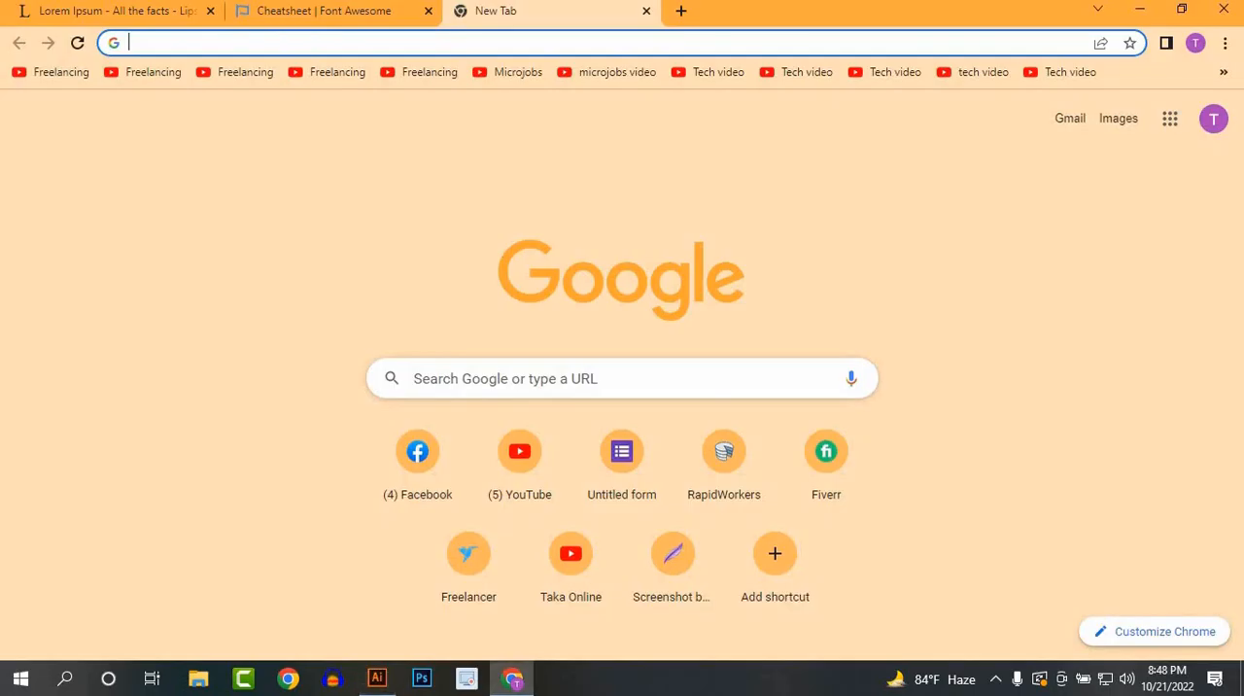
click(85, 9)
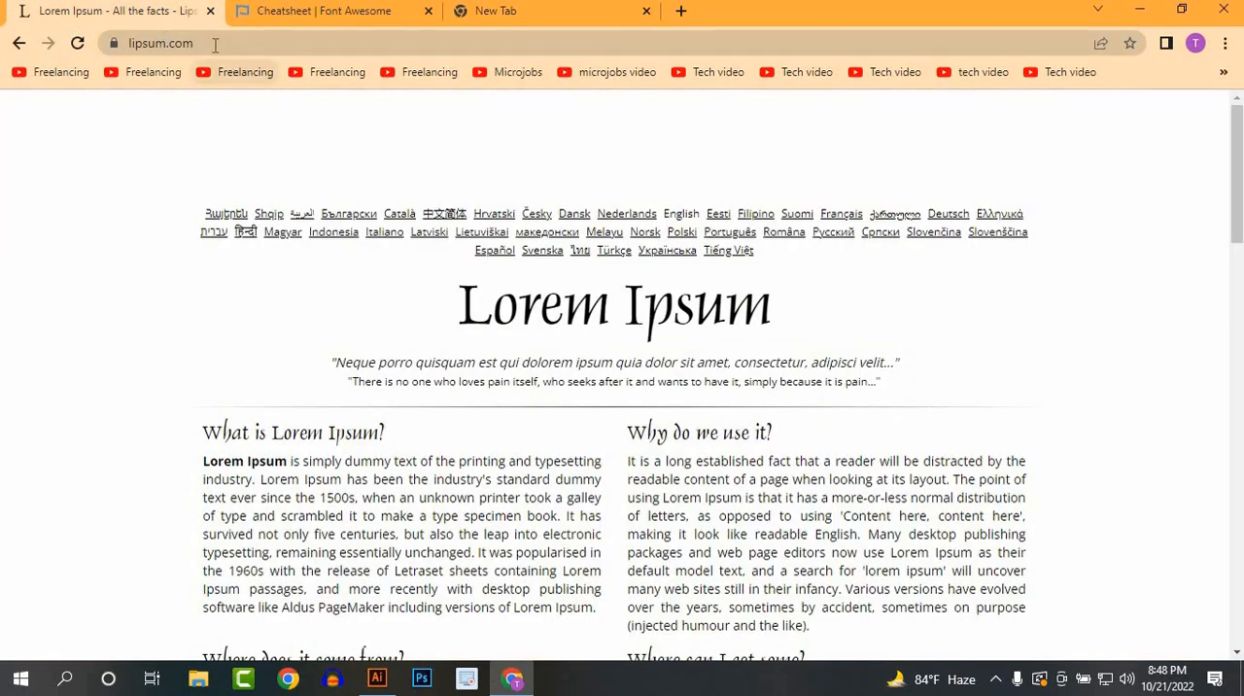
scroll(401, 457, down, 2)
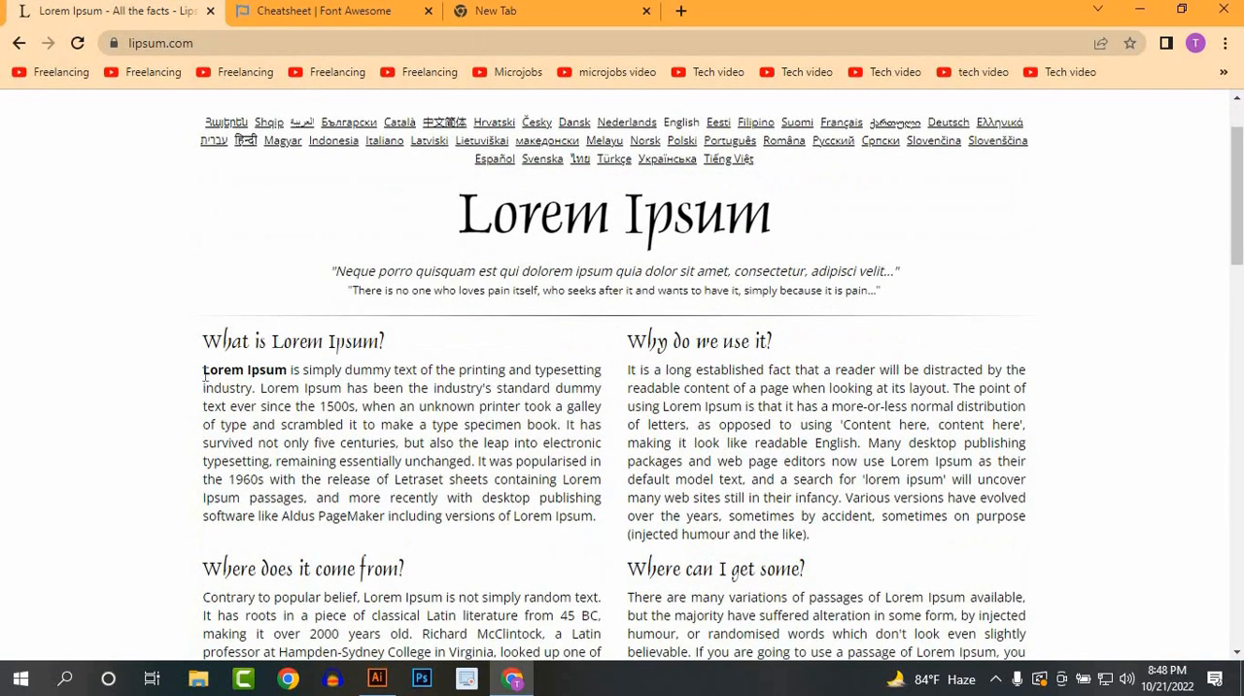
drag(203, 369, 251, 391)
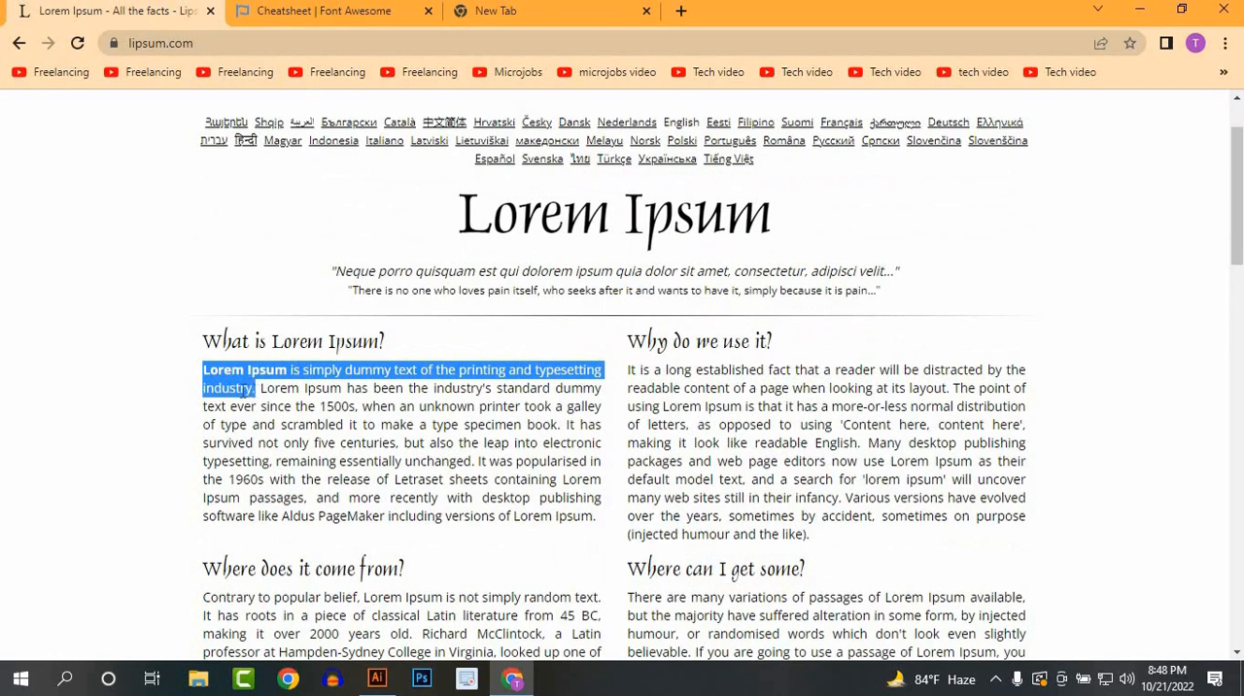
right_click(252, 390)
click(276, 405)
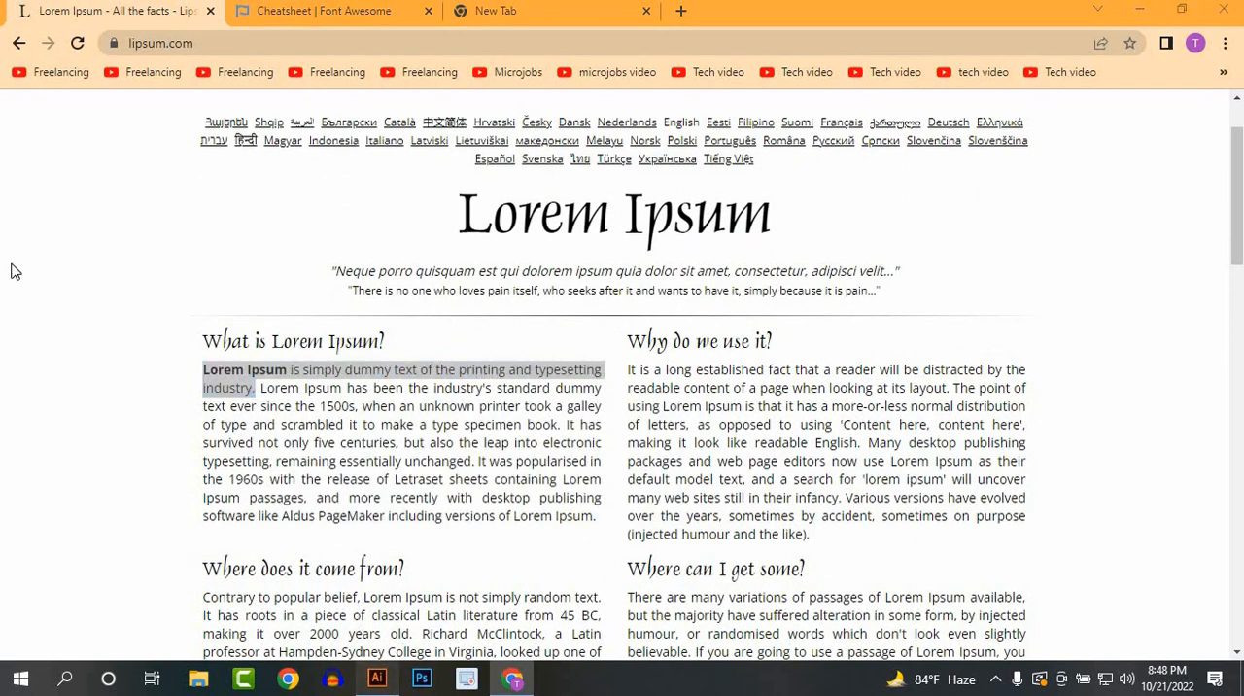
Step: Return to Illustrator and draw a wide, shallow area-type text frame to the right of the uppermost red circle
key(alt+Tab)
click(46, 139)
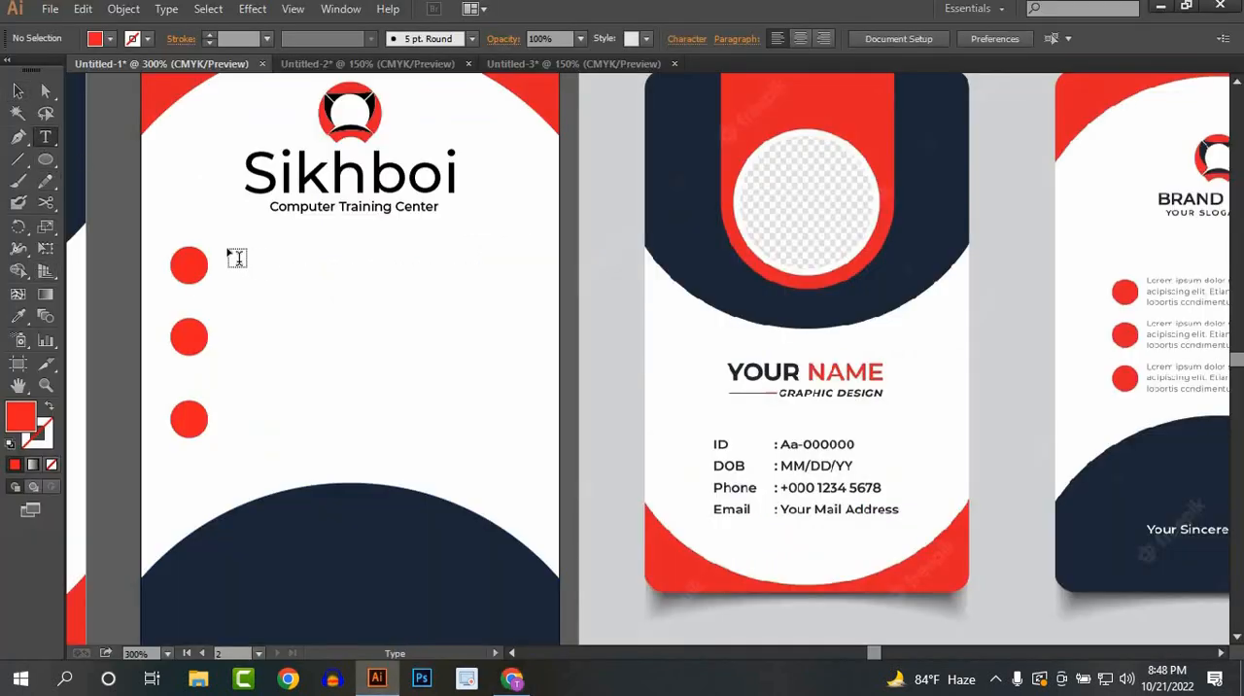
drag(229, 250, 512, 290)
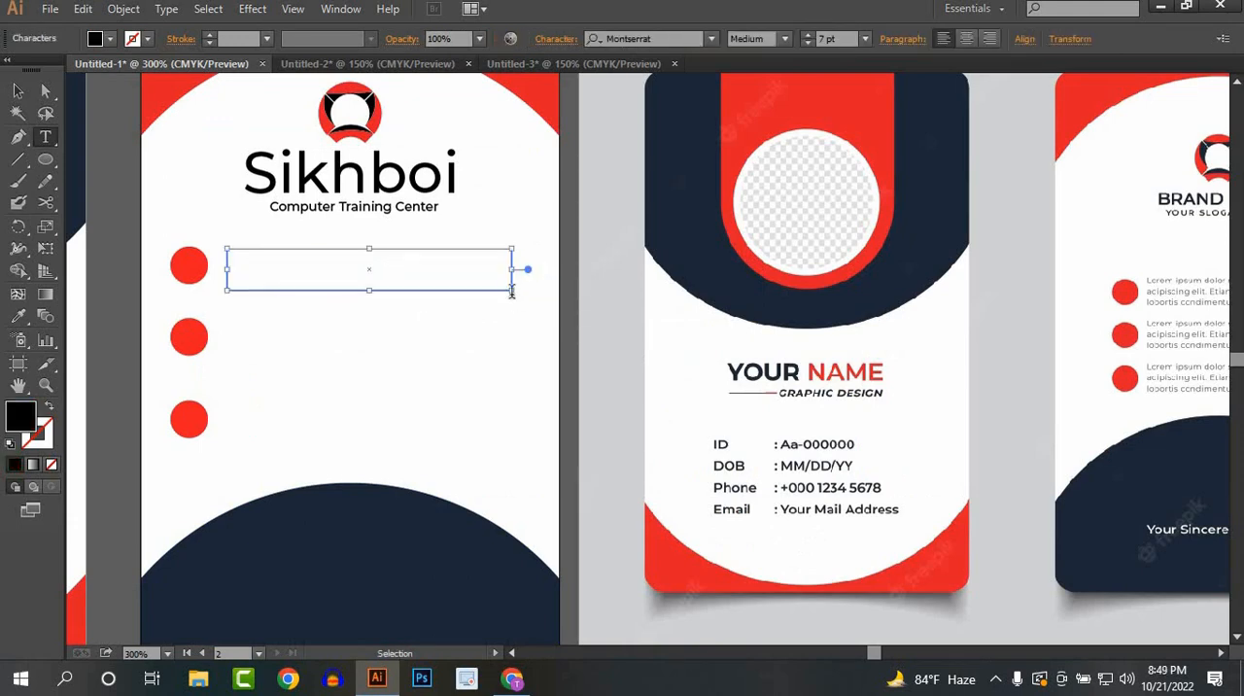
Step: Paste the copied Lorem Ipsum sentence into the text frame and format it as Montserrat Regular at 5 pt
key(ctrl+v)
key(ctrl+a)
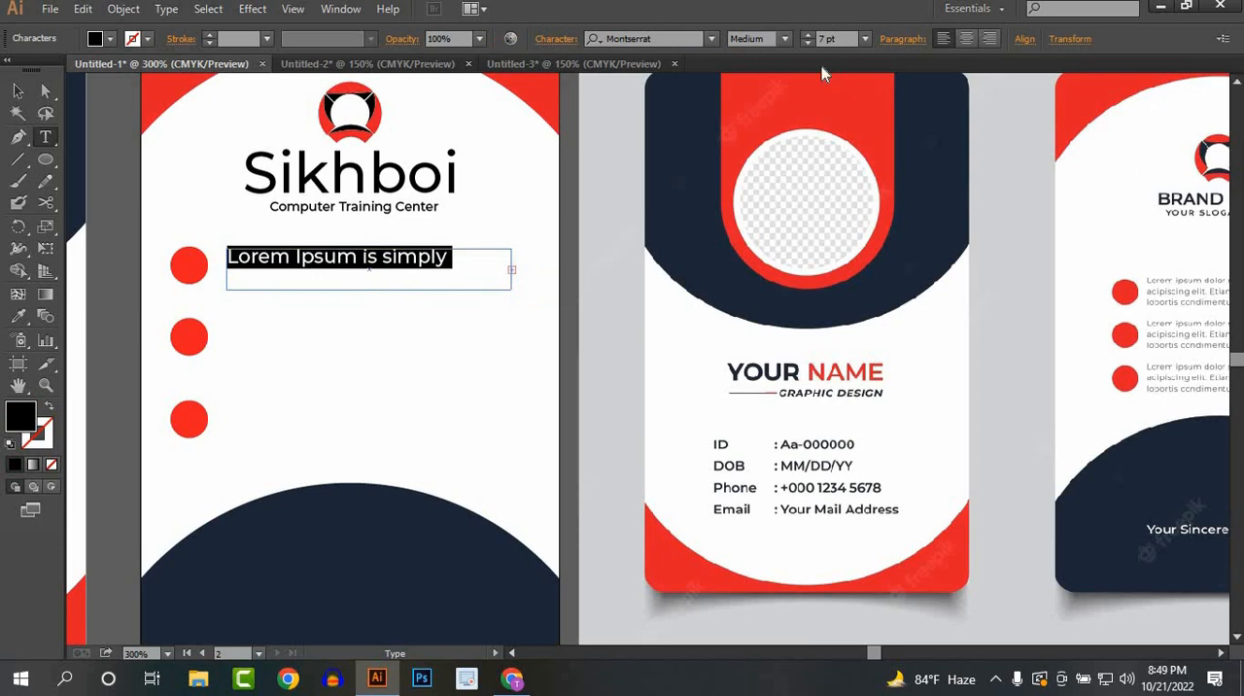
click(786, 39)
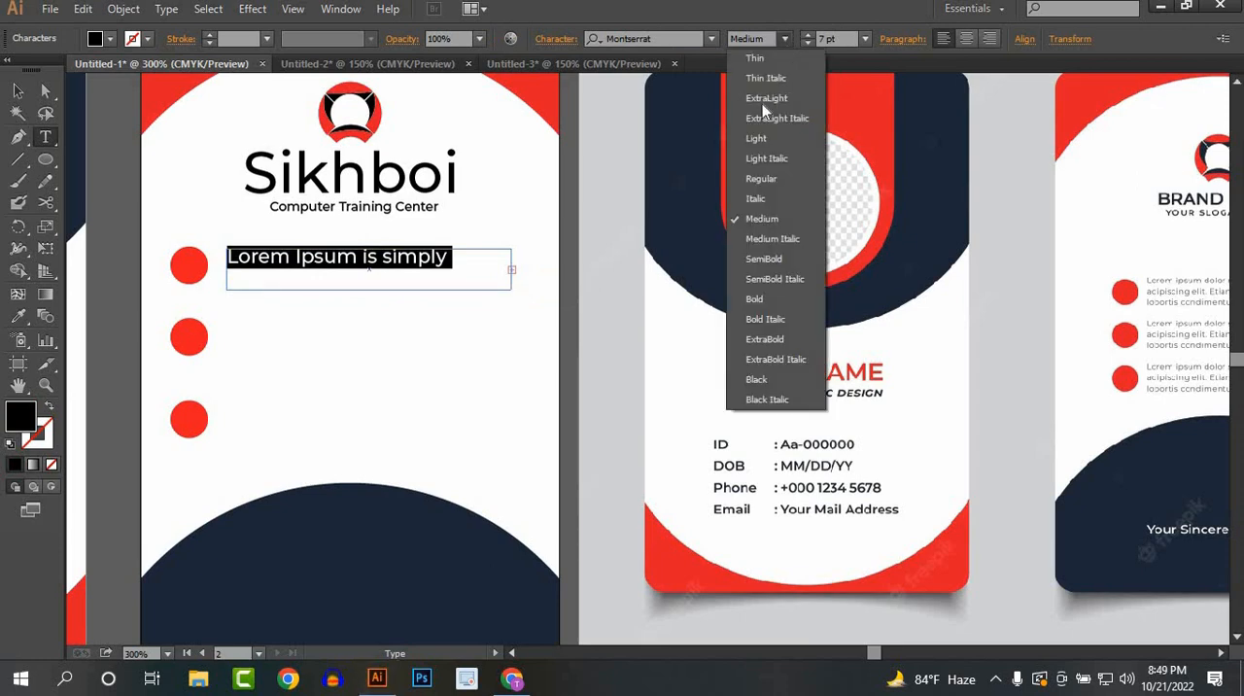
click(766, 179)
click(808, 44)
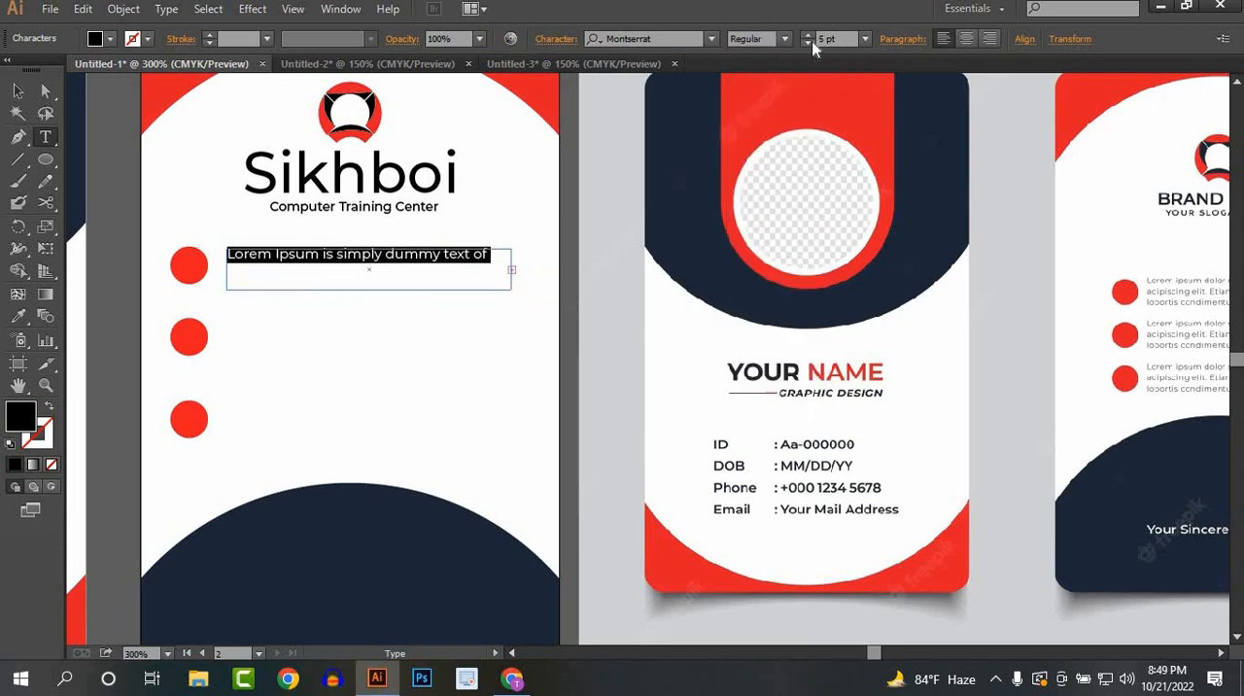
click(807, 44)
click(809, 43)
click(809, 43)
click(808, 43)
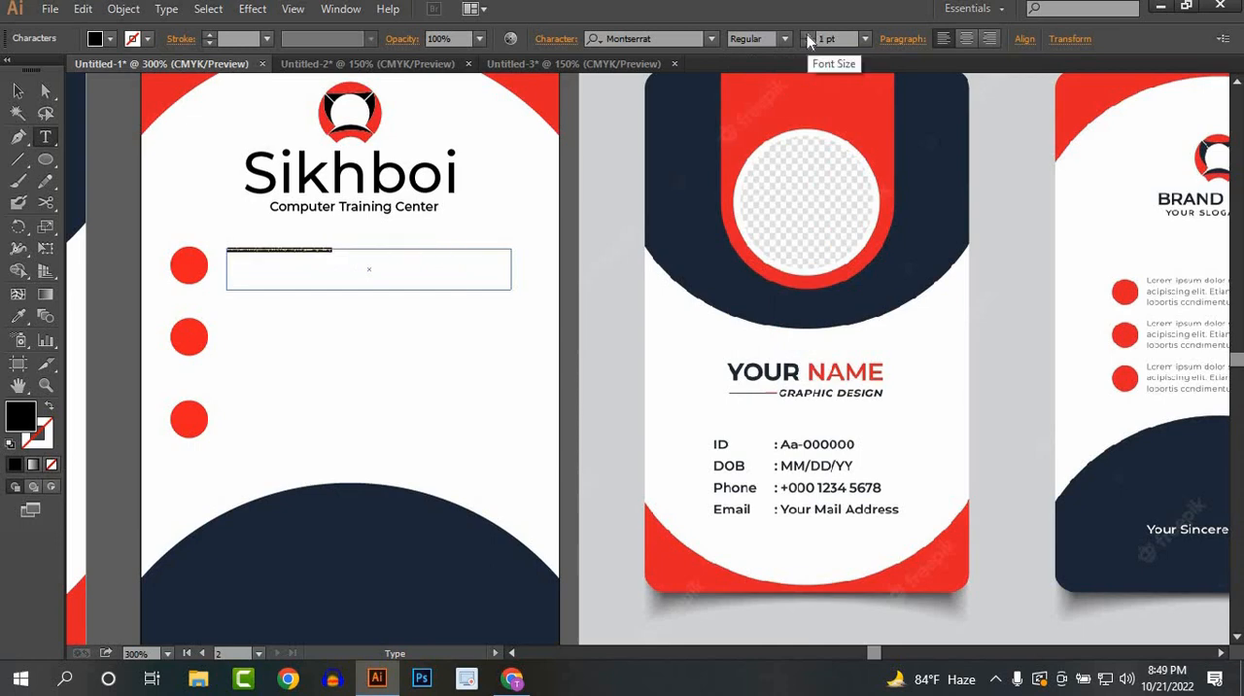
click(807, 35)
click(807, 35)
click(808, 35)
click(807, 35)
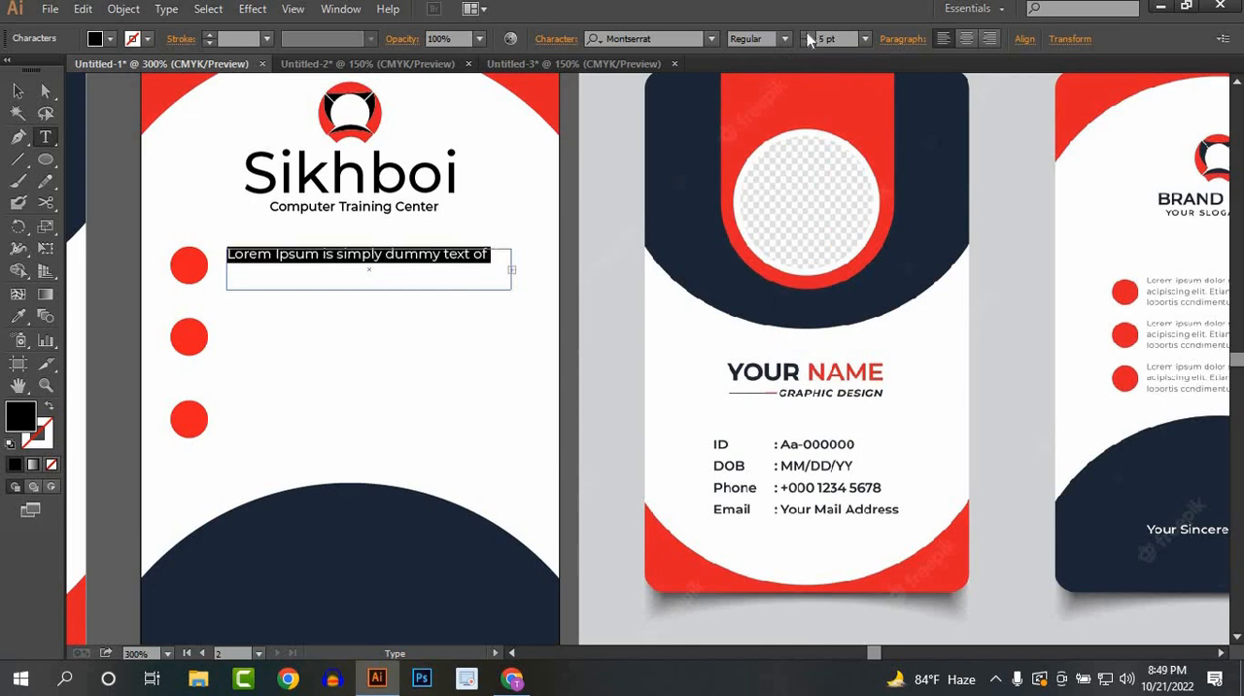
Step: Reduce the leading of the placeholder sentence to below 9 pt so both lines fit inside the frame
click(556, 39)
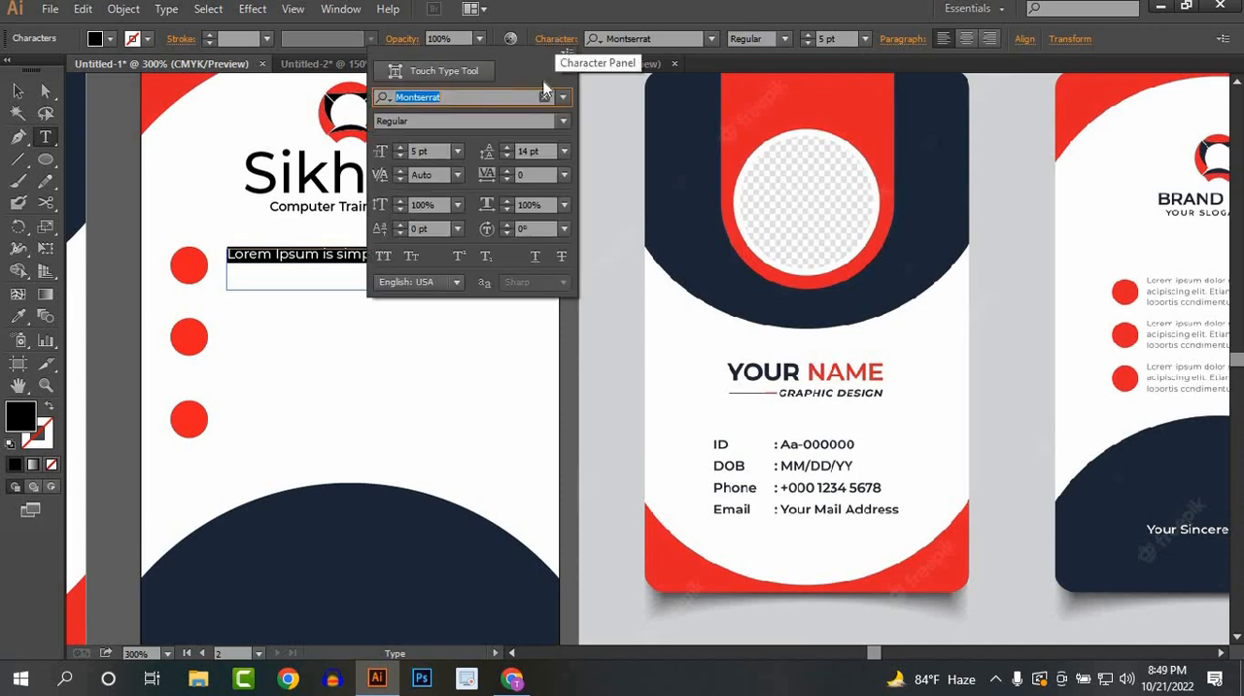
click(507, 147)
click(506, 148)
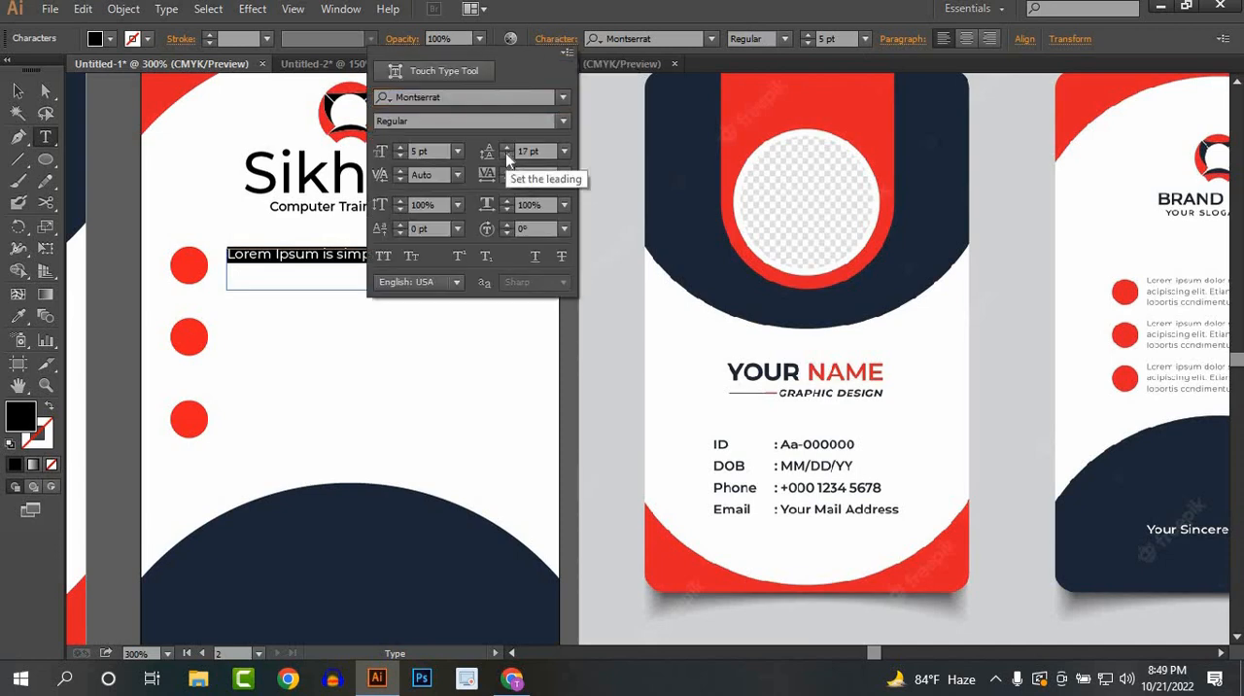
click(506, 155)
click(506, 154)
click(506, 155)
click(506, 155)
click(506, 155)
click(506, 155)
click(507, 155)
click(506, 155)
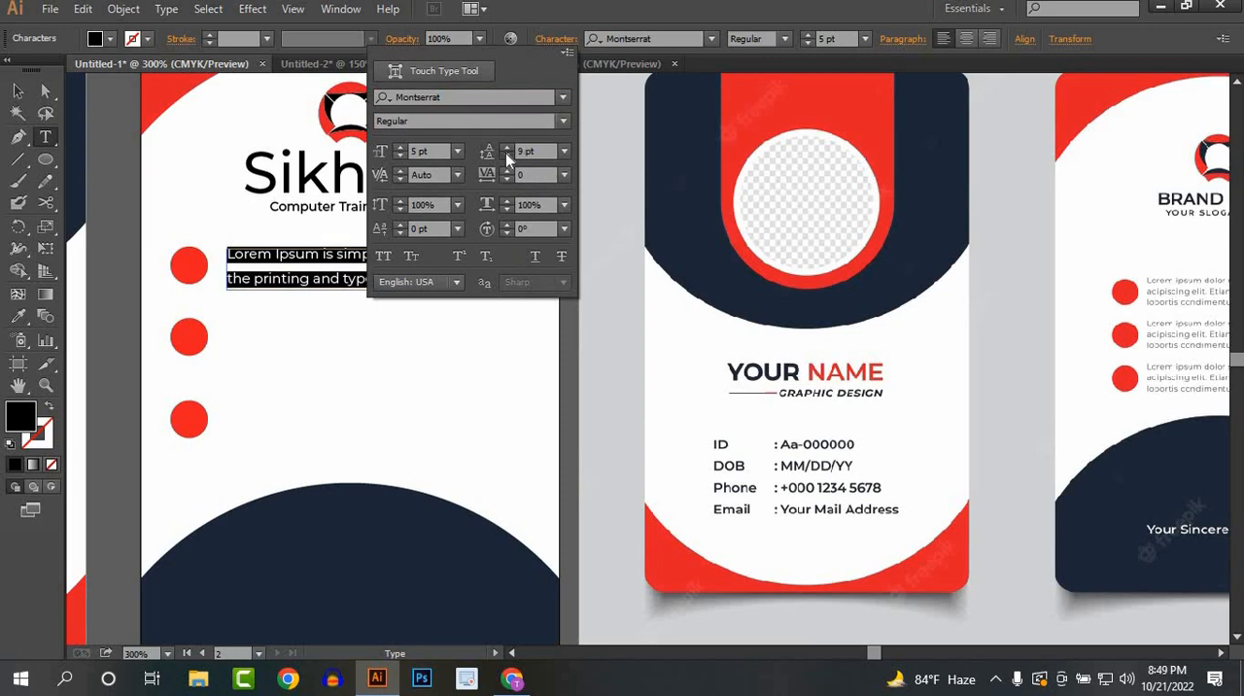
click(507, 155)
click(506, 155)
click(234, 334)
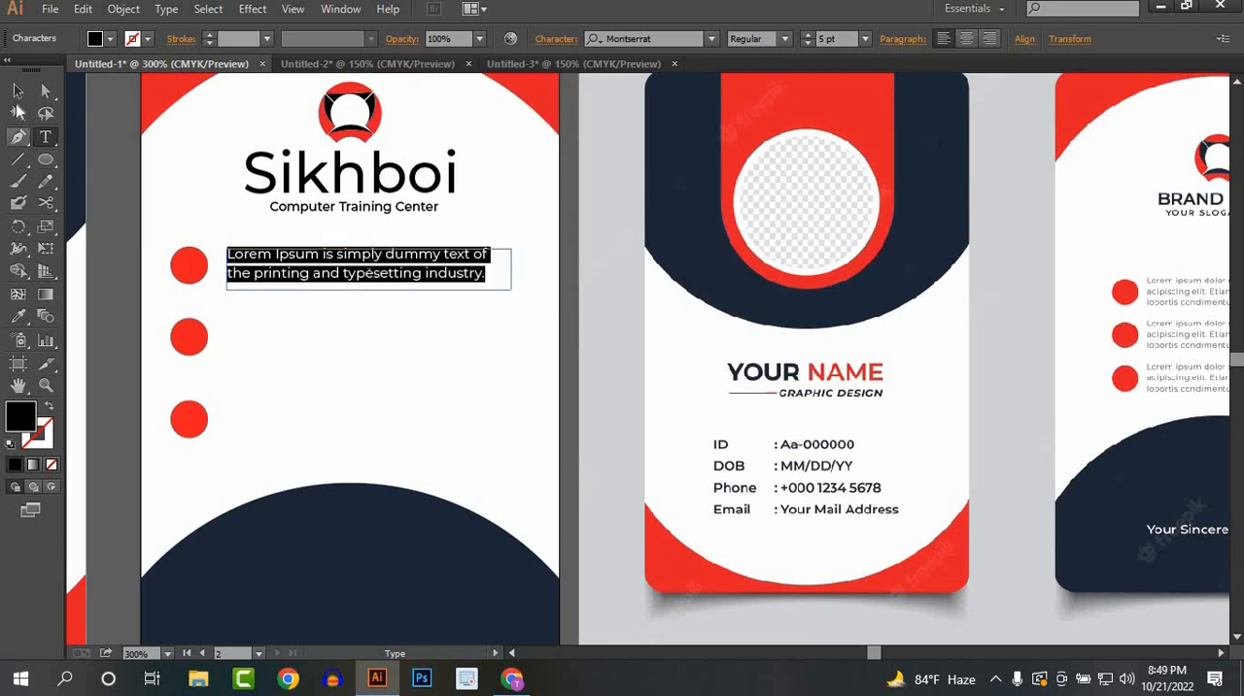
Step: Duplicate the two-line placeholder text downward so that each of the lower two red circles has a copy beside it
click(17, 91)
click(384, 314)
click(350, 286)
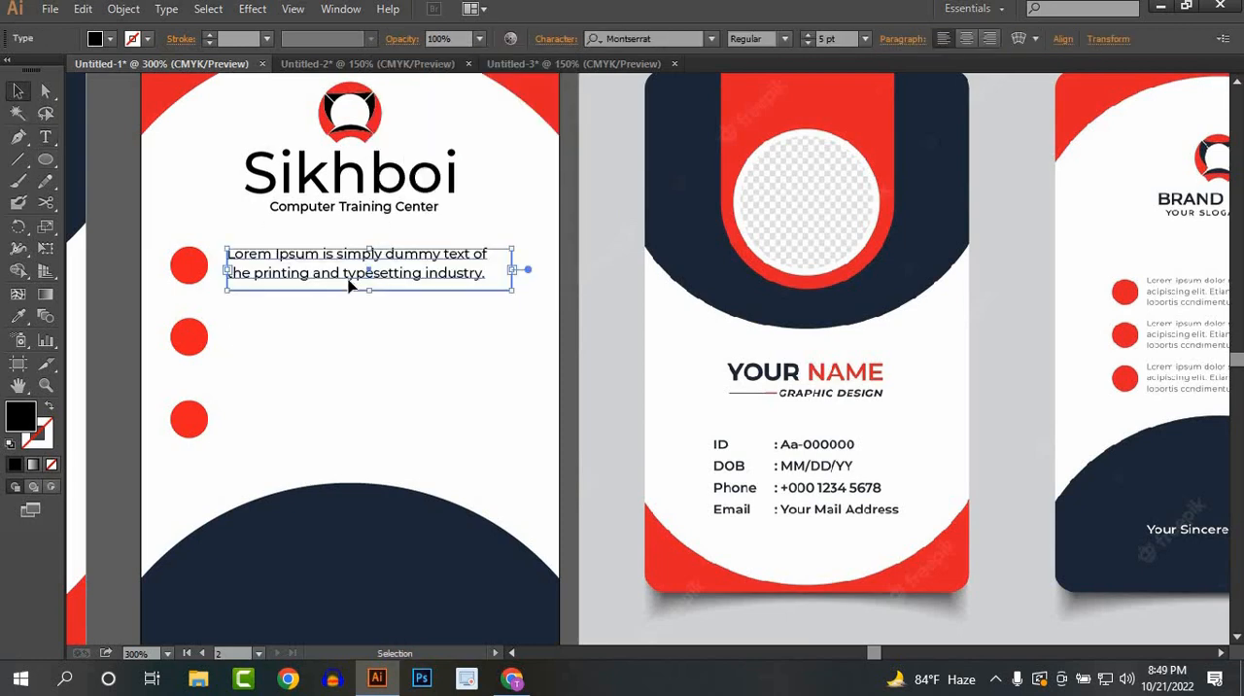
drag(350, 292, 346, 434)
click(188, 386)
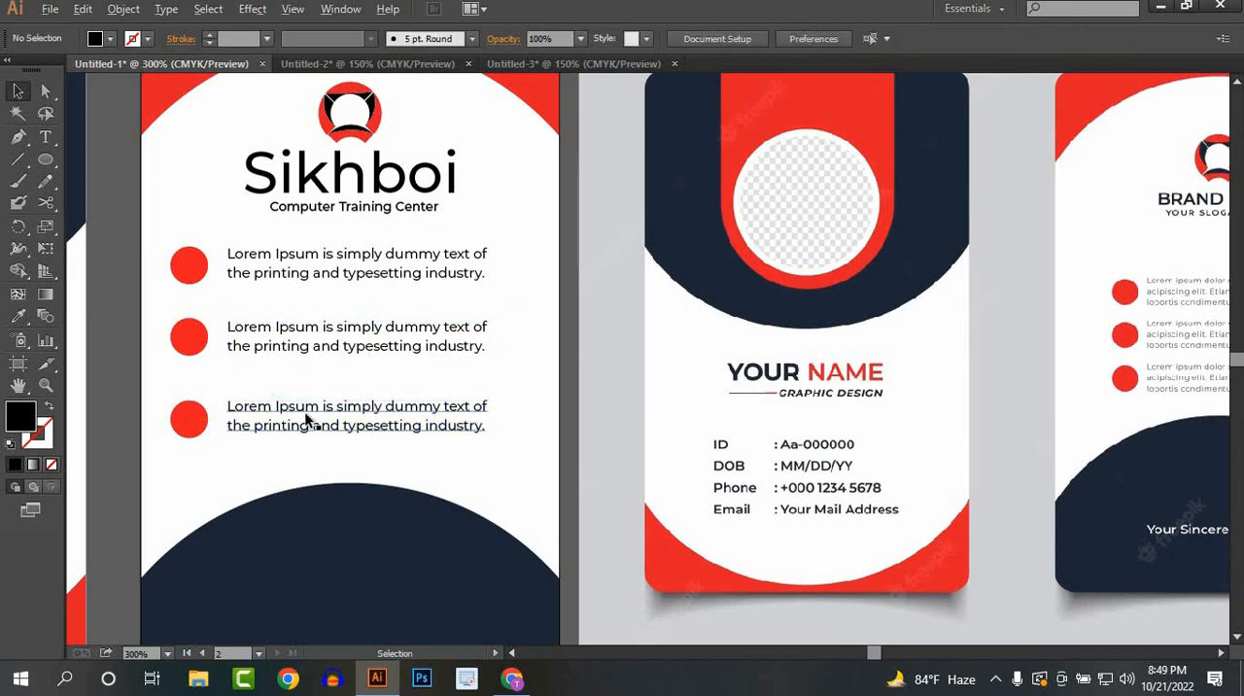
Step: Add the text "Your Signature" low on the navy shape of the back card and color it white
scroll(305, 420, down, 1)
drag(455, 433, 494, 395)
scroll(391, 462, up, 2)
drag(363, 473, 389, 384)
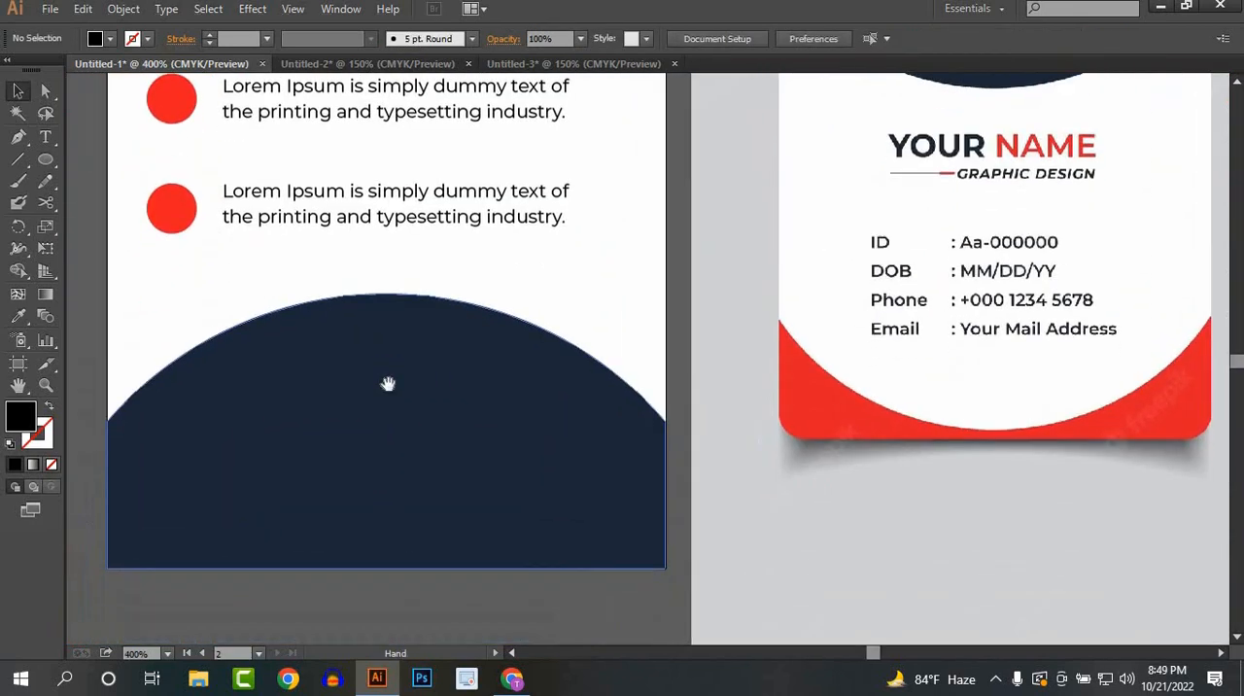
scroll(370, 384, down, 1)
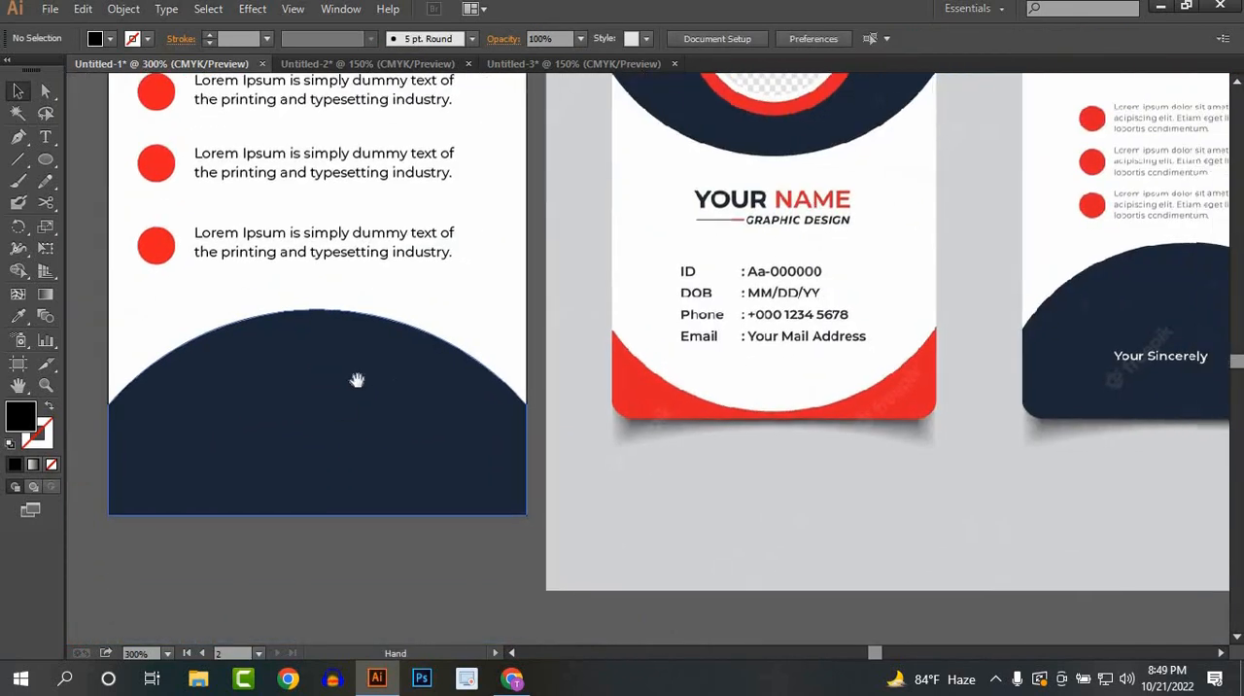
click(45, 137)
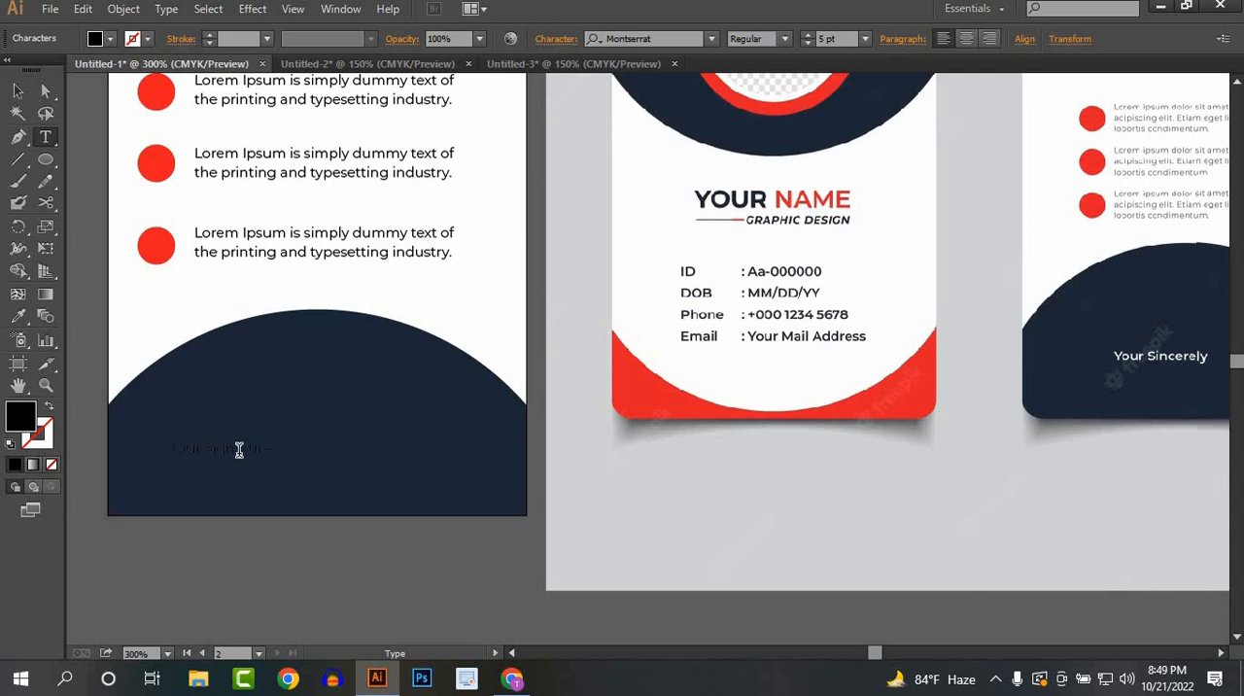
click(18, 90)
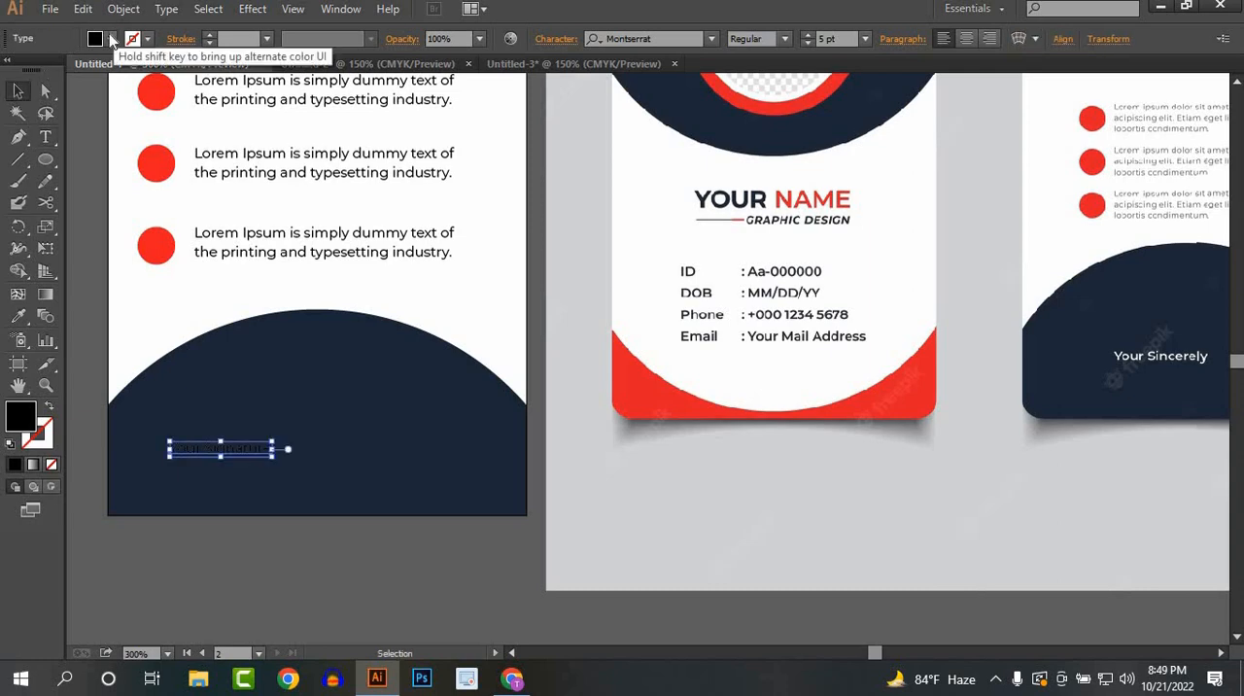
click(109, 38)
click(35, 72)
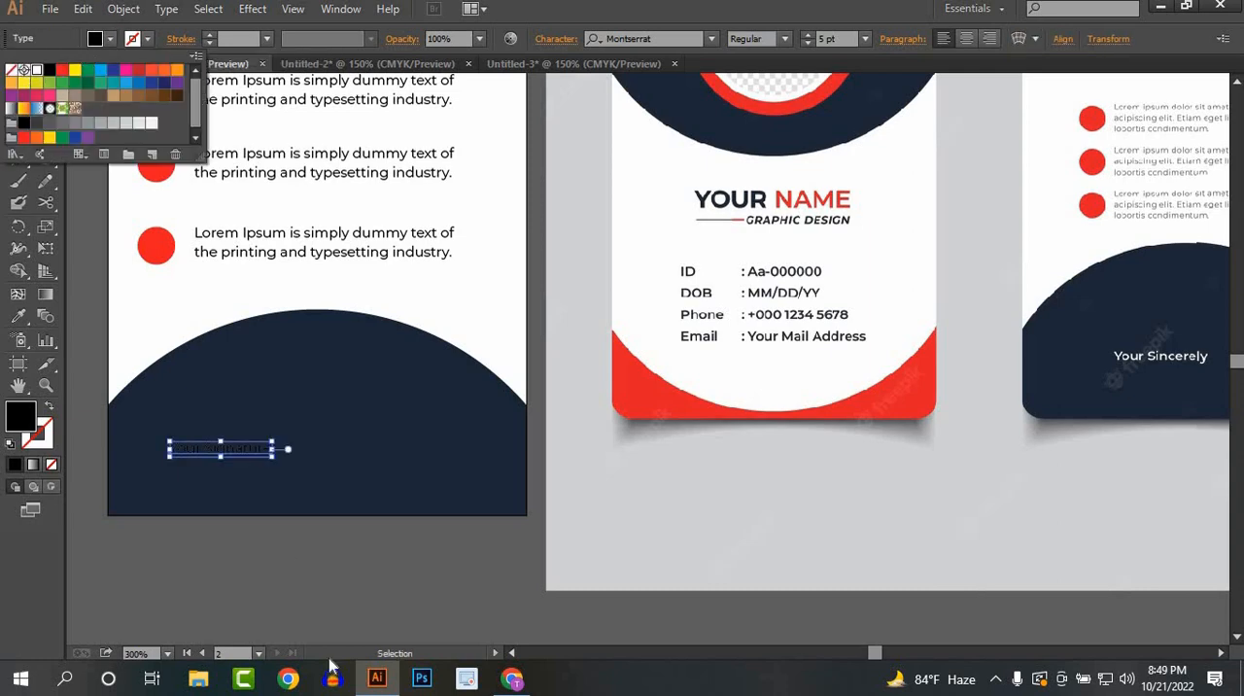
click(279, 575)
scroll(279, 566, down, 2)
mouse_move(485, 516)
mouse_down()
mouse_move(533, 483)
mouse_move(479, 519)
mouse_up()
scroll(444, 394, up, 1)
drag(447, 392, 484, 438)
scroll(509, 384, down, 1)
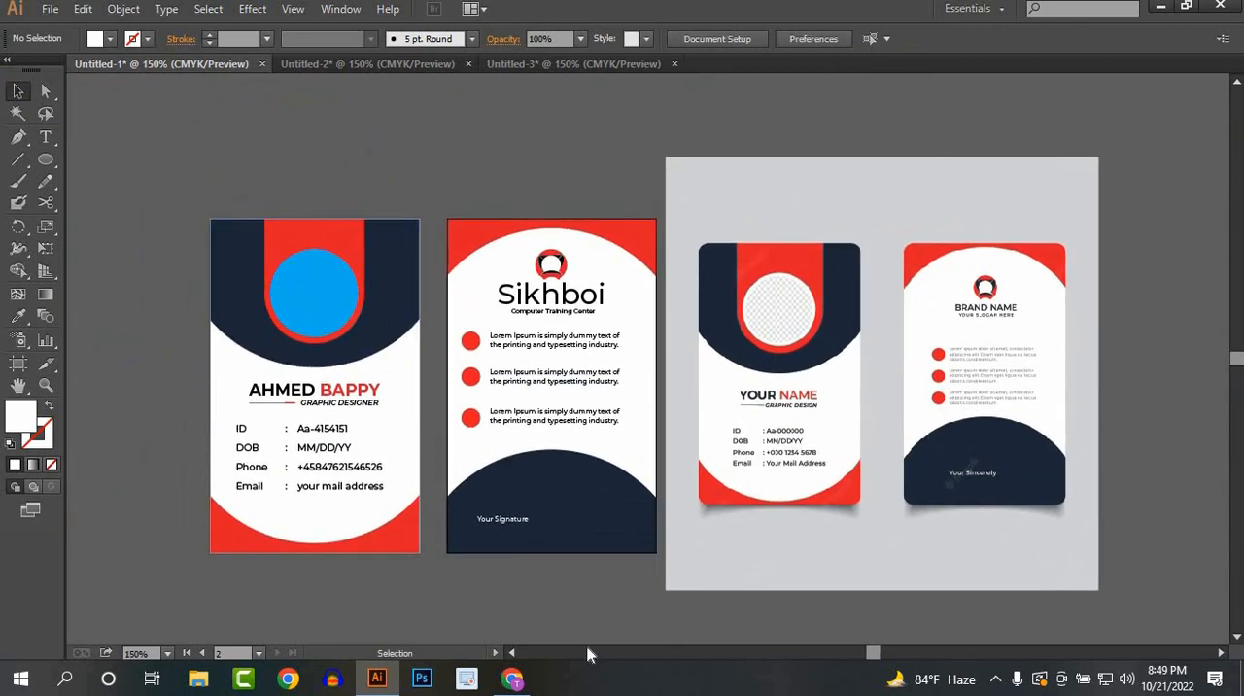
Step: Switch to Chrome and search Google Images for "man picture" in a new tab
click(518, 679)
click(556, 15)
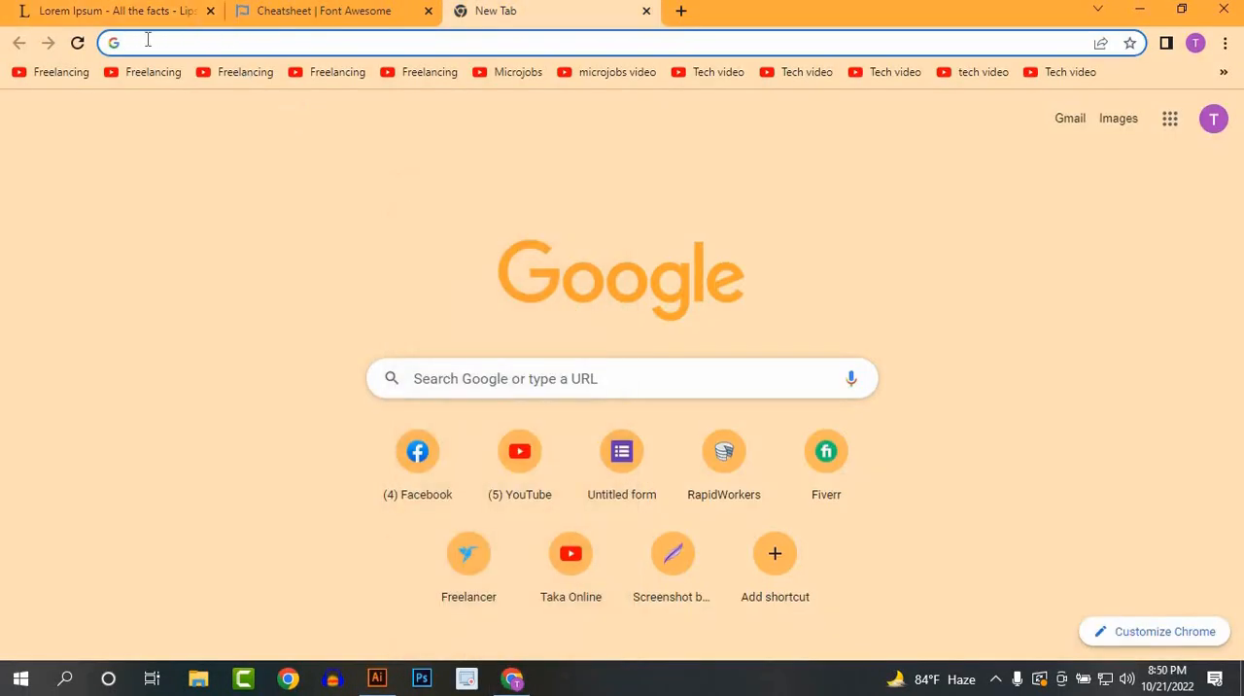
click(148, 40)
text(man)
key(Return)
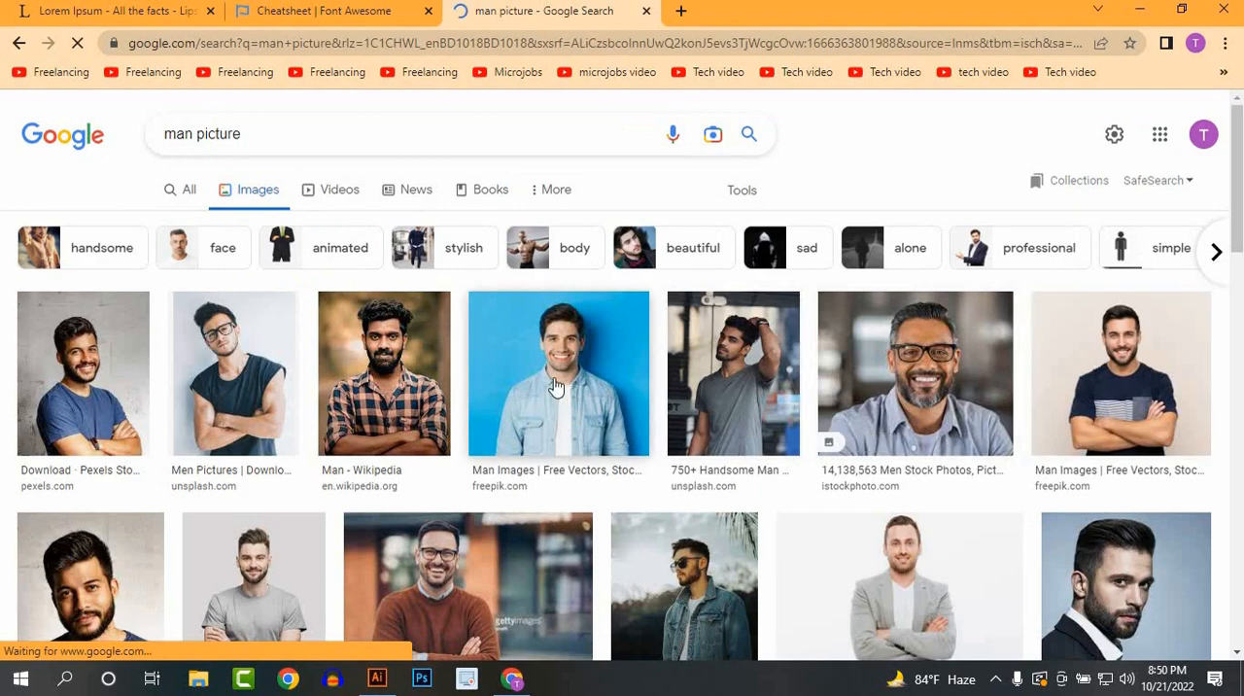
Step: Preview the photo of the smiling man with crossed arms in a navy T-shirt and copy the image
click(556, 386)
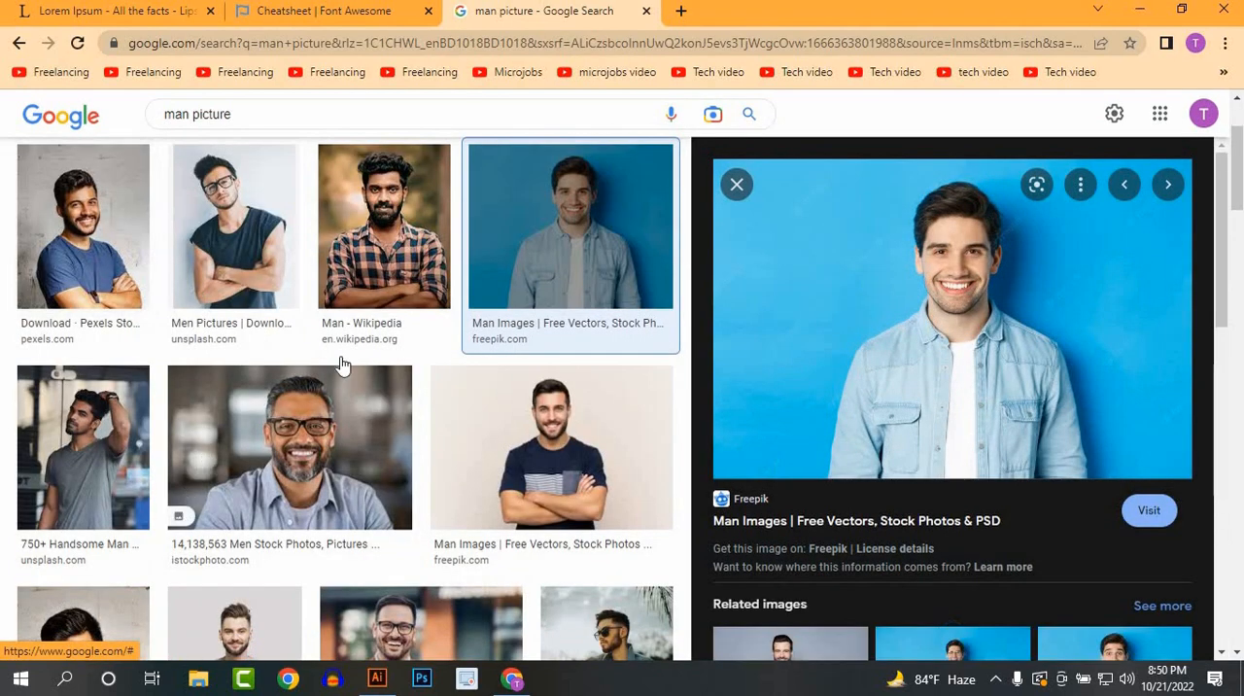
click(622, 438)
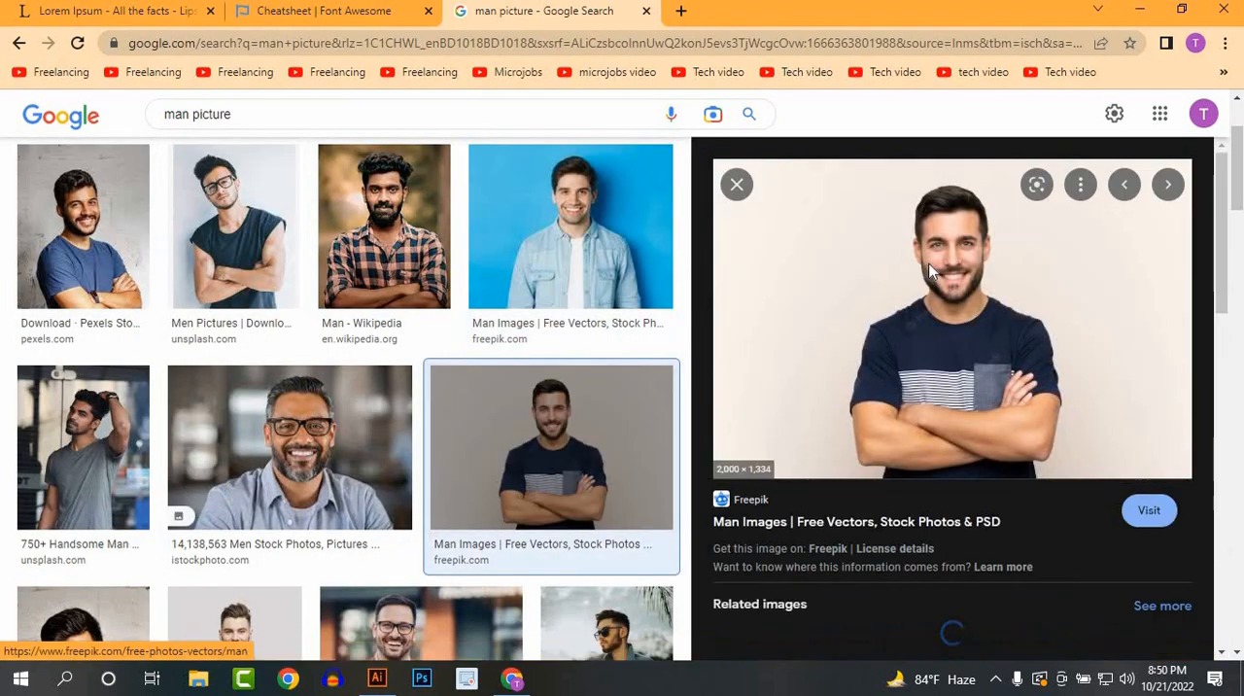
right_click(930, 270)
click(1054, 478)
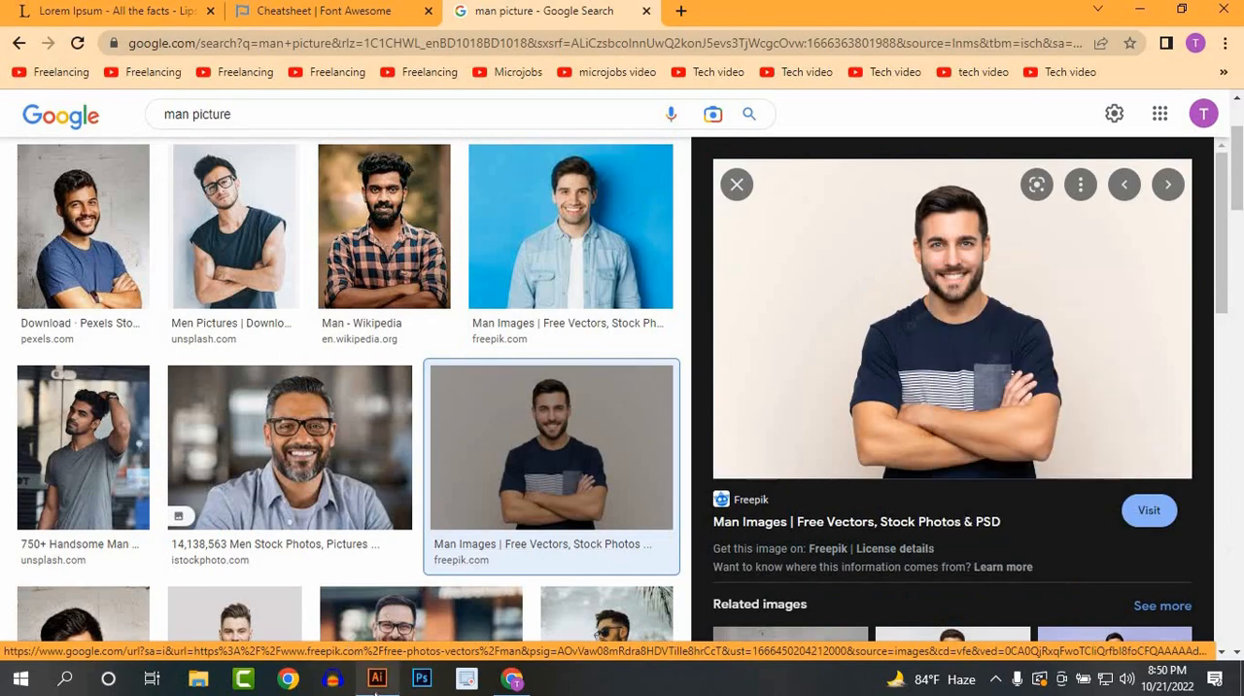
Step: Return to Illustrator, paste the man's photo and scale it down proportionally to less than a card's width
click(376, 679)
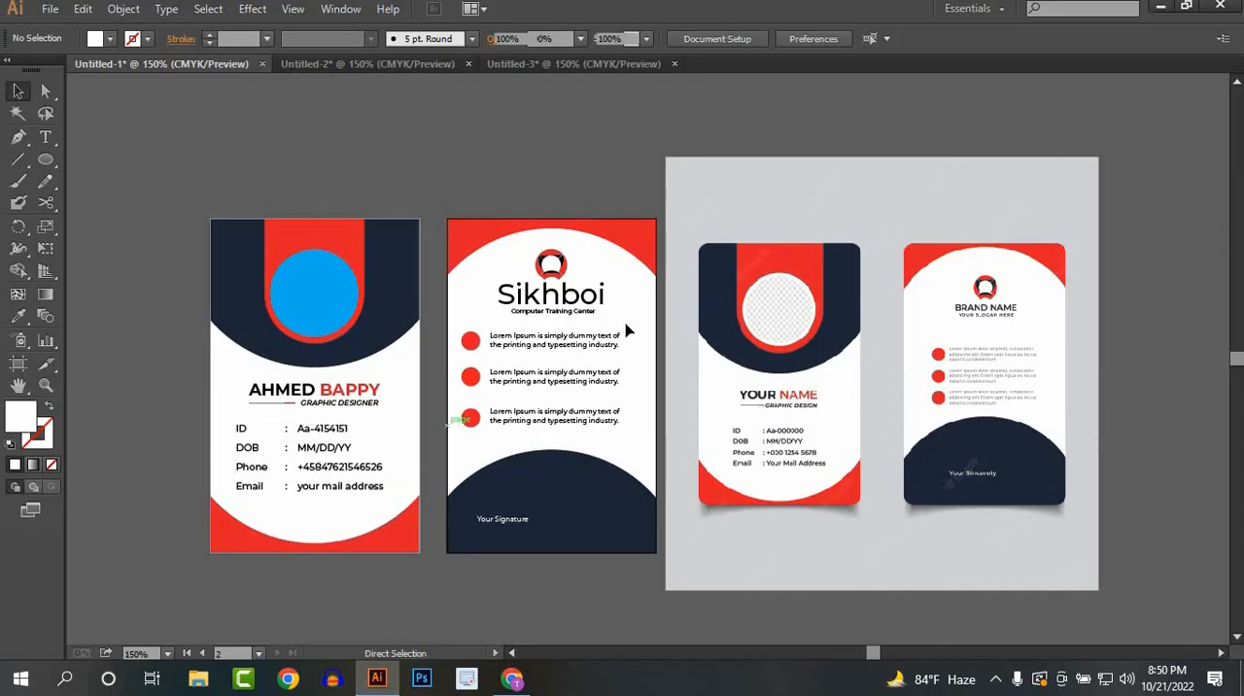
key(ctrl+v)
key(ctrl+minus)
key(ctrl+minus)
key(ctrl+minus)
key(ctrl+minus)
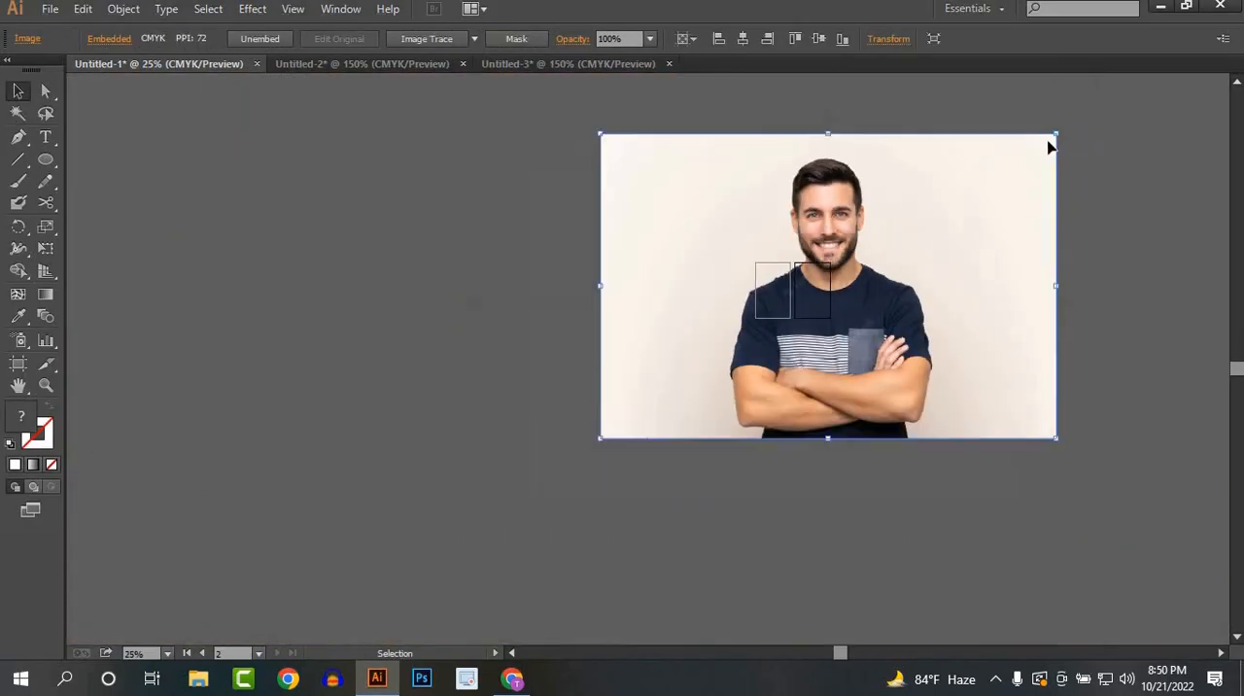
drag(1055, 133, 877, 281)
scroll(816, 285, up, 4)
scroll(639, 294, up, 2)
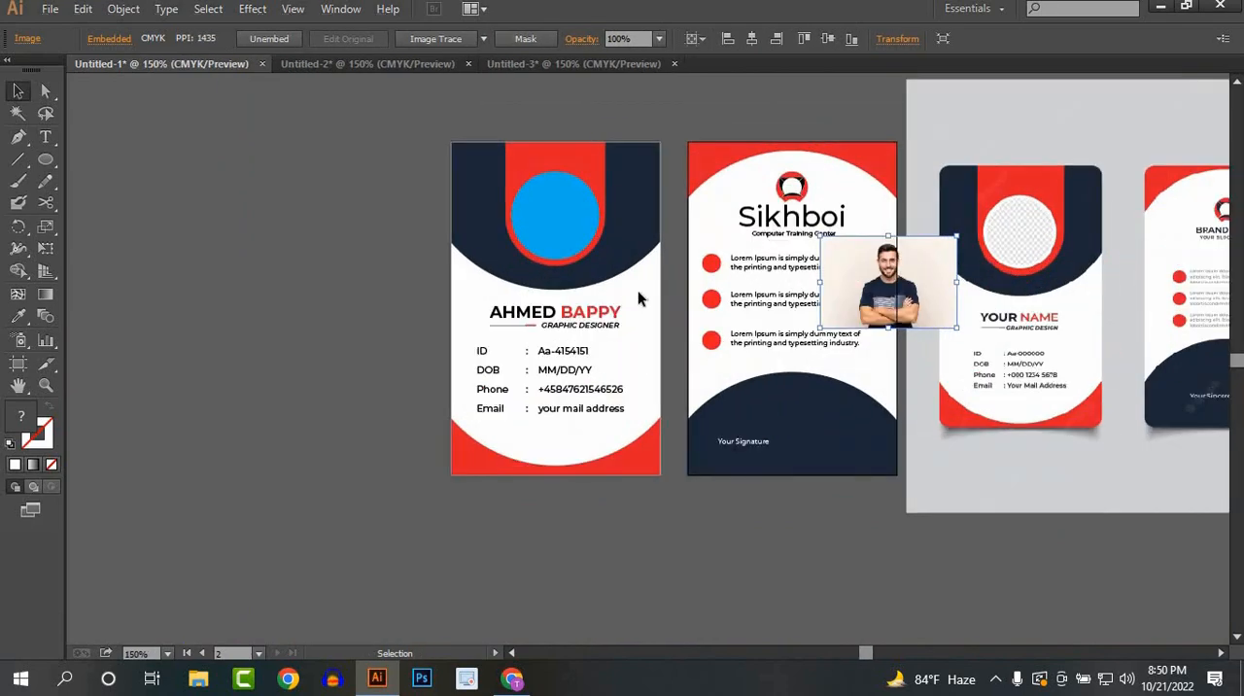
Step: Move the photo over the blue circle on the front card and enlarge it to nearly the card's full width
drag(972, 283, 546, 217)
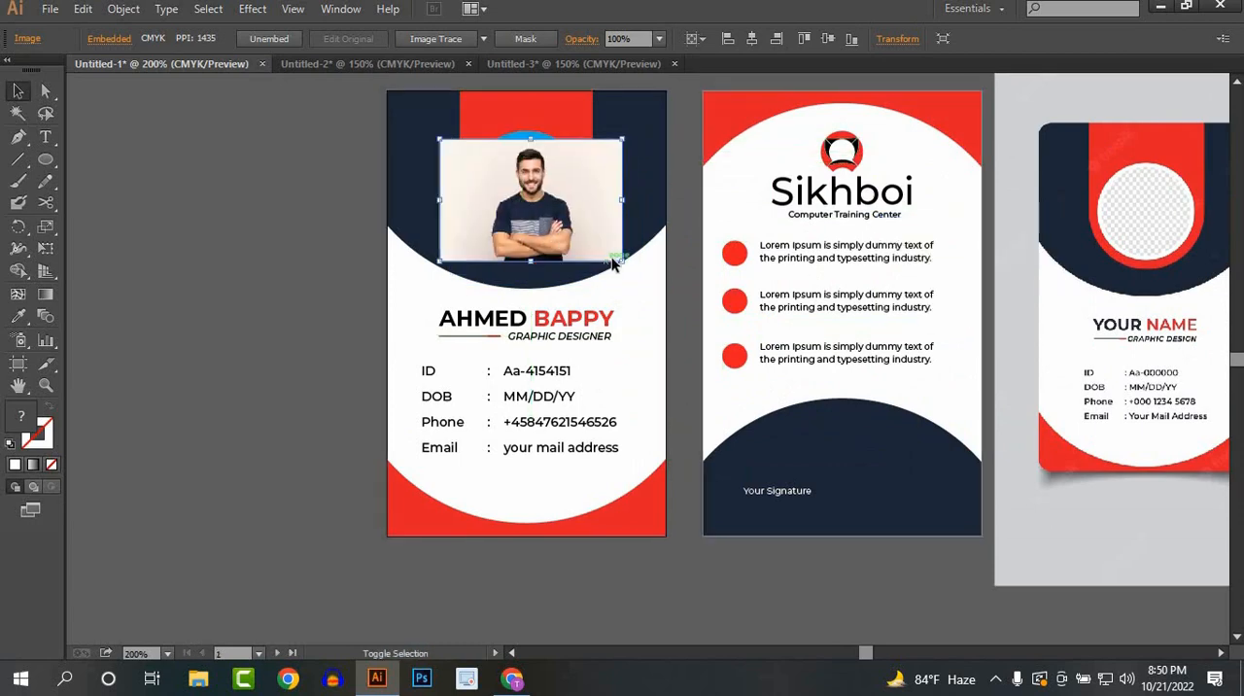
drag(622, 262, 666, 299)
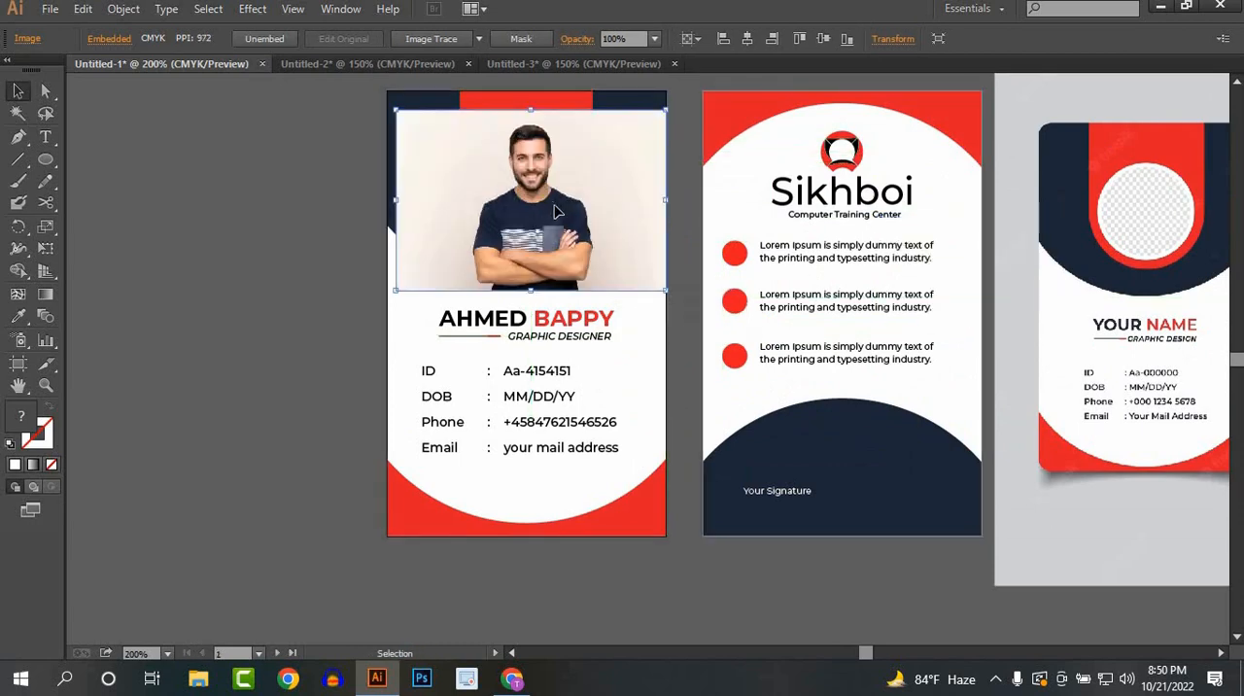
drag(552, 205, 553, 210)
Step: Send the photo to the back and clip it to the blue circle with a clipping mask
right_click(544, 193)
mouse_move(628, 299)
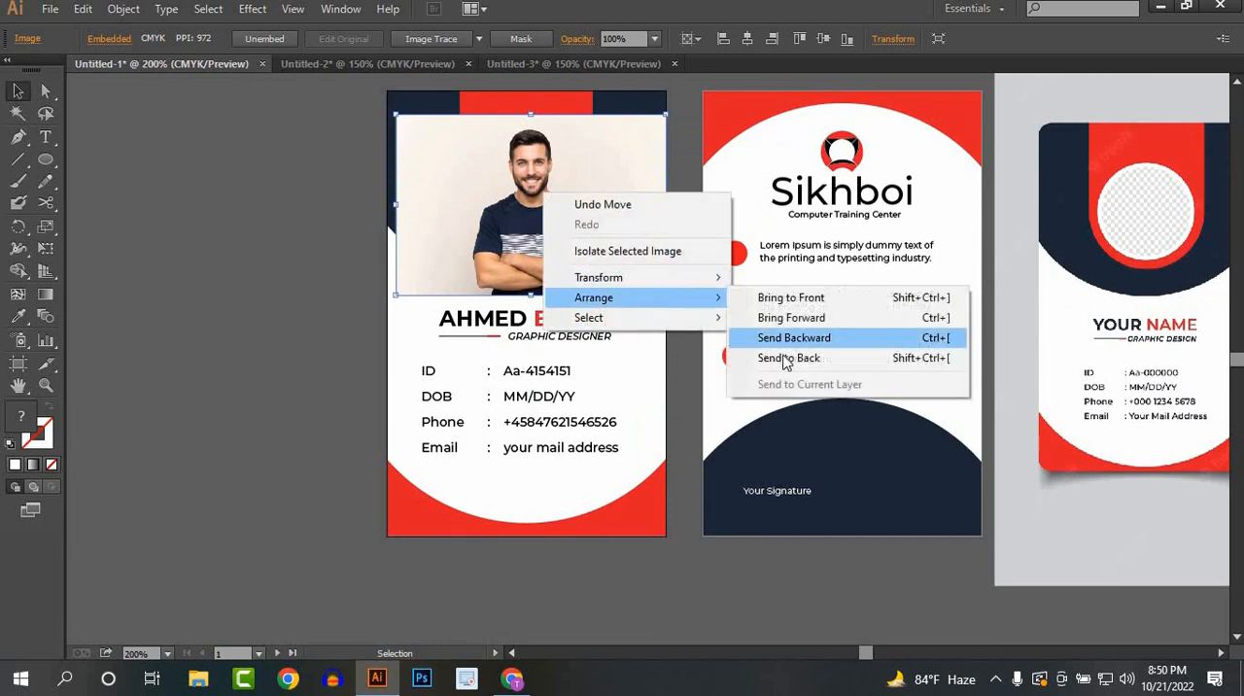
click(767, 351)
shift+click(538, 201)
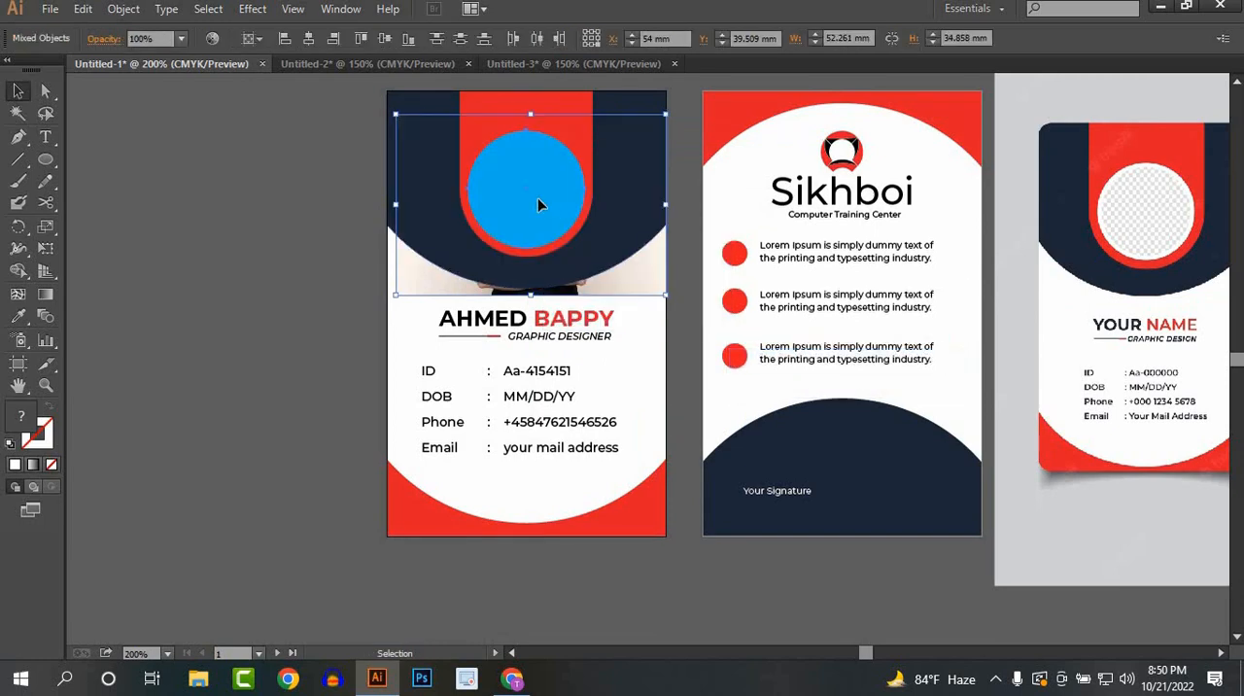
right_click(538, 201)
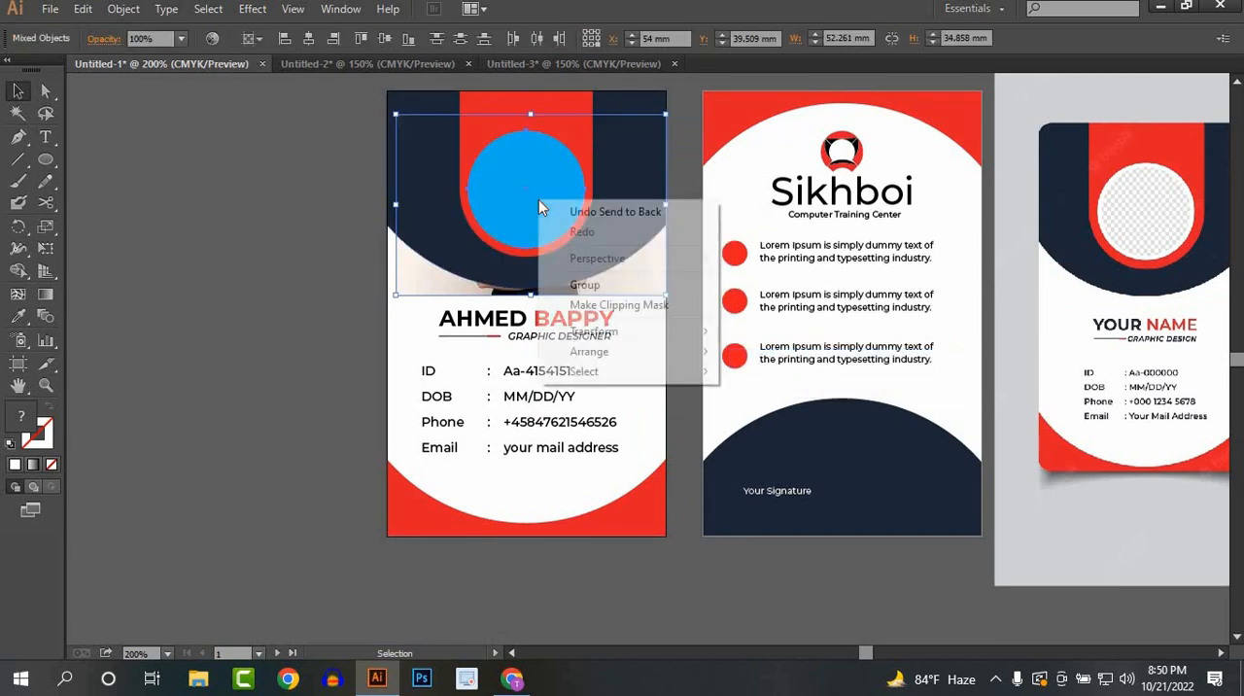
click(583, 306)
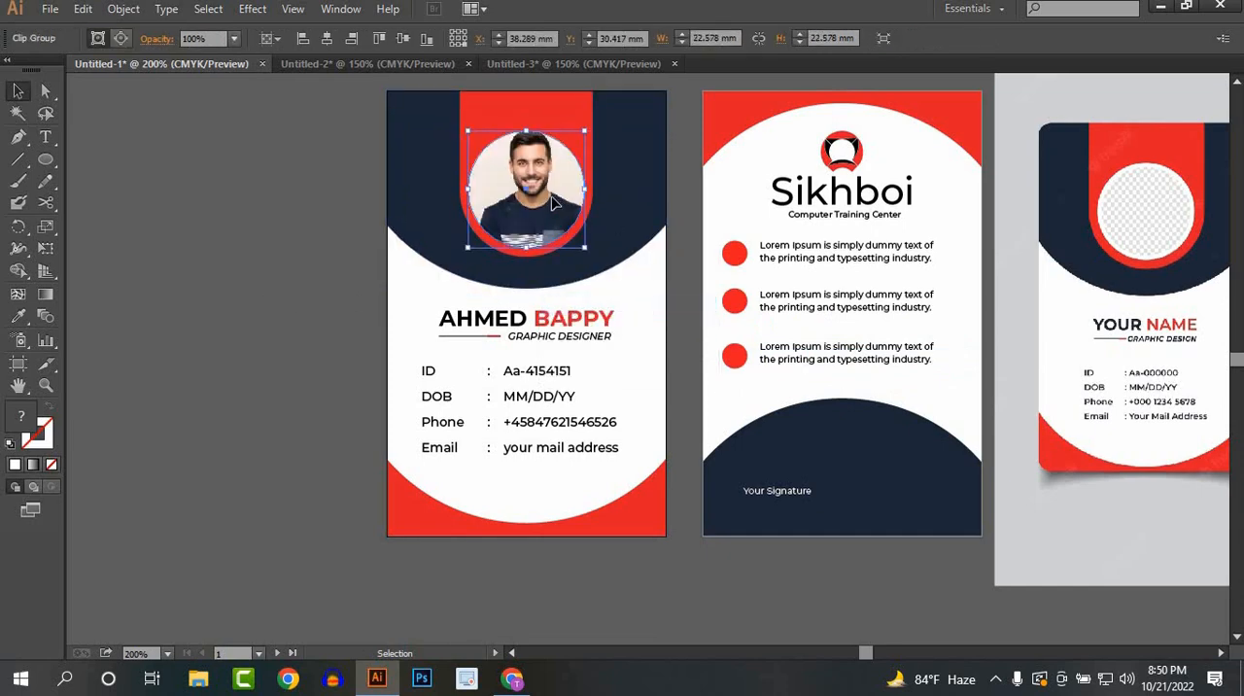
Step: Isolate the clipped photo, nudge it slightly to center the man in the circle, and exit isolation
double_click(545, 202)
drag(545, 201, 541, 209)
double_click(278, 289)
scroll(541, 305, down, 1)
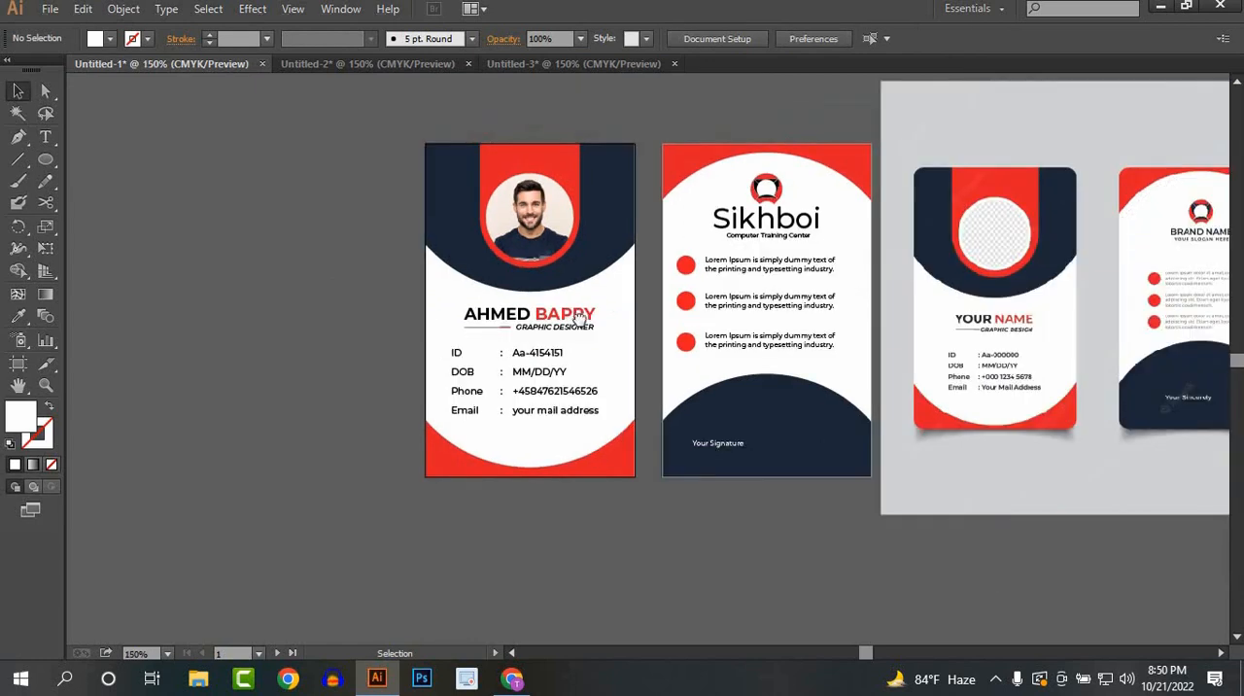
drag(607, 313, 351, 359)
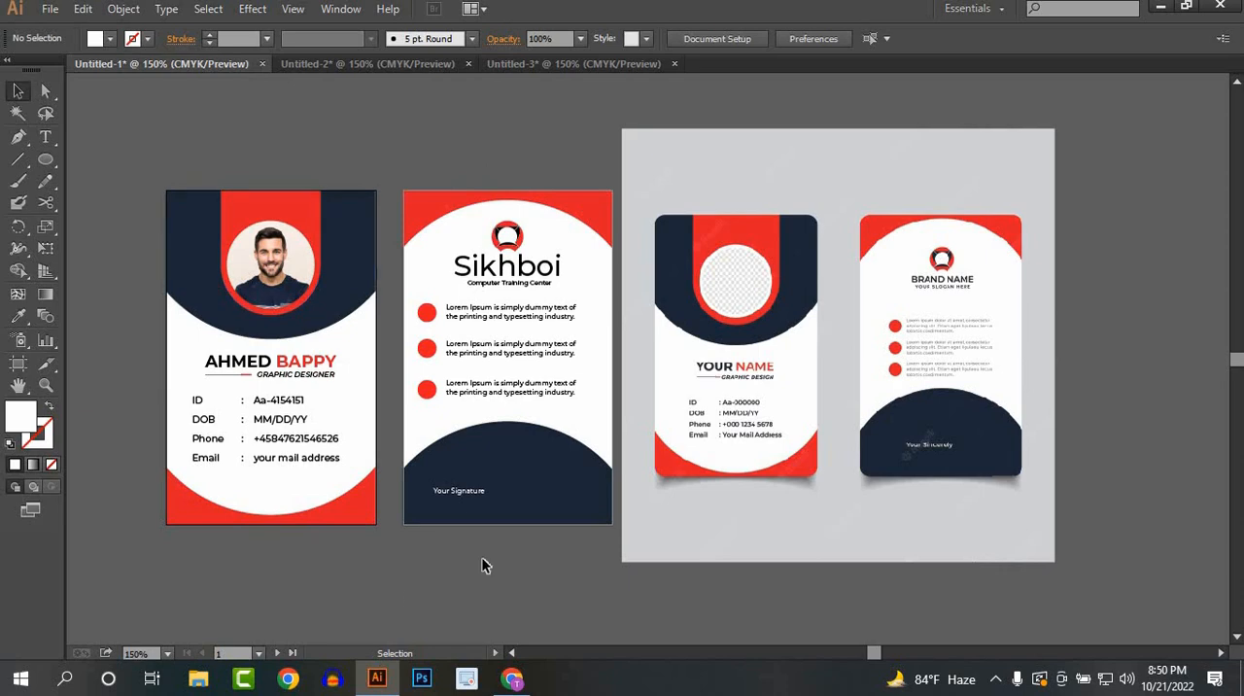
Step: Draw a large hexagon with the back card's navy fill over the lower part of the back card
click(433, 520)
click(408, 560)
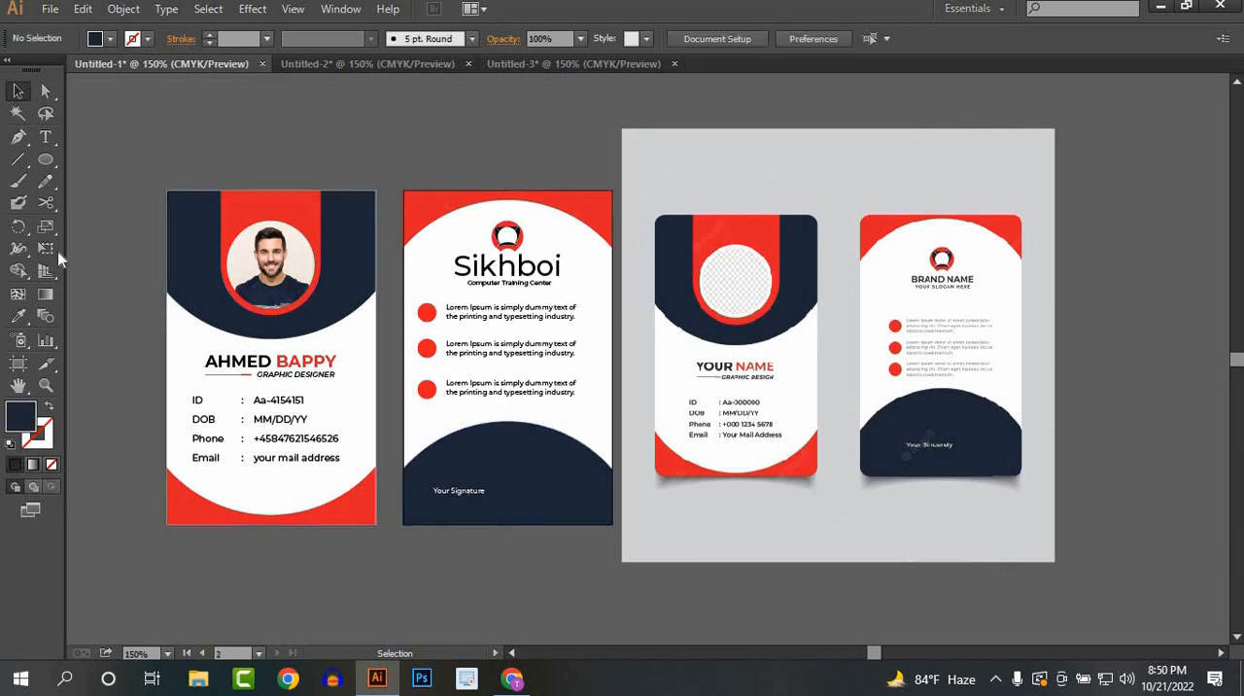
drag(50, 167, 111, 224)
drag(505, 429, 614, 496)
click(15, 92)
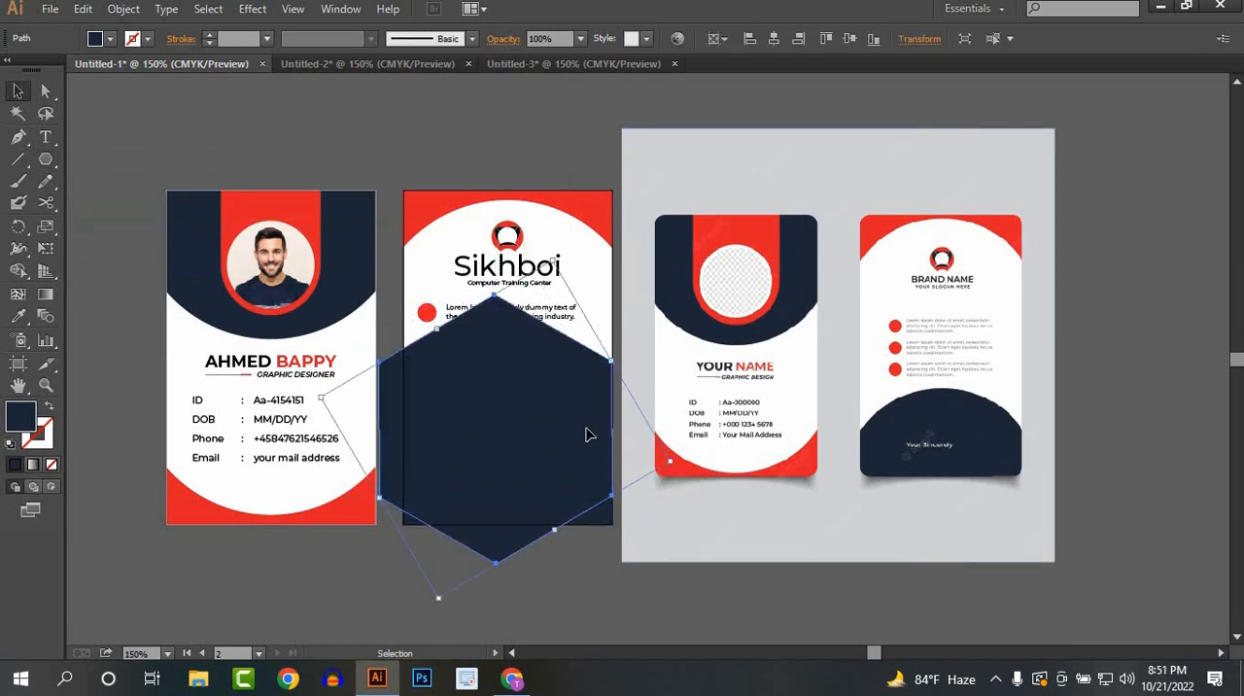
Step: Move the navy hexagon down over the back card's lower edge and shrink it to about the card's width
drag(455, 449, 533, 532)
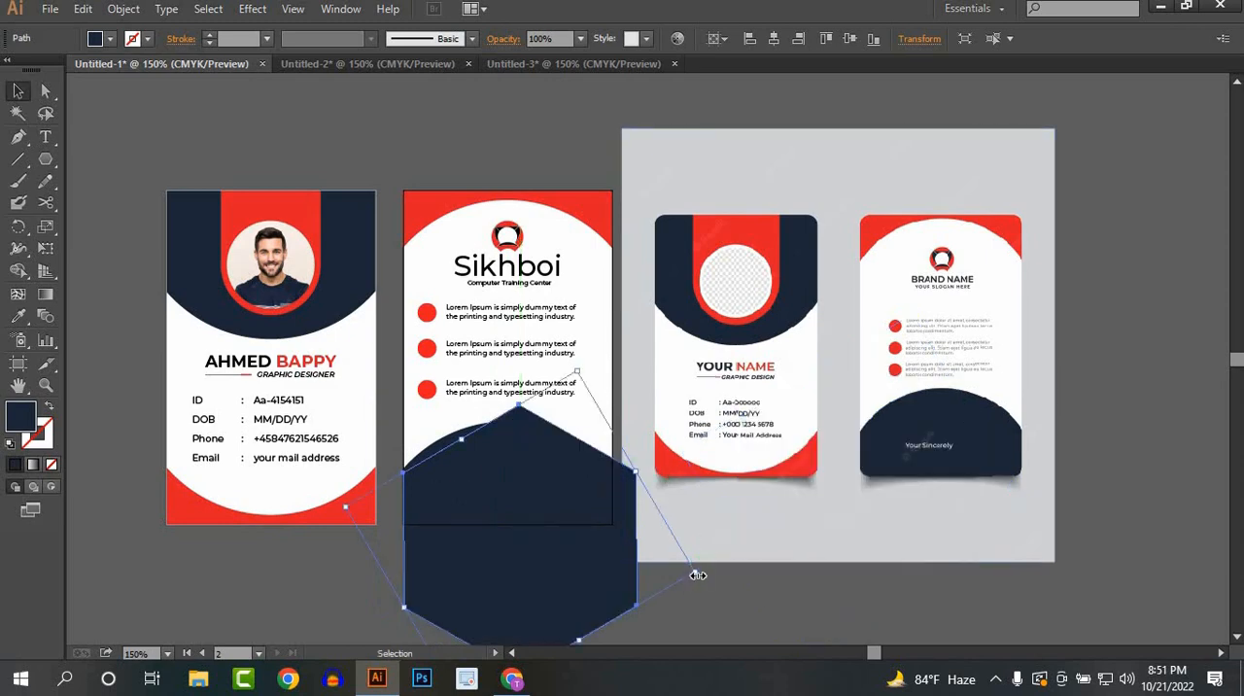
drag(697, 575, 669, 570)
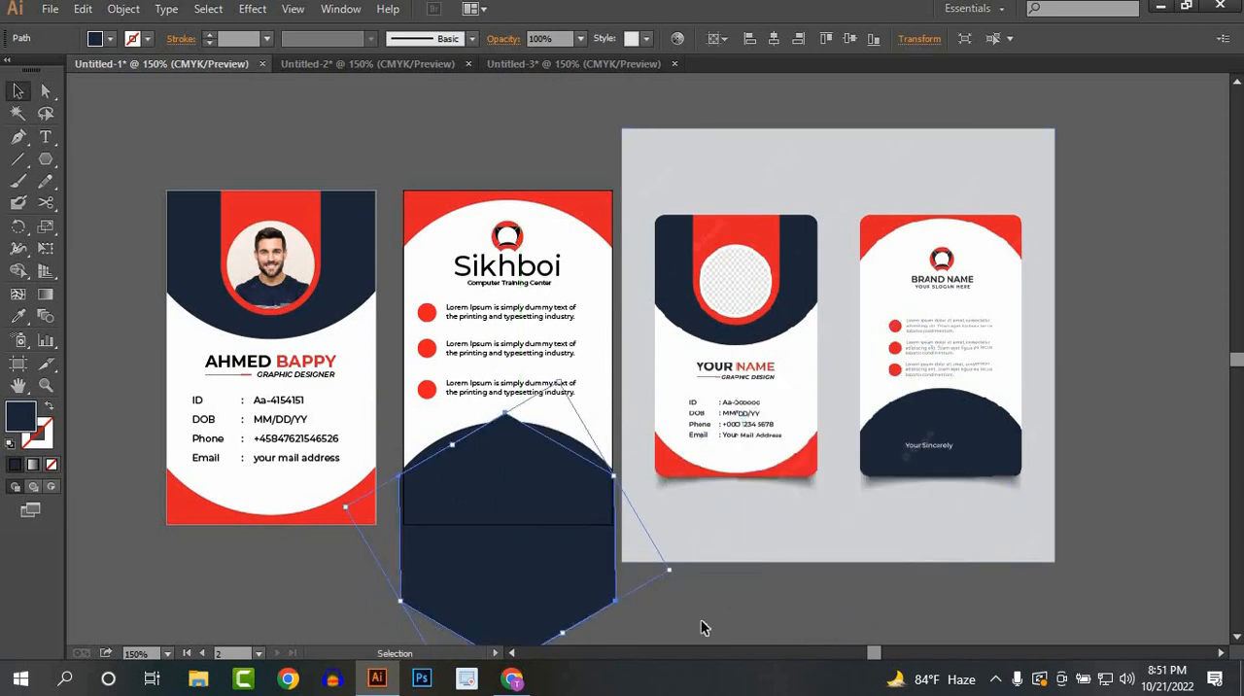
click(701, 619)
Step: Delete the curved navy shape at the bottom of the back card and shift the navy hexagon slightly lower
click(586, 446)
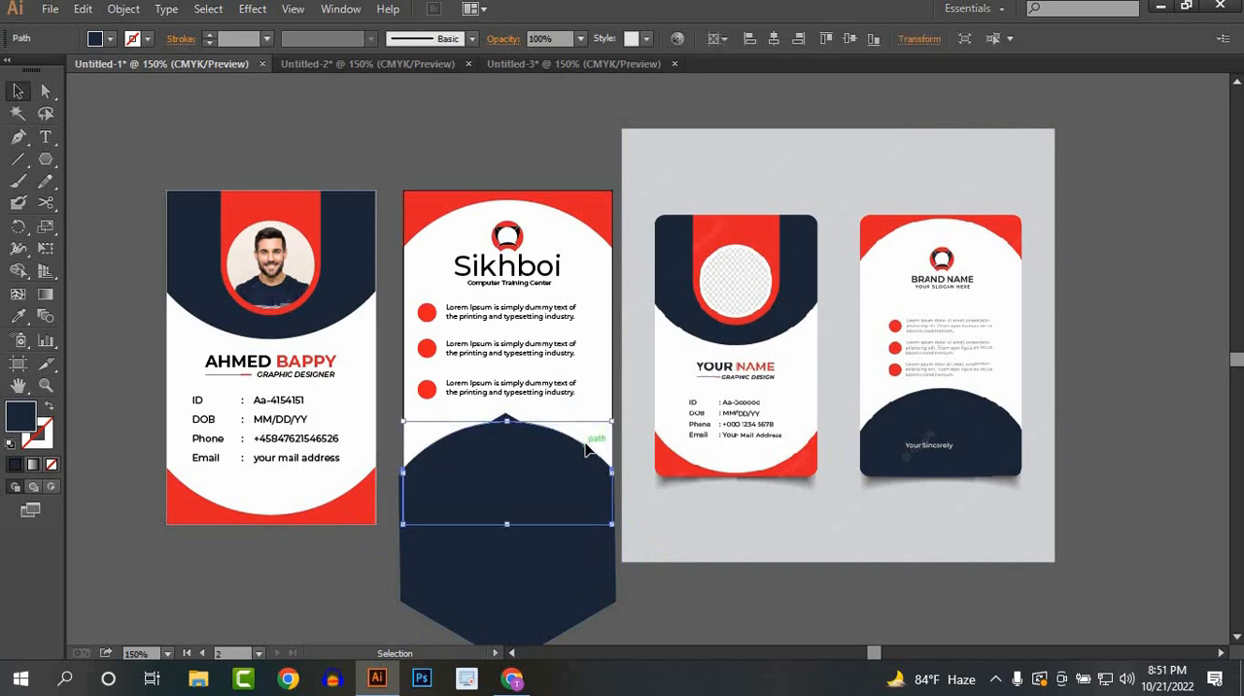
key(Delete)
drag(491, 475, 492, 489)
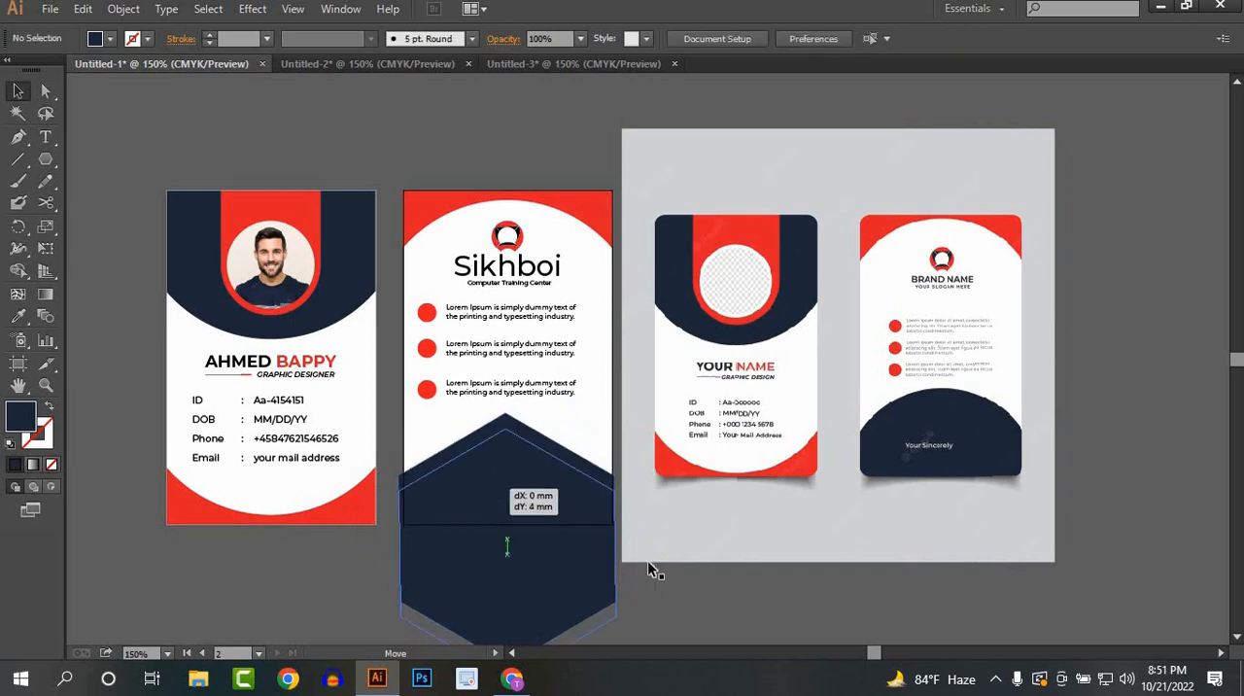
click(733, 598)
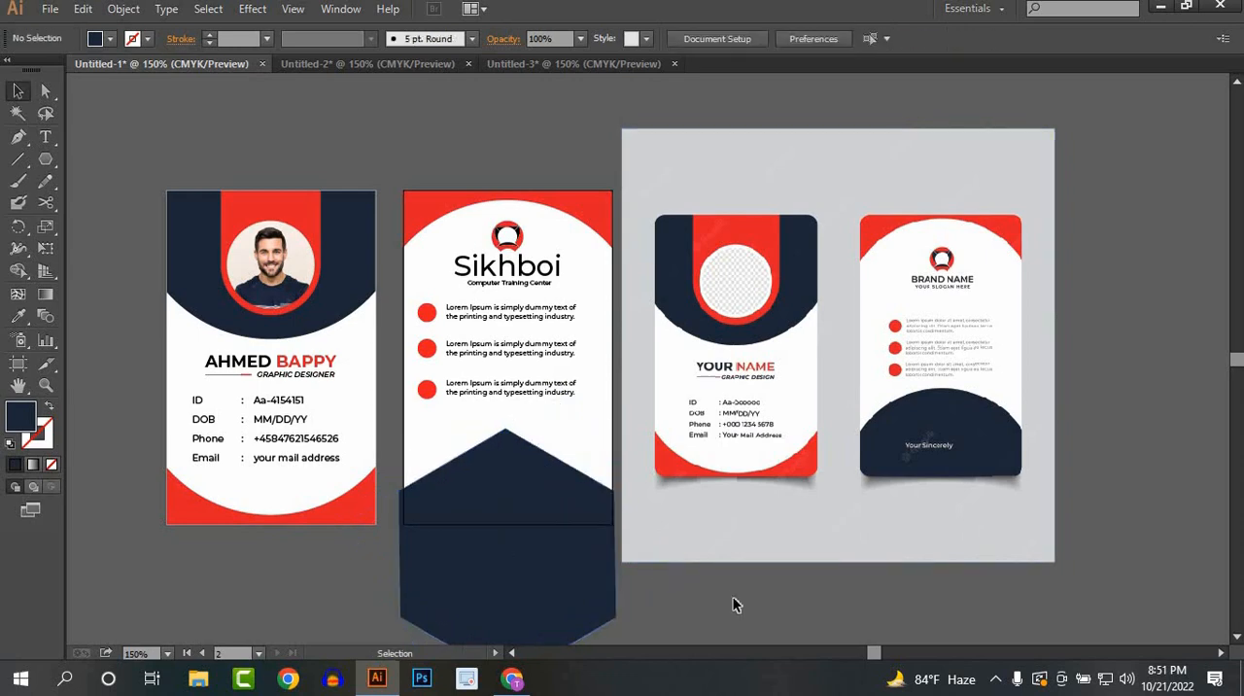
click(571, 572)
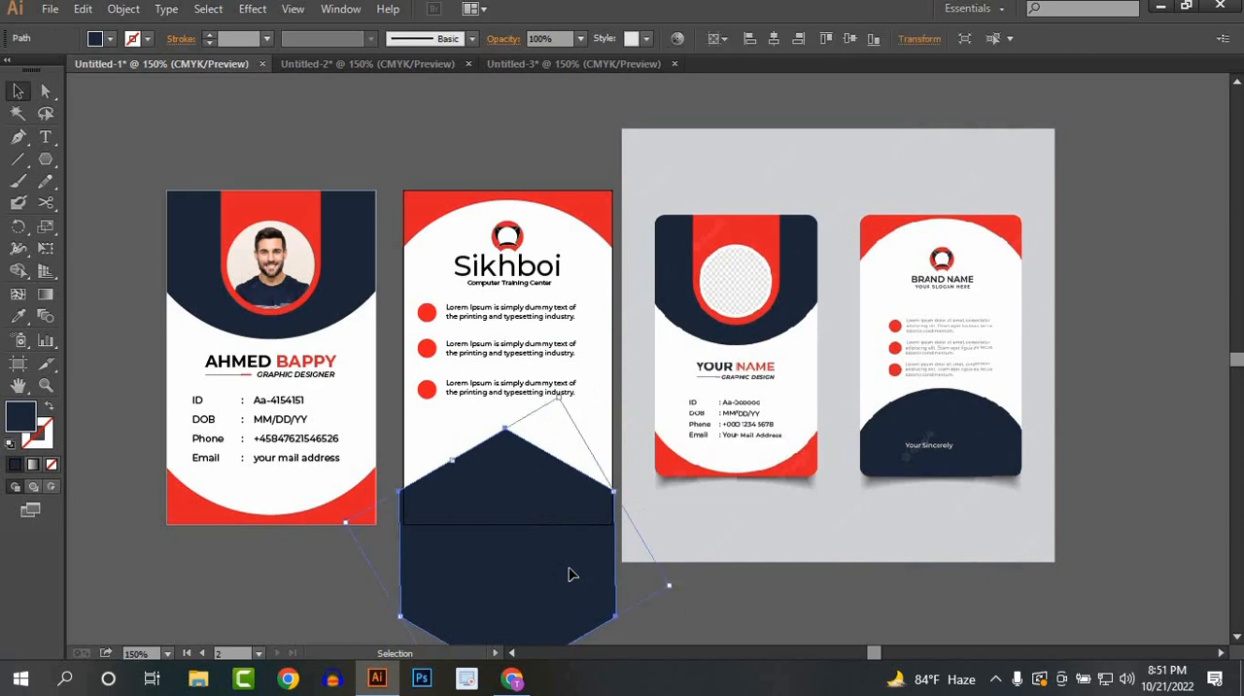
click(335, 607)
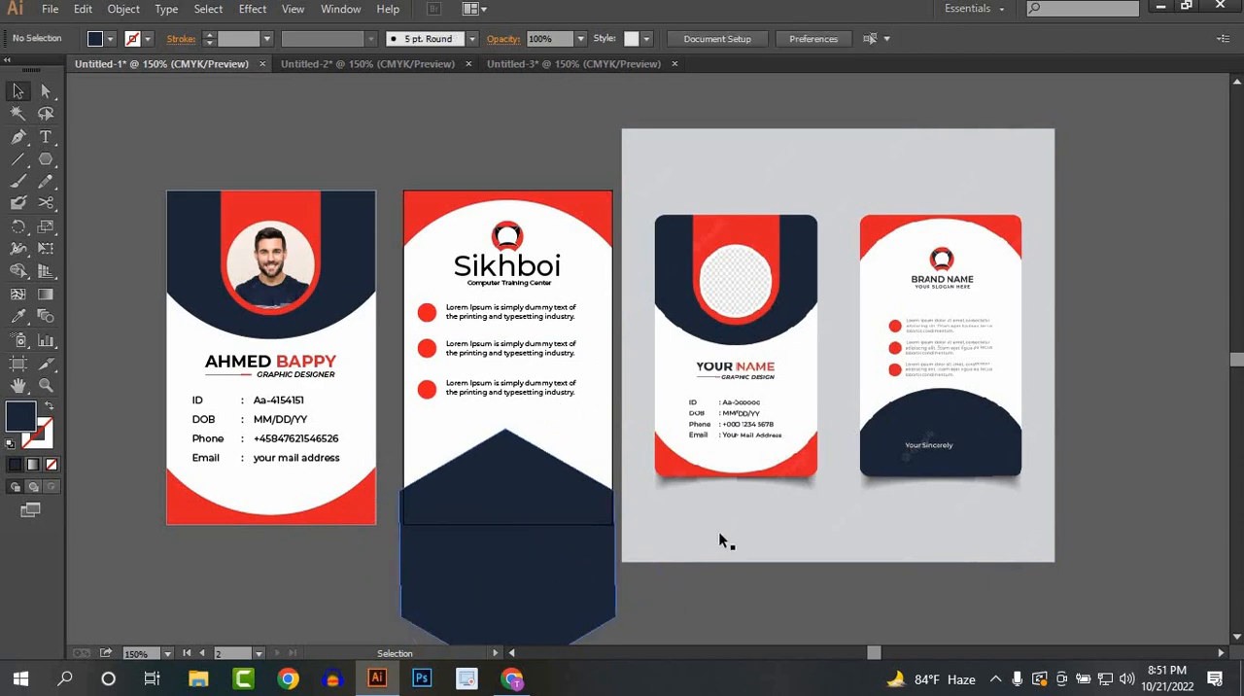